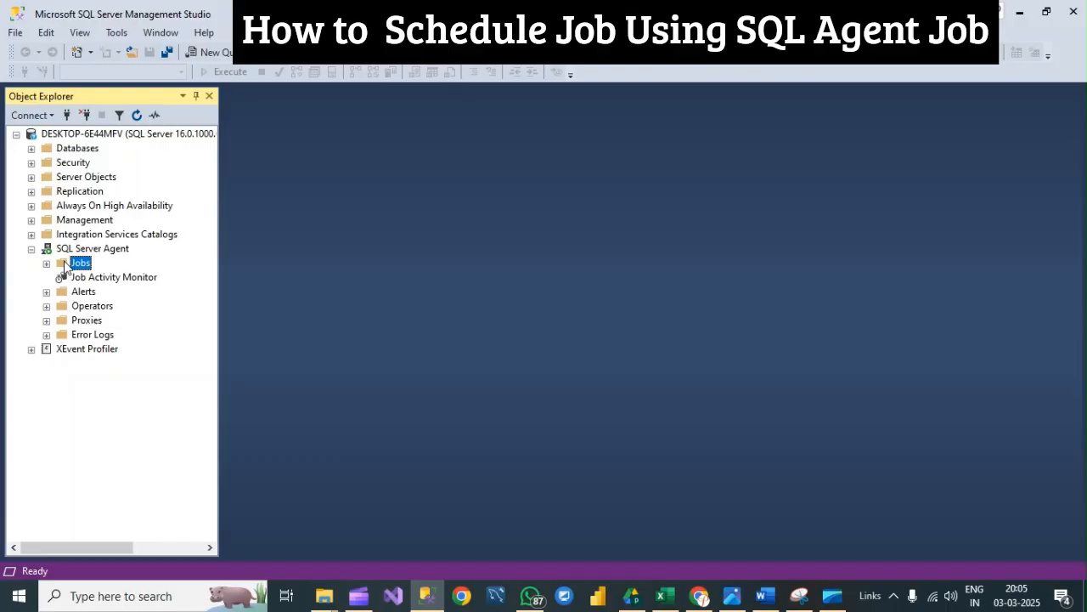
Step: Create a new job under SQL Server Agent and name it OrderAnalysisJob
right_click(76, 264)
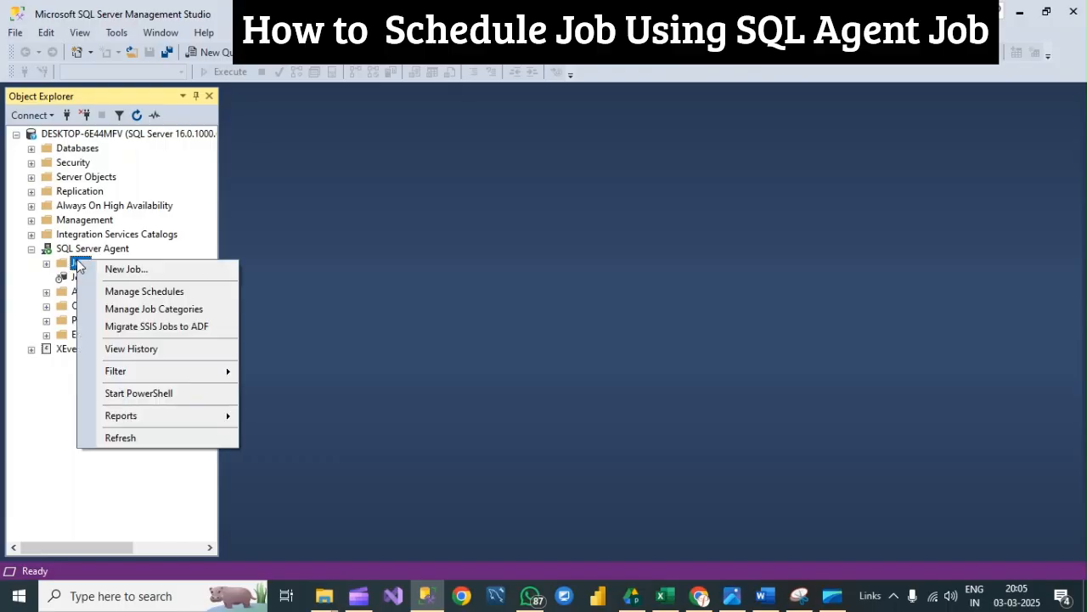
left_click(143, 271)
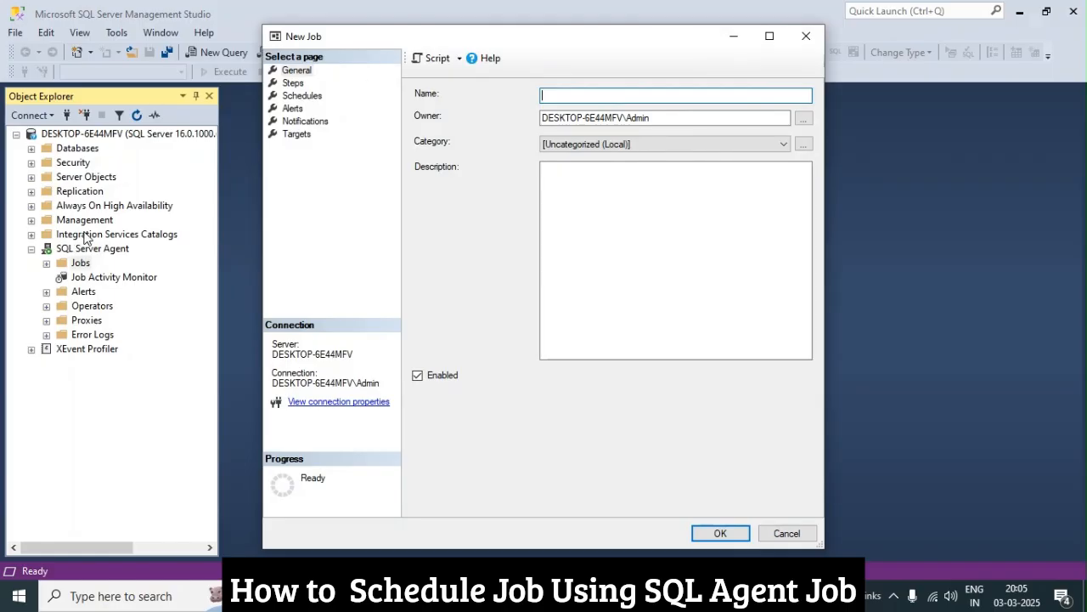
left_click_drag(384, 43, 439, 66)
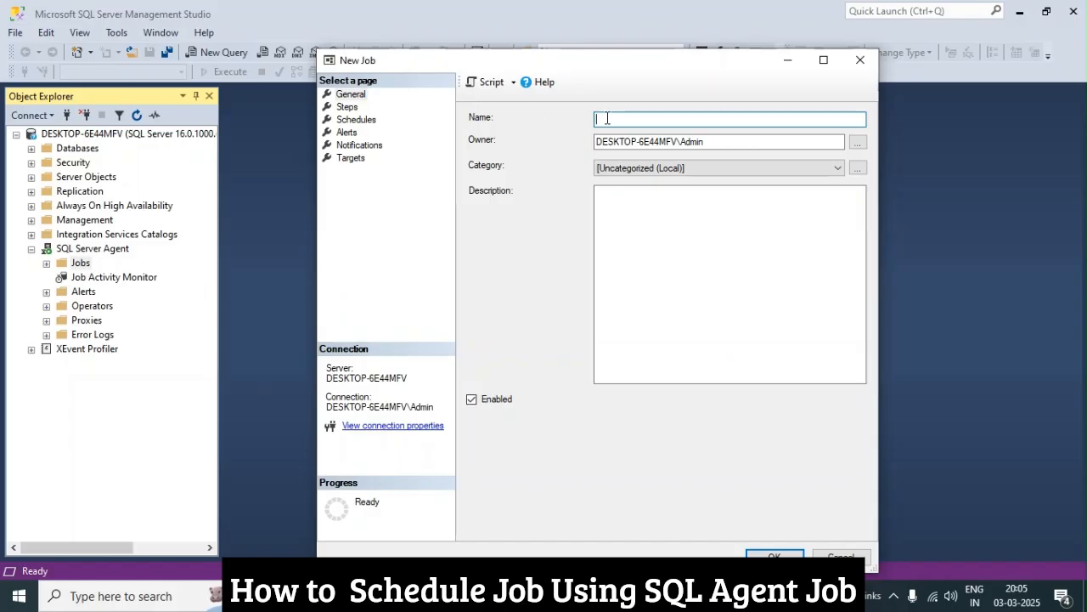
type("Order")
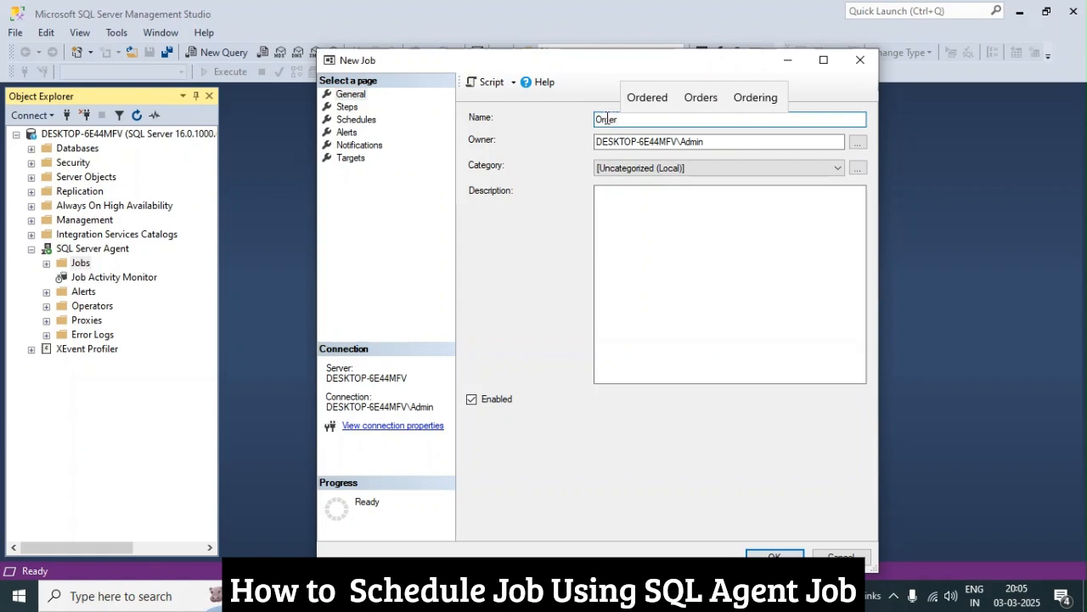
type("Analys")
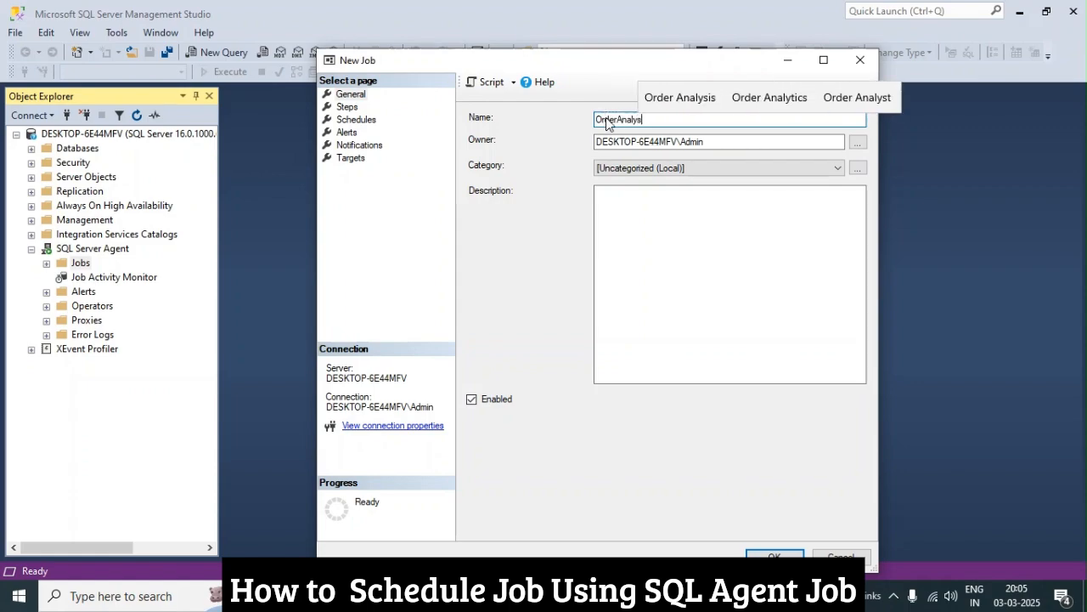
type("is")
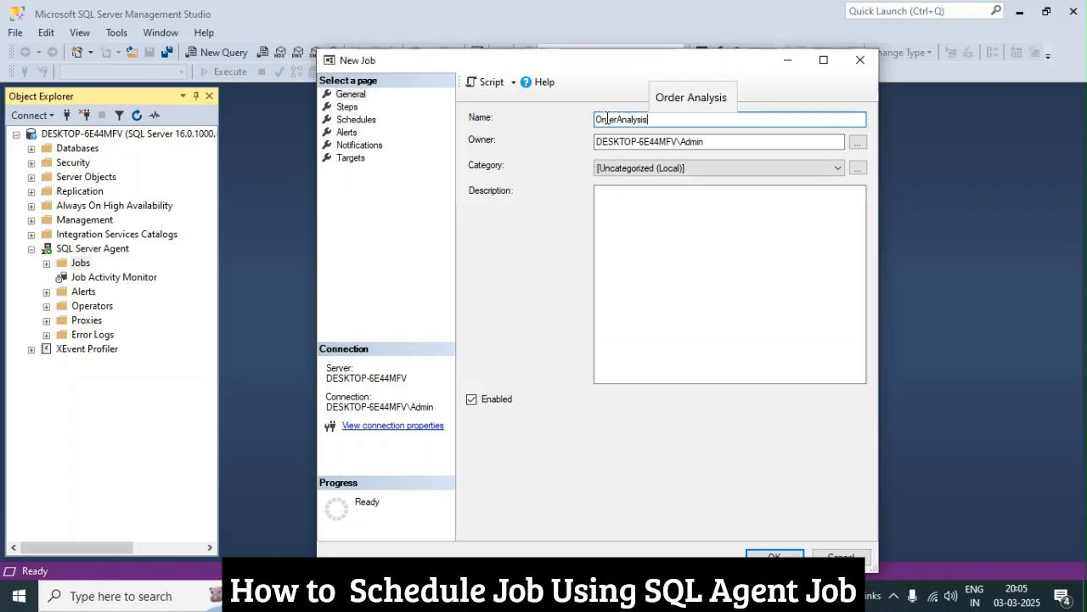
type("Job")
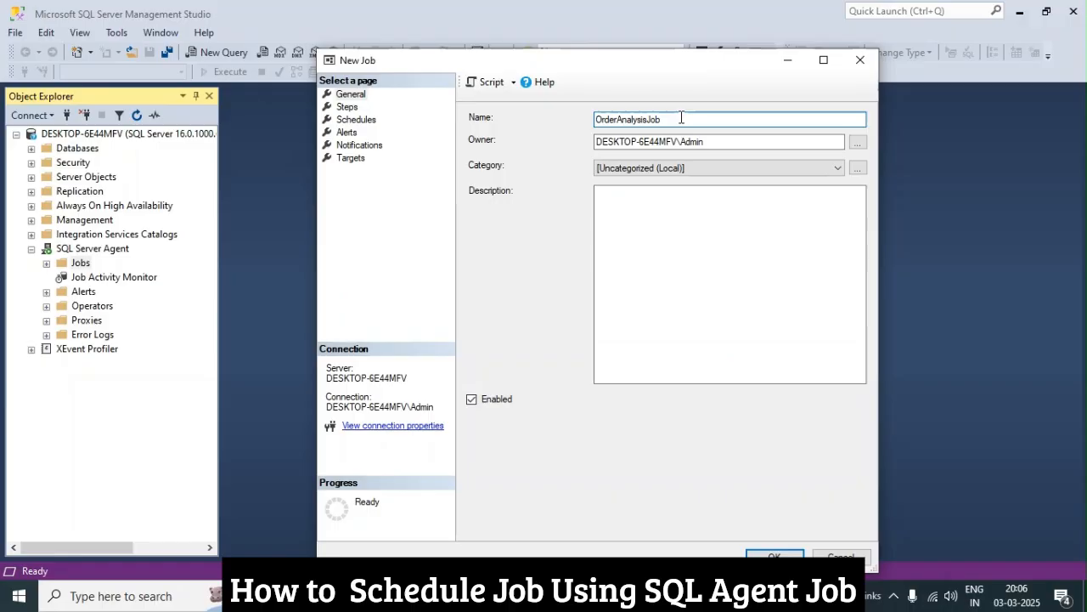
Step: Change the ending of the new job's name so that it reads OrderAnalysisAutomation
key("BackSpace")
key("BackSpace")
key("BackSpace")
type("A")
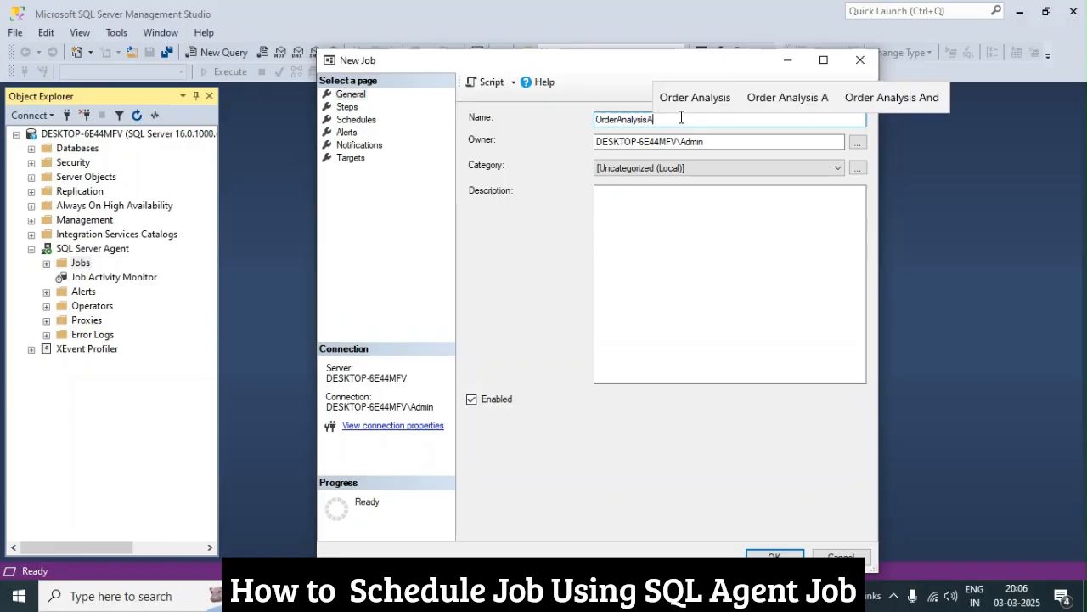
type("utoma")
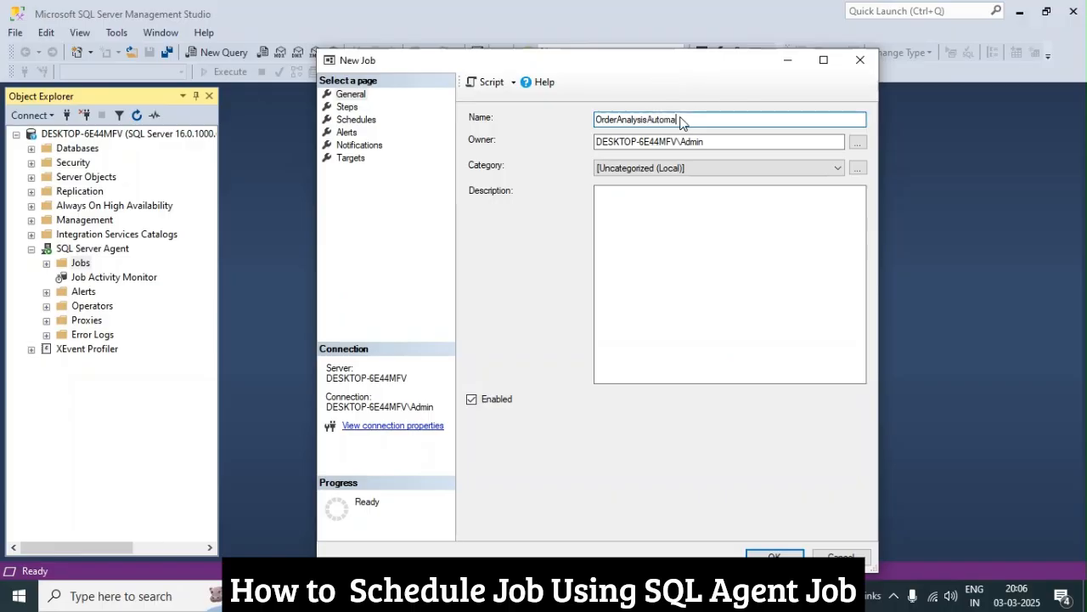
type("tion")
left_click_drag(692, 120, 595, 120)
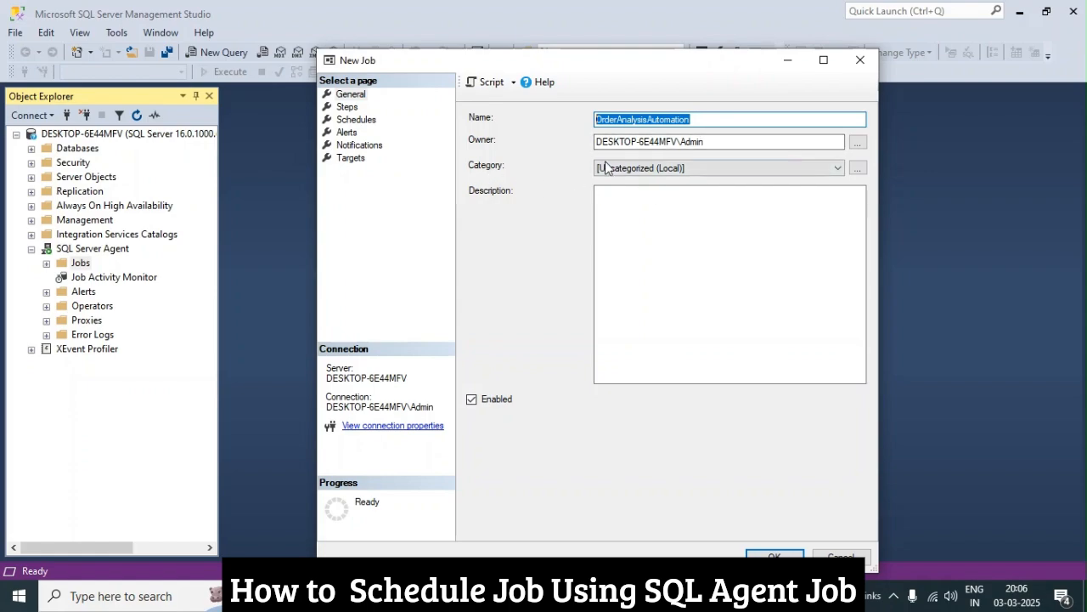
Step: Choose the category [Uncategorized (Local)] and enter the job description "This SQL Job used for Automation SAP Application to SND Application"
left_click(840, 167)
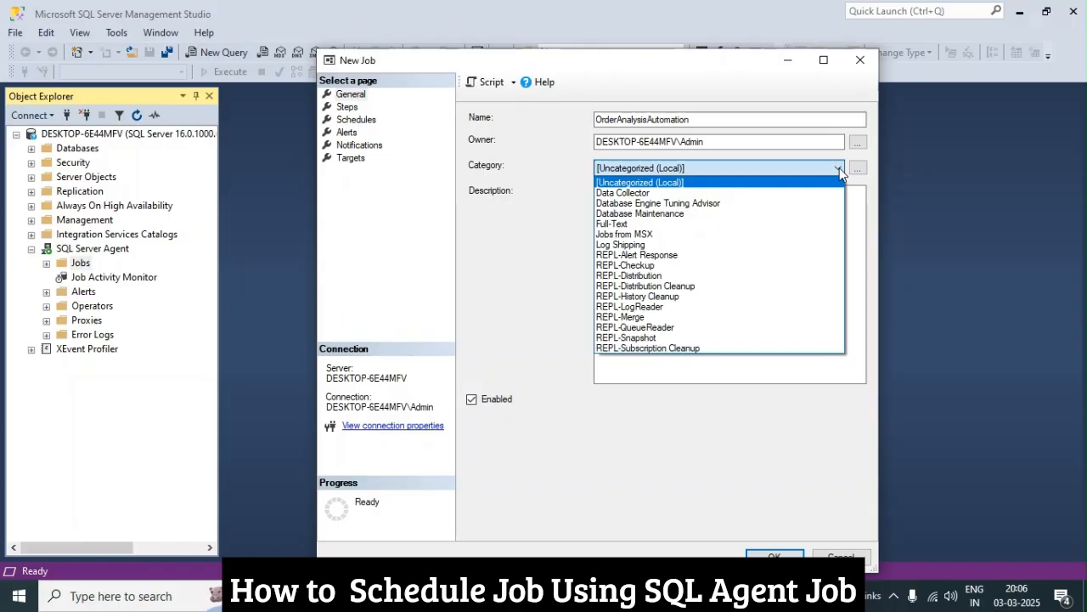
left_click(703, 171)
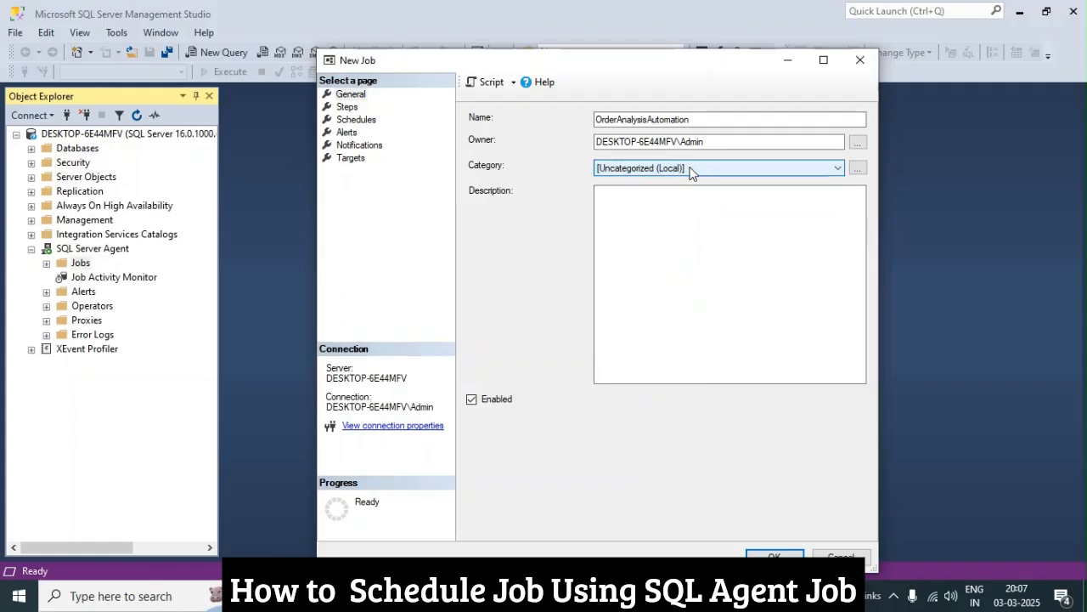
left_click(665, 227)
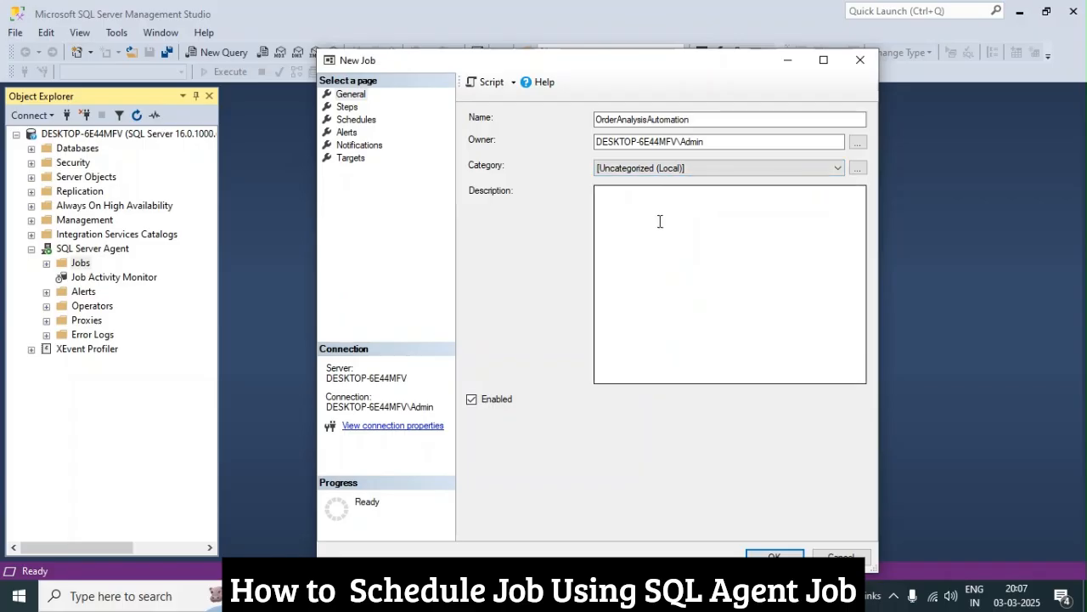
left_click(651, 217)
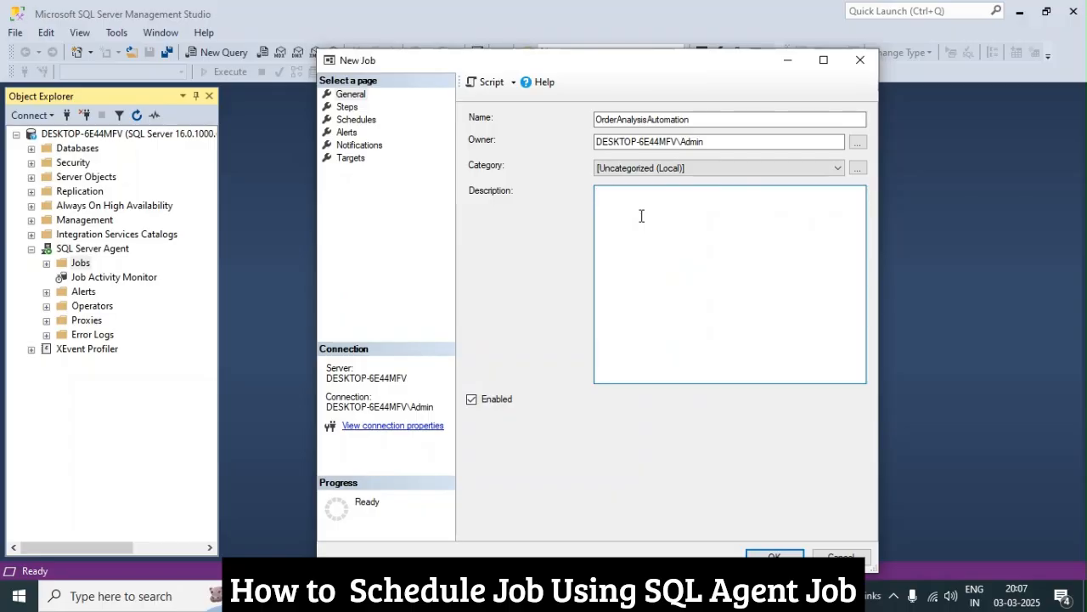
type("This S")
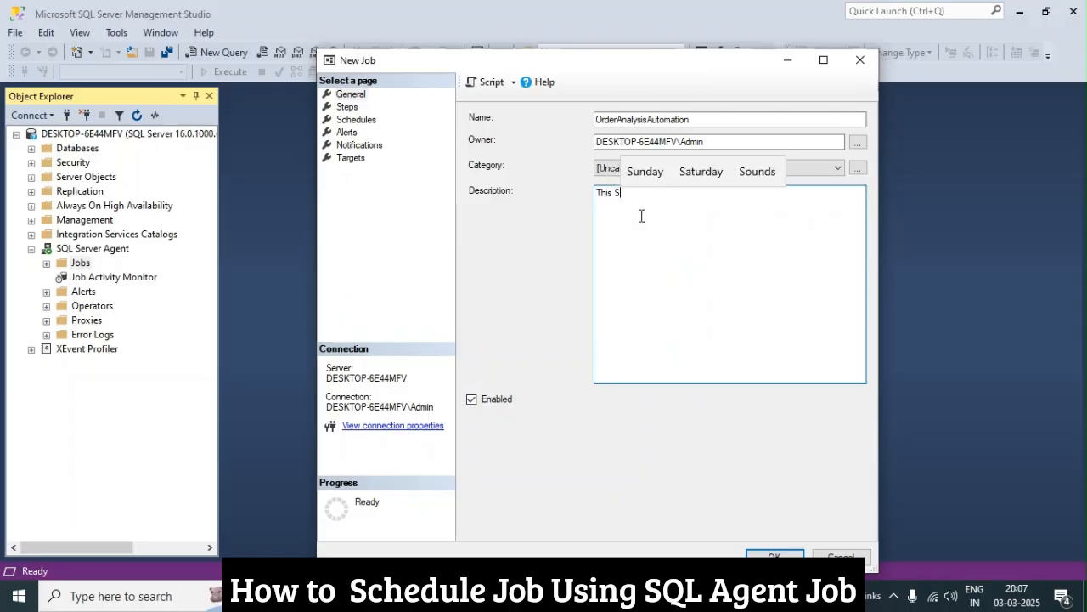
type("QL Job ")
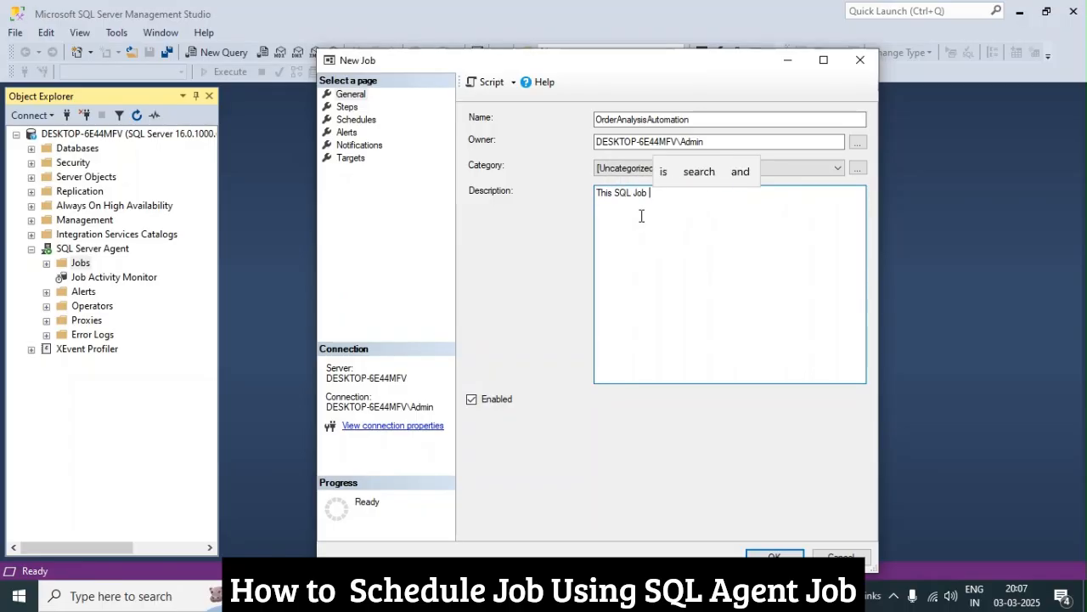
type("used ")
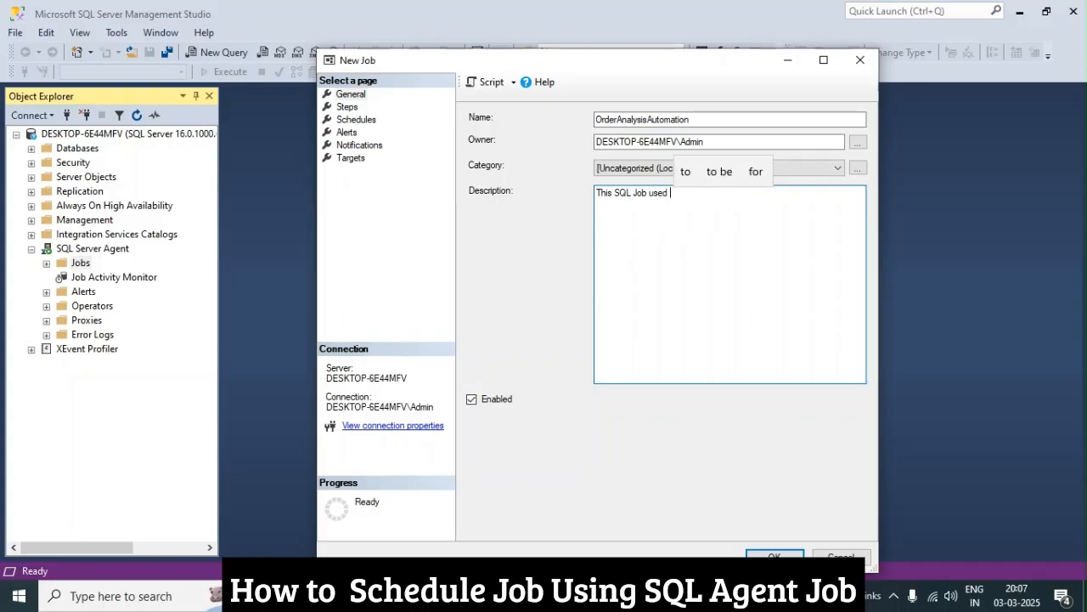
type("for Auto")
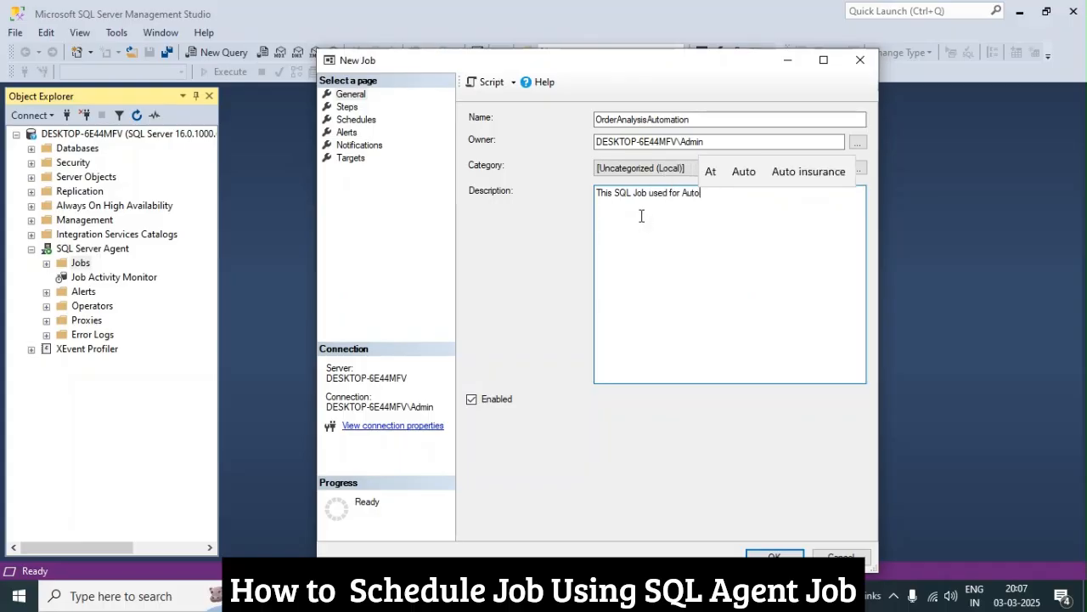
type("mation")
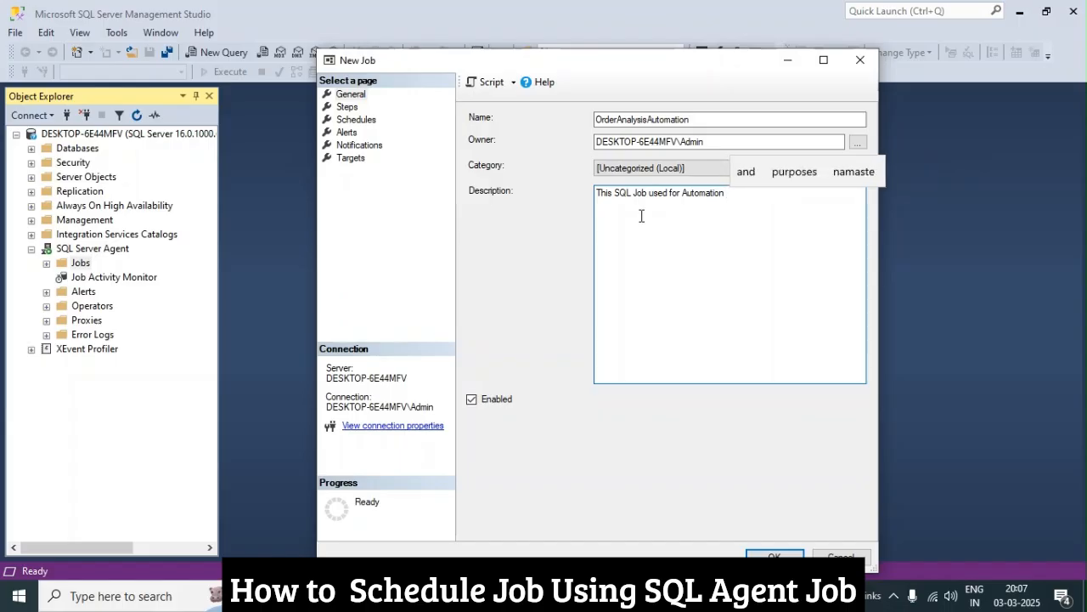
type(" SAP")
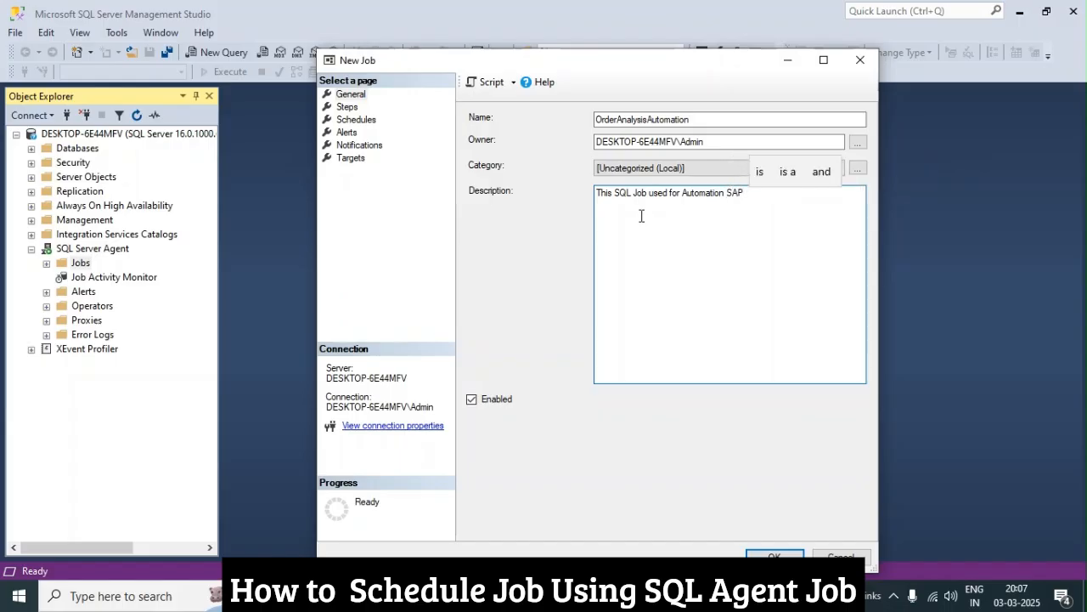
type(" Applicat")
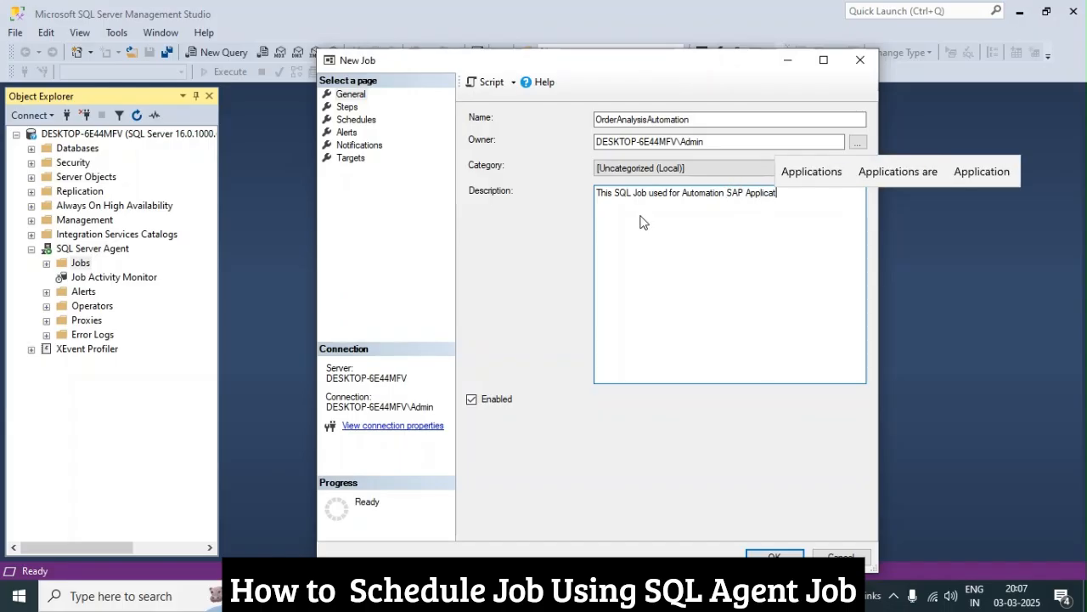
type("ion to S")
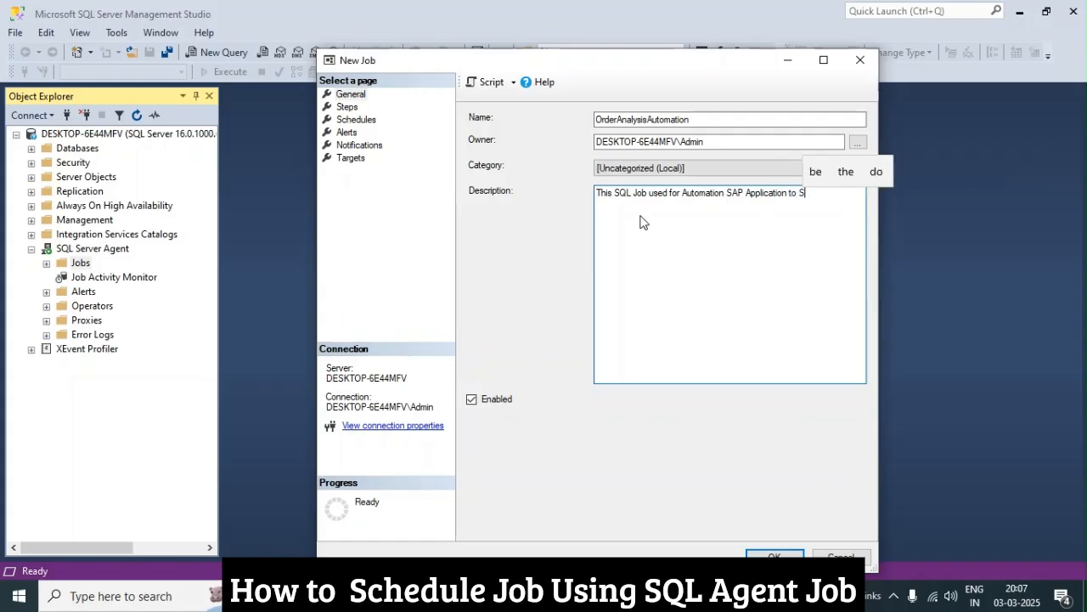
type("ND Applicat")
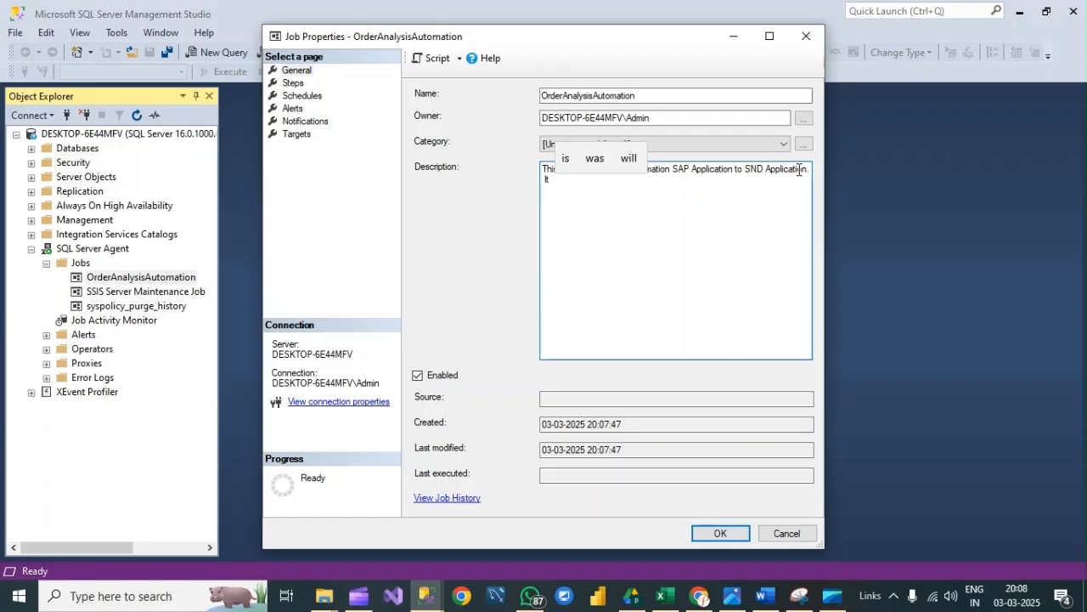
type("DOne")
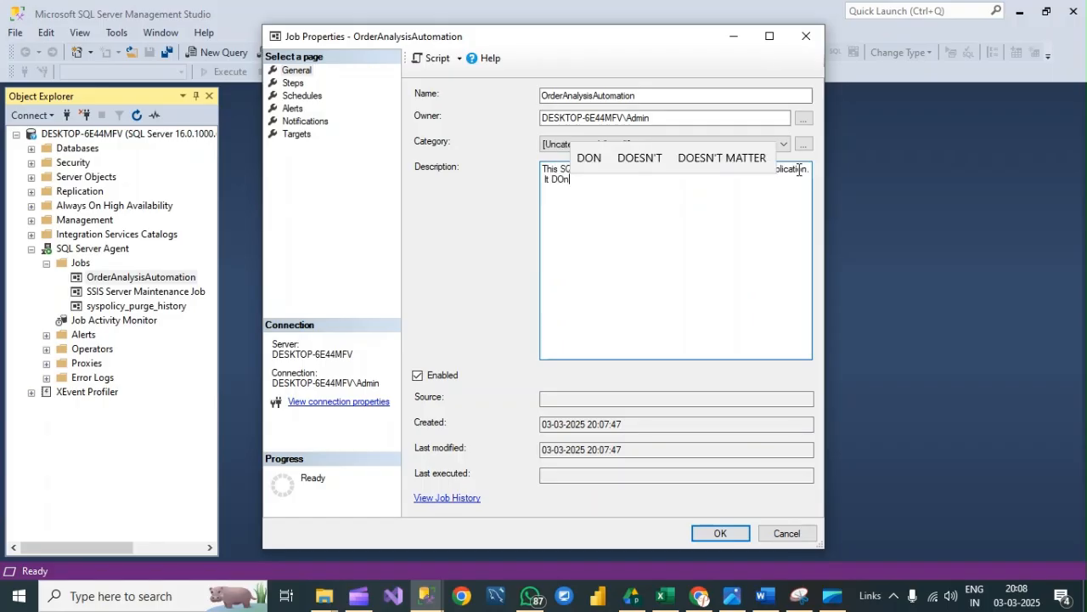
key("BackSpace")
key("BackSpace")
key("BackSpace")
key("BackSpace")
key("BackSpace")
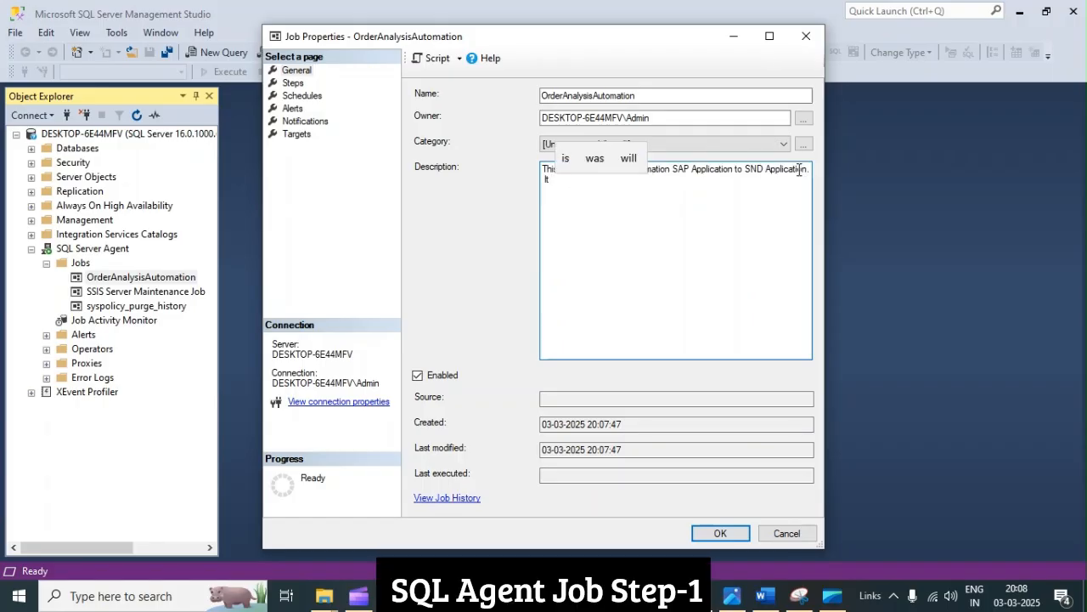
Step: Continue the second sentence of the job description after "It" with "will Used SSIS Package for ETL Operation"
type("will Used ")
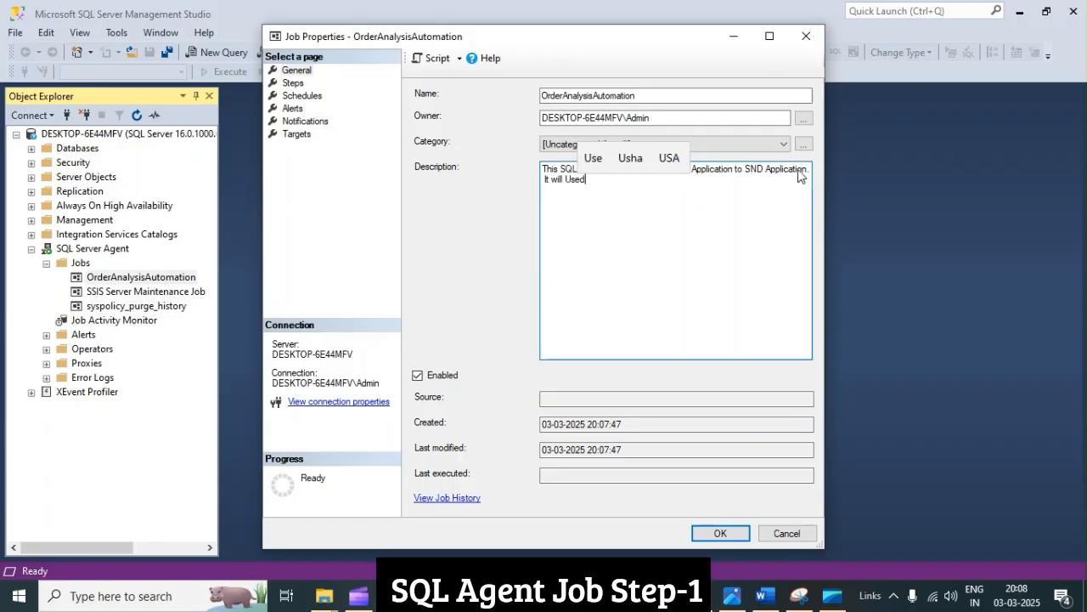
type("SSI")
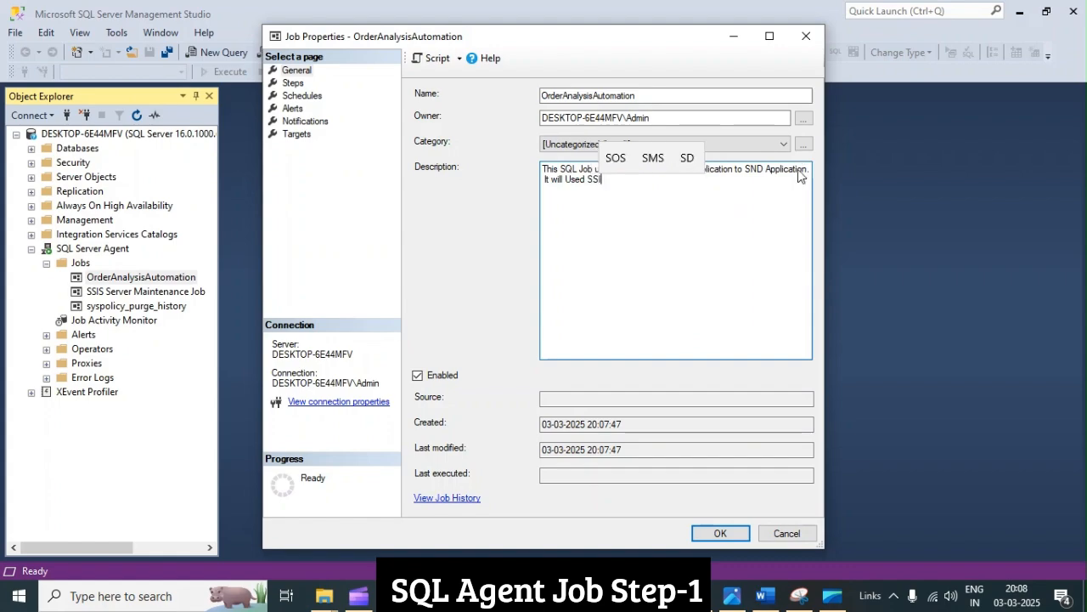
type("S Package ")
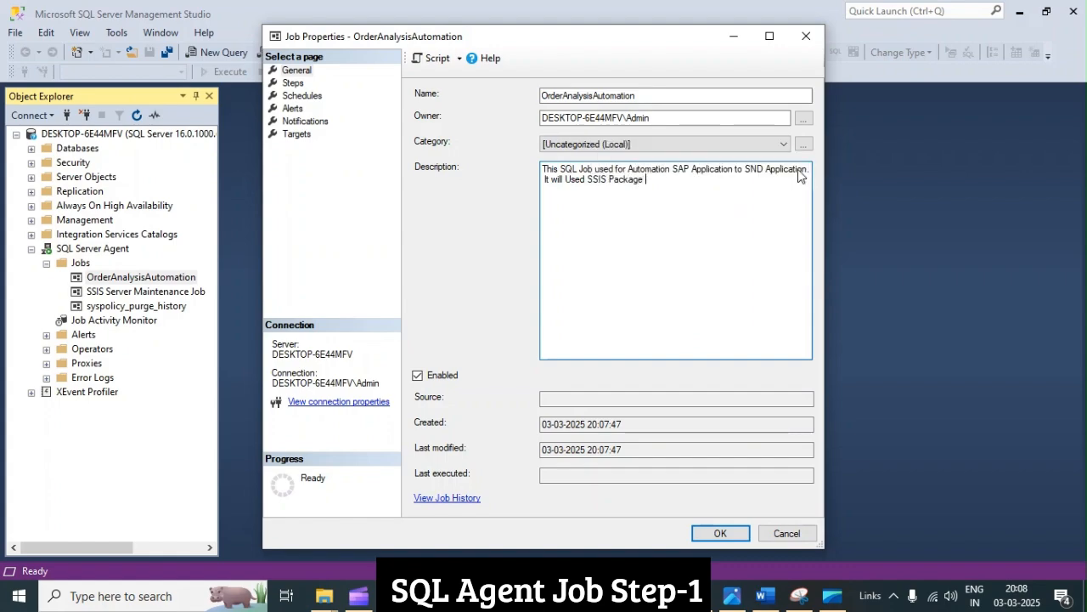
type("f")
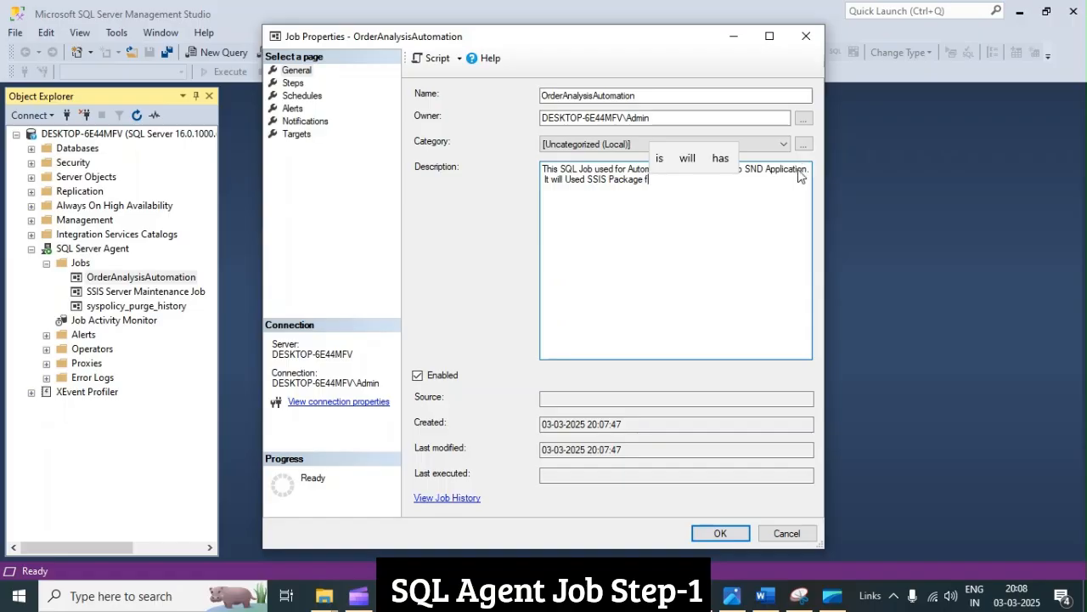
type("or ET")
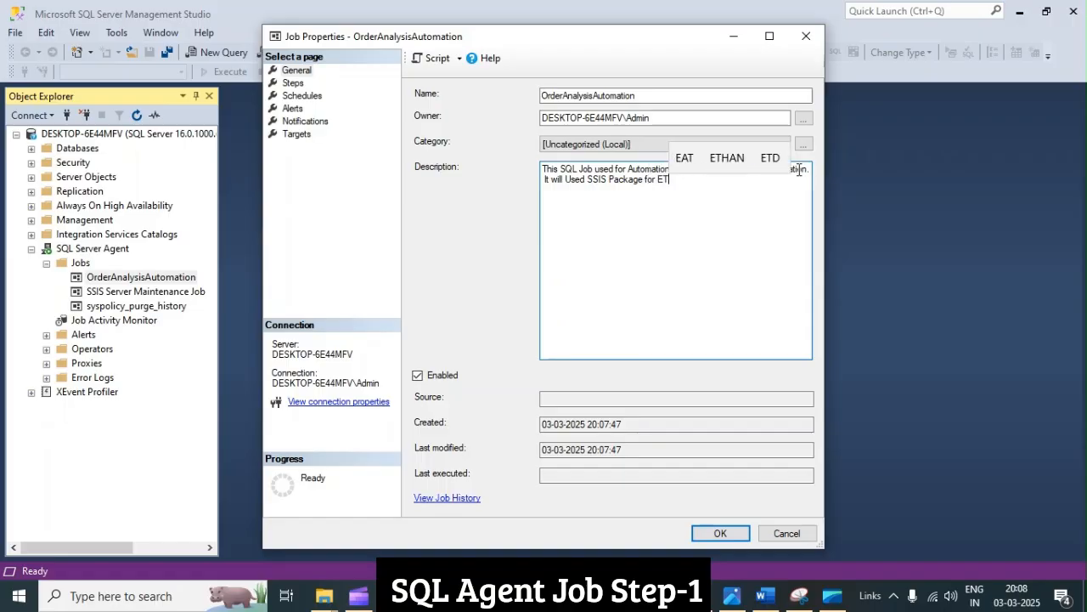
type("L Ope")
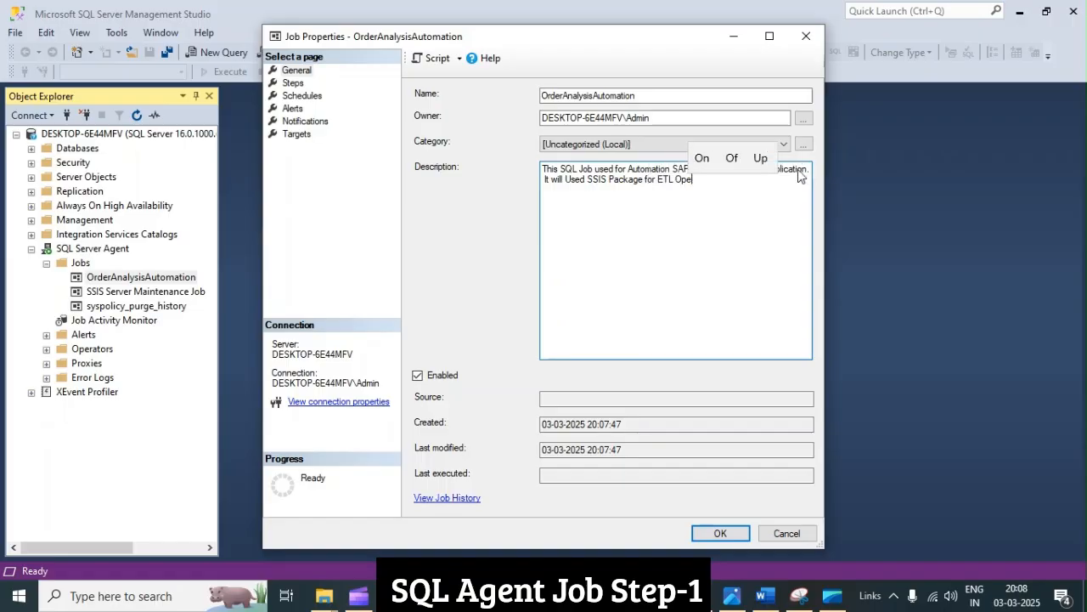
type("ration ")
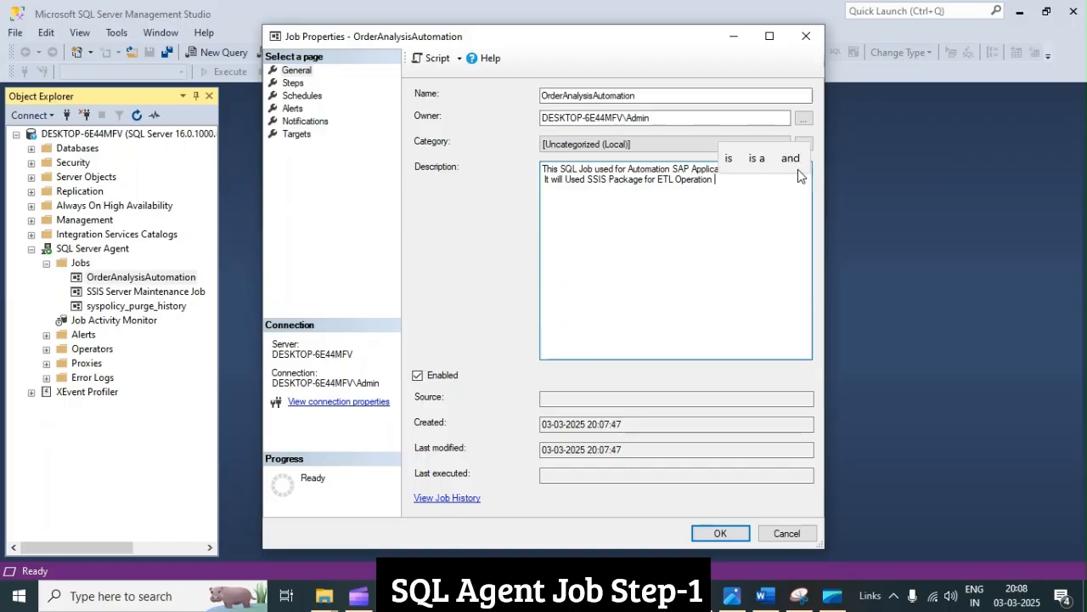
Step: Complete the description's second sentence with "and Genrate the Order Summary Report."
type("and Genrate ")
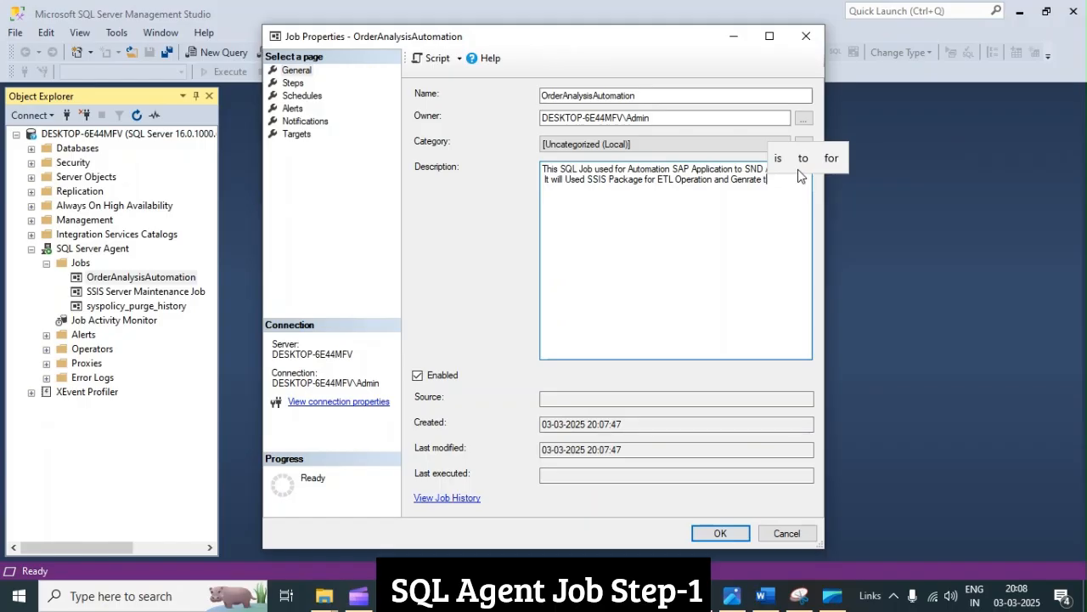
type("the ")
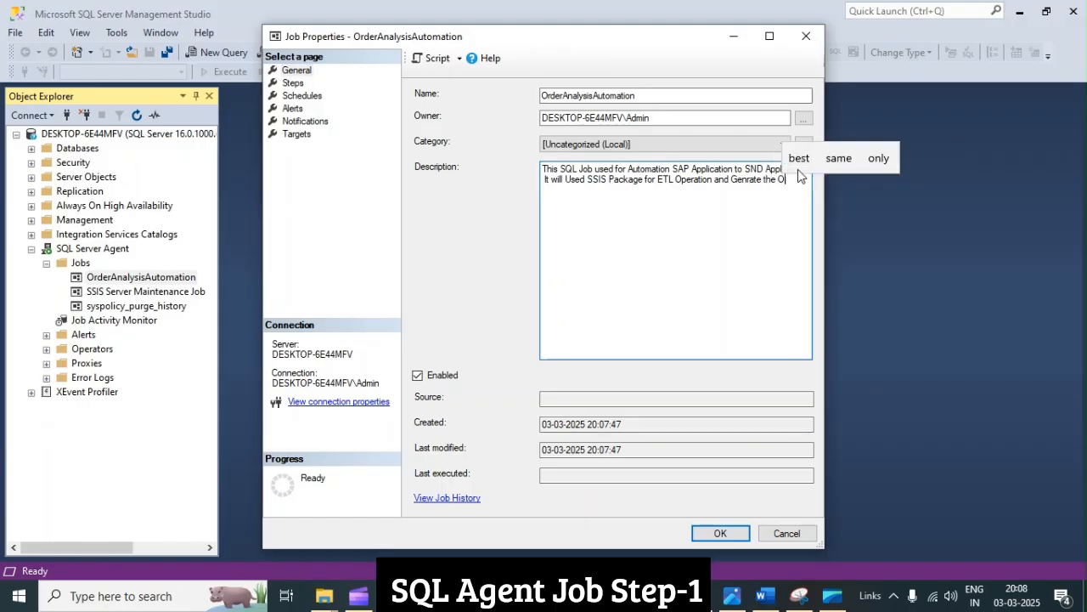
type("Order")
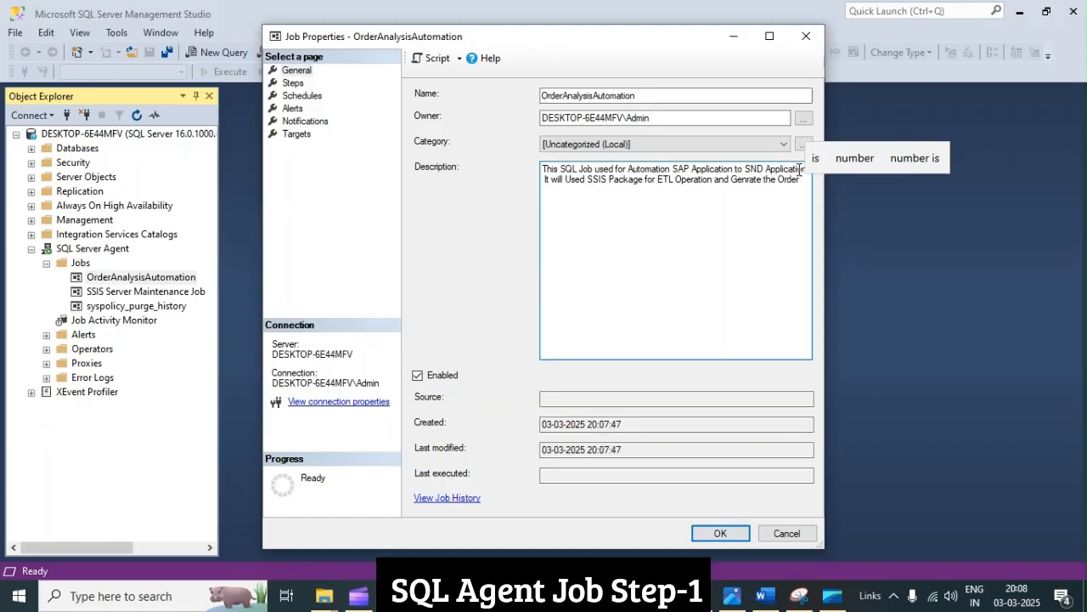
key("Return")
type("Suman")
type("y")
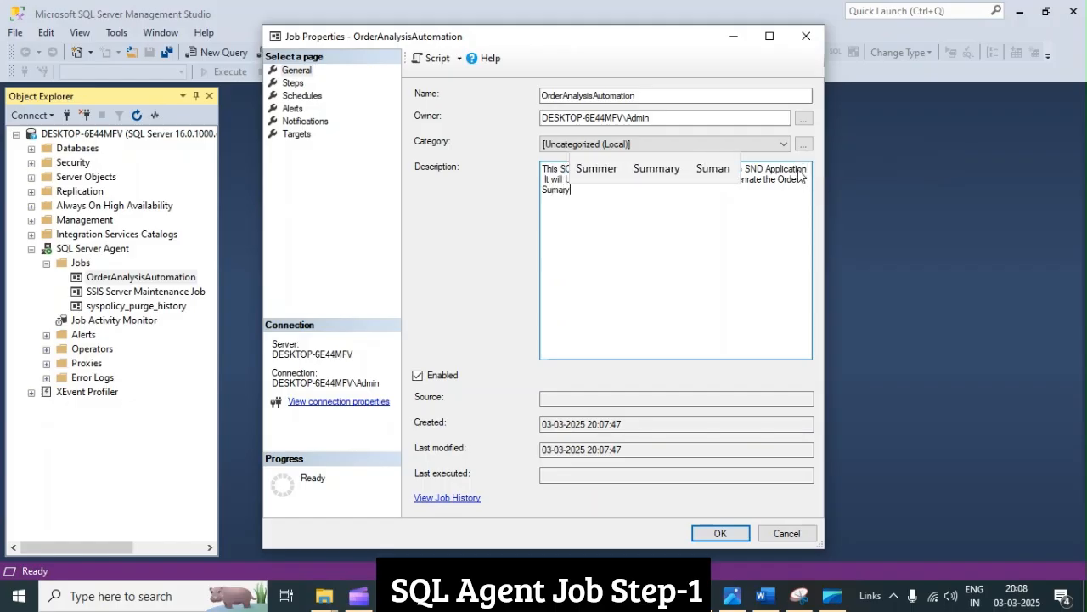
key("BackSpace")
key("BackSpace")
key("BackSpace")
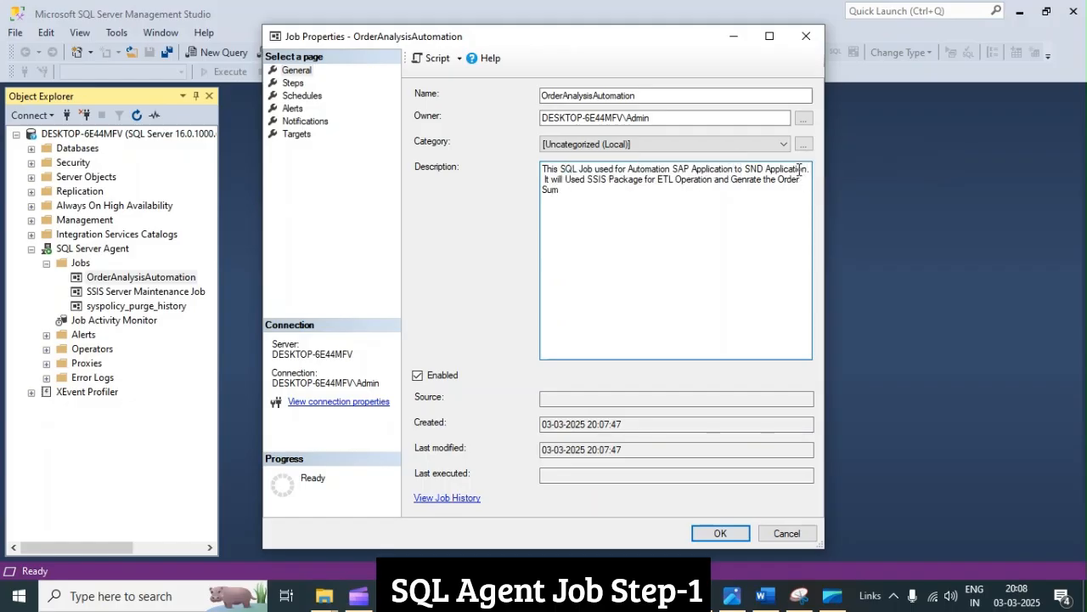
type("mary Re")
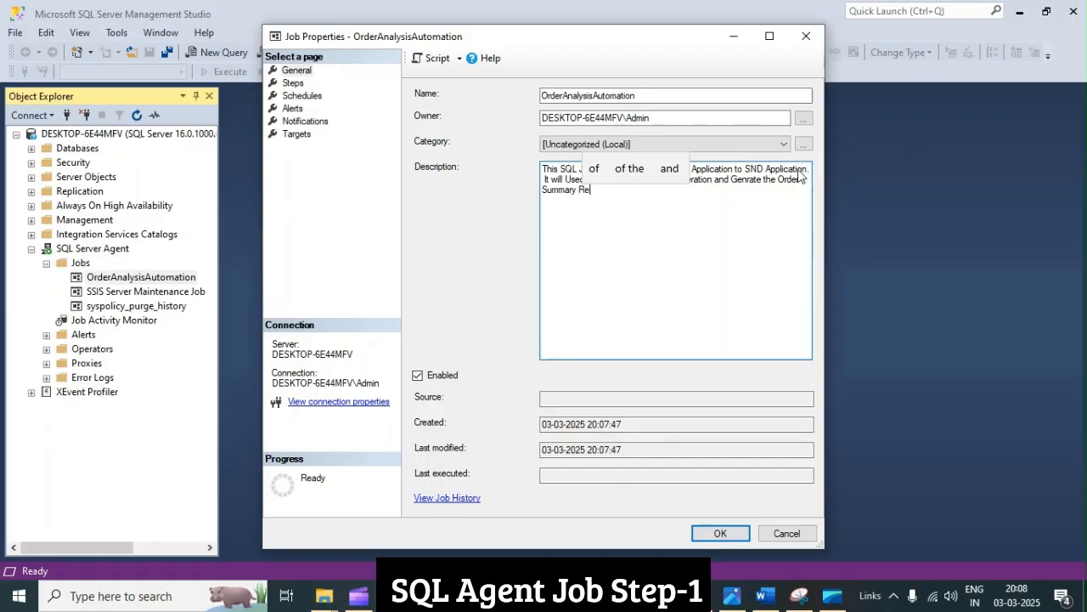
type("port.")
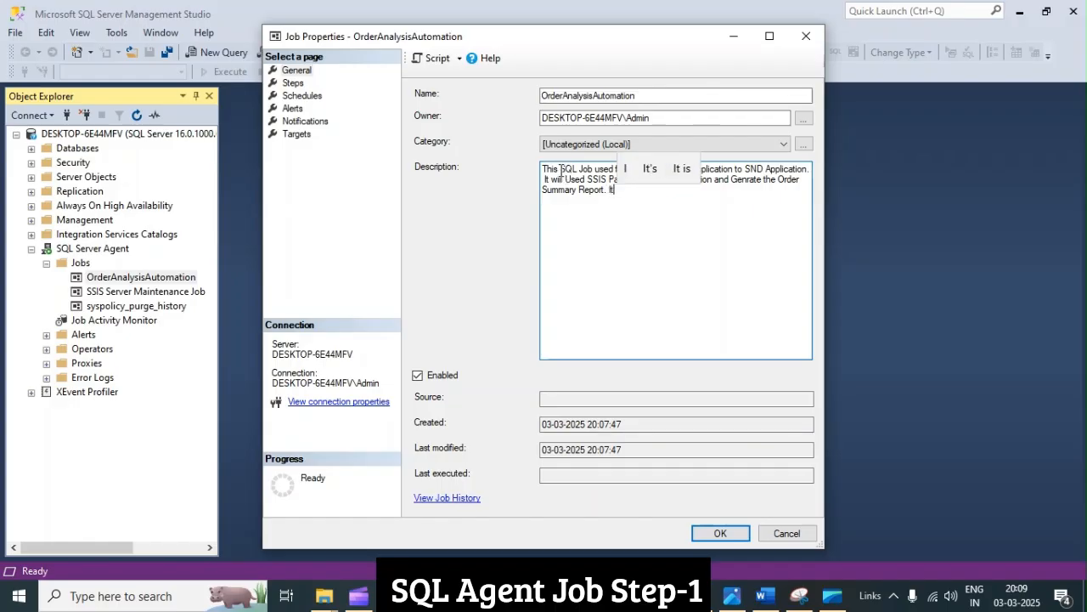
type("thi")
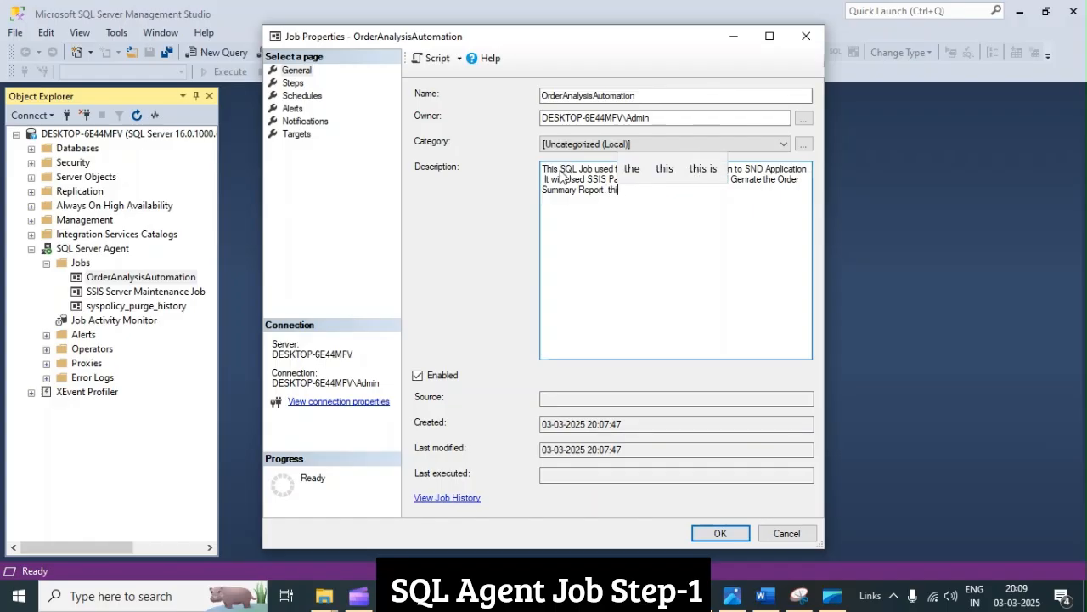
type("s Package")
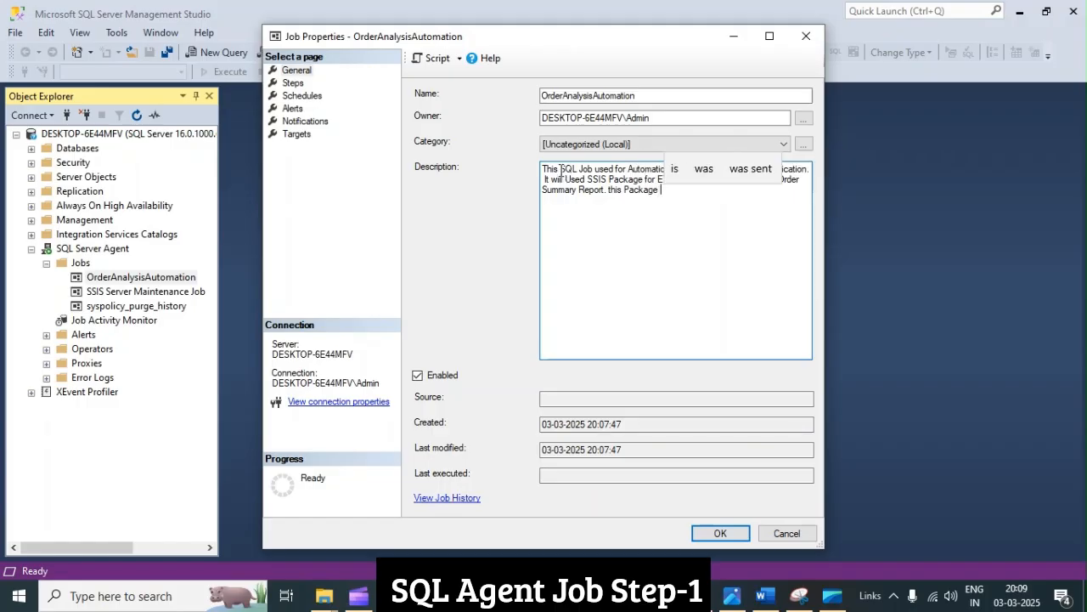
key("BackSpace")
key("BackSpace")
key("BackSpace")
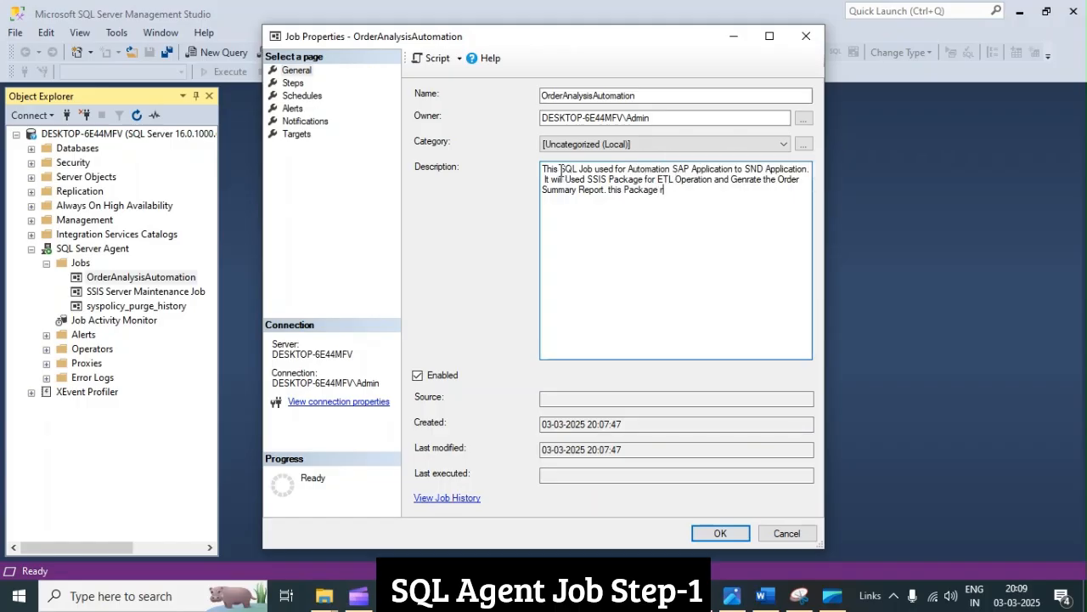
key("BackSpace")
key("BackSpace")
key("BackSpace")
key("BackSpace")
key("BackSpace")
key("BackSpace")
key("BackSpace")
key("BackSpace")
key("BackSpace")
key("BackSpace")
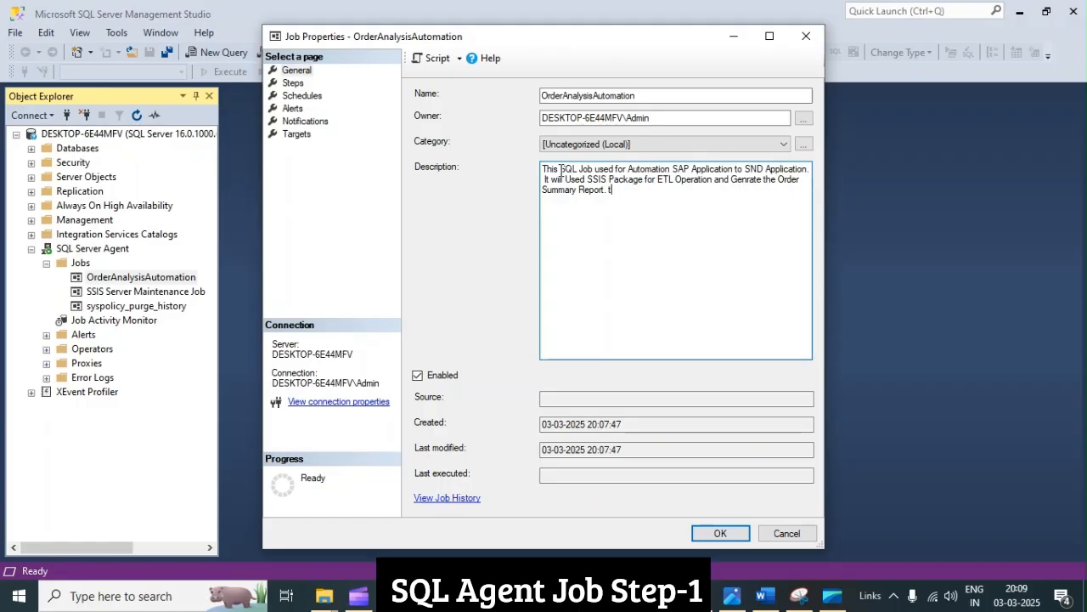
Step: Add the closing sentence "This Process Run Every 1 Hrs" to the job description
type("This ")
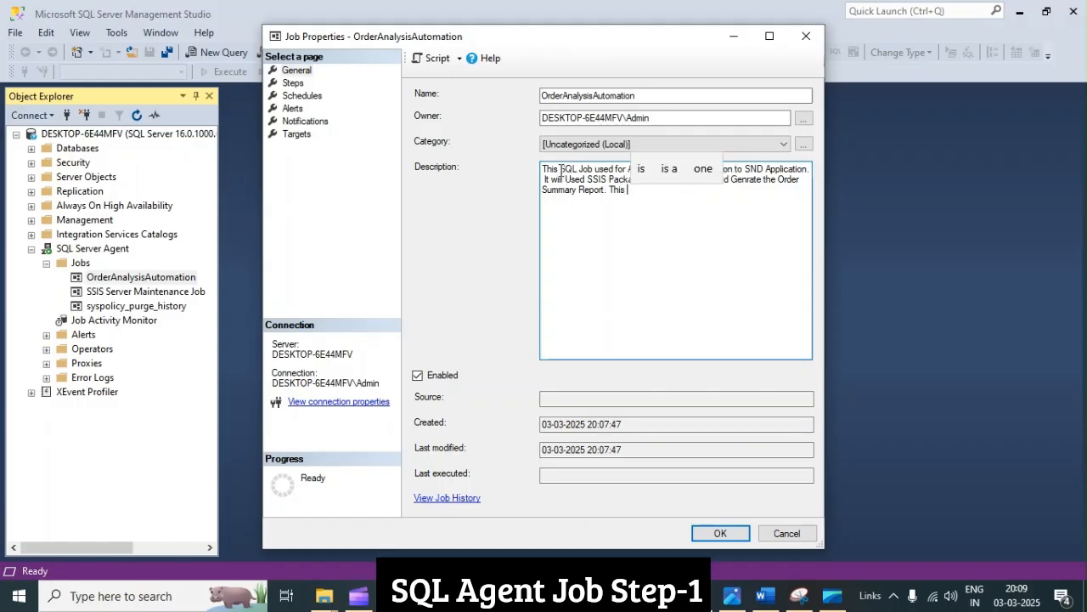
type("Process ")
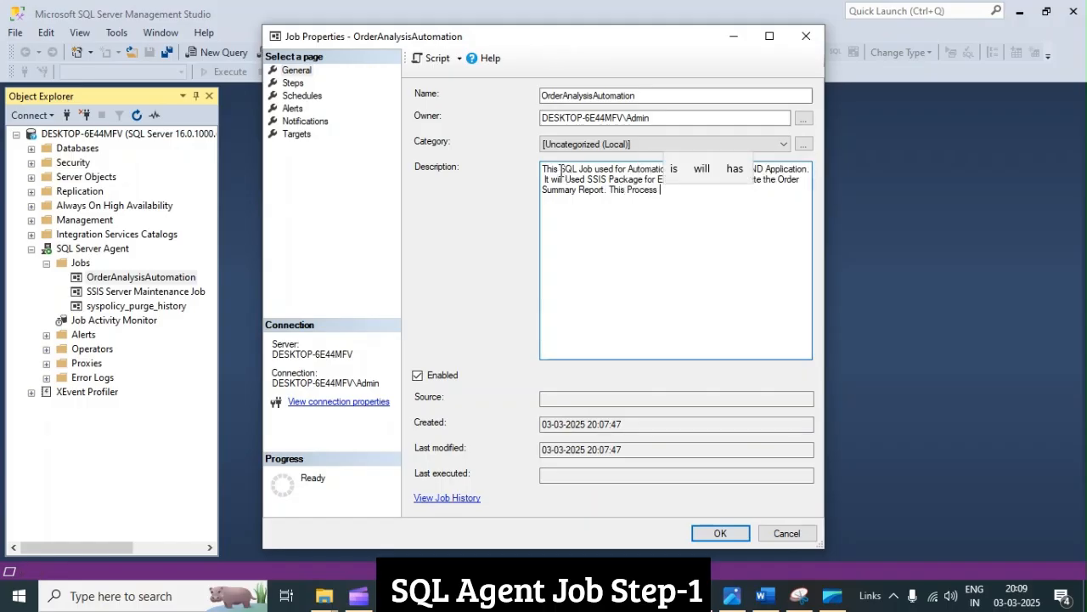
type("Run E")
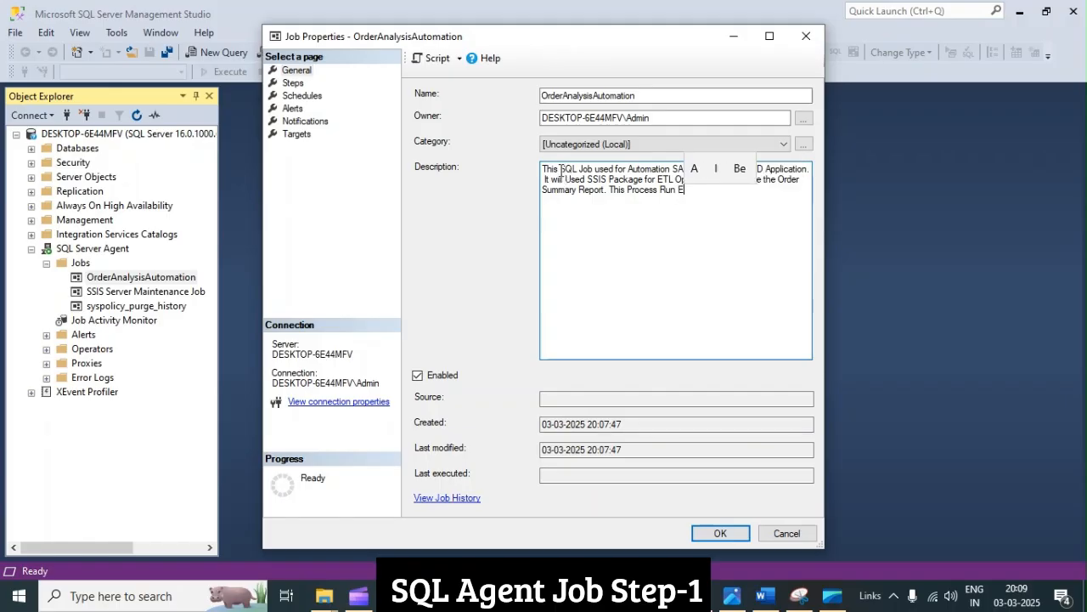
type("very")
type("1 Hres")
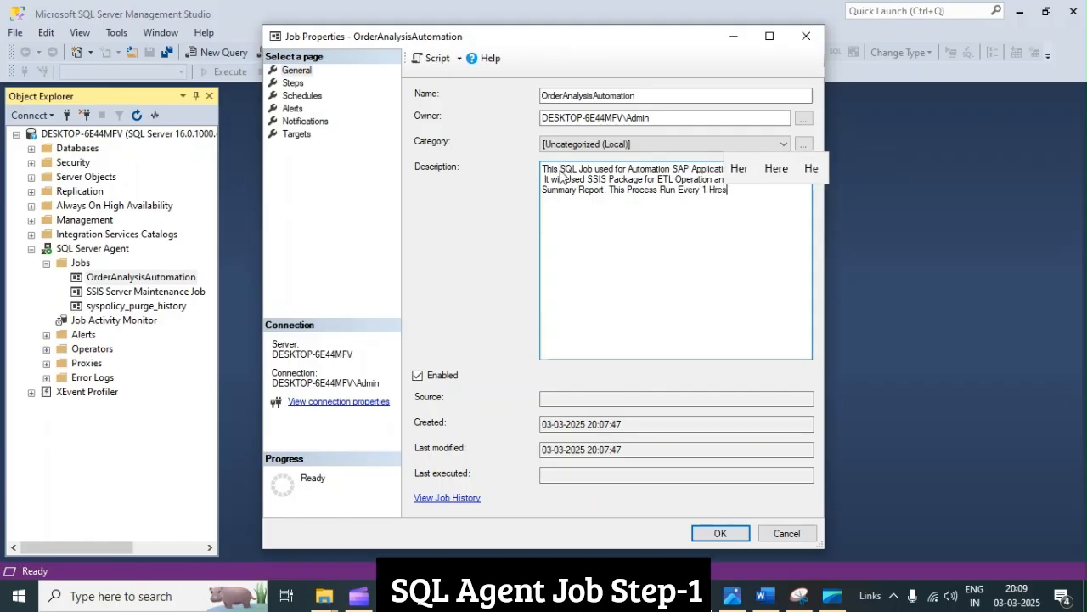
key("BackSpace")
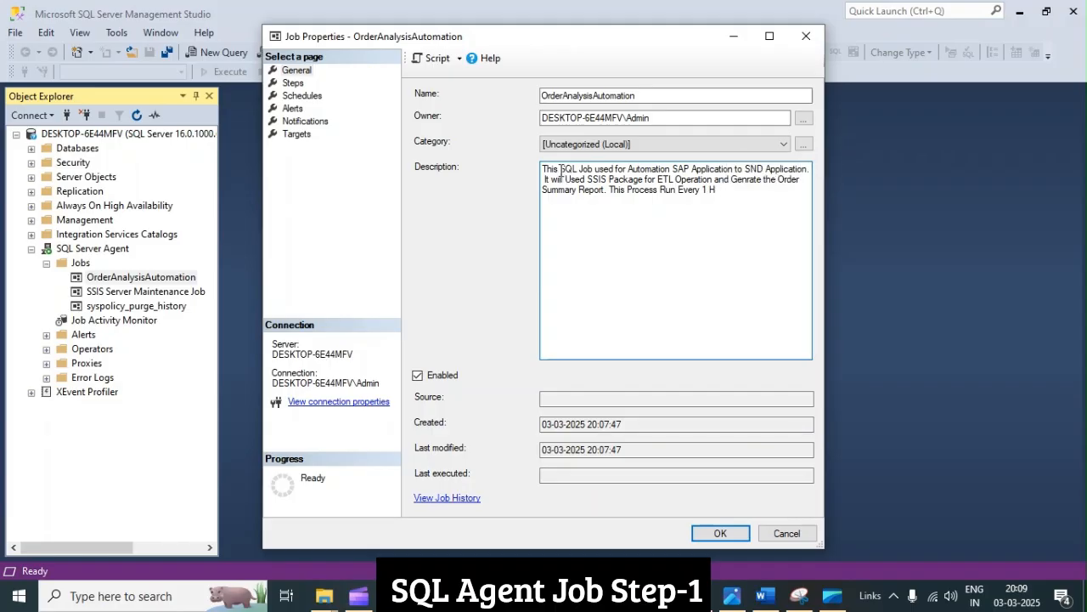
type("rs")
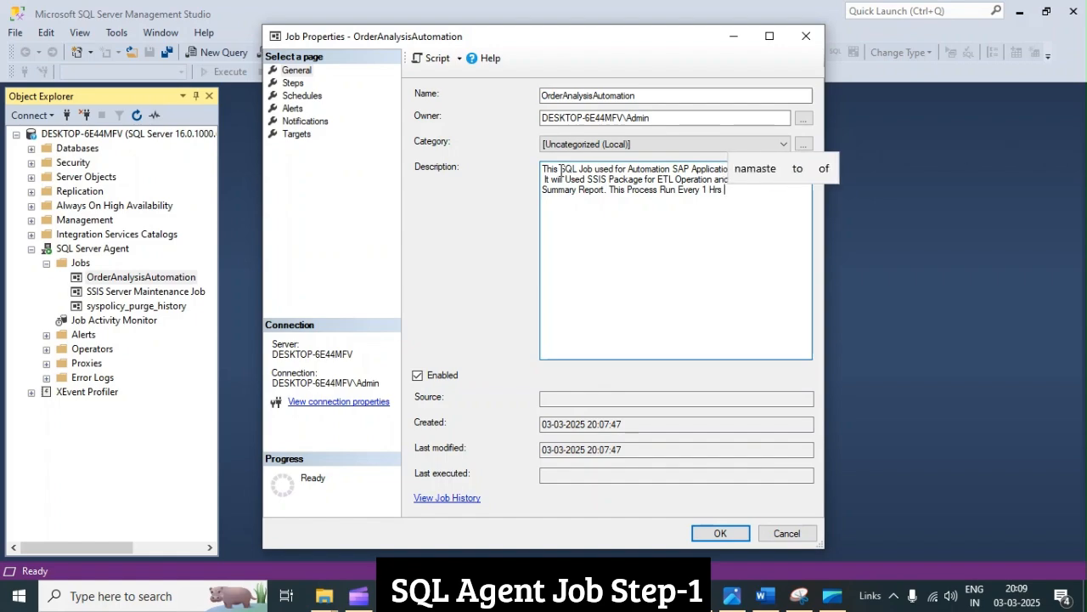
Step: Start a new job step in the step list of OrderAnalysisAutomation
left_click(293, 82)
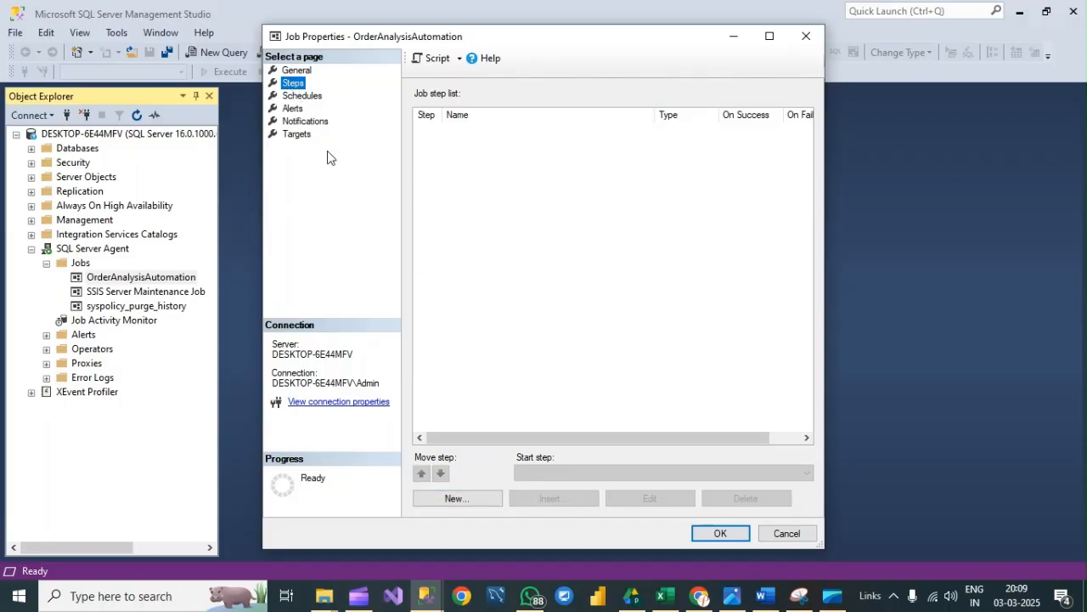
left_click(455, 501)
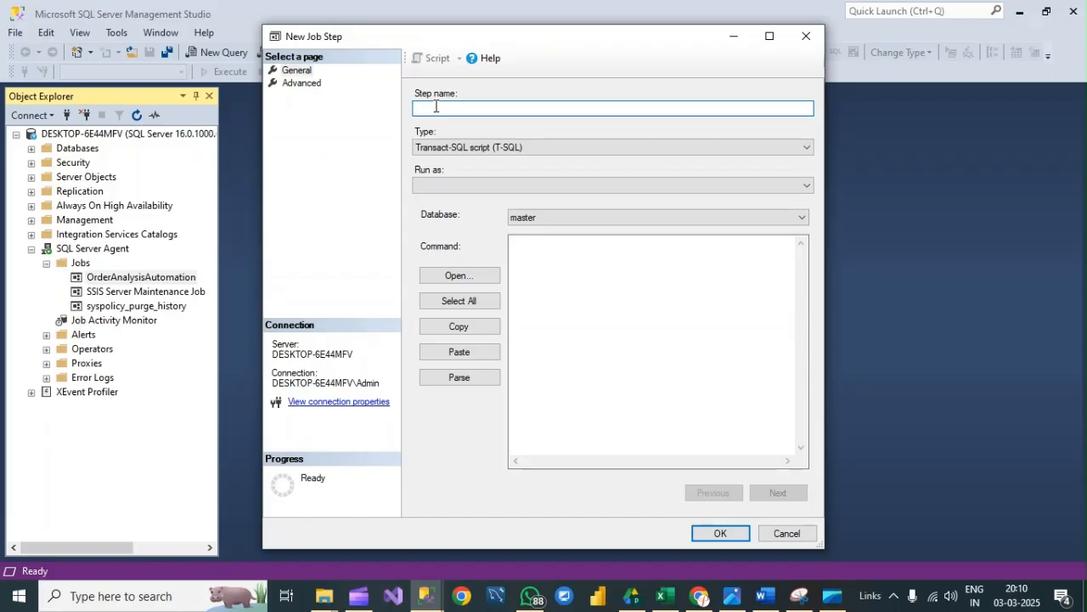
type("SEP")
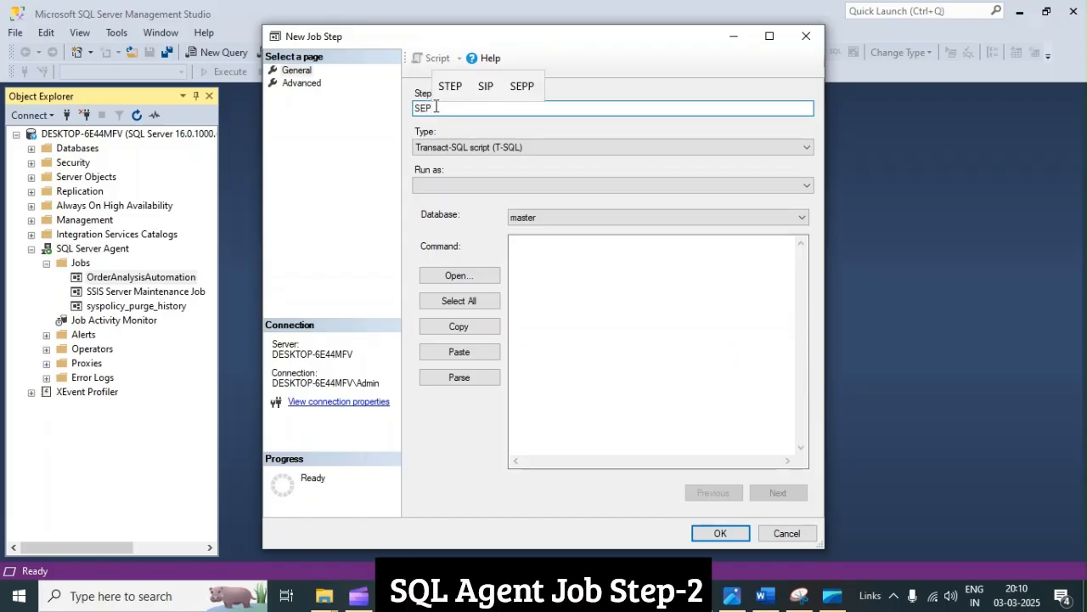
key("BackSpace")
key("BackSpace")
key("BackSpace")
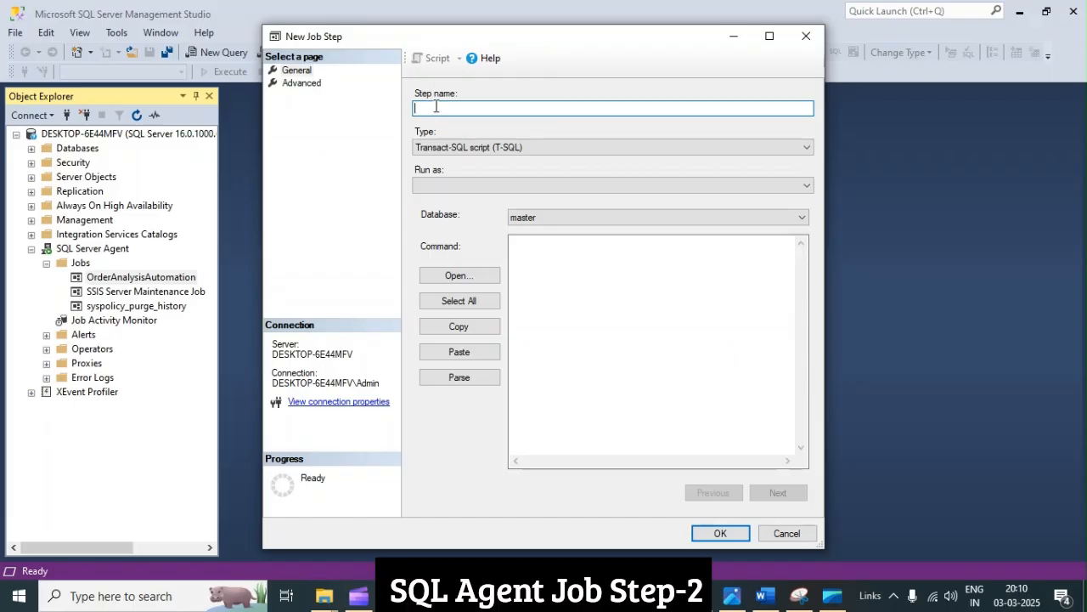
type("s")
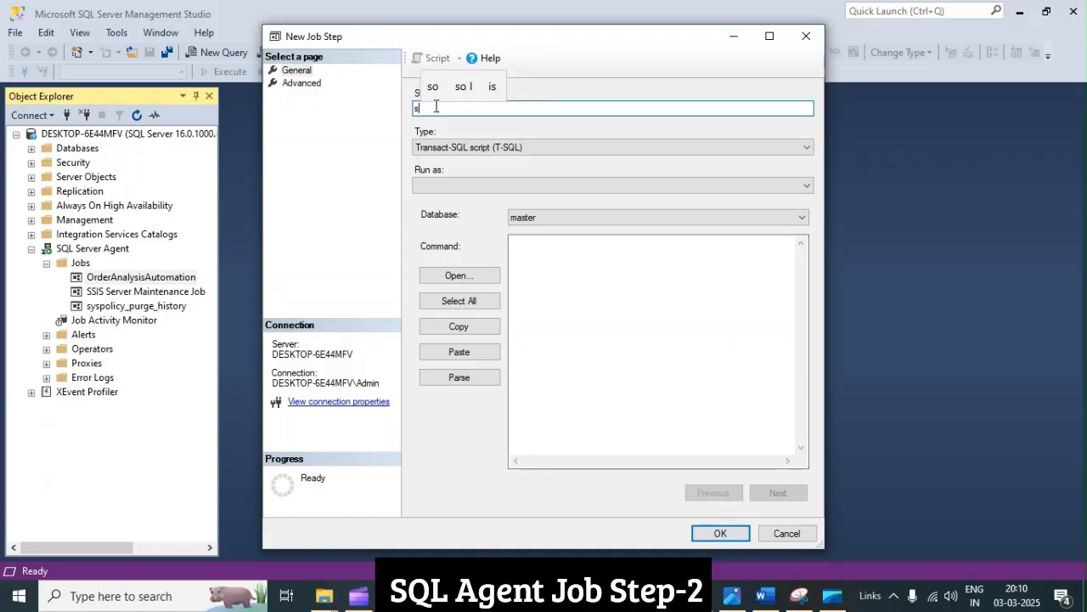
key("BackSpace")
type("sTEP")
key("BackSpace")
key("BackSpace")
key("BackSpace")
key("BackSpace")
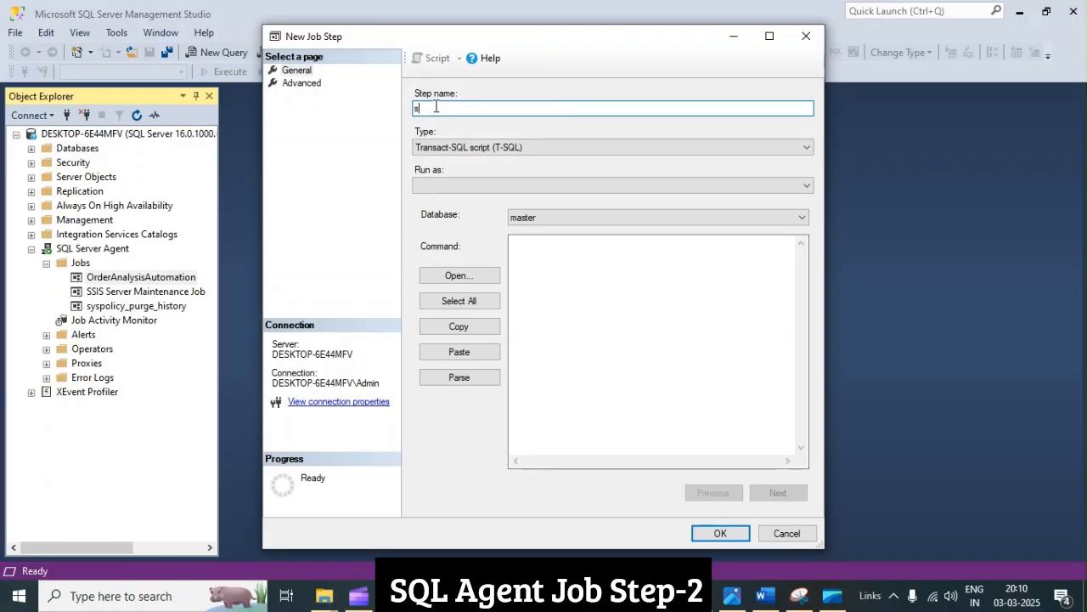
type("s")
key("BackSpace")
Step: Name the new job step "Step-1 Select SSIS Package"
type("Step")
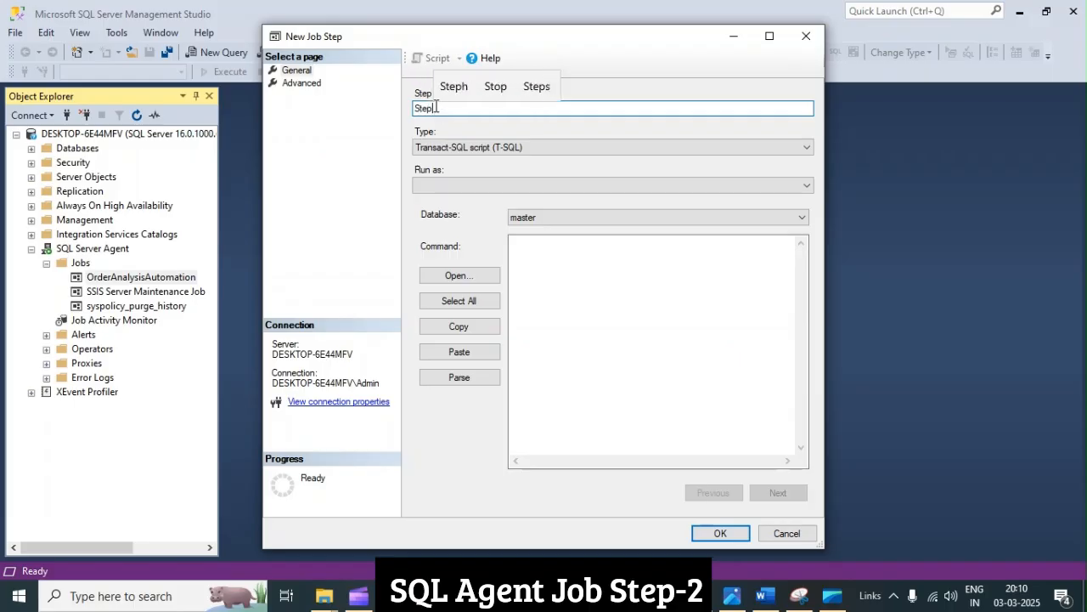
type("-1")
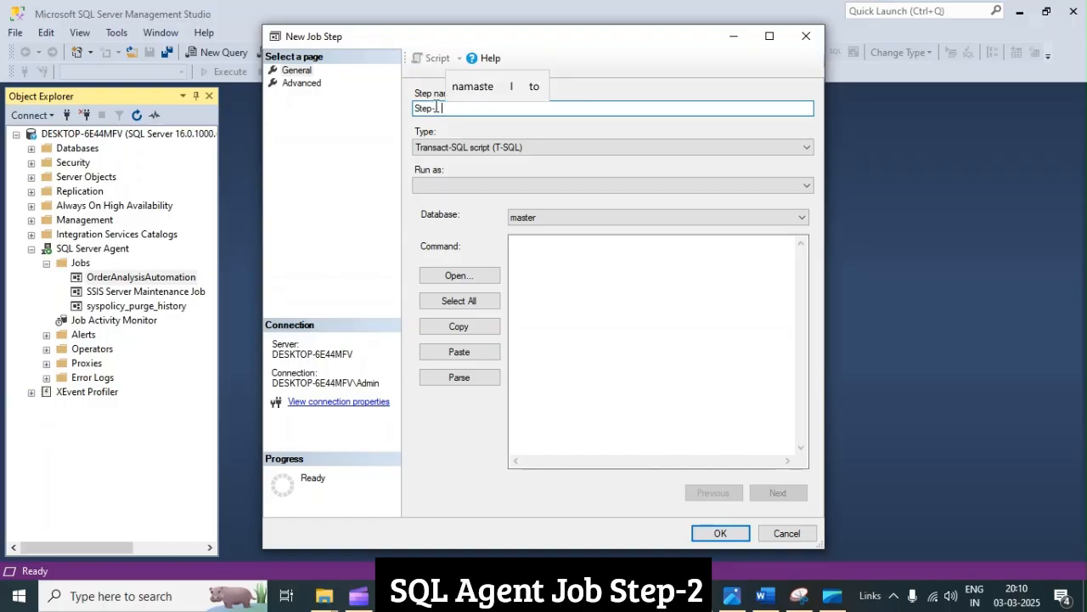
type(" Select ")
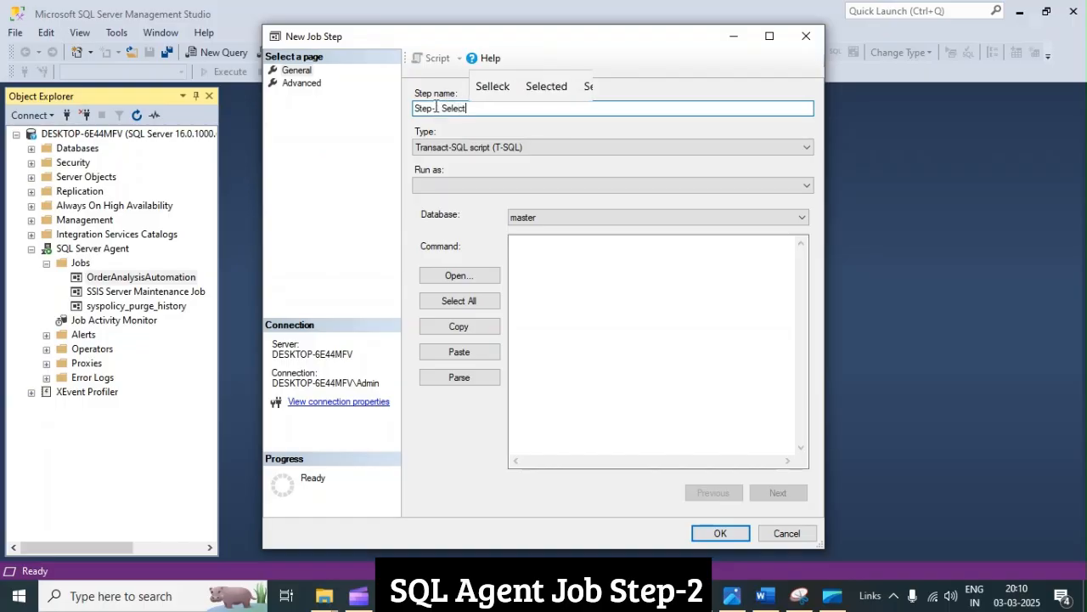
type("SS")
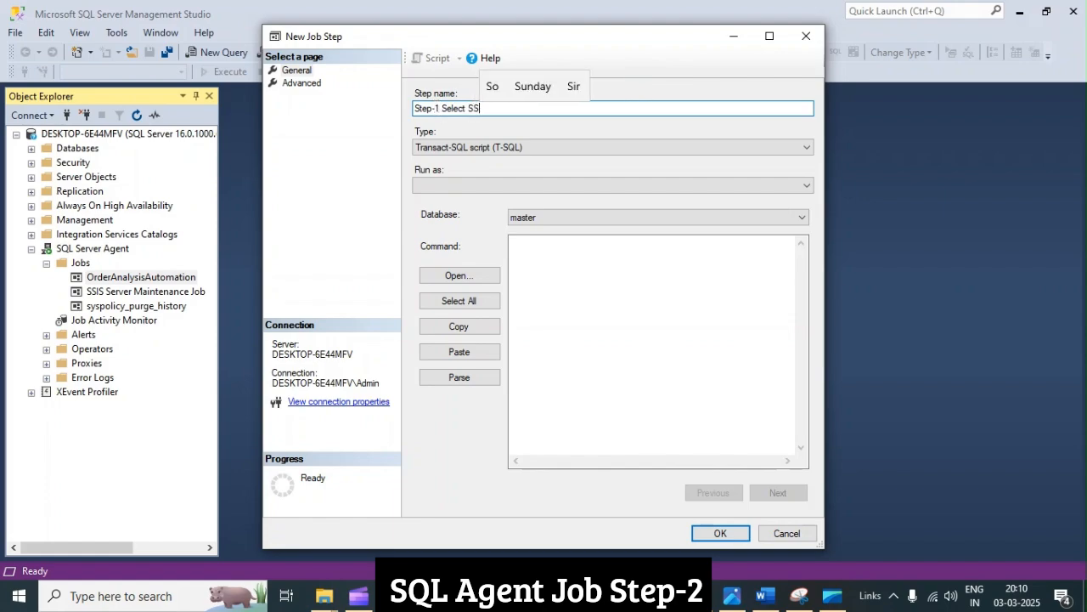
type("IS Package")
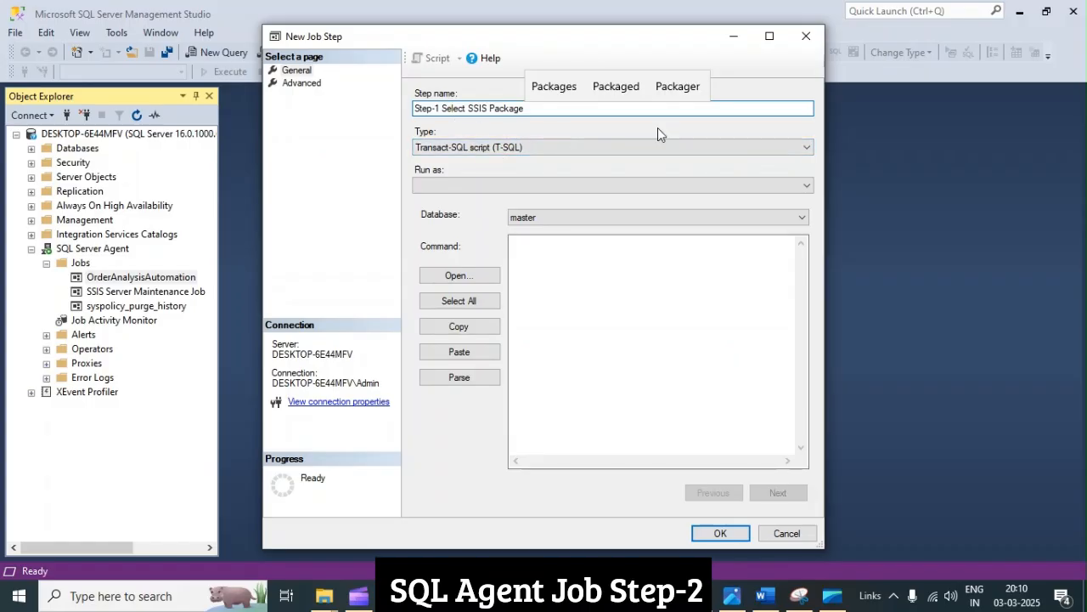
Step: Set the job step's type to SQL Server Integration Services Package, run as SQL Server Agent Service Account
left_click(480, 151)
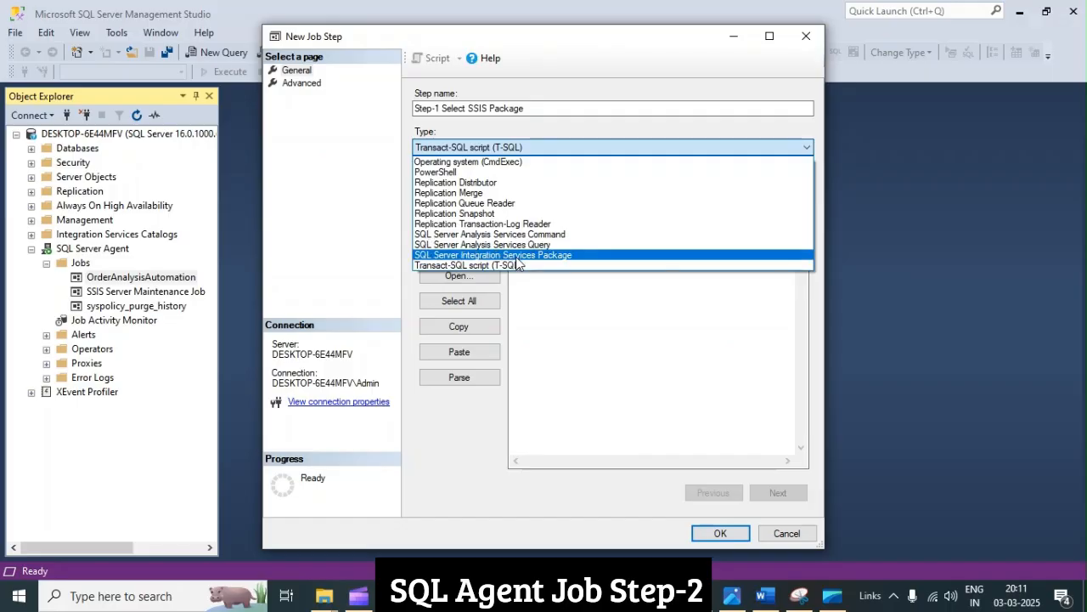
left_click(503, 255)
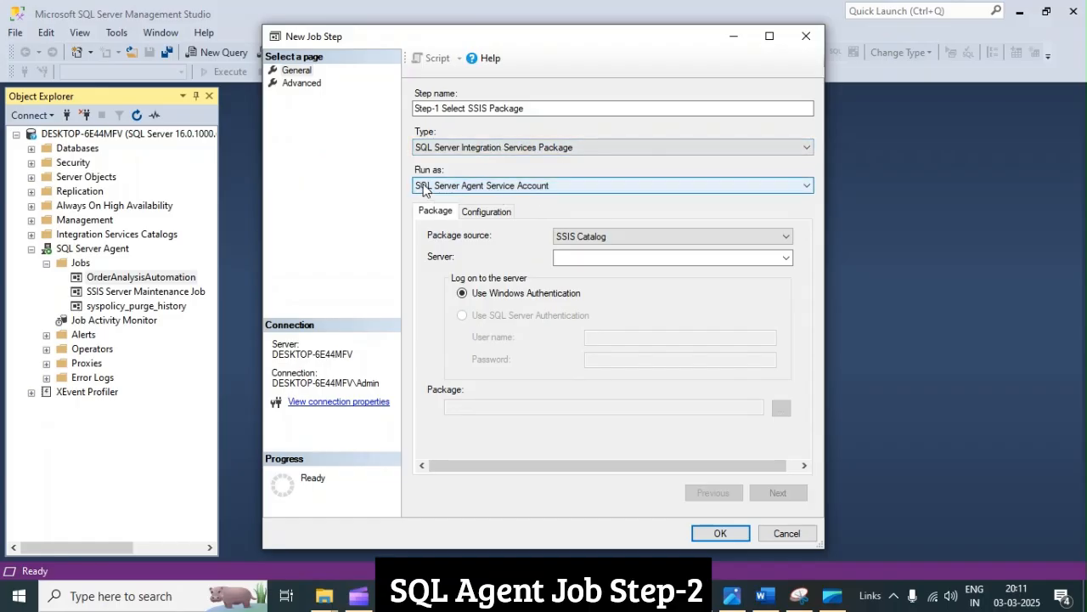
left_click(583, 192)
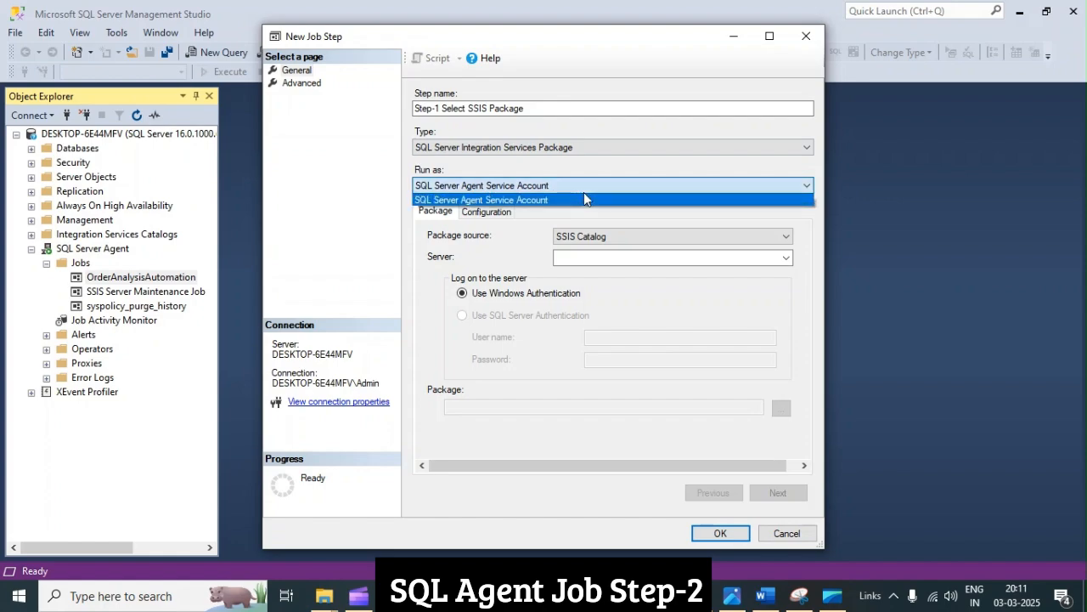
left_click(583, 192)
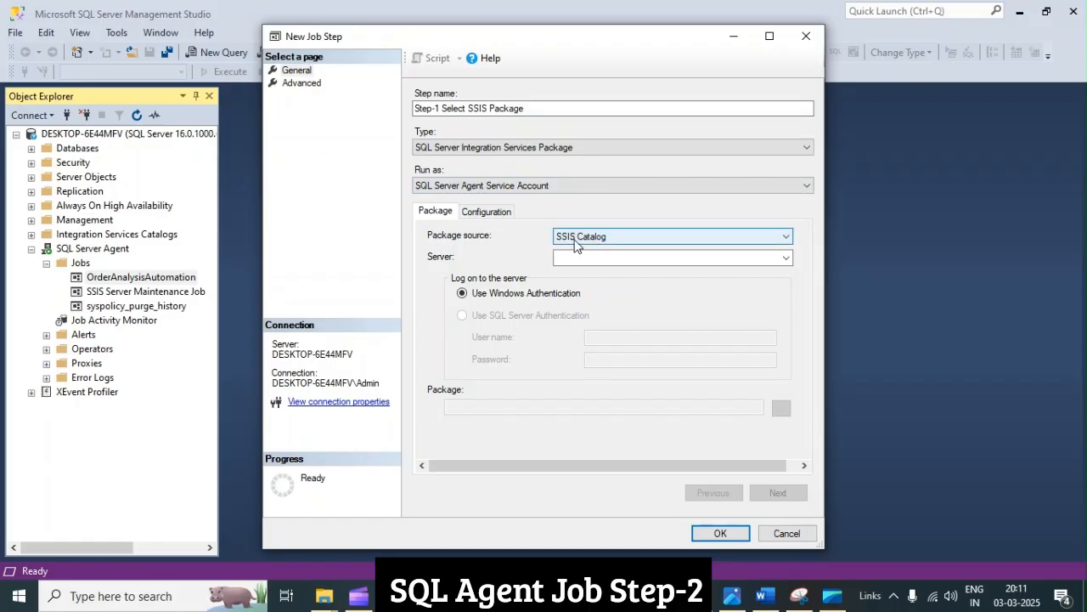
Step: Use SSIS Catalog as the package source and DESKTOP-6E44MFV as the server
left_click(786, 237)
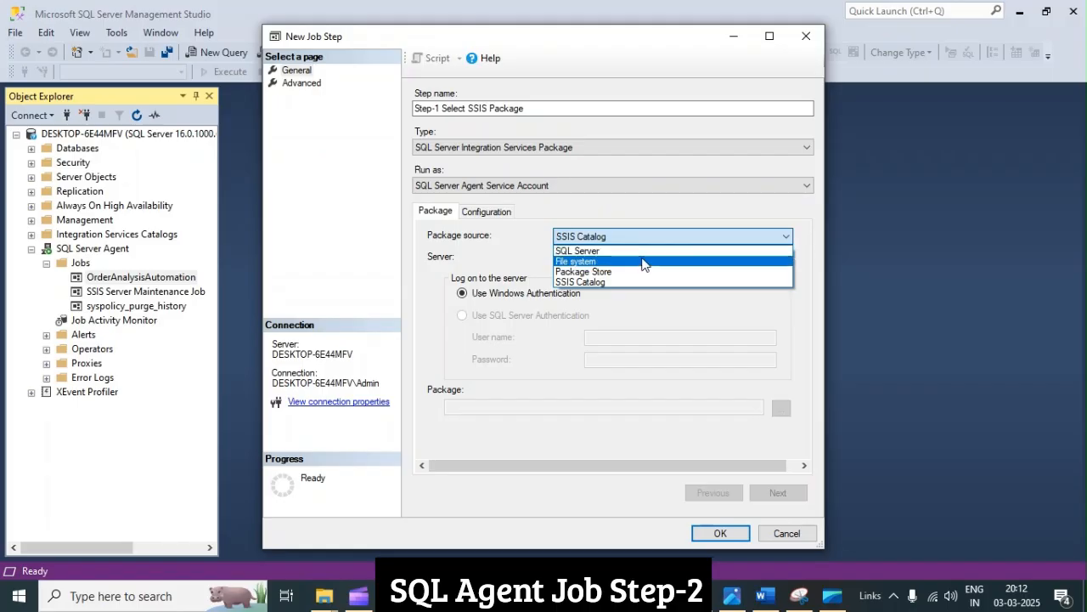
left_click(571, 282)
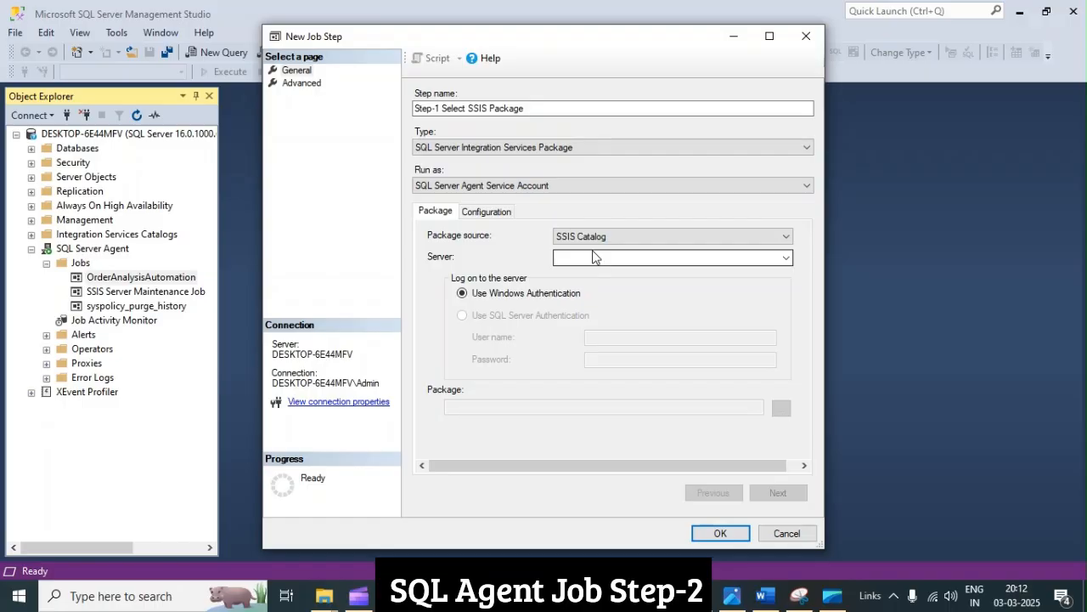
left_click(788, 258)
left_click(788, 256)
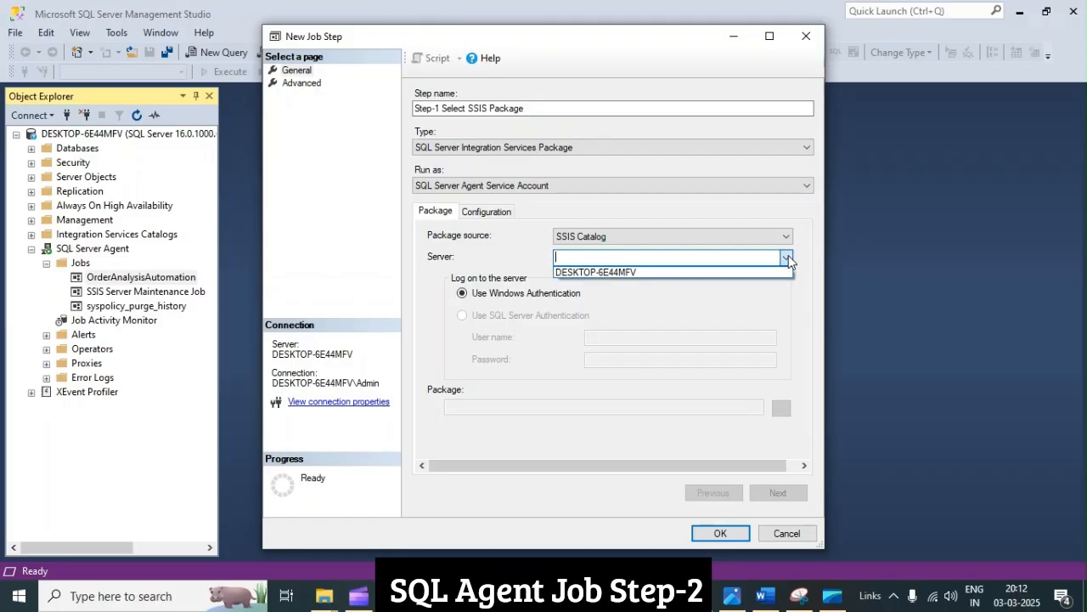
left_click(590, 272)
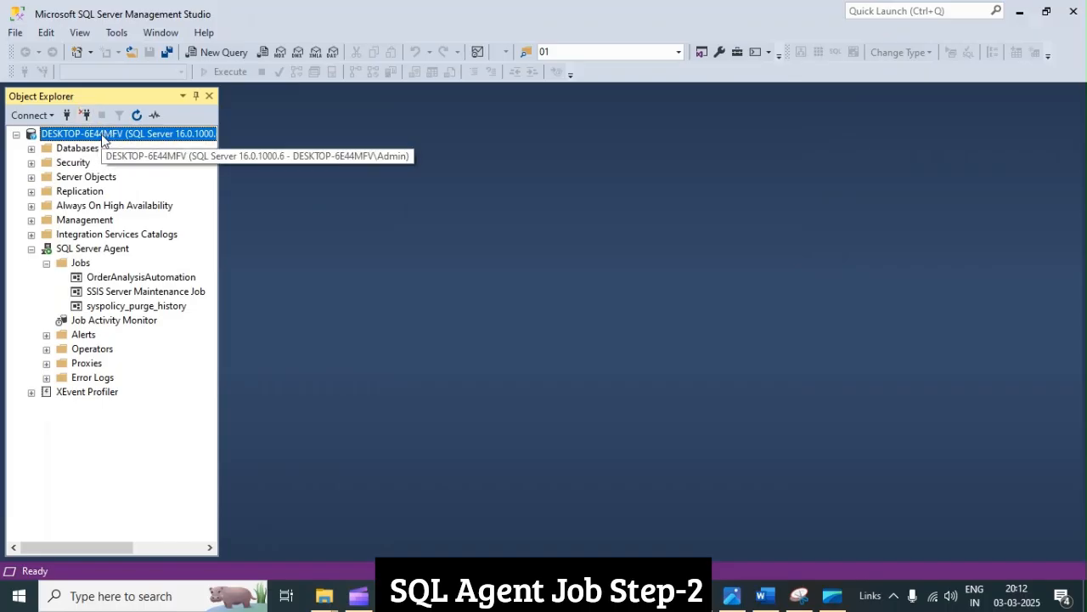
Step: Check the connected server's name in its properties and return to the new job step
right_click(98, 135)
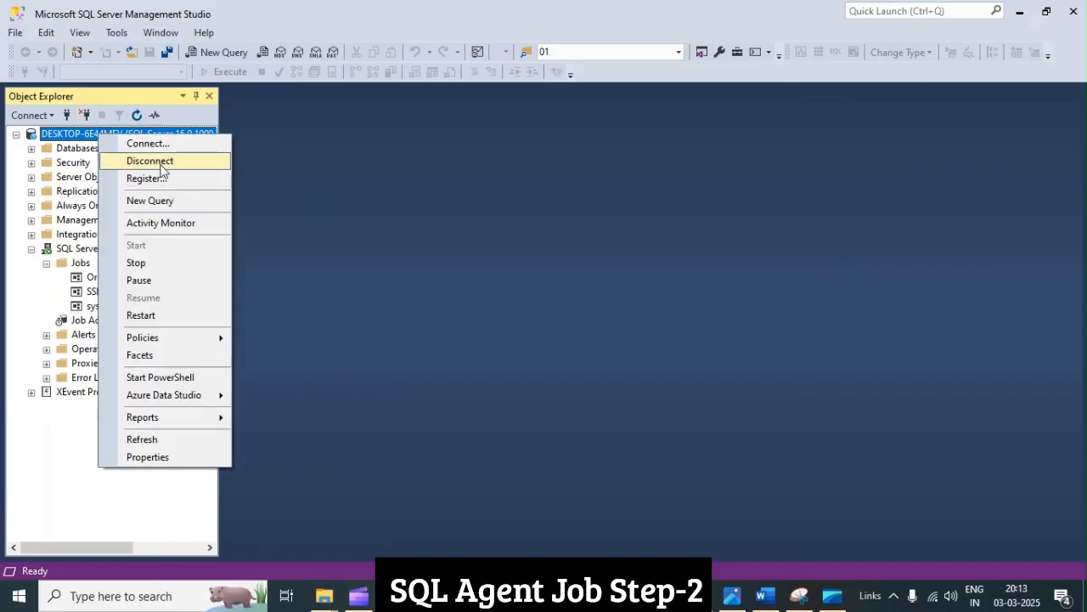
left_click(145, 440)
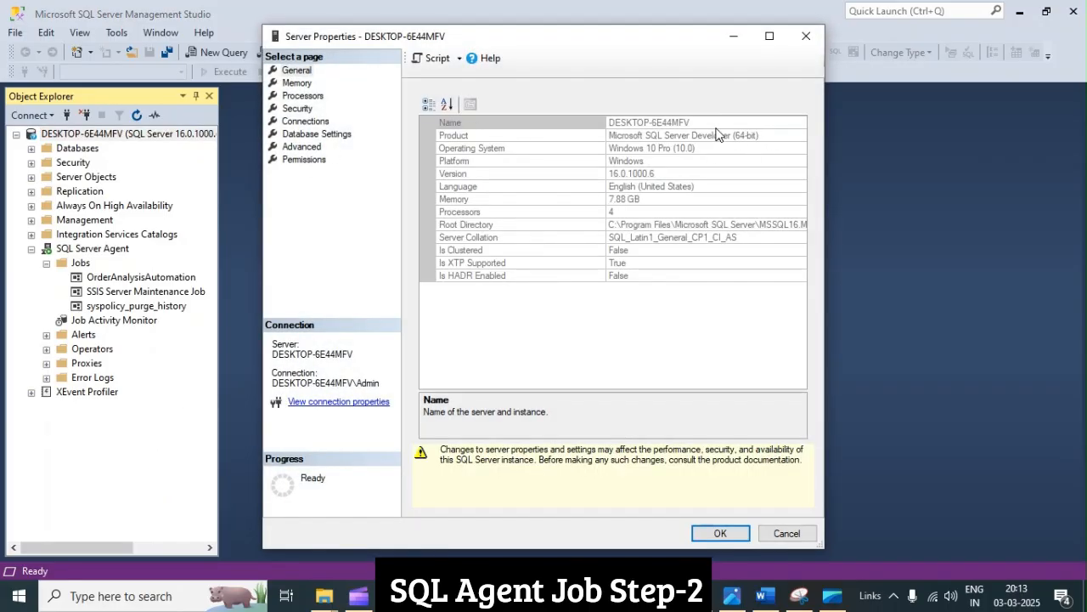
left_click(689, 124)
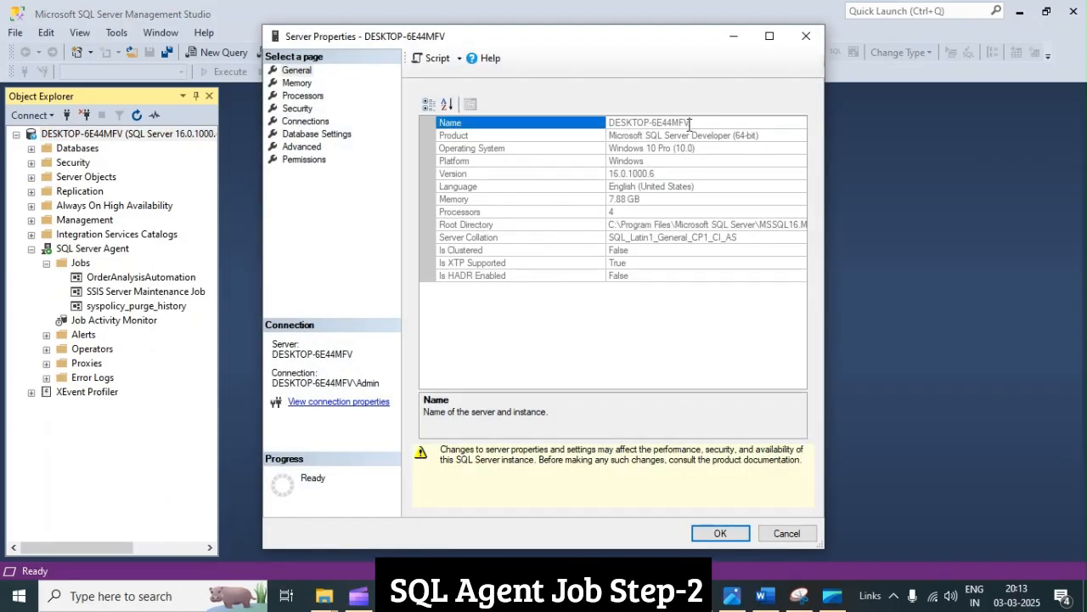
left_click_drag(692, 124, 599, 125)
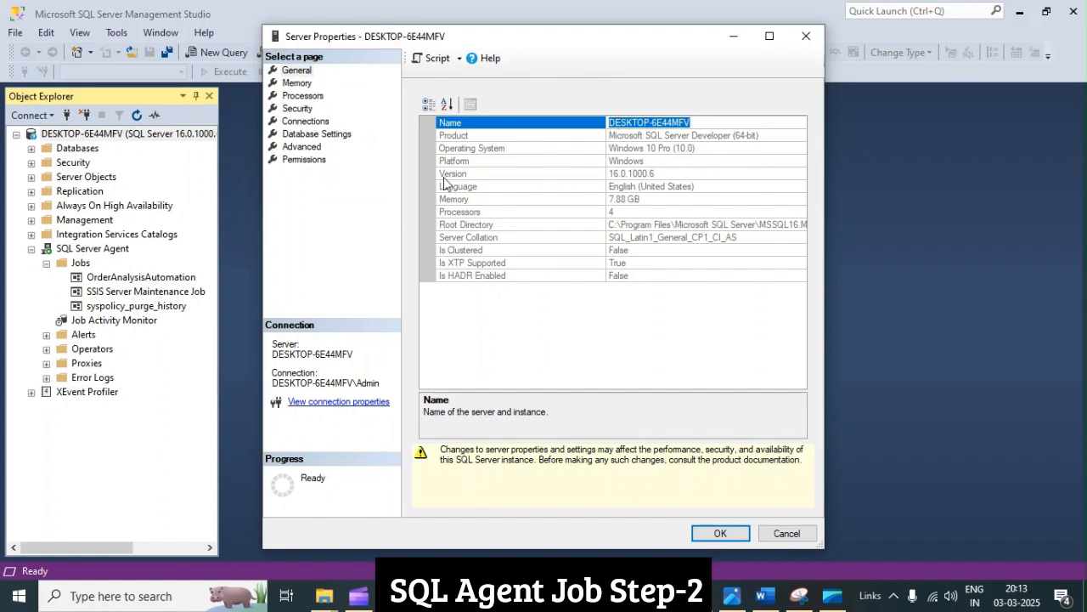
left_click(427, 596)
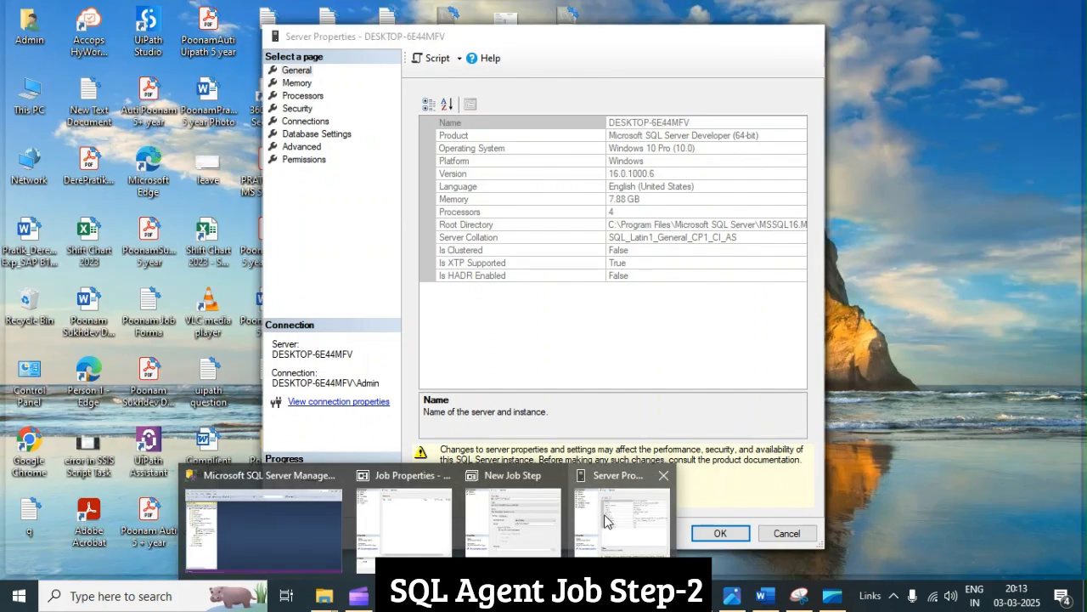
left_click(607, 520)
mouse_move(427, 595)
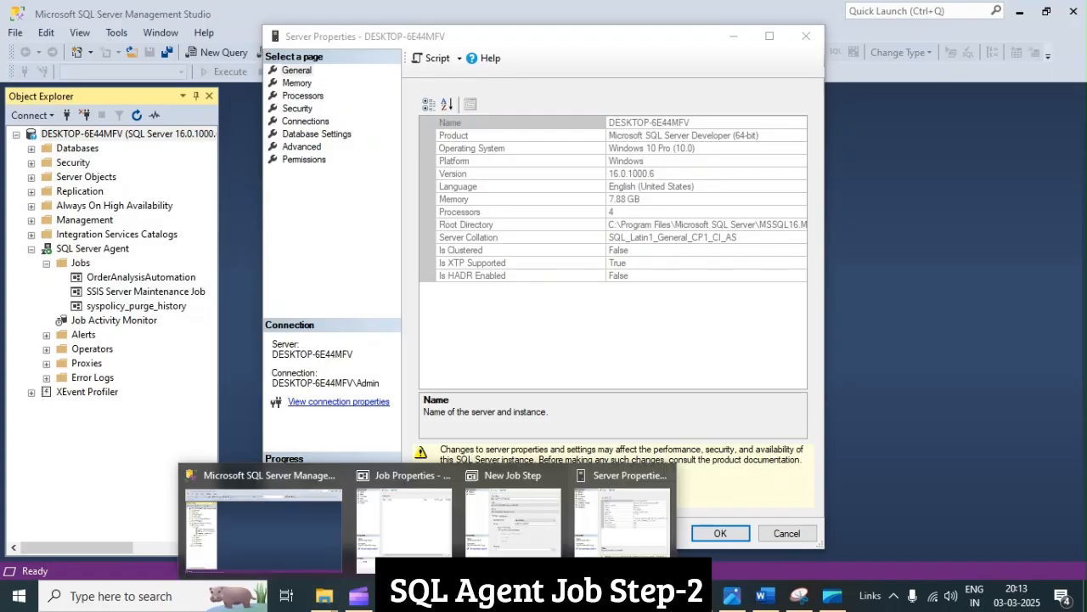
left_click(501, 450)
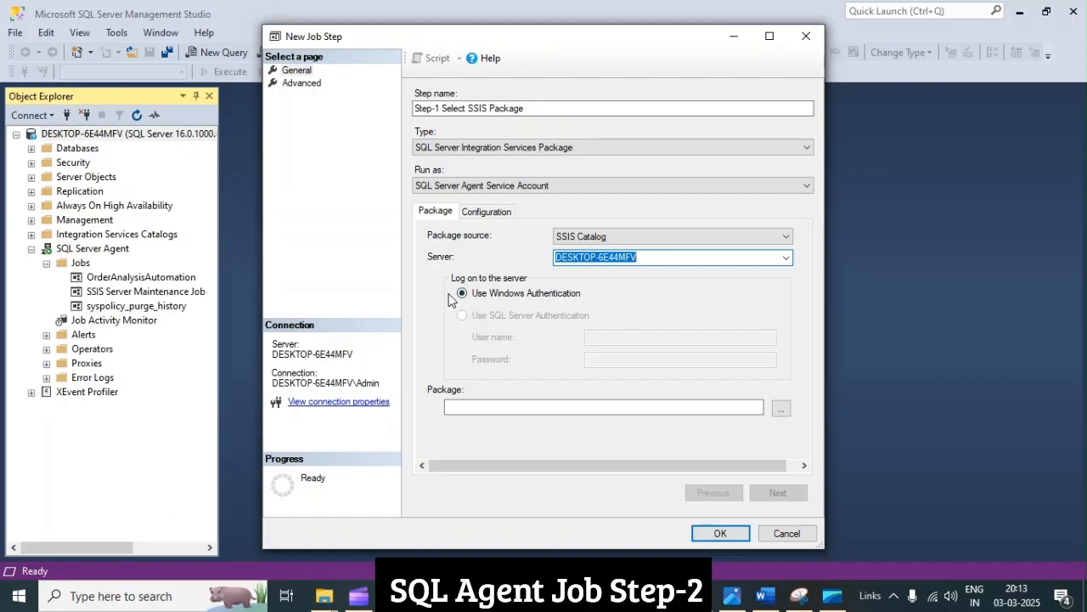
Step: Choose the package OrderAnalysis.dtsx from SSISDB, OrderAnalysis, DeploySSISPackage for the job step
left_click(782, 410)
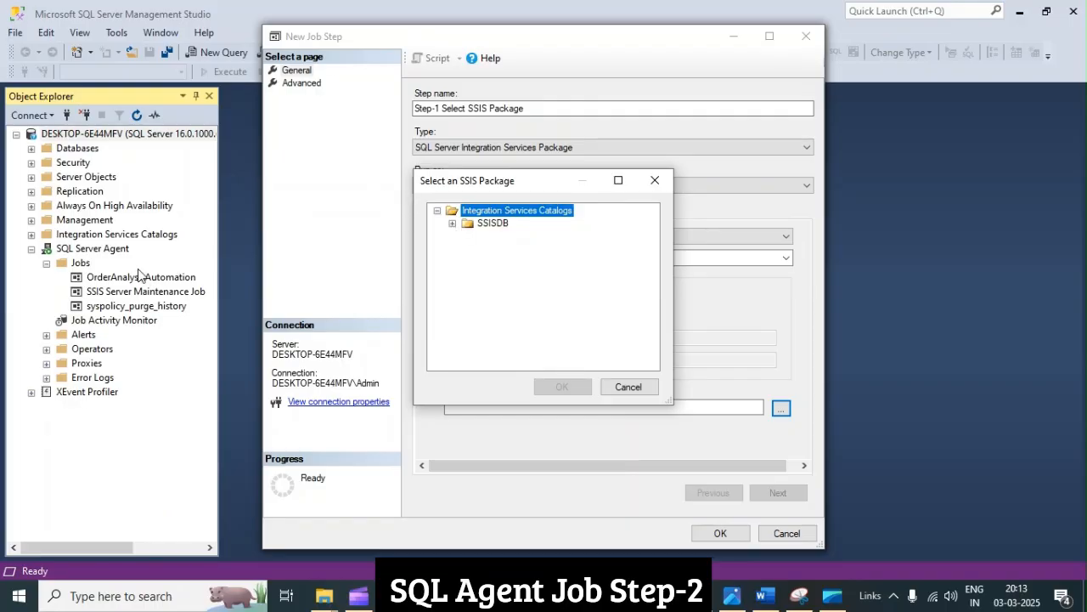
left_click(453, 224)
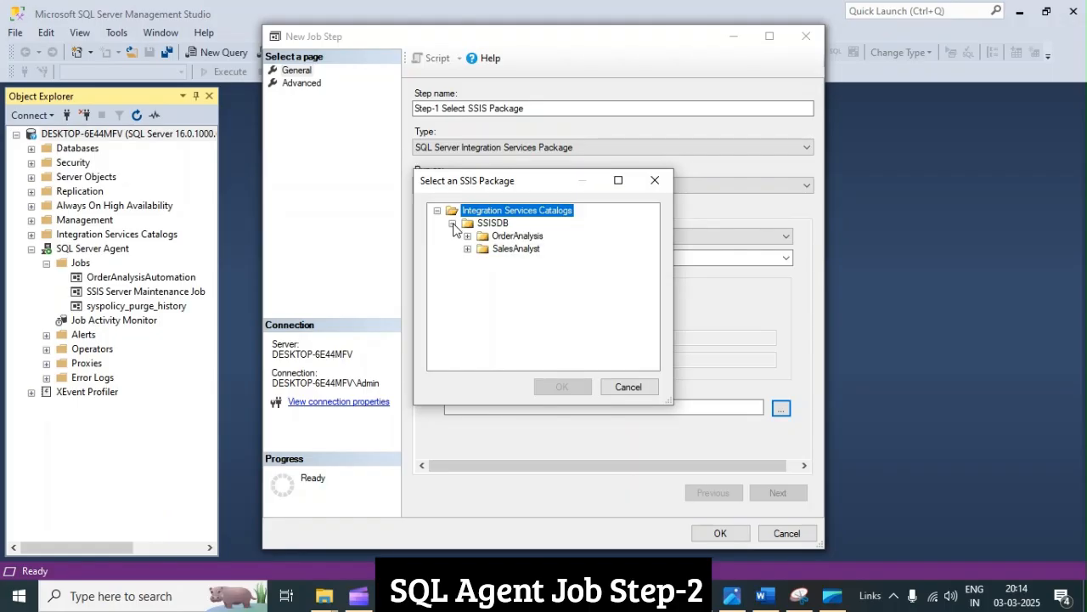
left_click(507, 236)
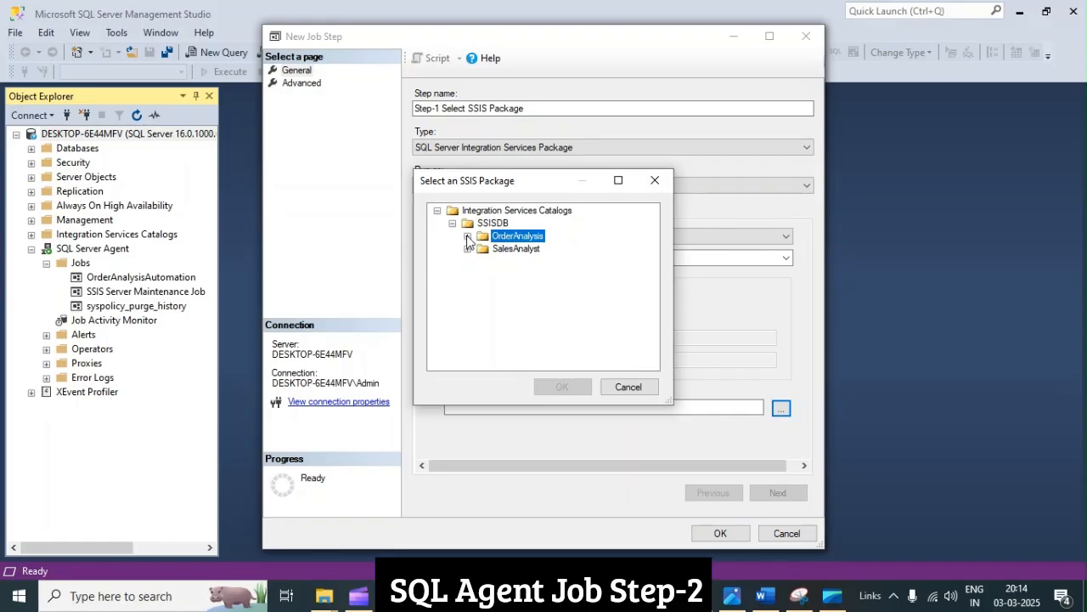
left_click(467, 236)
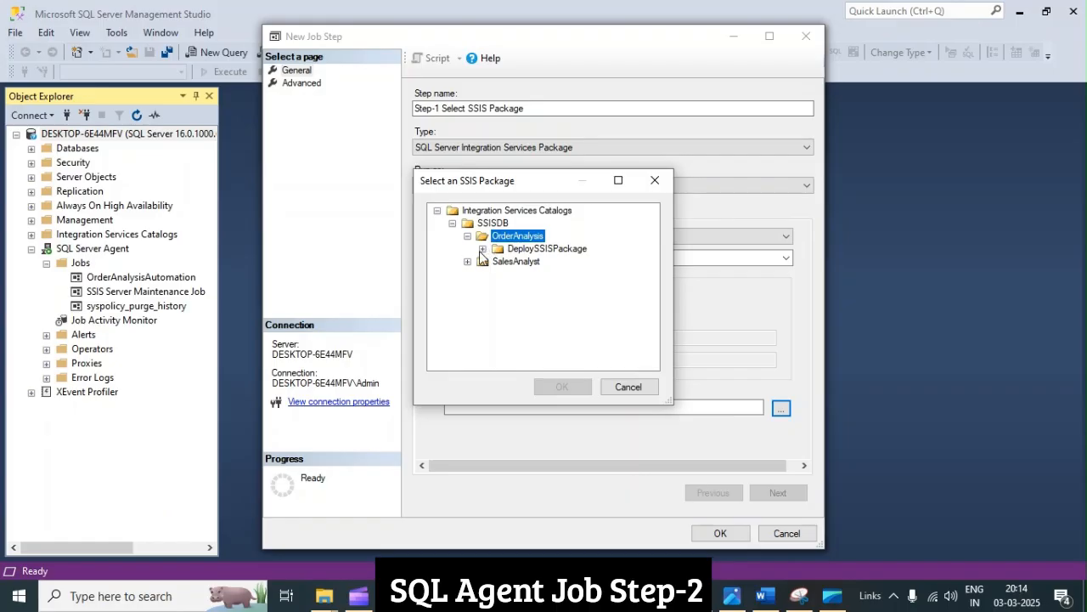
left_click(483, 249)
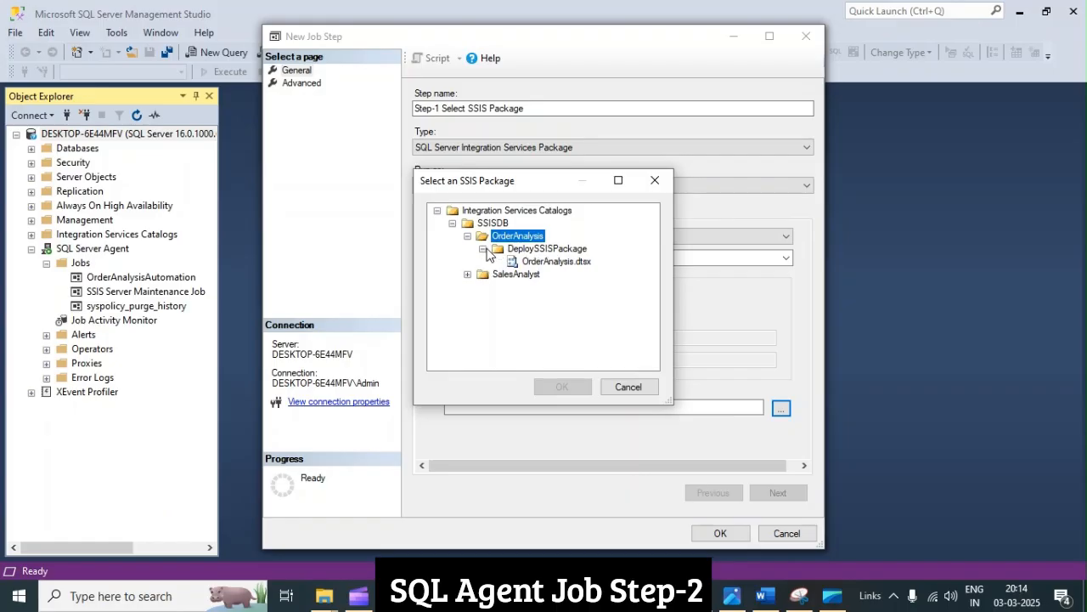
left_click(549, 263)
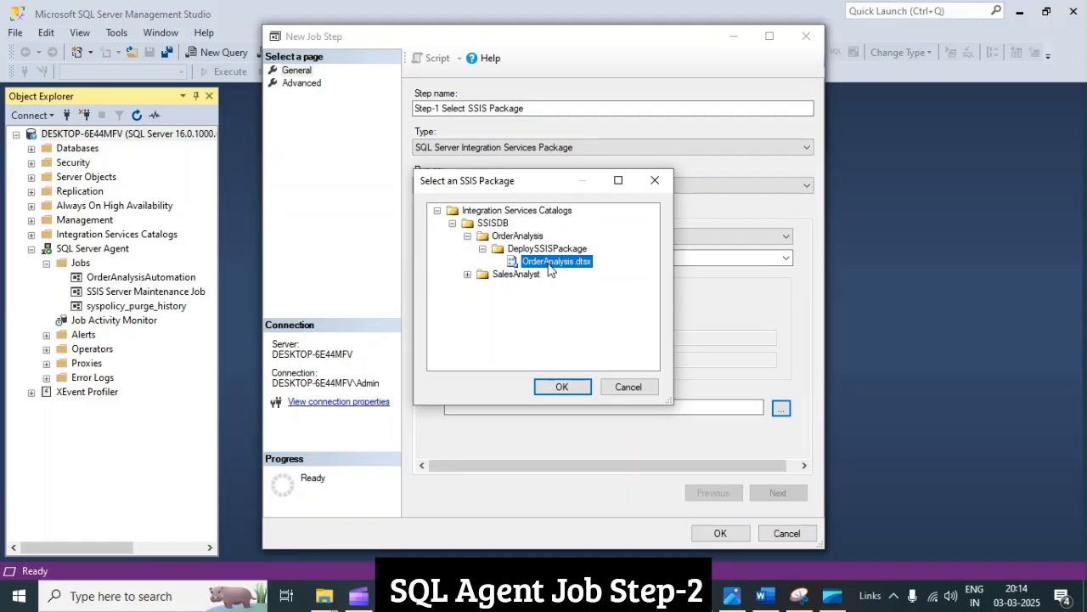
left_click(559, 386)
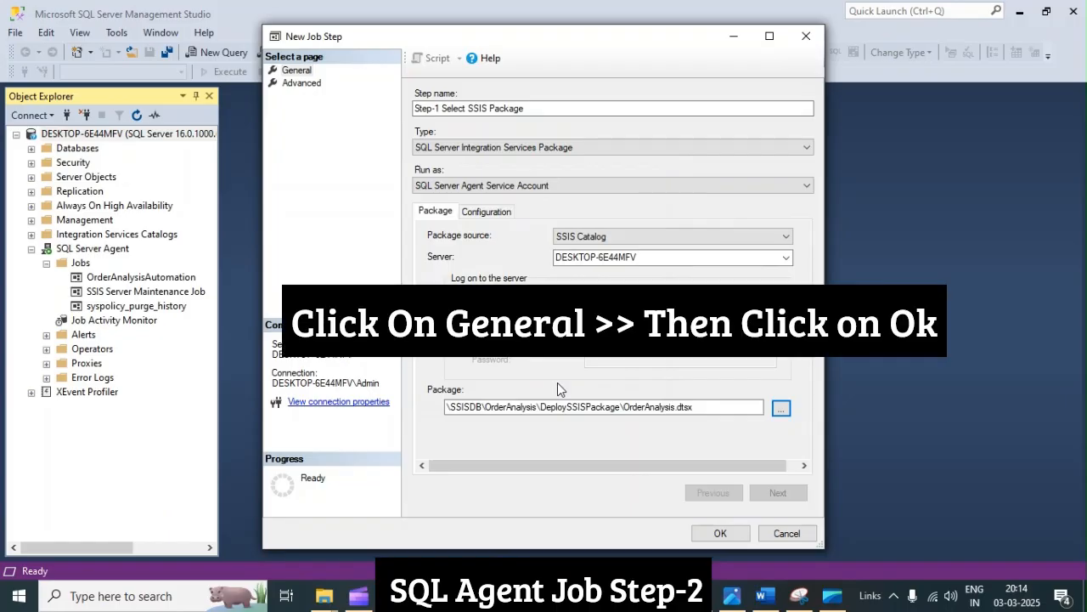
Step: Check the step list of OrderAnalysisAutomation and start a new schedule for the job
left_click(294, 84)
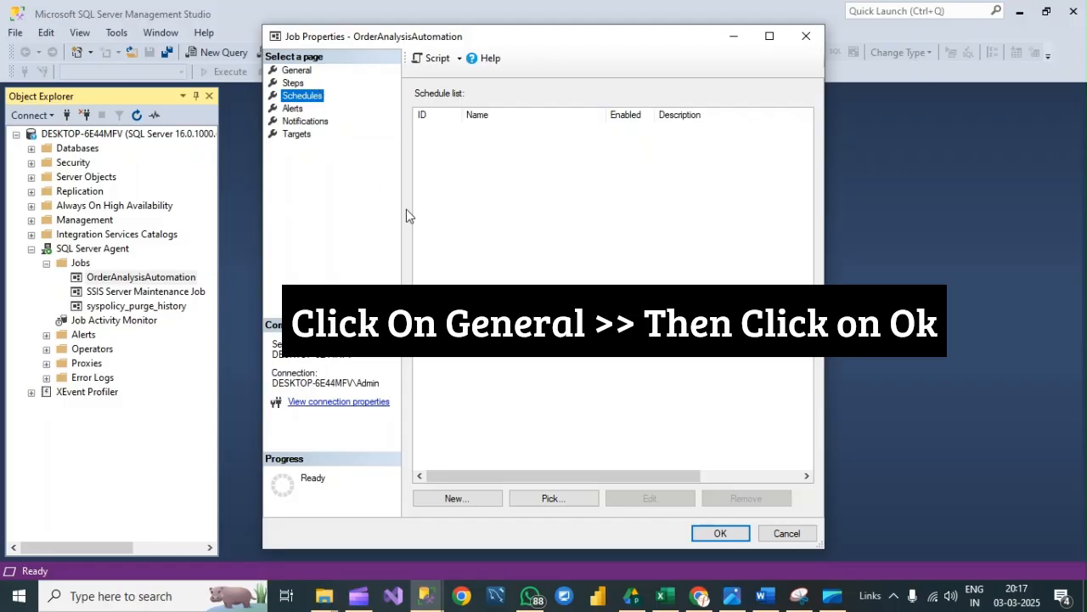
left_click(293, 82)
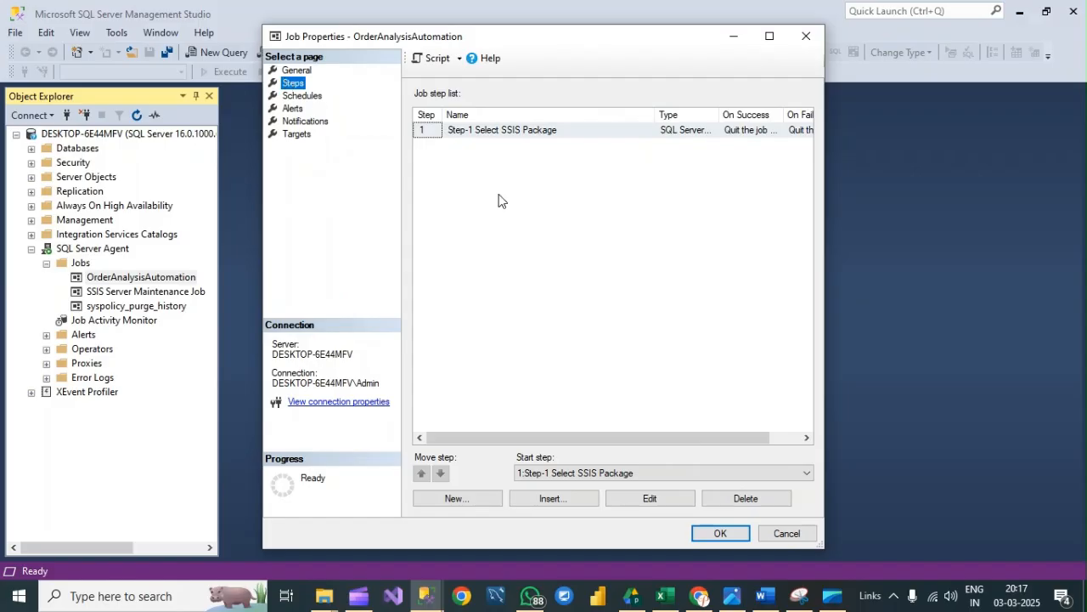
left_click(298, 96)
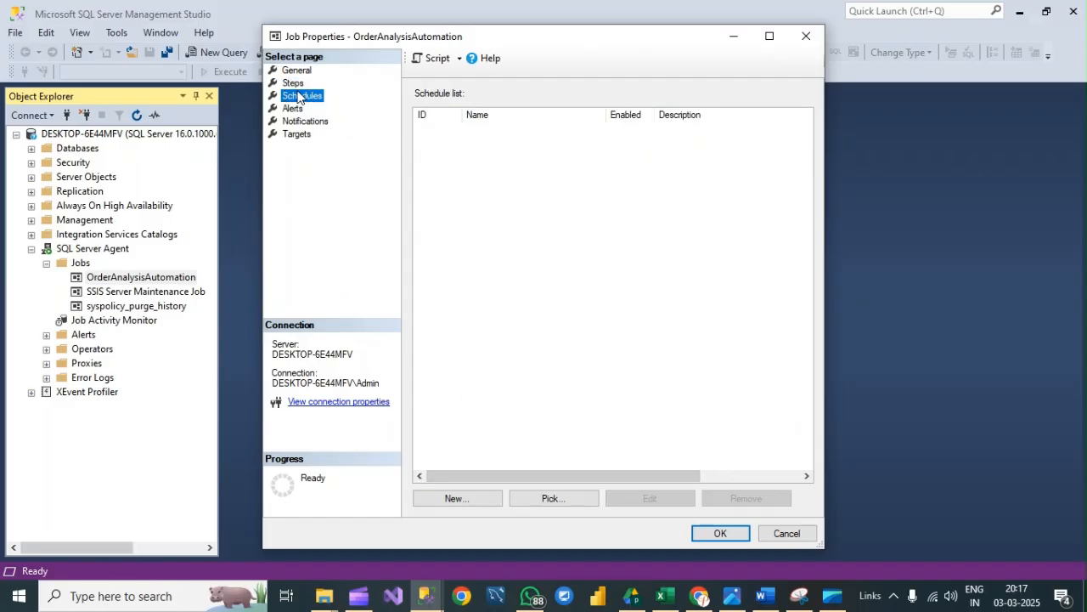
left_click(473, 502)
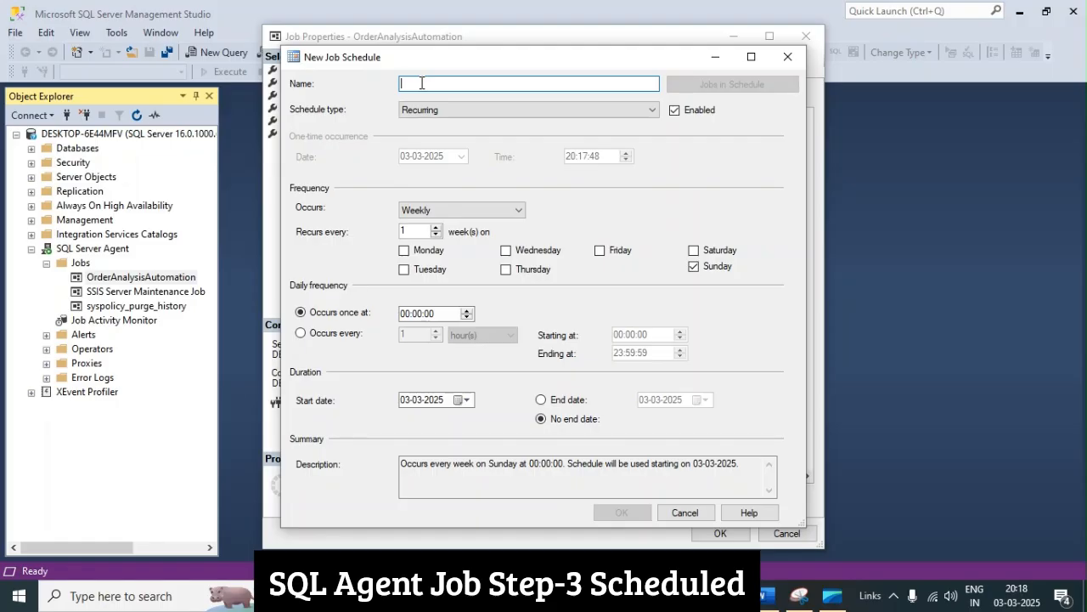
Step: Name the new schedule "Step-2 Schedule Job" and choose Recurring as its schedule type
type("Sep")
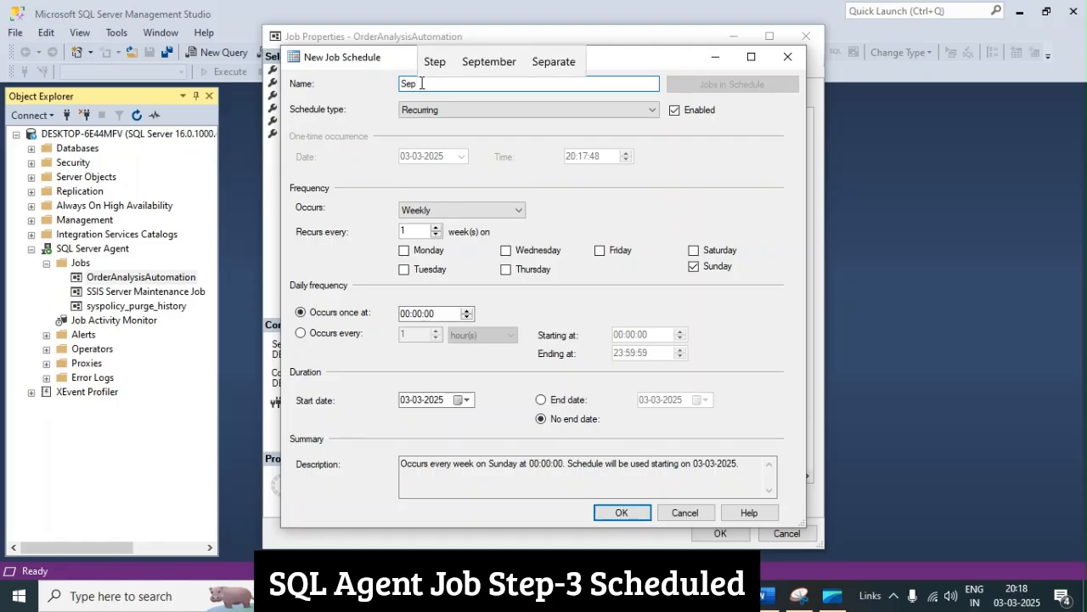
type("2")
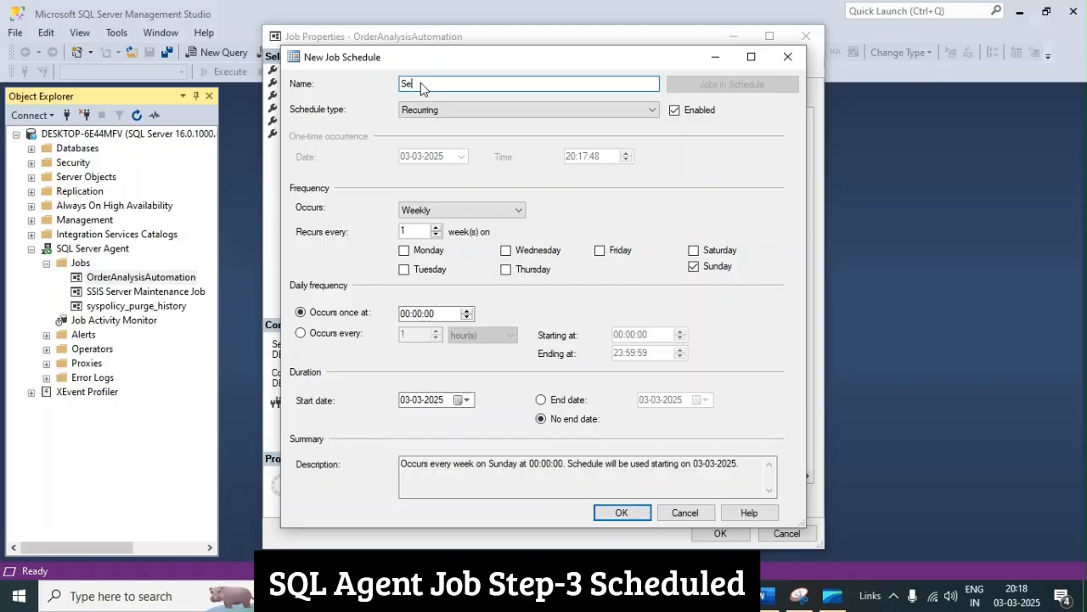
key("BackSpace")
type("e")
key("BackSpace")
type("e")
key("BackSpace")
type("tep")
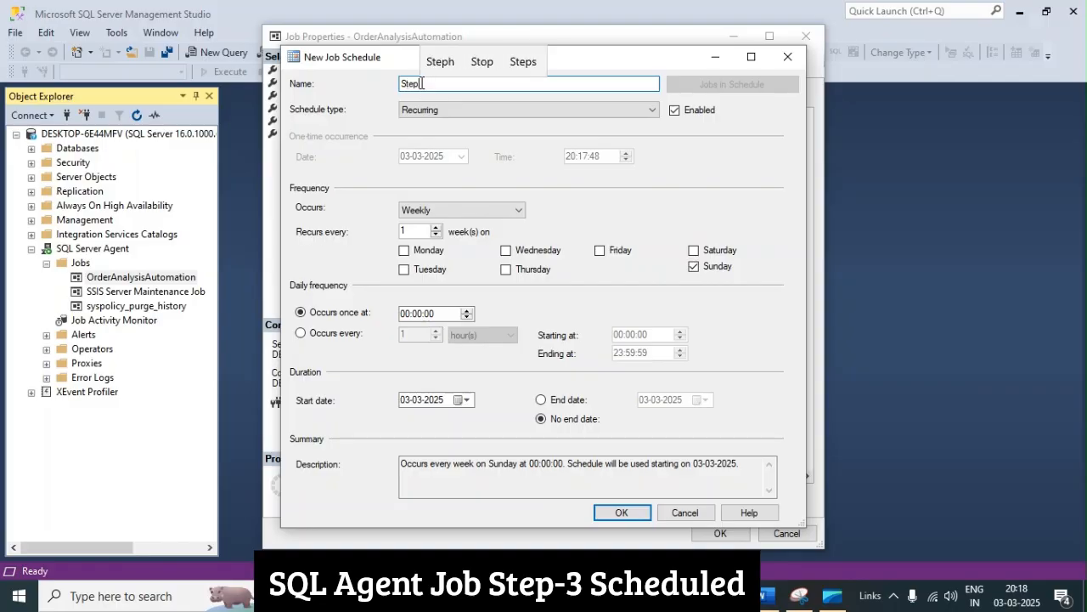
type("-3 S")
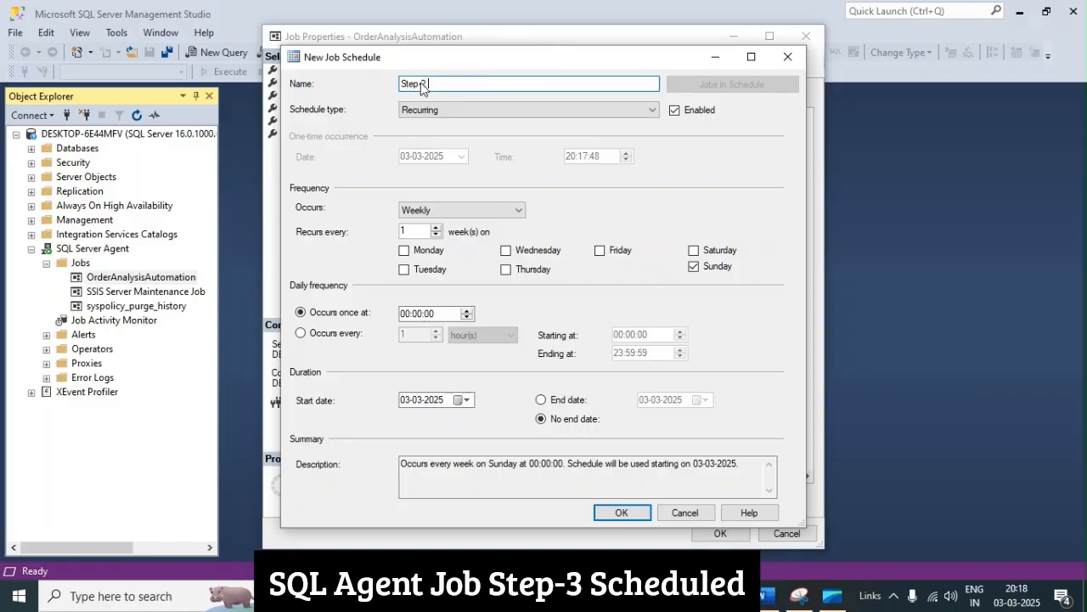
type("chedu")
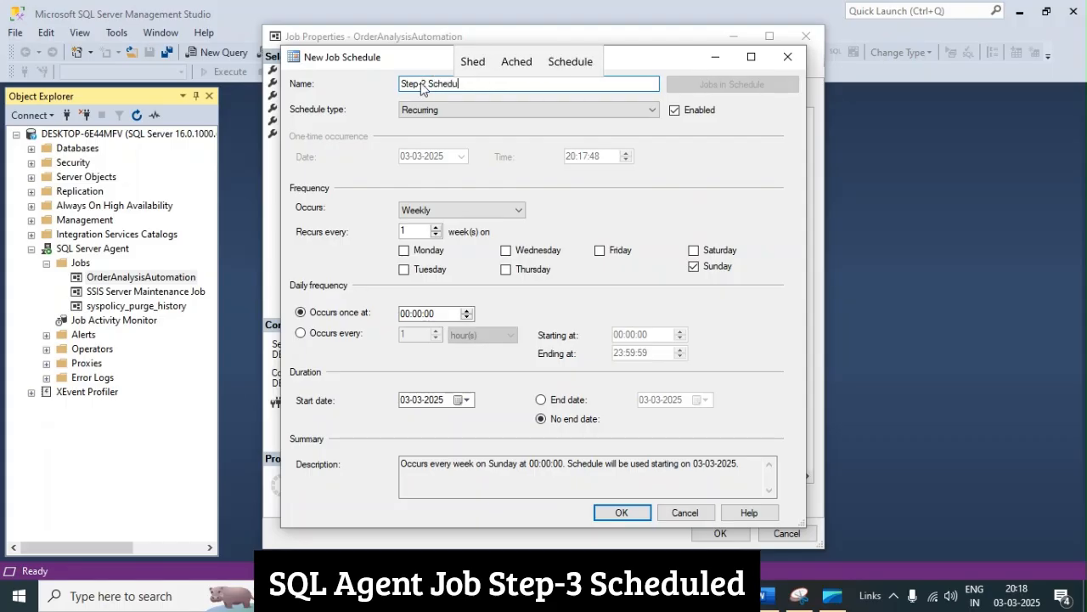
type("le Job")
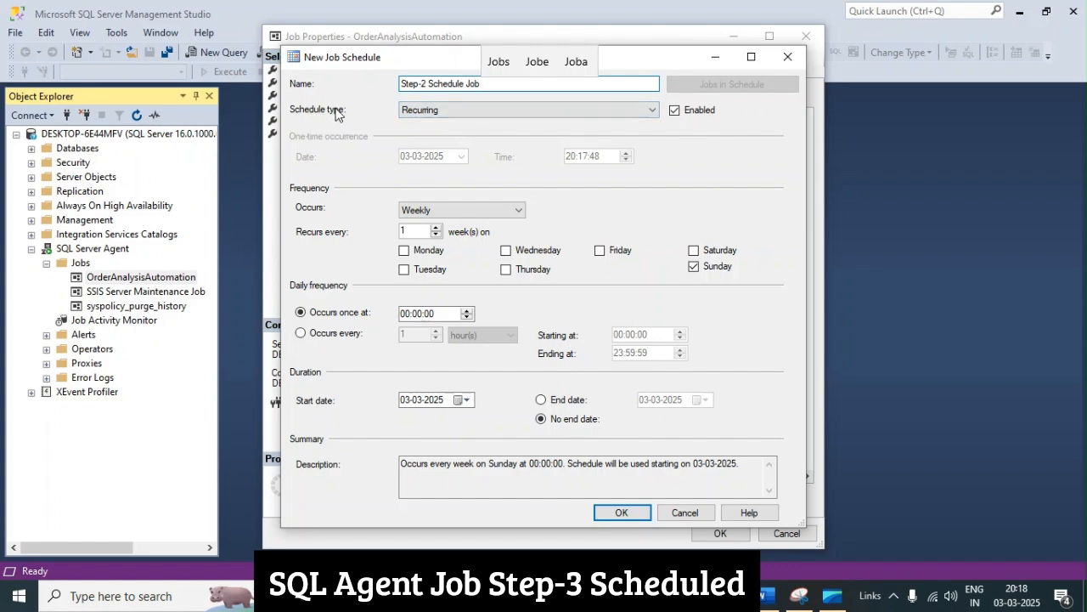
left_click(405, 113)
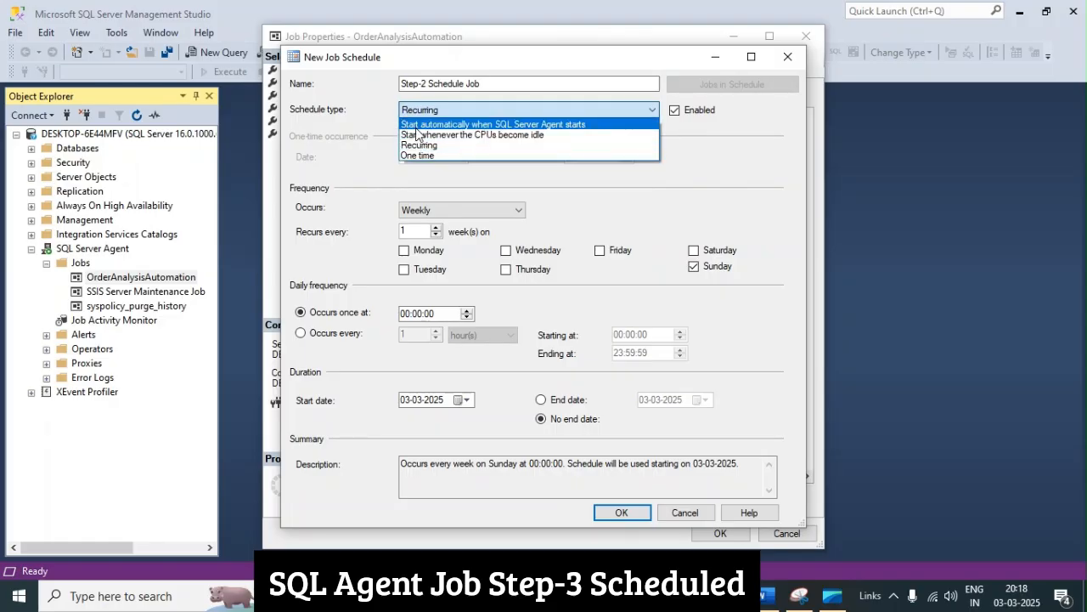
left_click(437, 145)
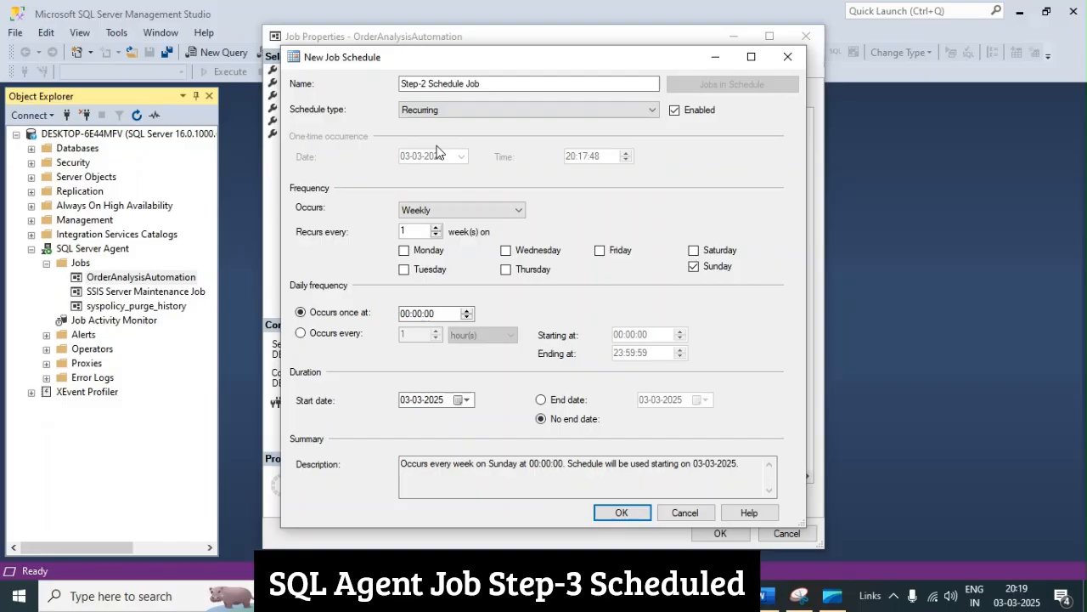
Step: Switch to the image viewer to examine the data flow in Project Flow Diagram1.png
left_click(728, 596)
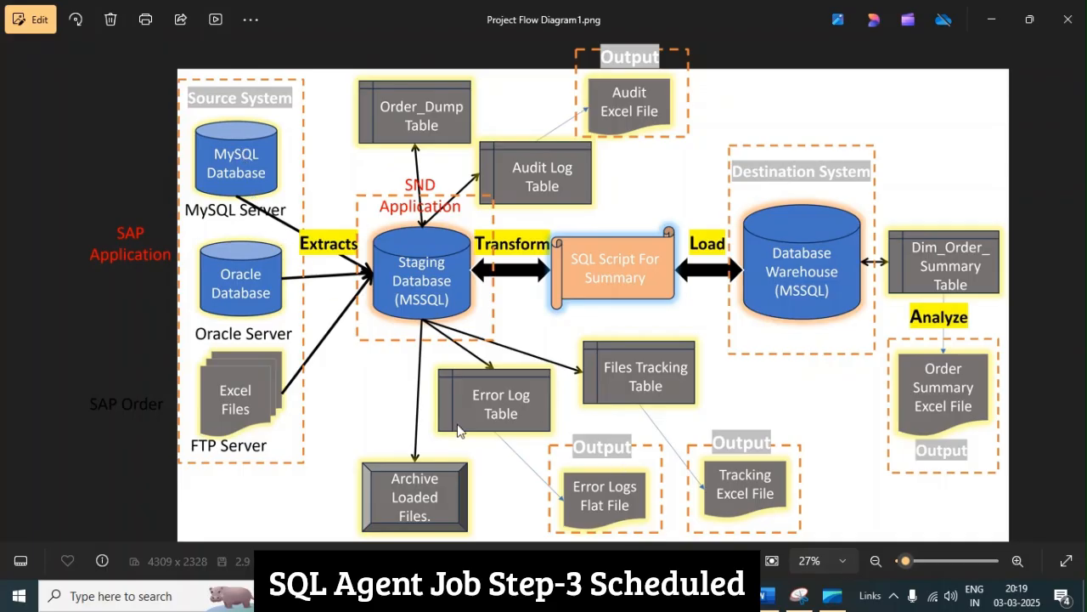
Step: Return to the New Job Schedule window and set the schedule to Daily, recurring every 1 day and occurring every 1 hour
mouse_move(429, 595)
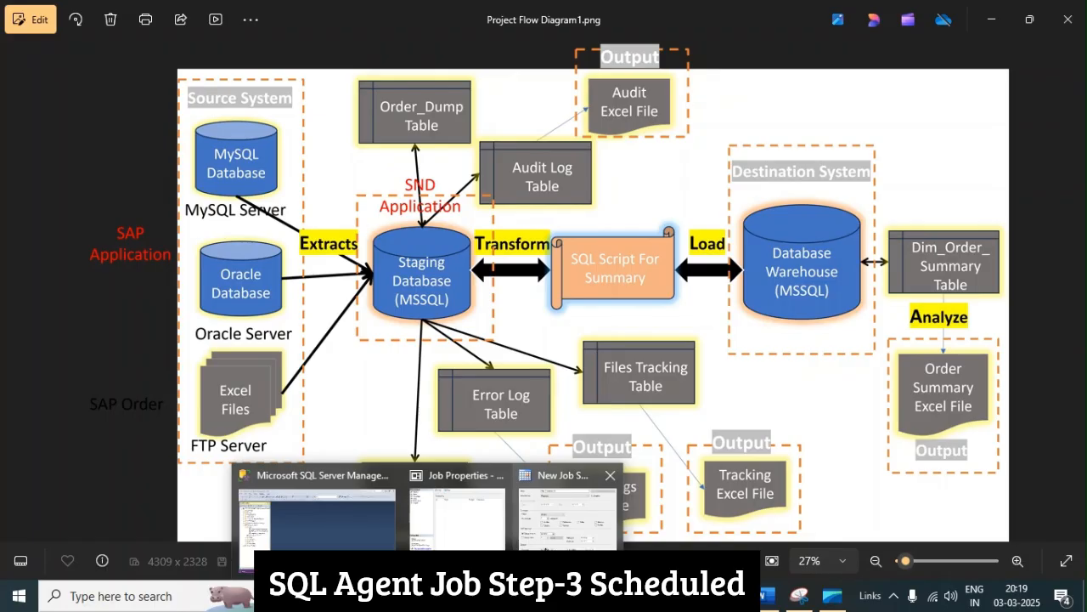
left_click(568, 513)
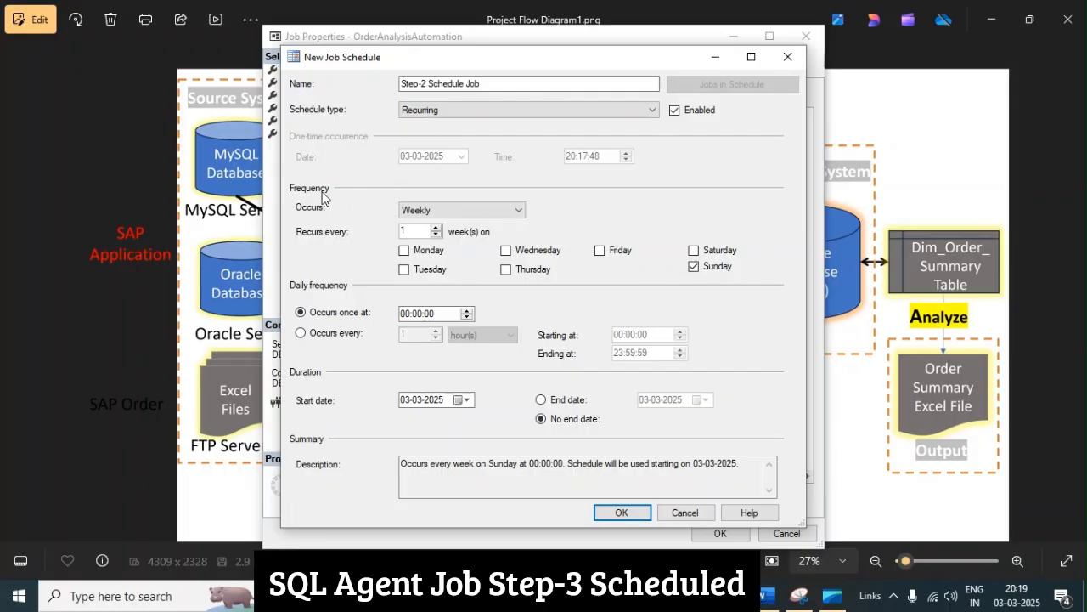
left_click(518, 211)
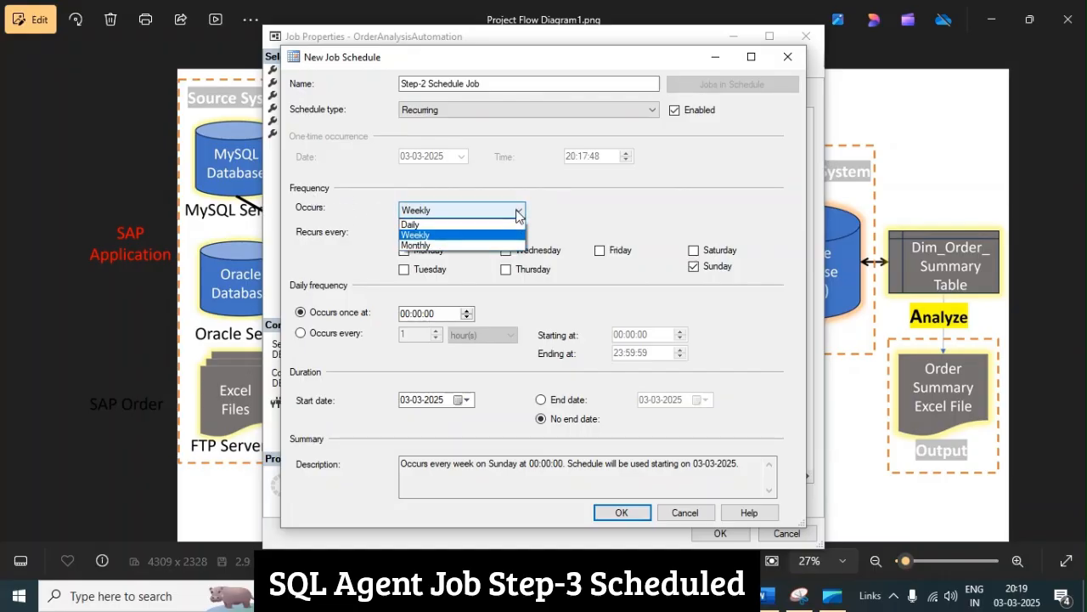
left_click(453, 226)
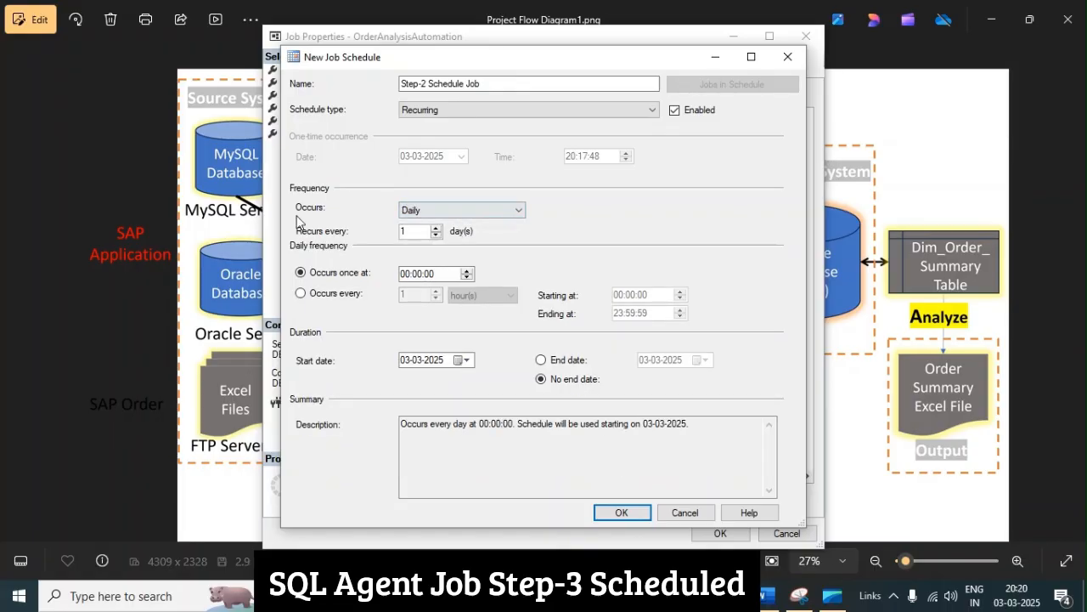
left_click(436, 233)
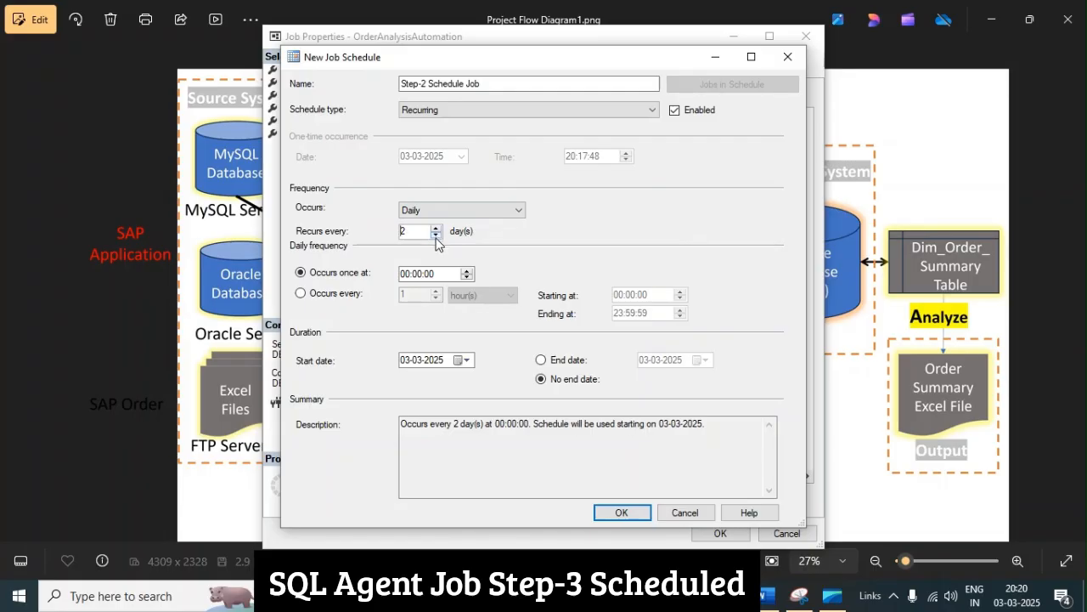
left_click(436, 241)
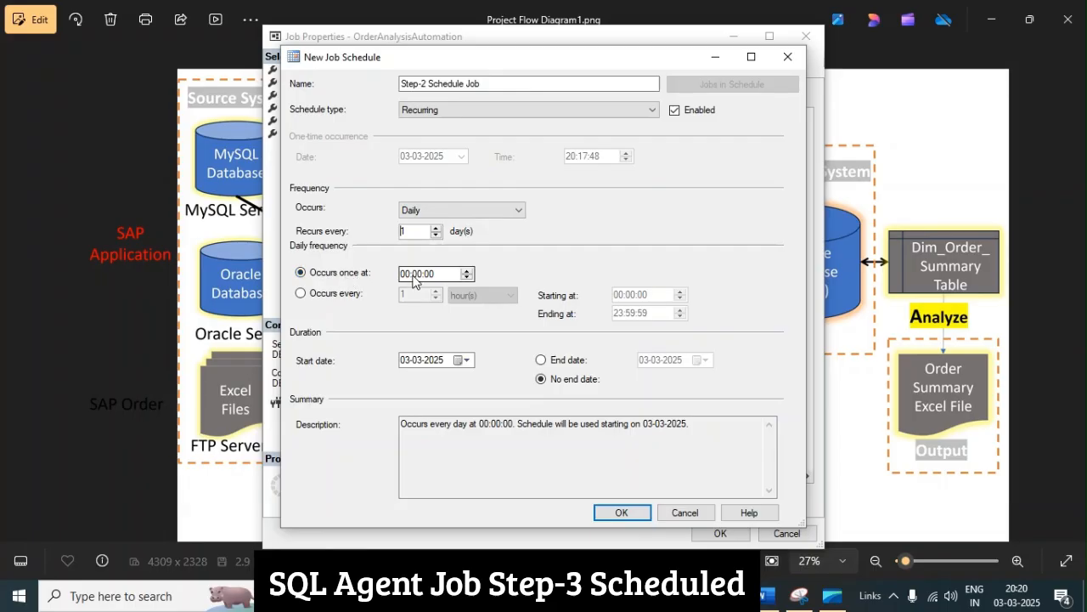
left_click(301, 294)
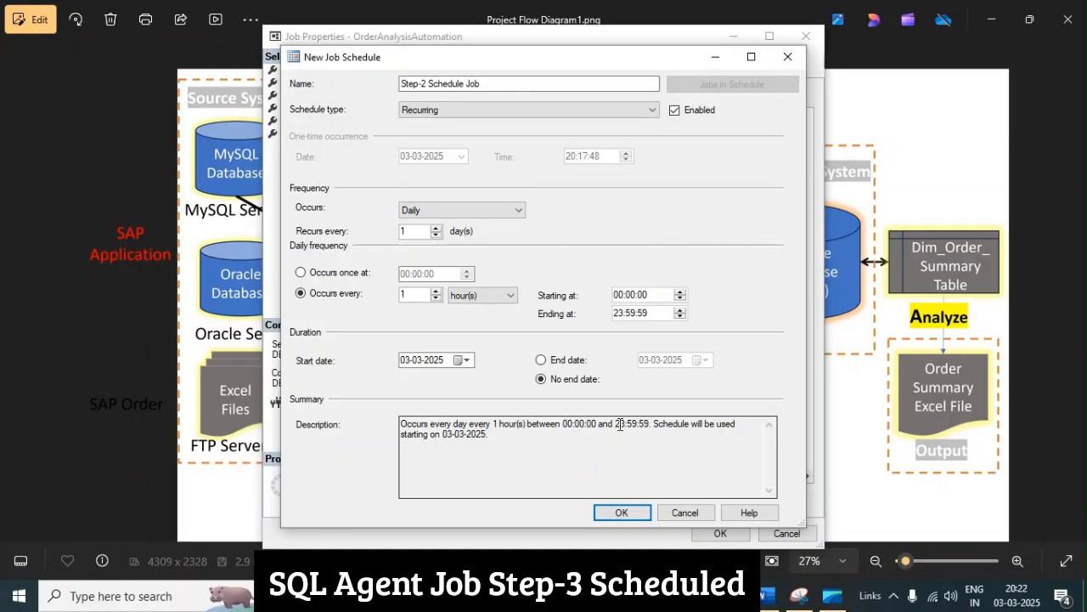
Step: Review the daily time range and start date in the schedule's summary description and save the schedule
left_click_drag(565, 422, 650, 423)
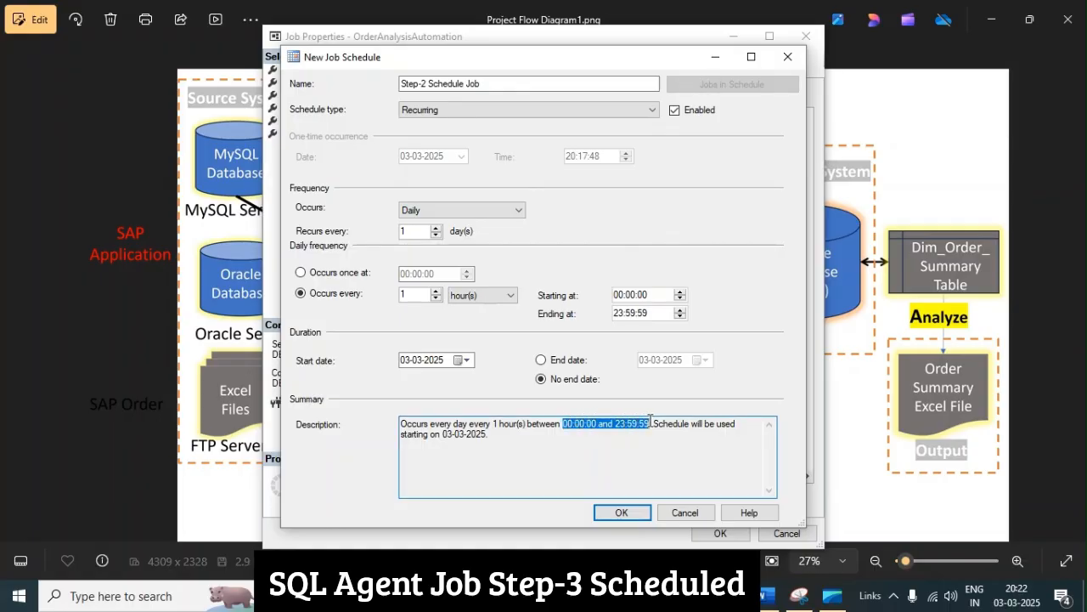
left_click(650, 422)
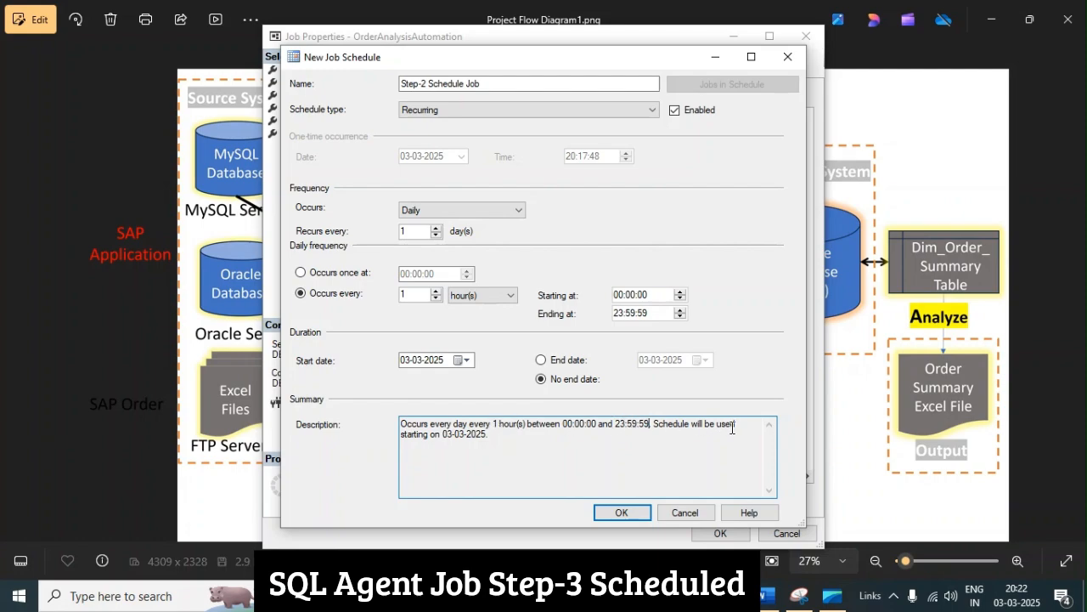
left_click_drag(442, 433, 499, 434)
left_click(582, 481)
left_click(635, 519)
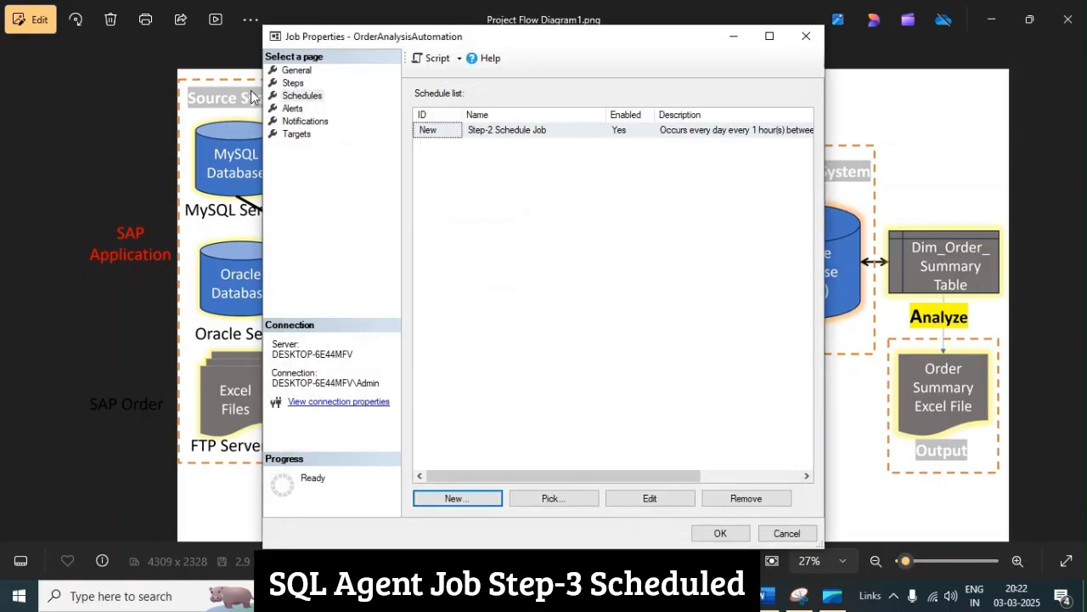
Step: Add a new alert to the job, named "Step-3- ALart", with the type SQL Server event alert
left_click(297, 110)
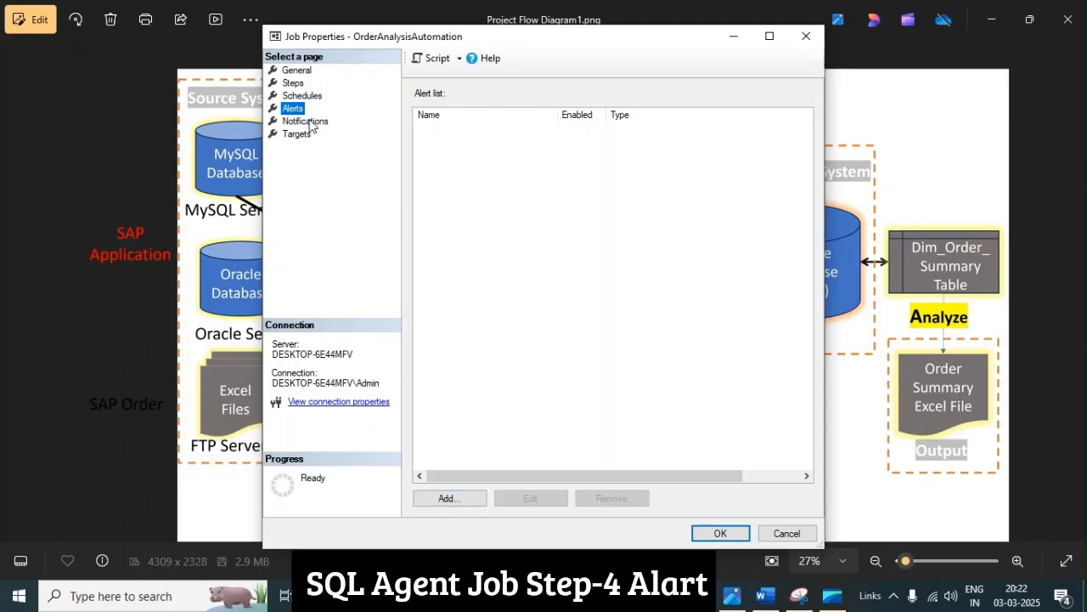
left_click(448, 497)
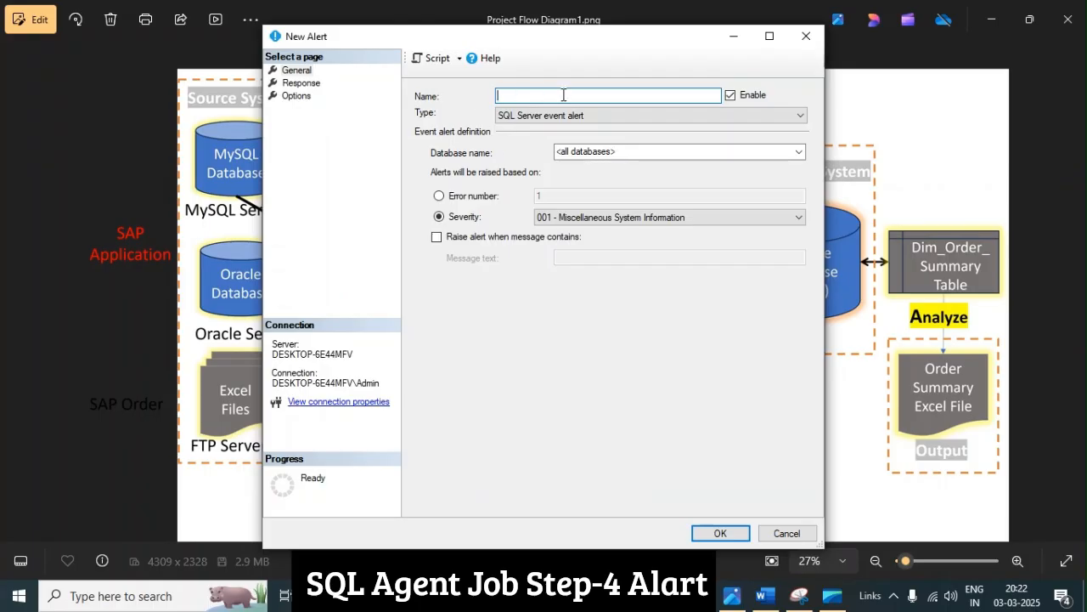
type("Step")
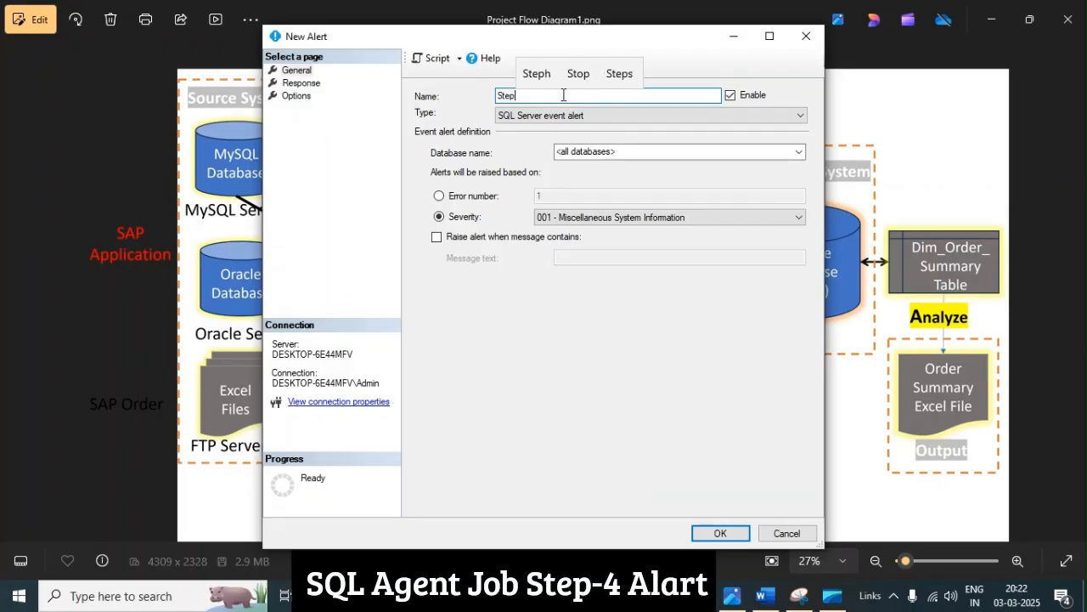
type("-3- ")
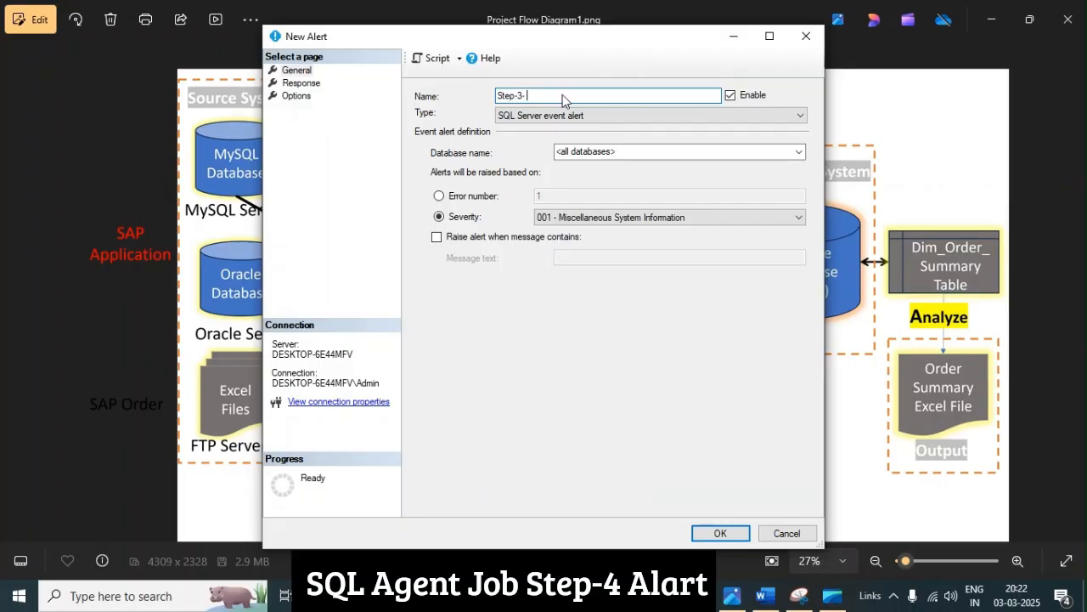
type("ALart")
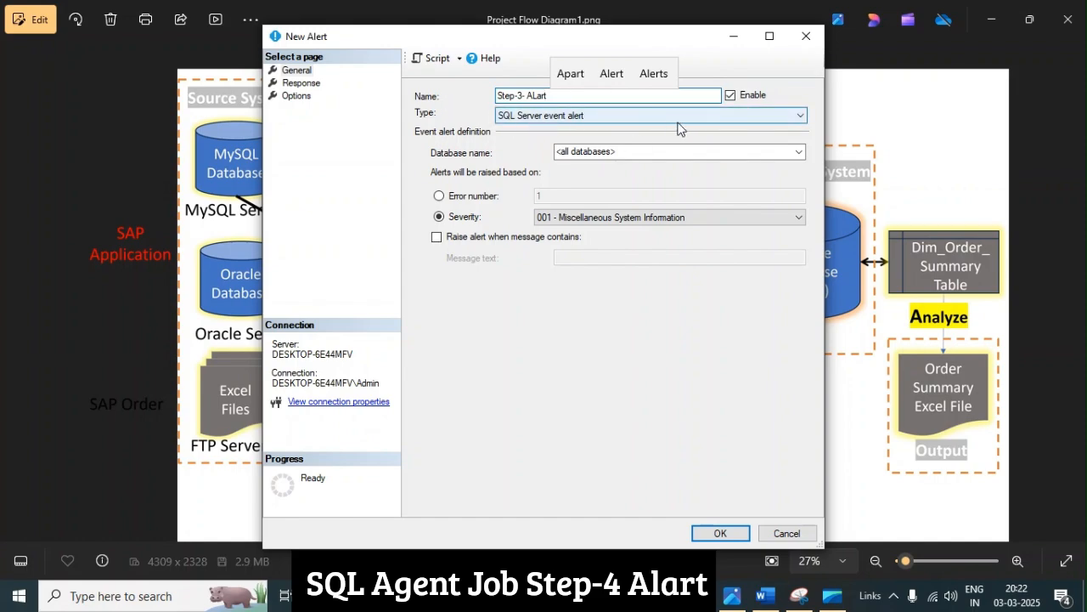
left_click(640, 119)
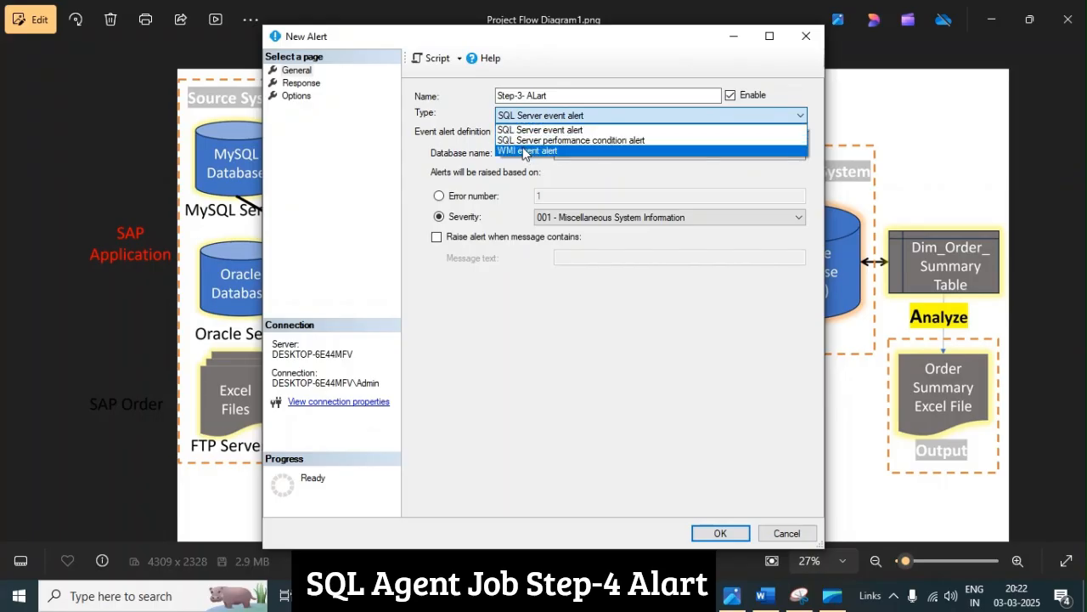
left_click(585, 128)
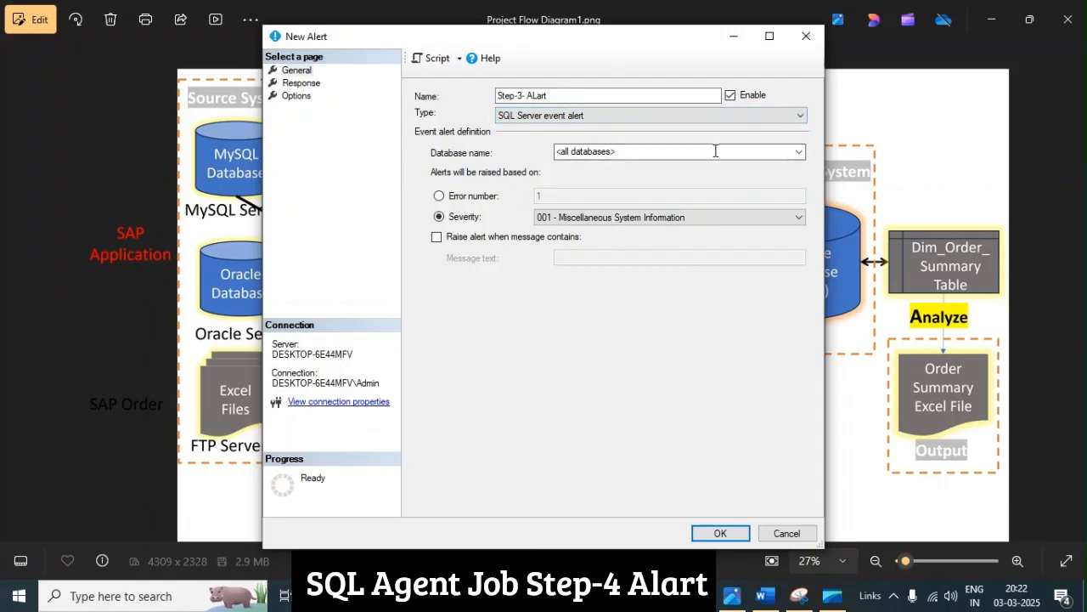
Step: Set the alert's database to SSISDB and its severity to "008 - Notification: User Intervention Required"
left_click(799, 151)
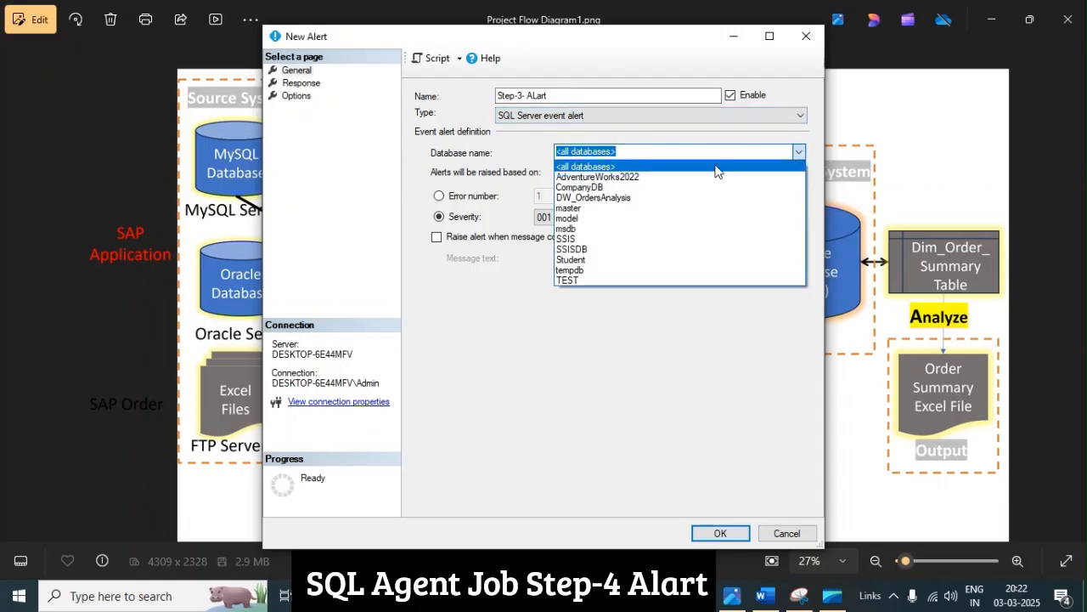
left_click(590, 251)
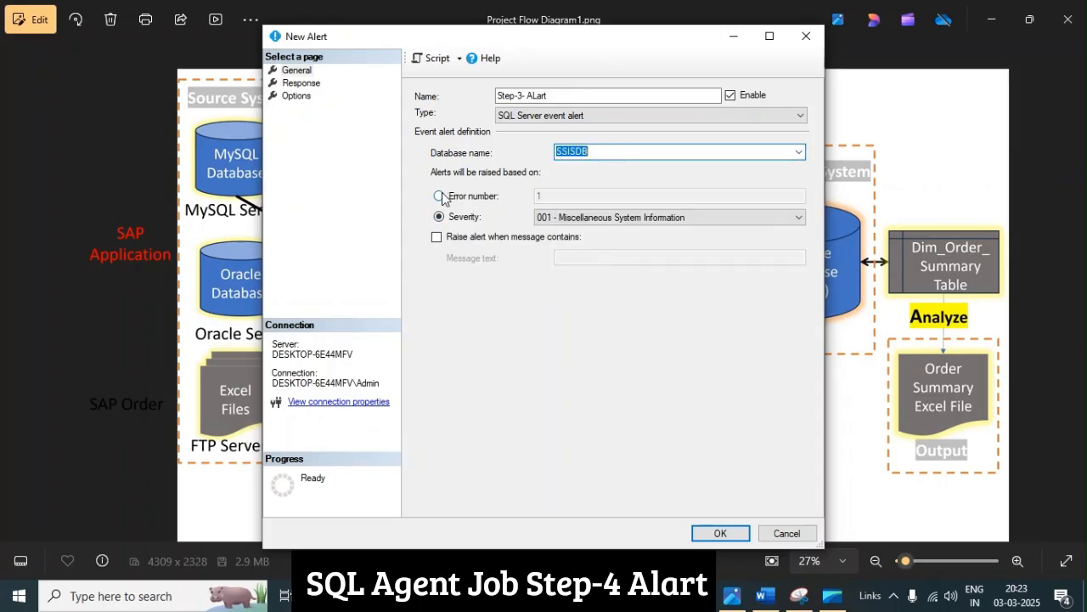
left_click(614, 219)
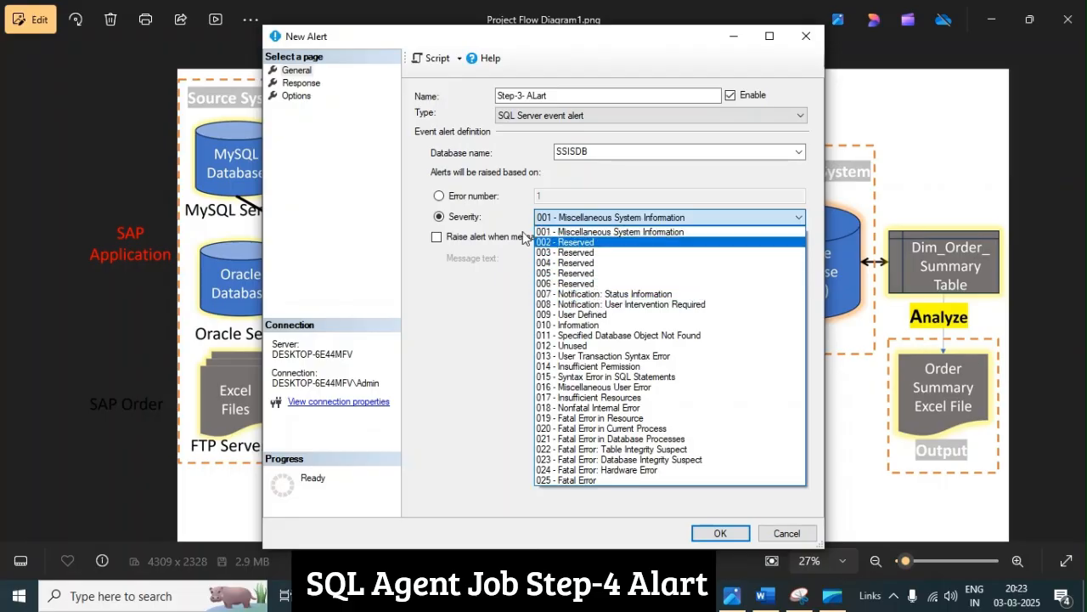
left_click(486, 241)
left_click(581, 219)
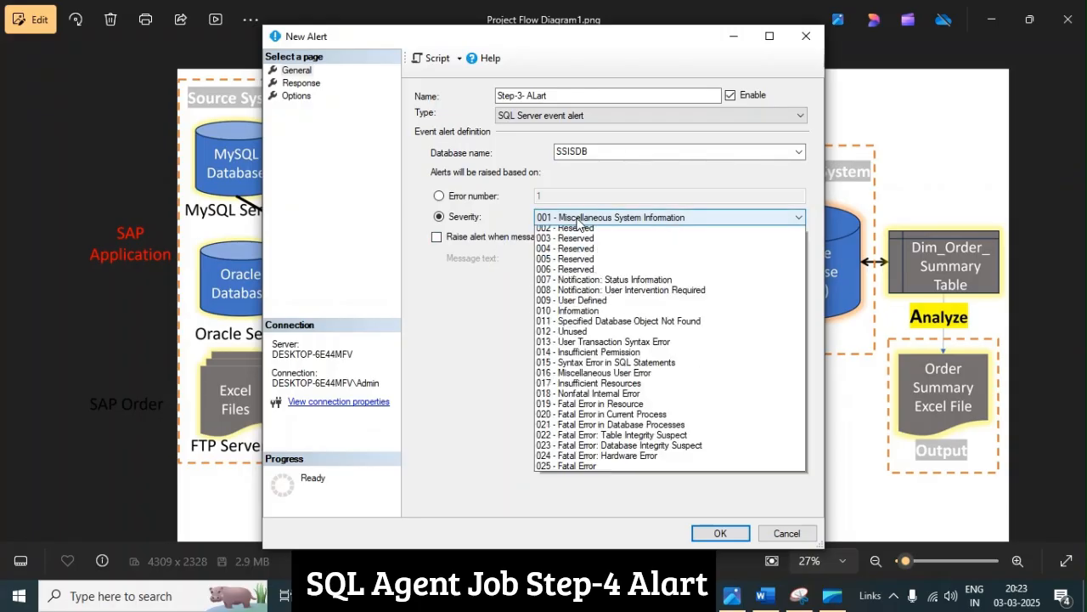
left_click(601, 304)
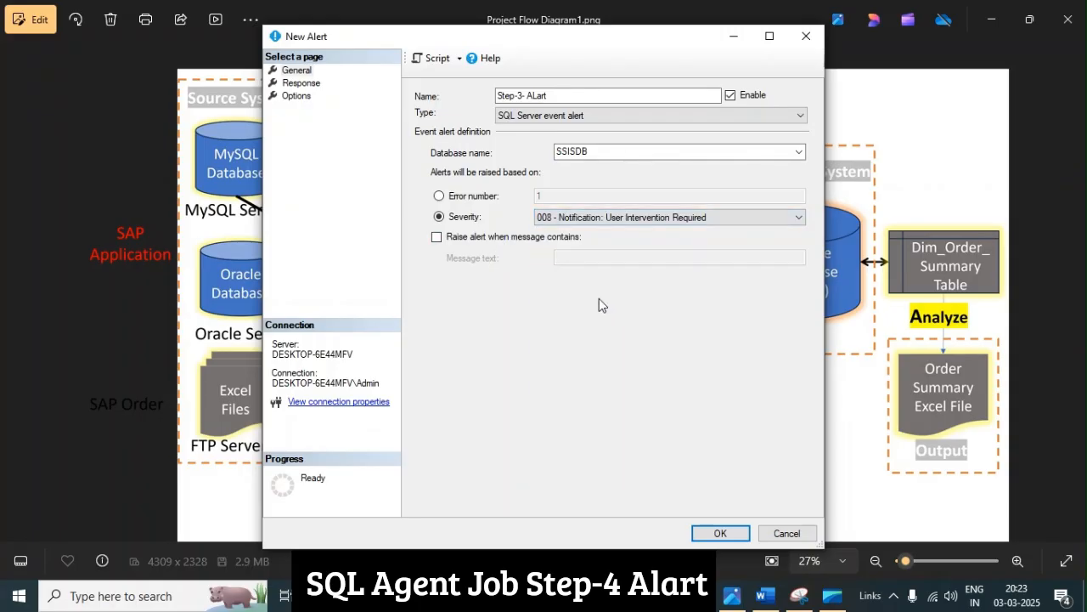
Step: Check the alert's response settings, leave Notify operators disabled, and save the alert
left_click(303, 83)
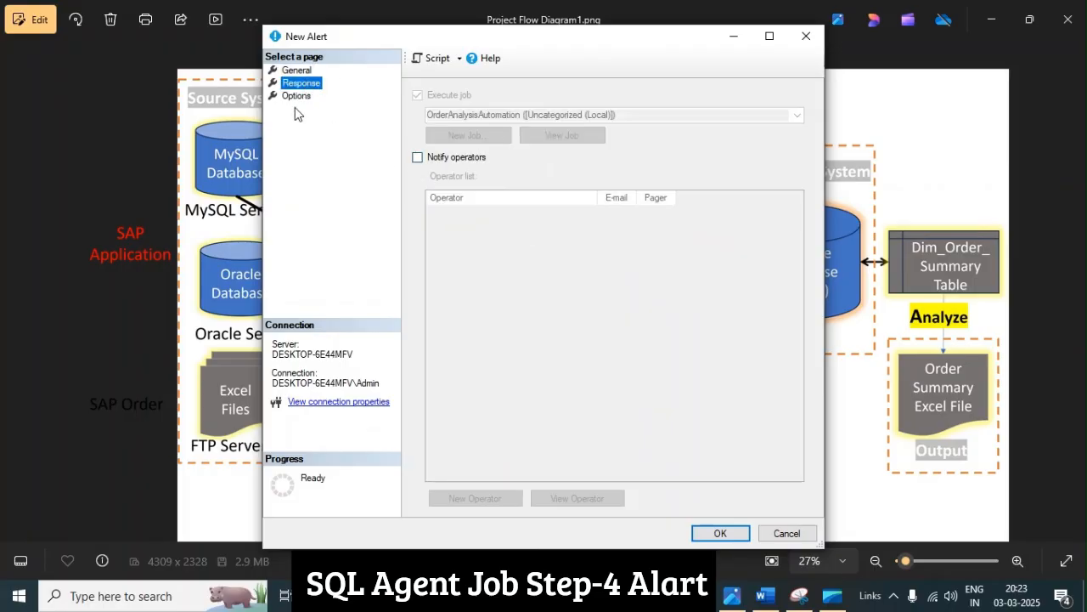
left_click(417, 158)
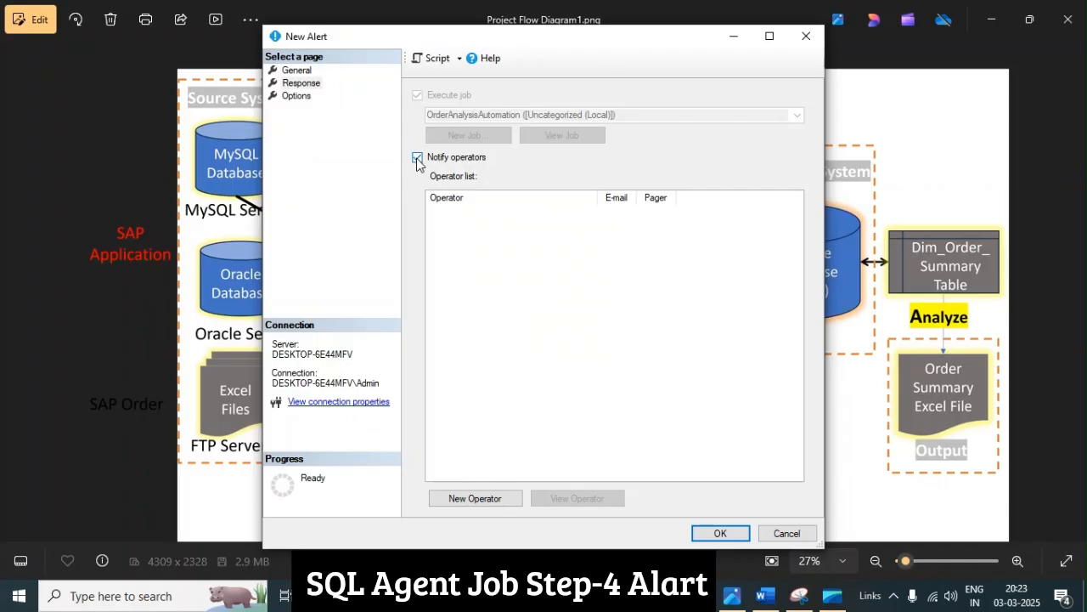
left_click(418, 158)
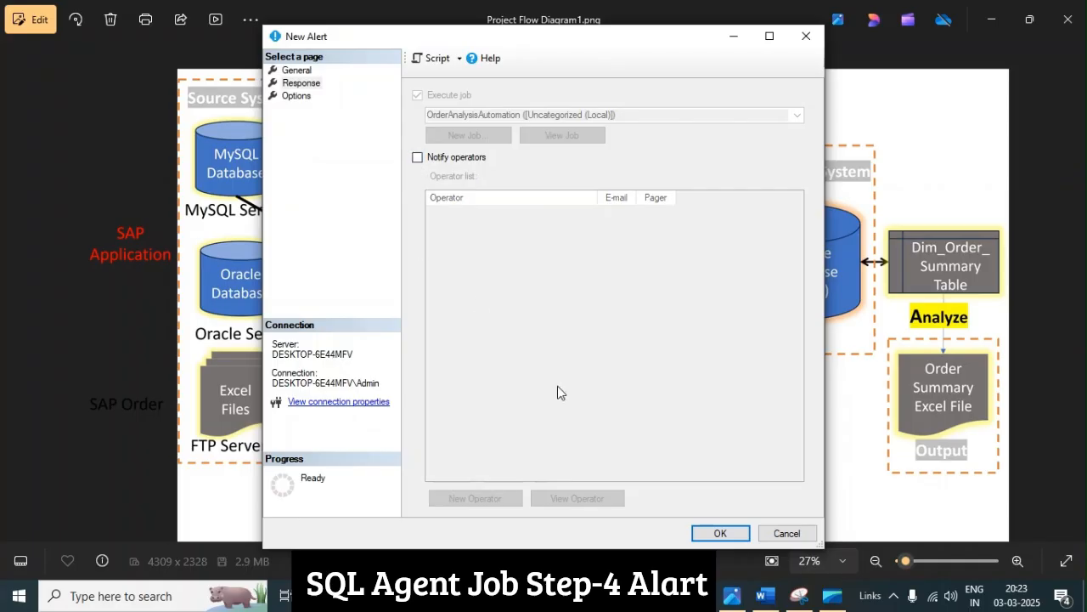
left_click(720, 533)
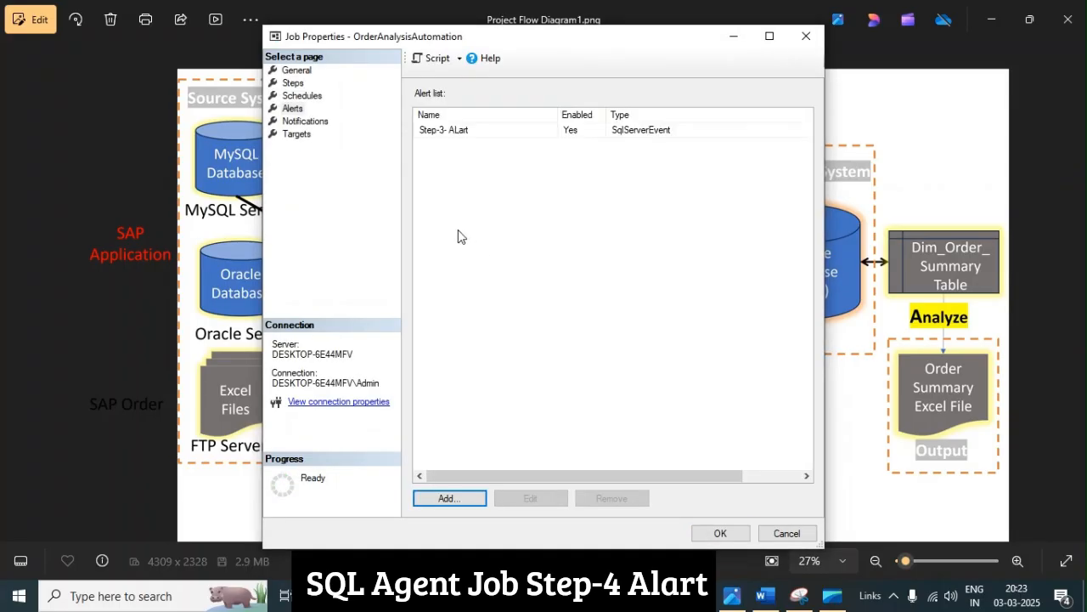
Step: Enable the job's e-mail notification for "When the job fails", leaving the operator blank, and save the job properties
left_click(305, 124)
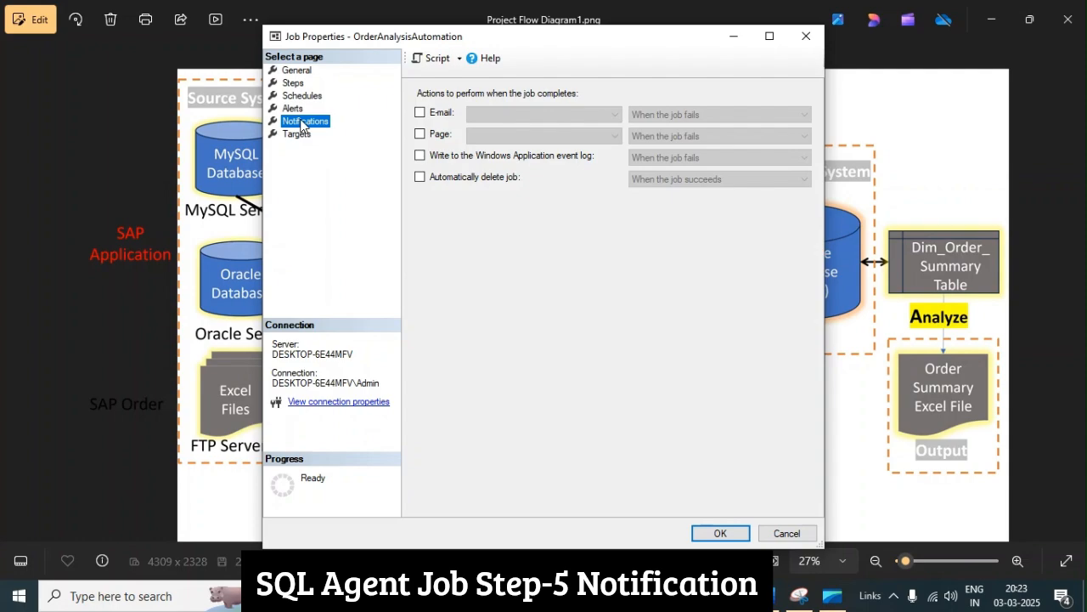
left_click(419, 113)
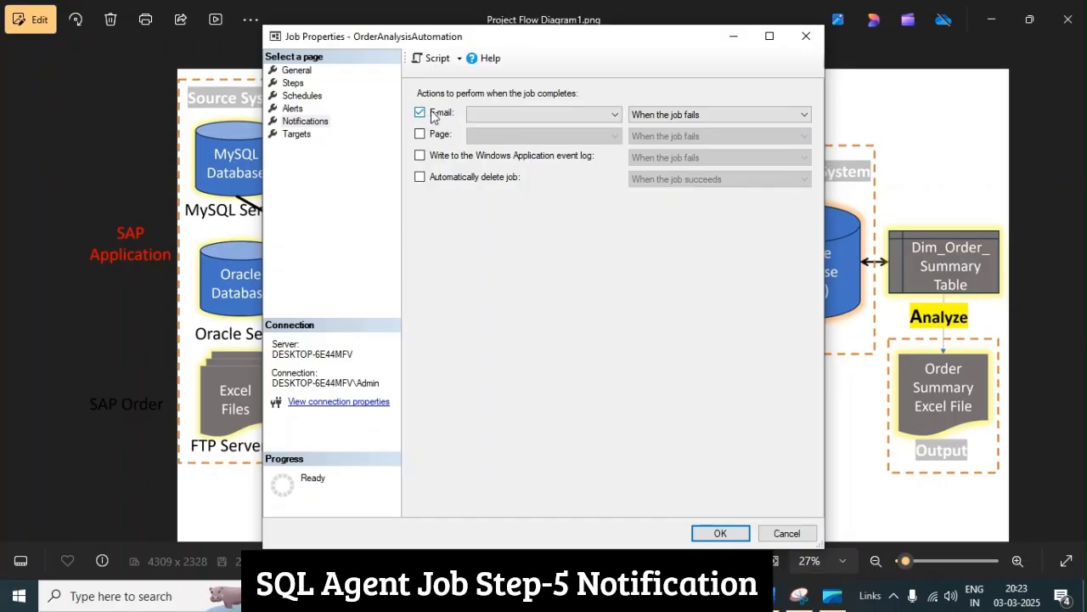
left_click(618, 115)
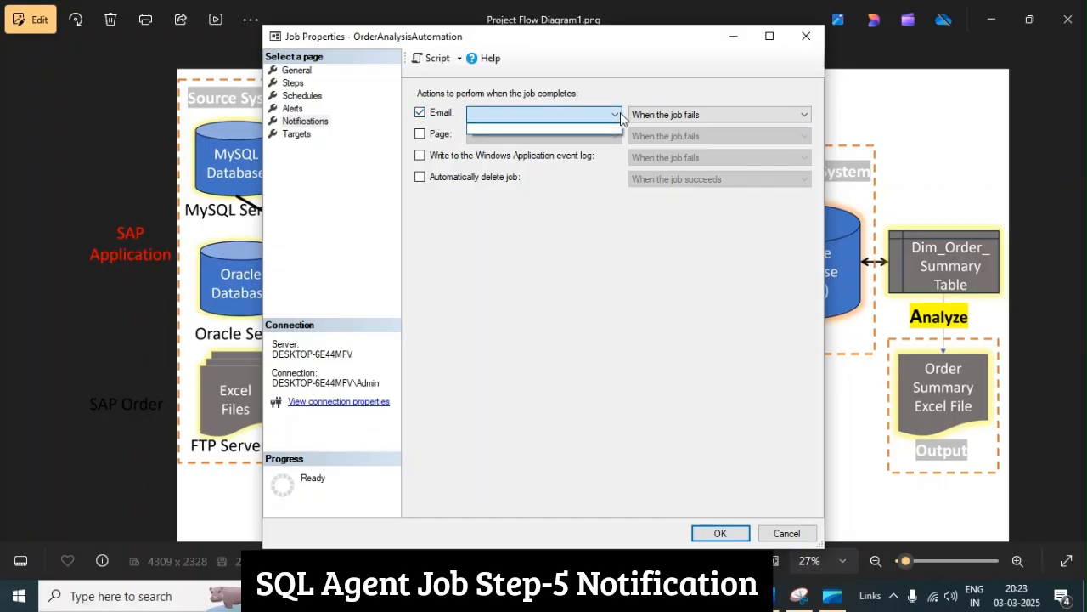
left_click(617, 116)
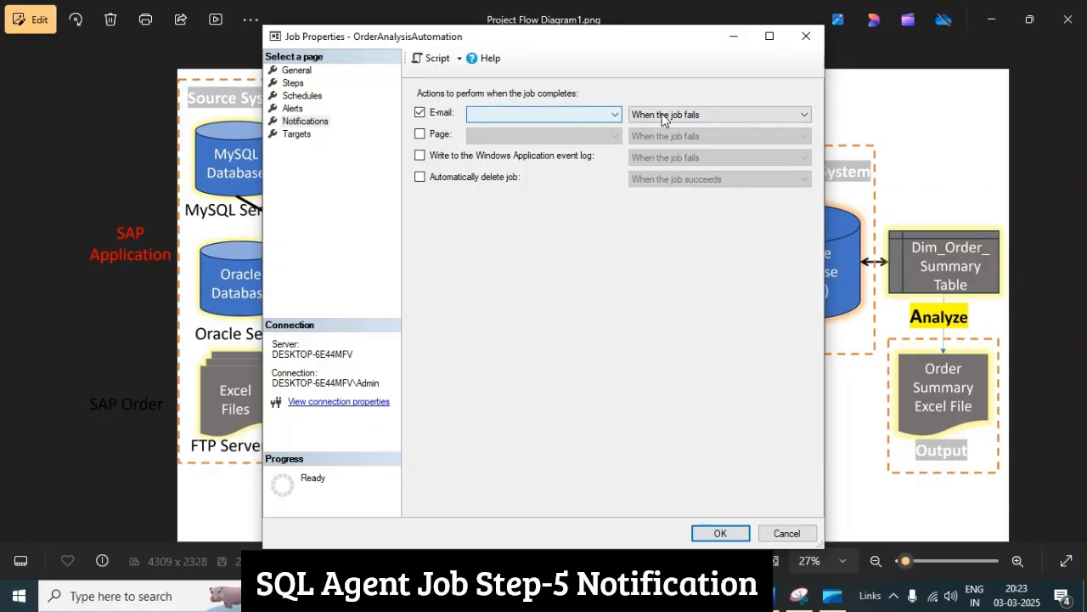
left_click(719, 115)
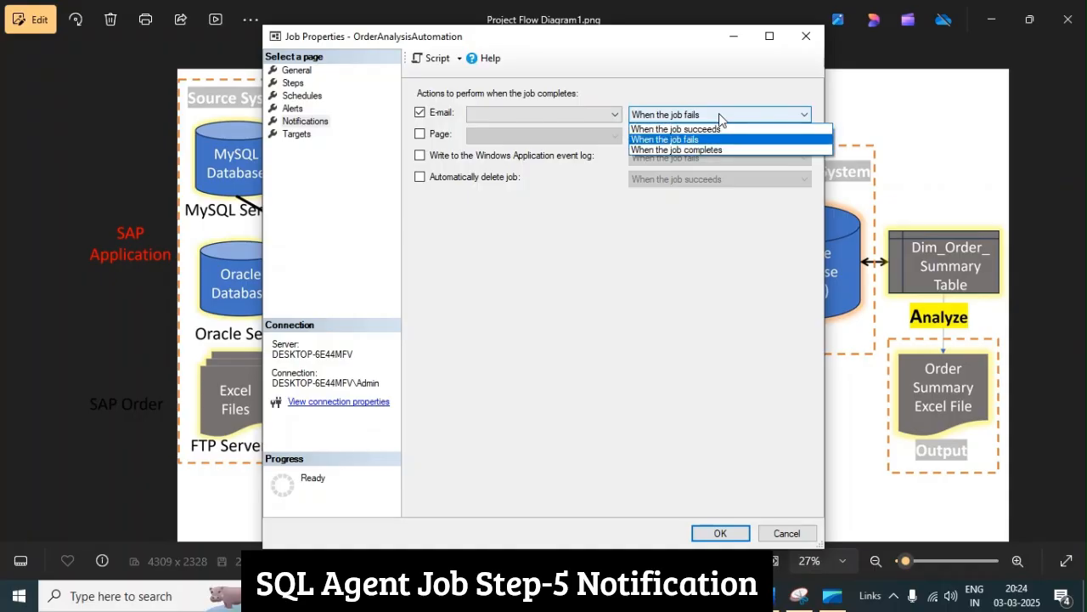
left_click(682, 139)
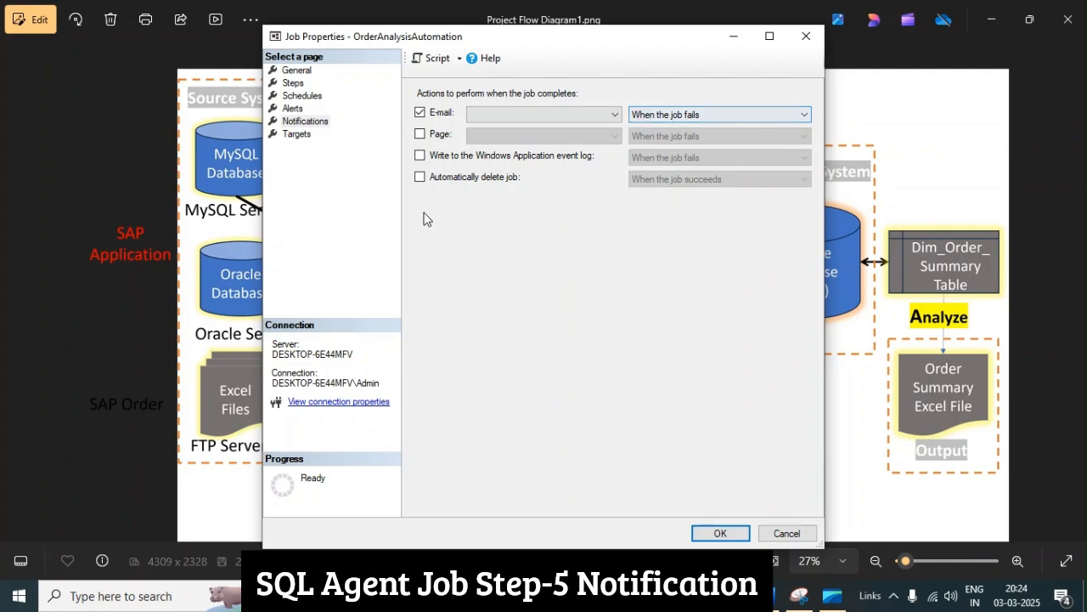
left_click(721, 533)
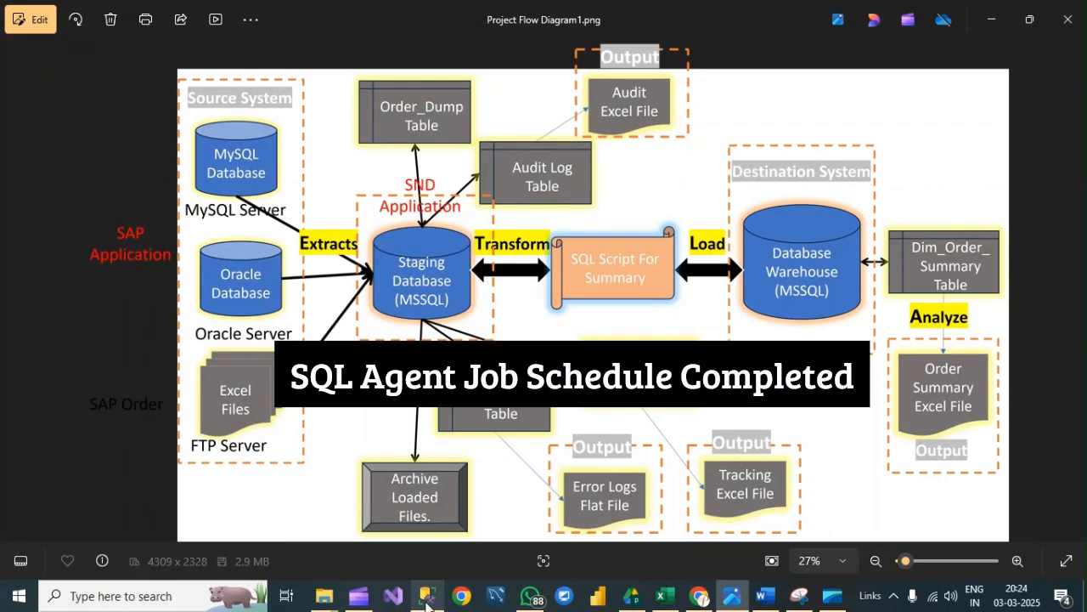
Step: Switch to SQL Server Management Studio and collapse the Jobs folder under SQL Server Agent
left_click(429, 599)
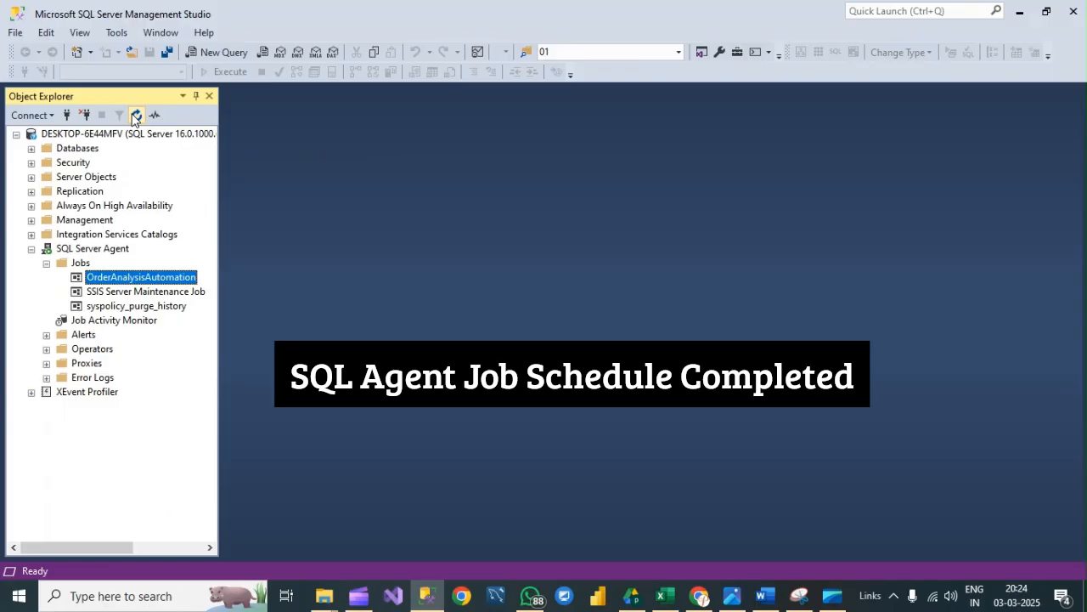
left_click(45, 263)
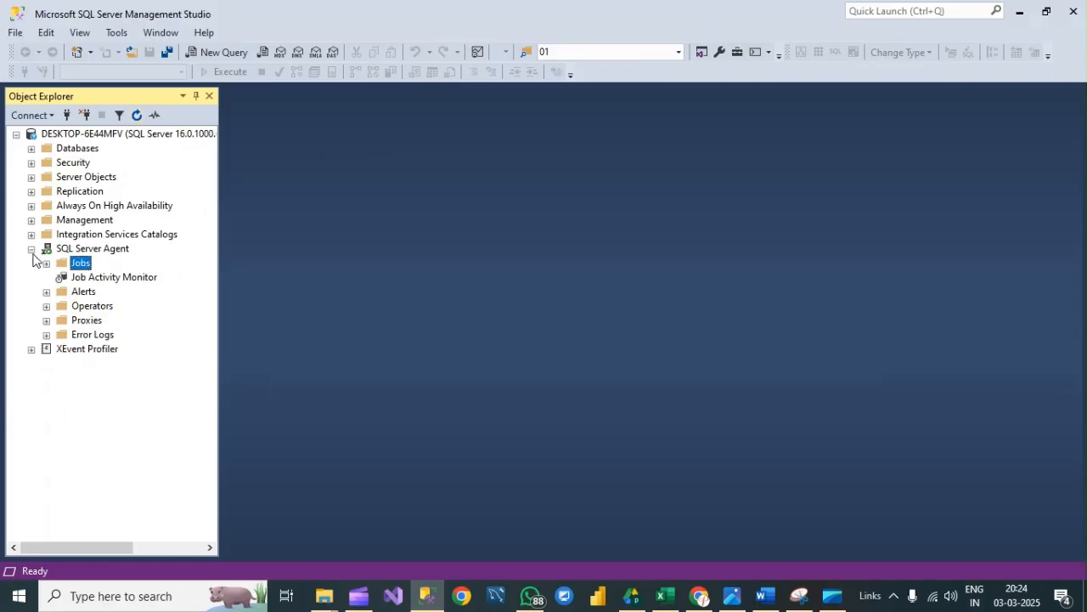
Step: Open the properties of the OrderAnalysisAutomation job under SQL Server Agent
left_click(31, 248)
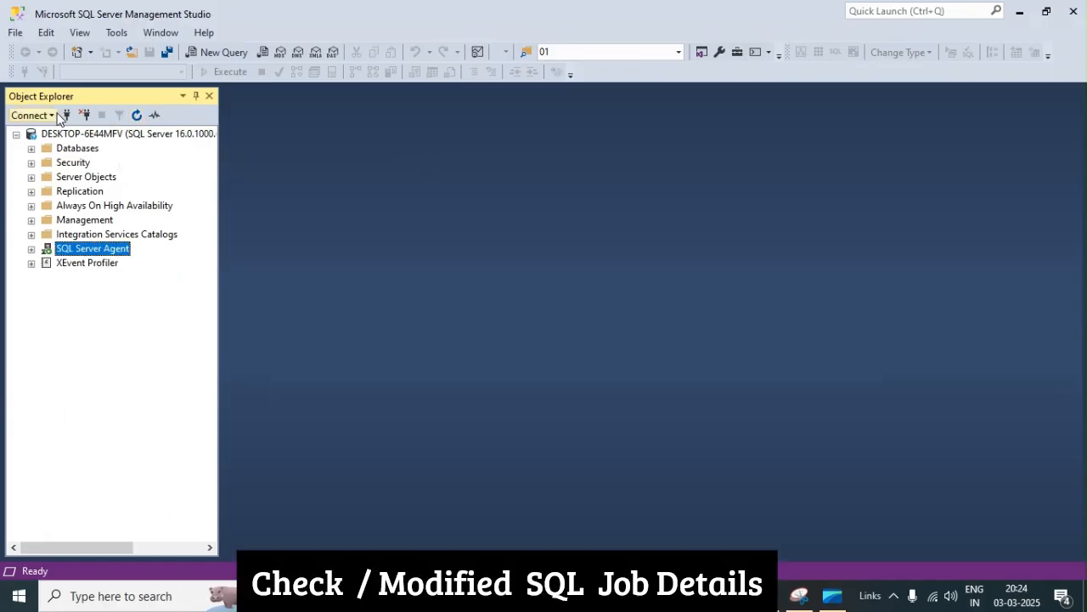
left_click(32, 248)
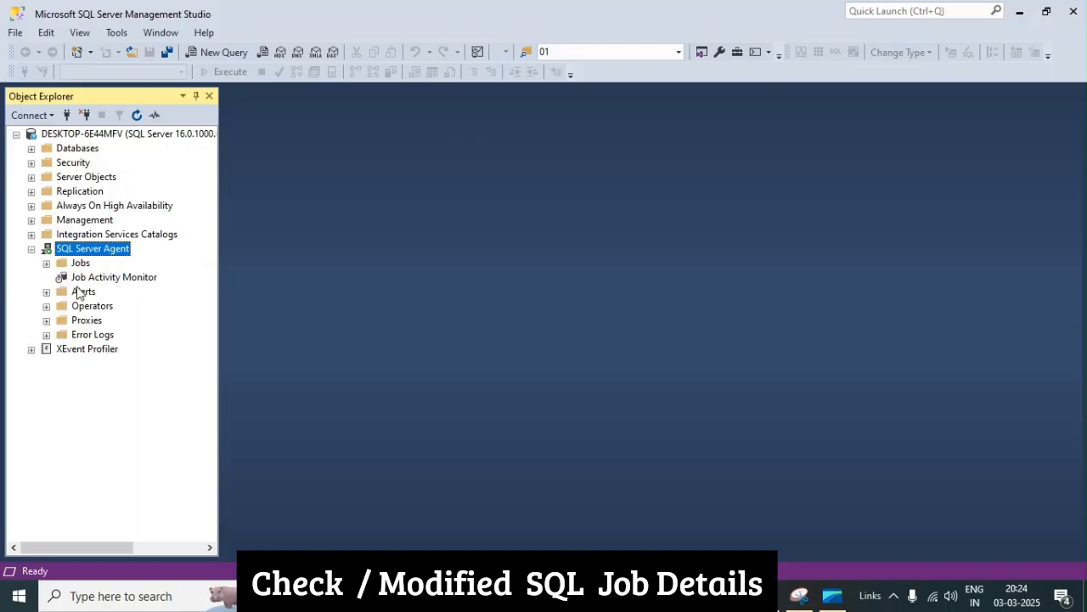
left_click(46, 263)
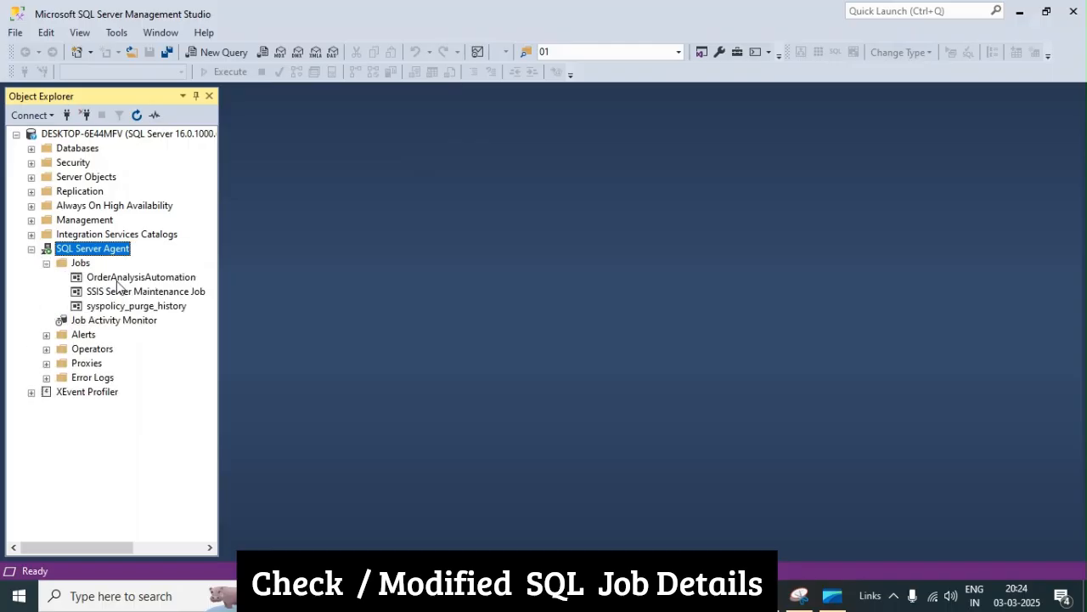
left_click(118, 280)
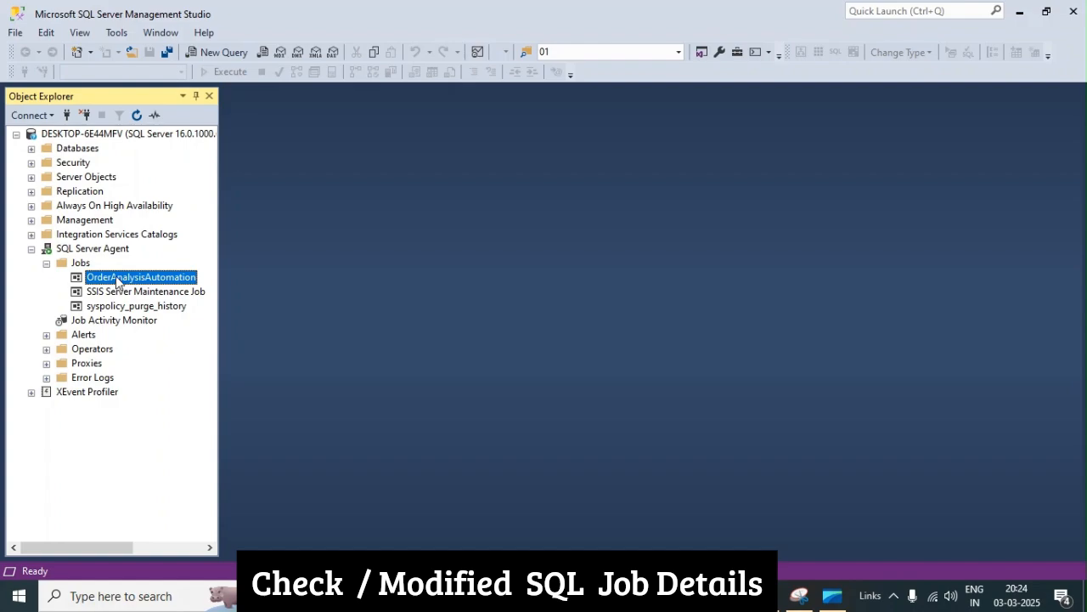
right_click(103, 283)
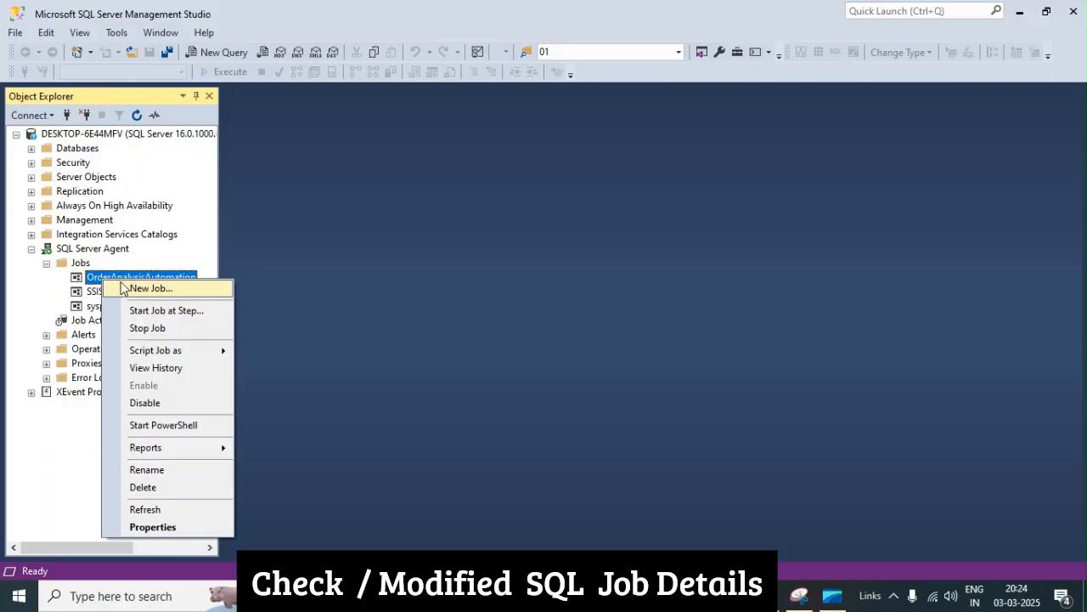
left_click(153, 527)
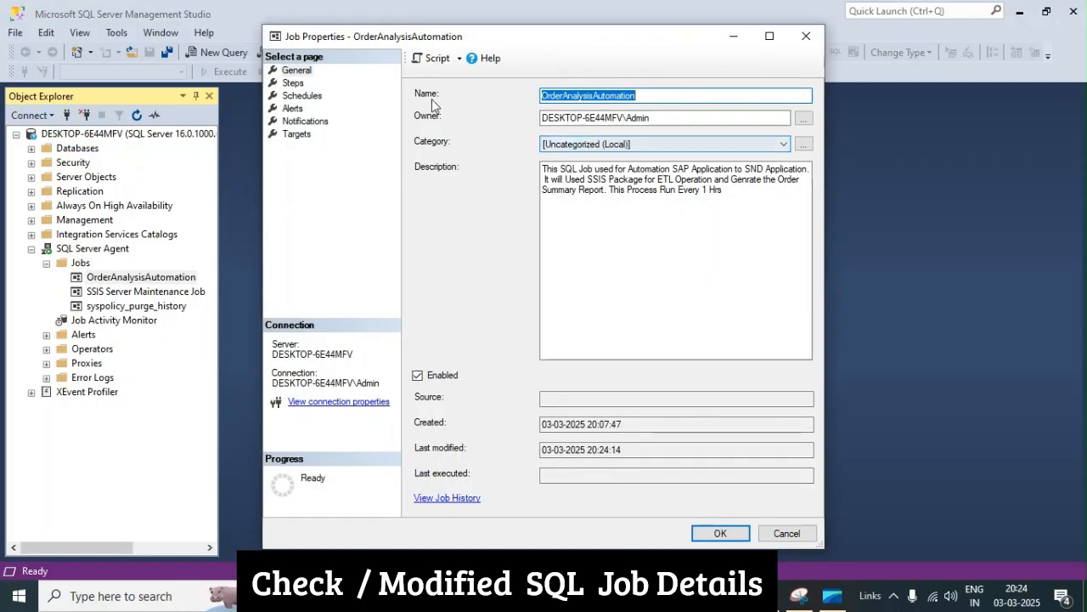
Step: Check the job's step list and the properties of its schedule "Step-2 Schedule Job"
left_click(291, 84)
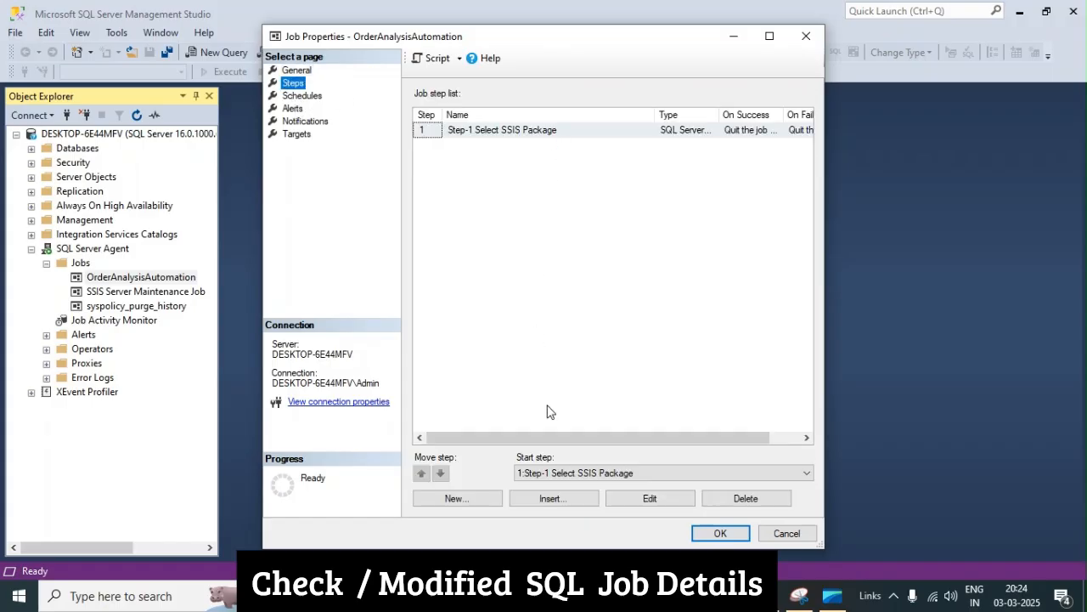
left_click(302, 95)
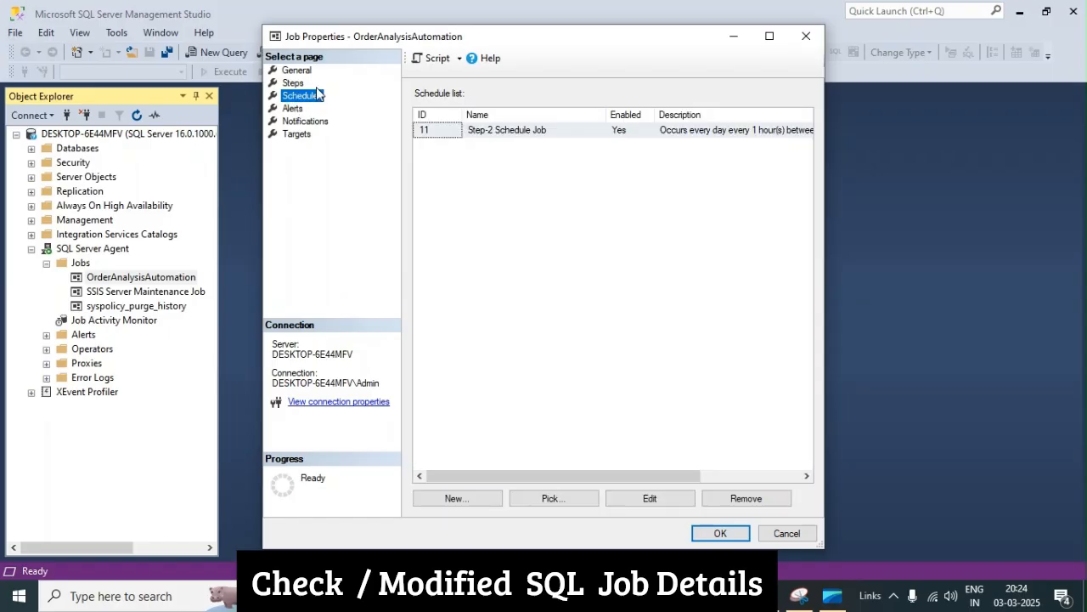
left_click(650, 501)
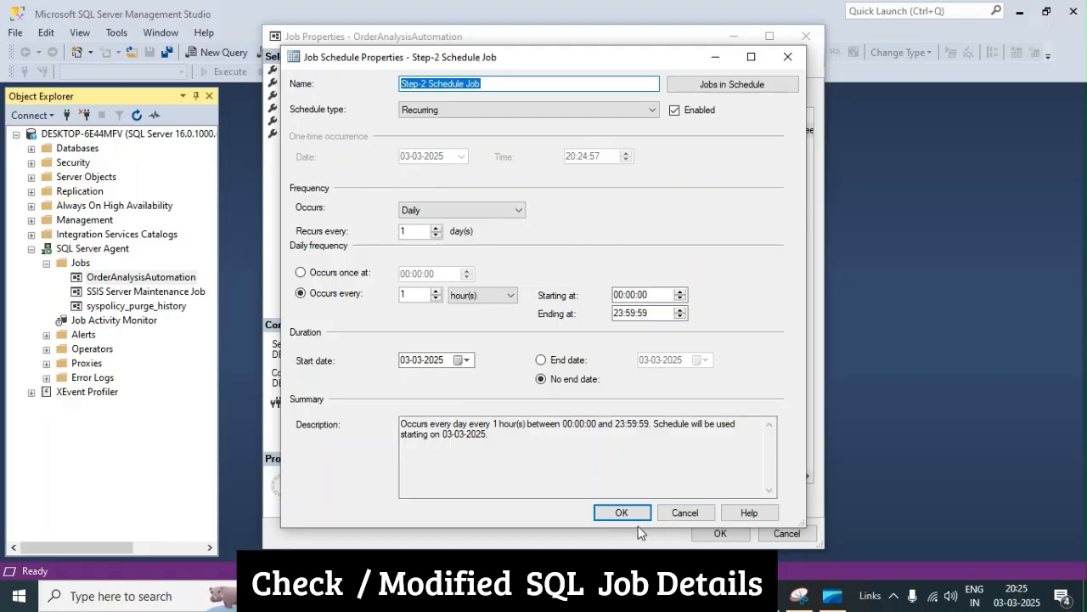
left_click(636, 514)
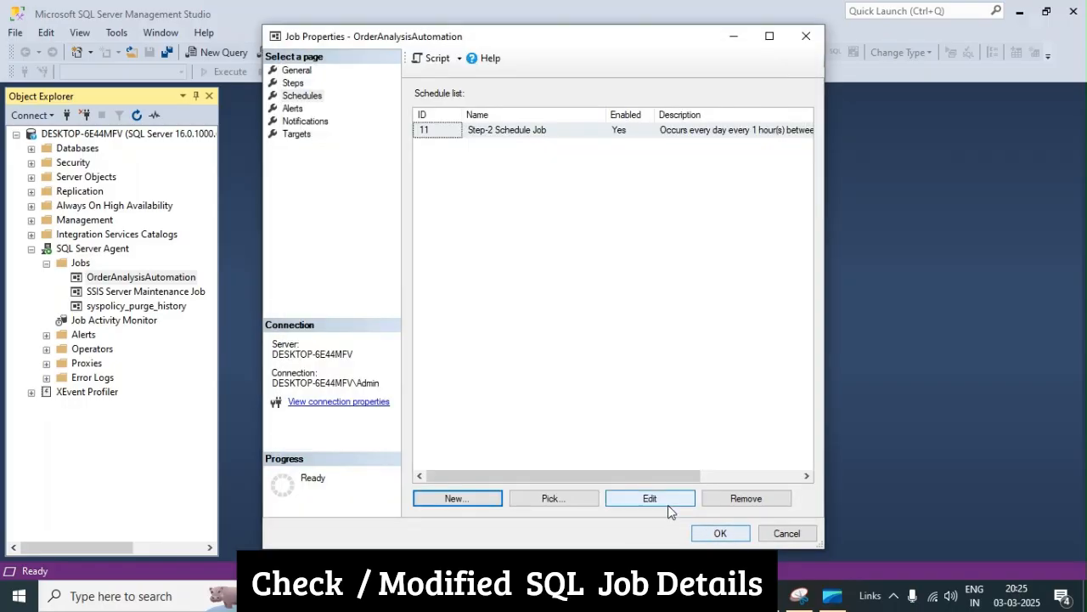
Step: Enable the job's e-mail notification for "When the job fails" without choosing an operator, and save the job properties
left_click(311, 124)
left_click(299, 136)
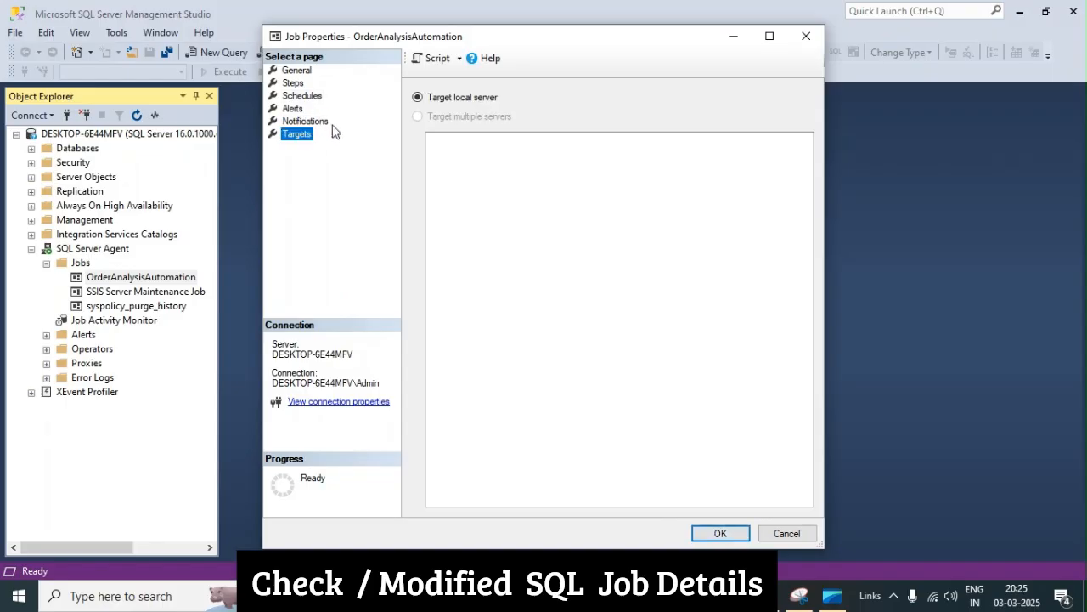
left_click(298, 125)
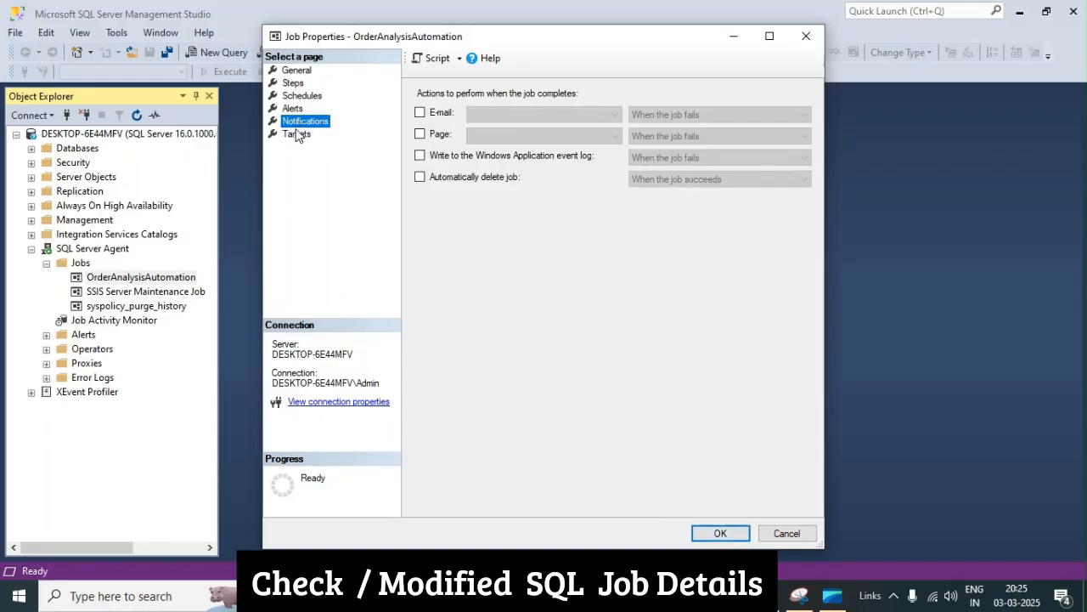
left_click(420, 113)
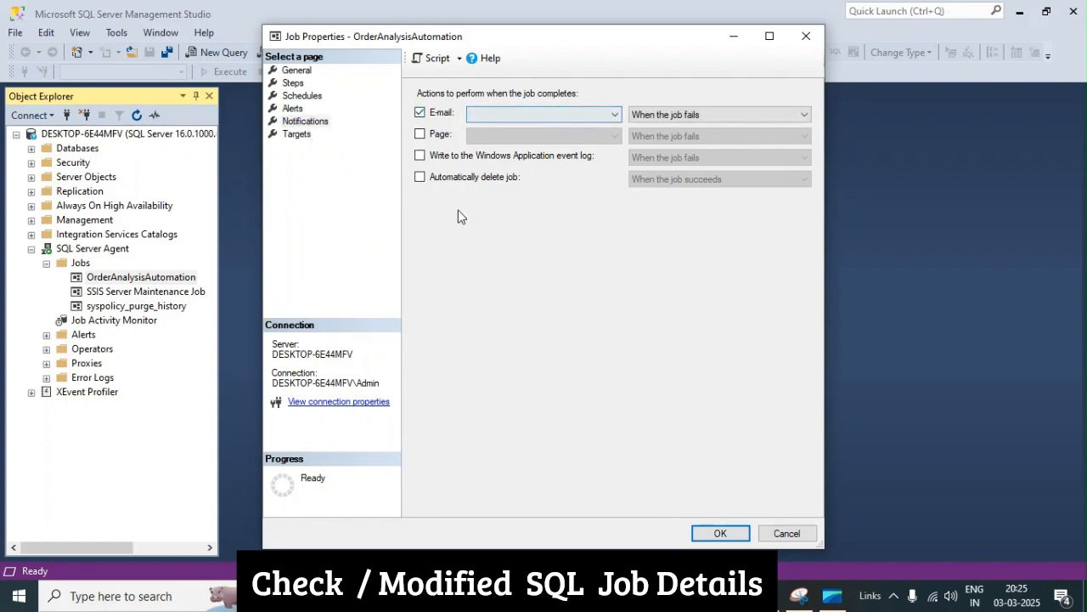
left_click(292, 109)
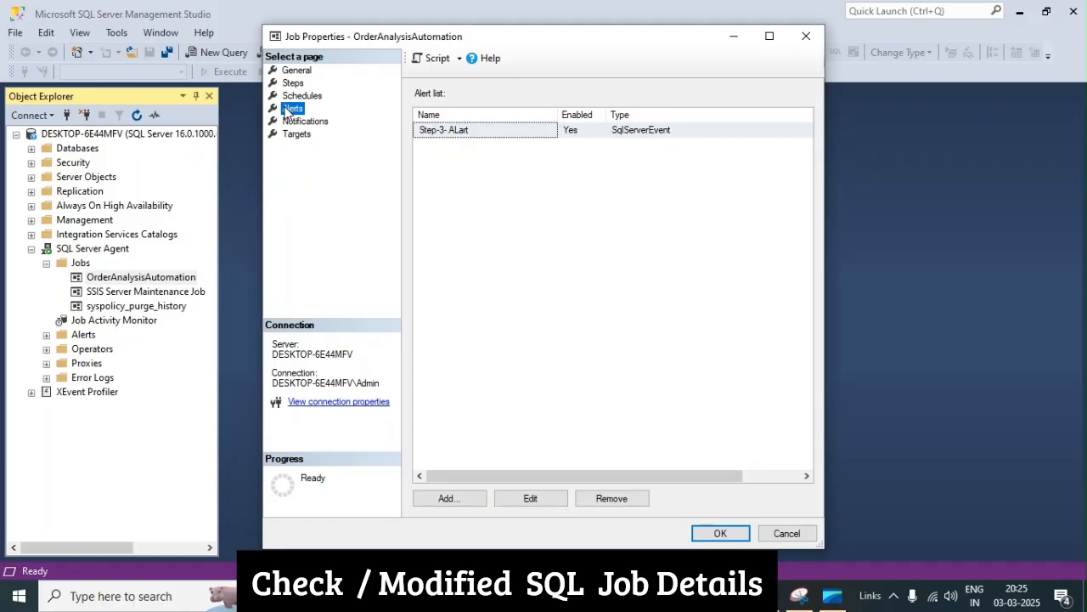
left_click(305, 97)
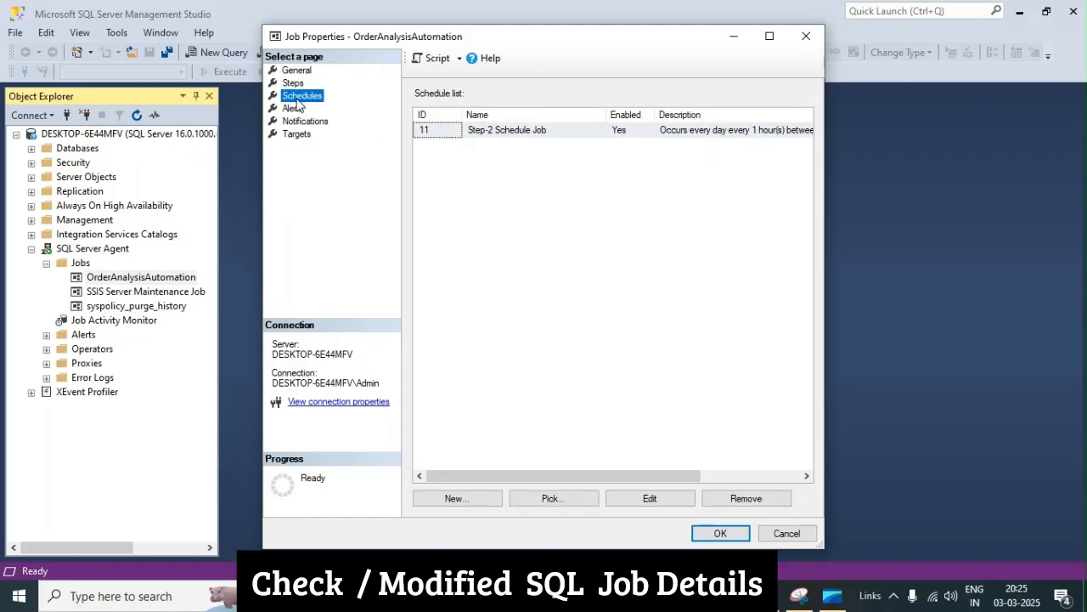
left_click(722, 532)
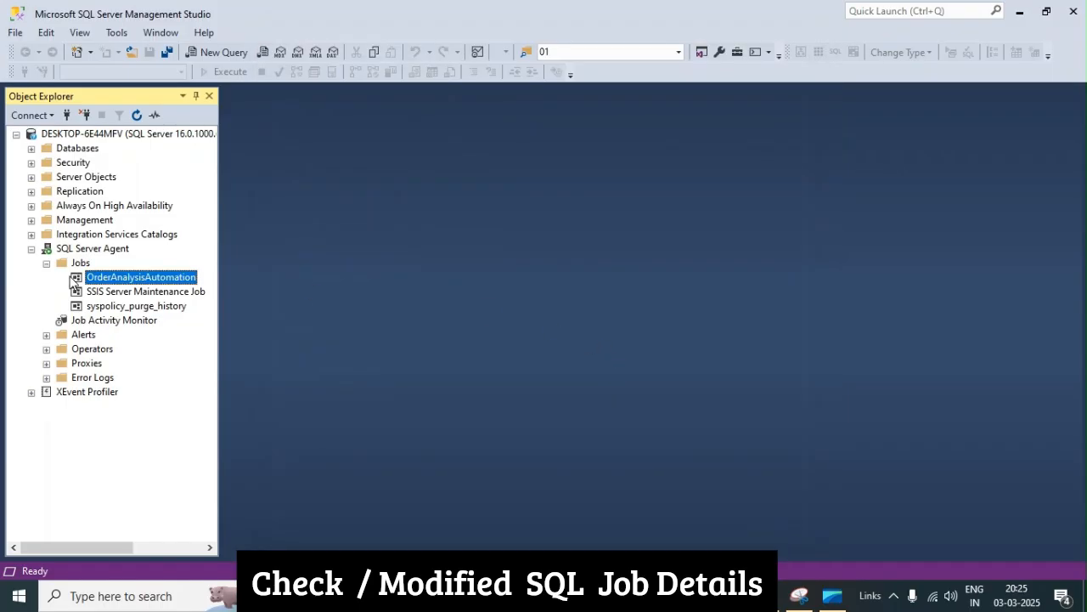
Step: Open the Job Activity Monitor to view the activity of the SQL Server Agent jobs
left_click(79, 264)
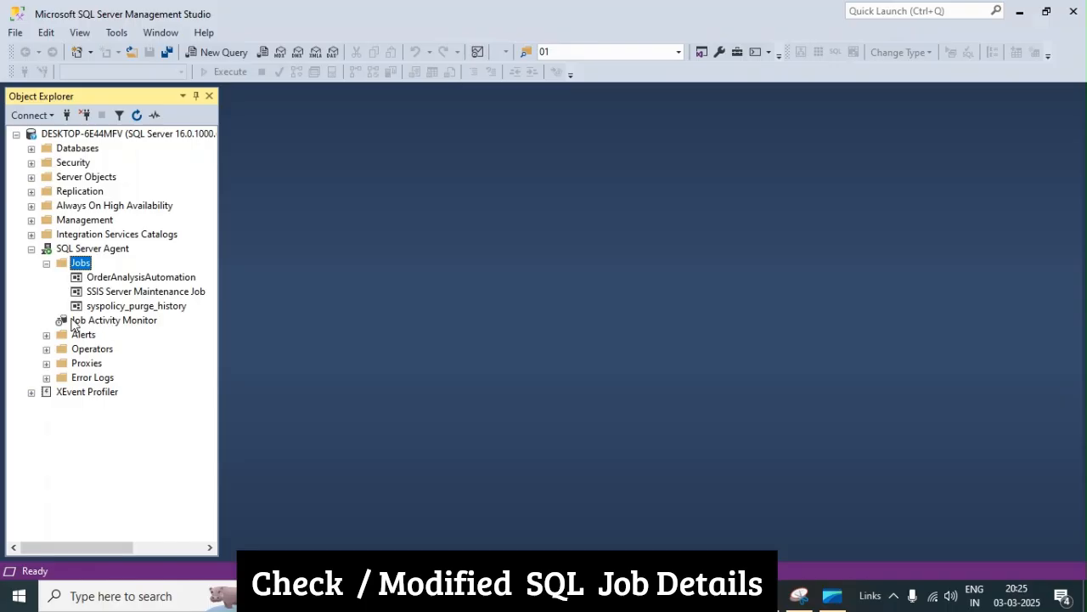
left_click(74, 322)
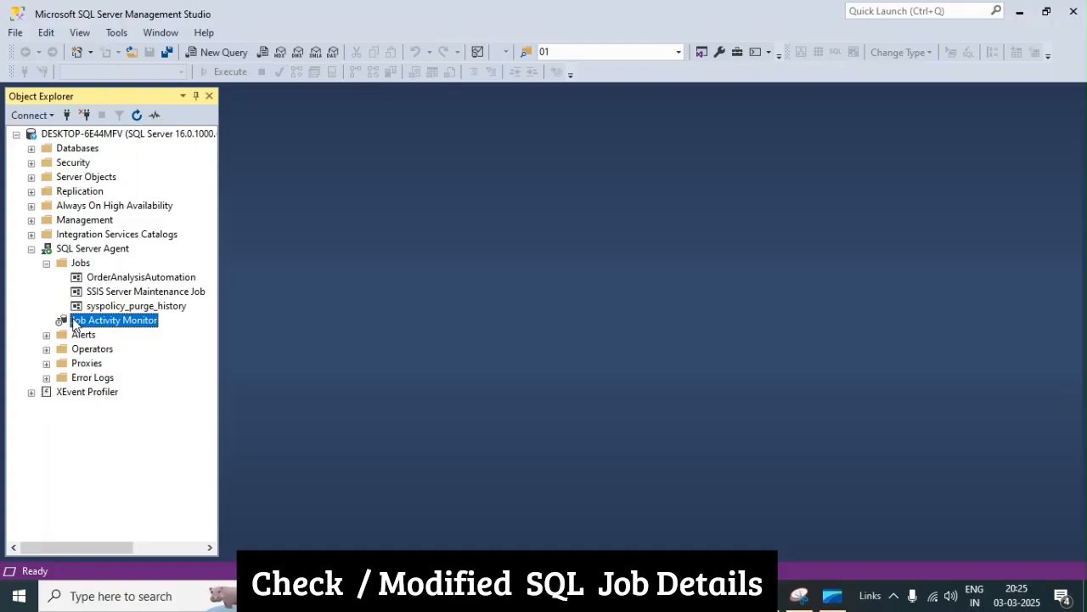
right_click(74, 322)
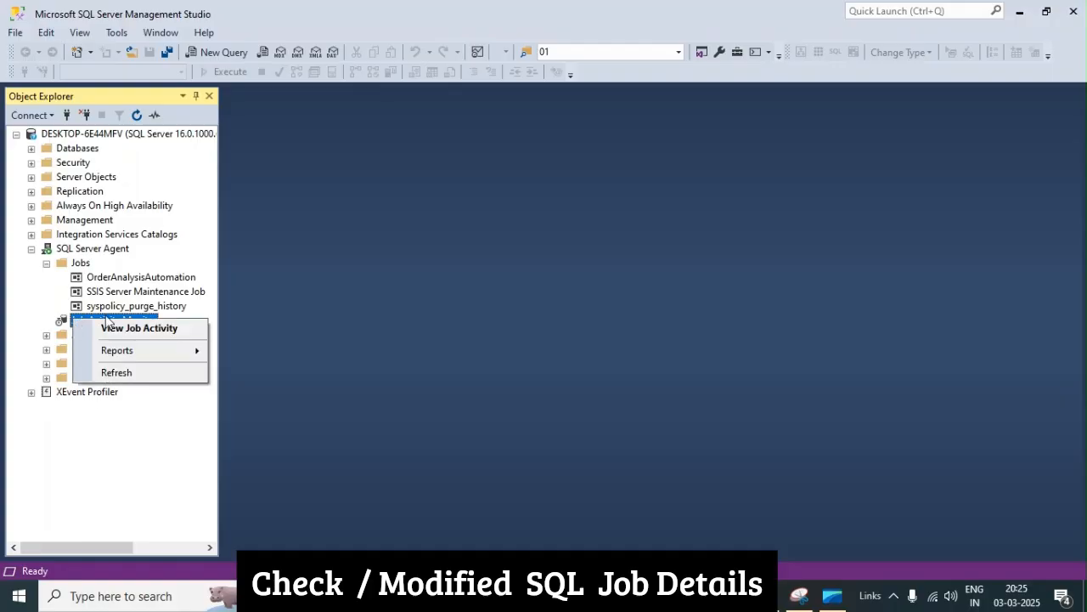
left_click(130, 330)
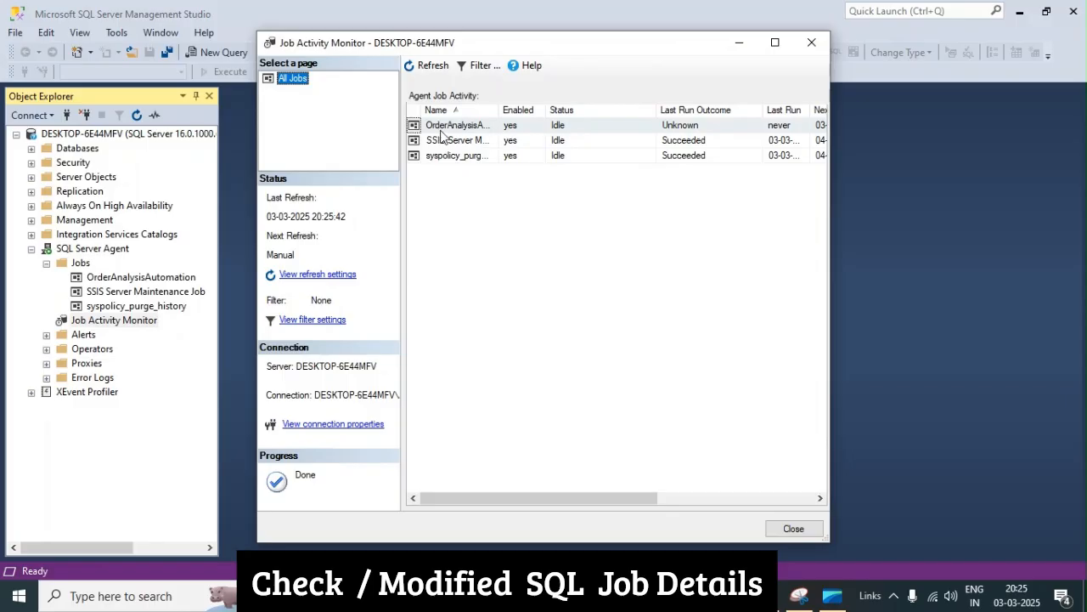
Step: Examine OrderAnalysisAutomation's enabled state, status, last run outcome and next run time, and close the activity monitor
left_click_drag(501, 111, 554, 110)
left_click(486, 127)
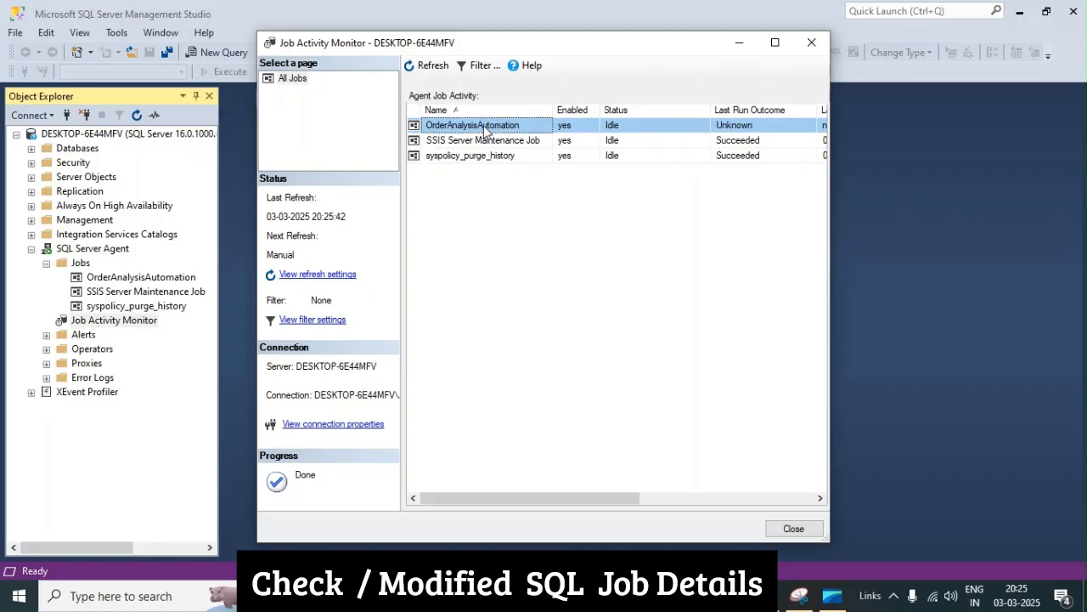
left_click(574, 128)
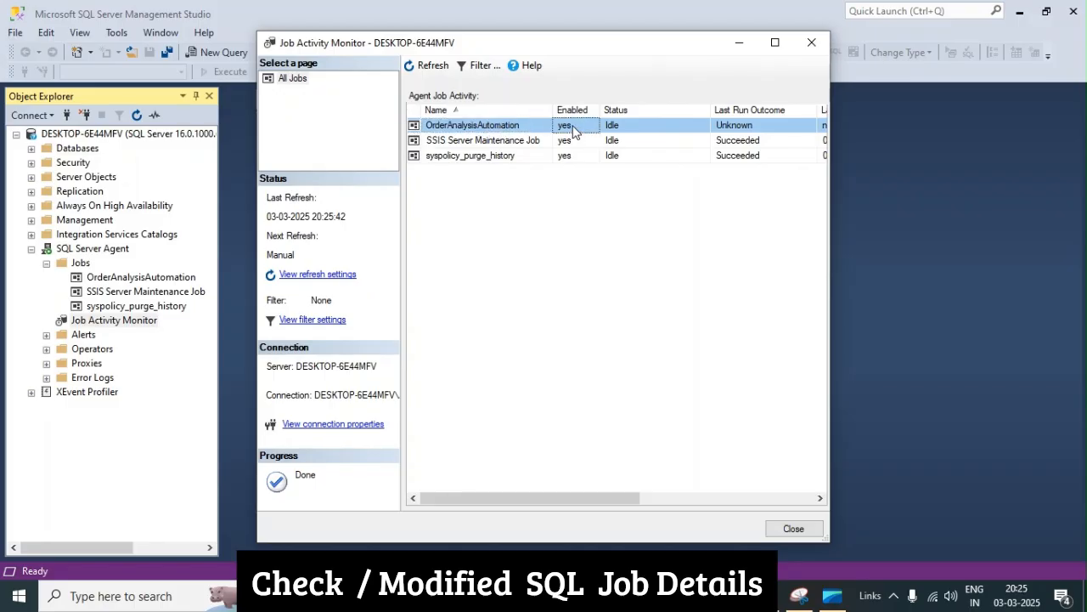
left_click(630, 125)
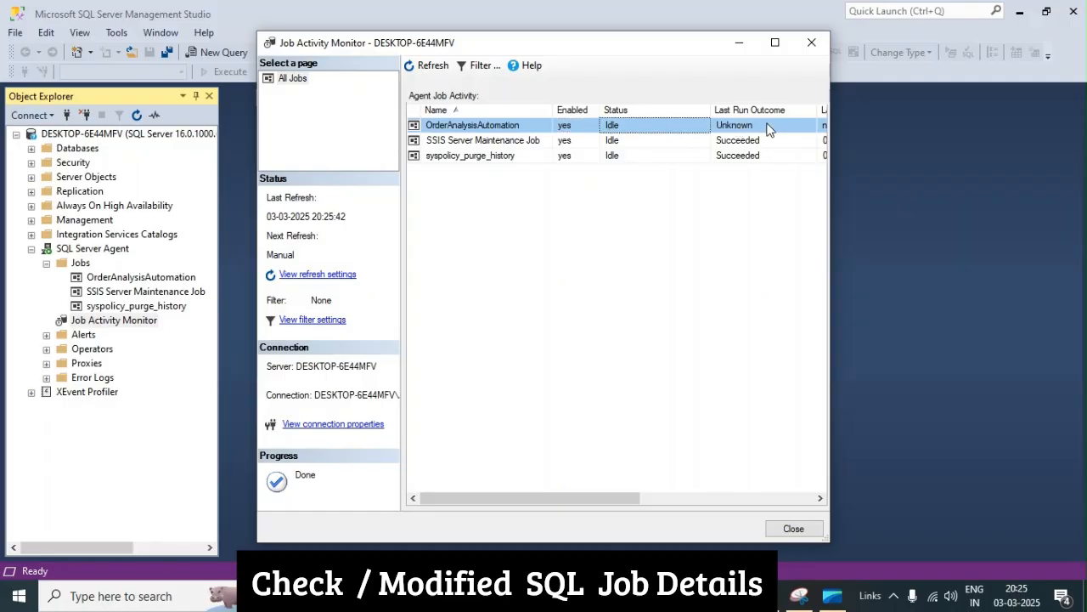
left_click_drag(549, 502, 636, 504)
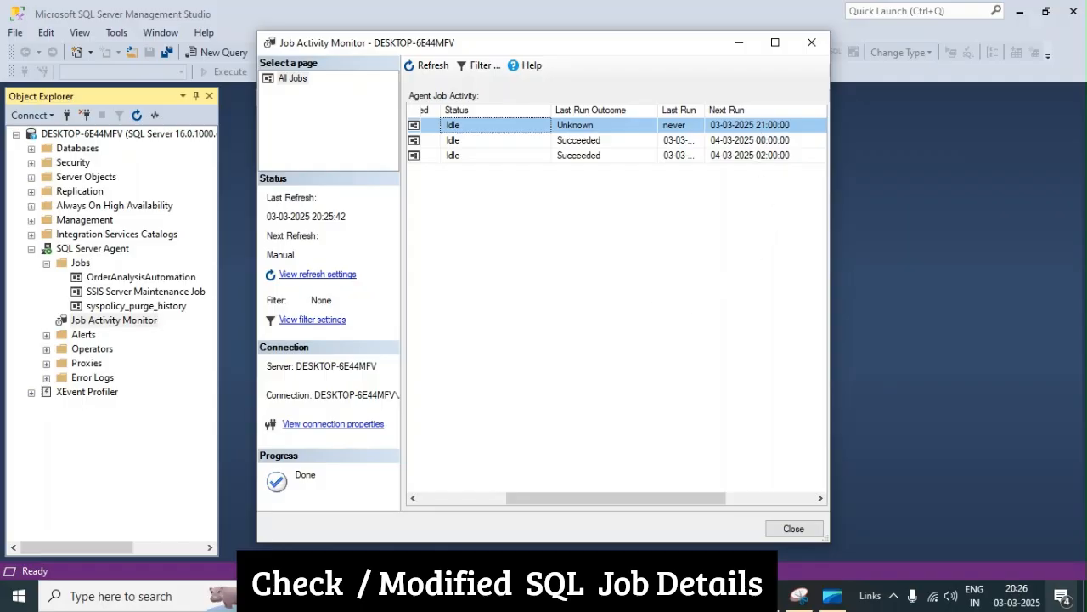
mouse_move(1013, 597)
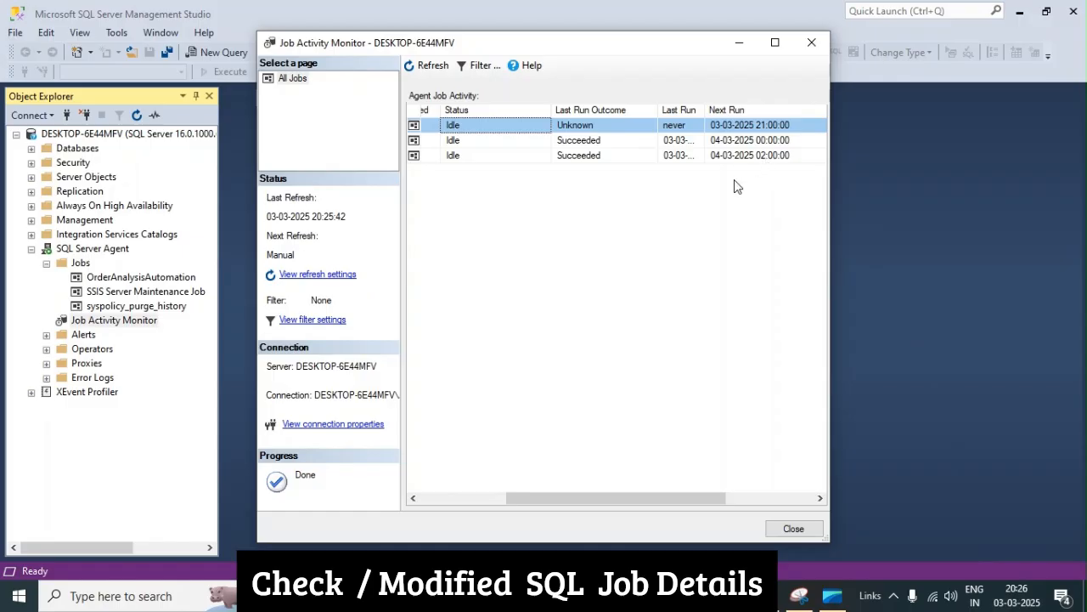
left_click(811, 41)
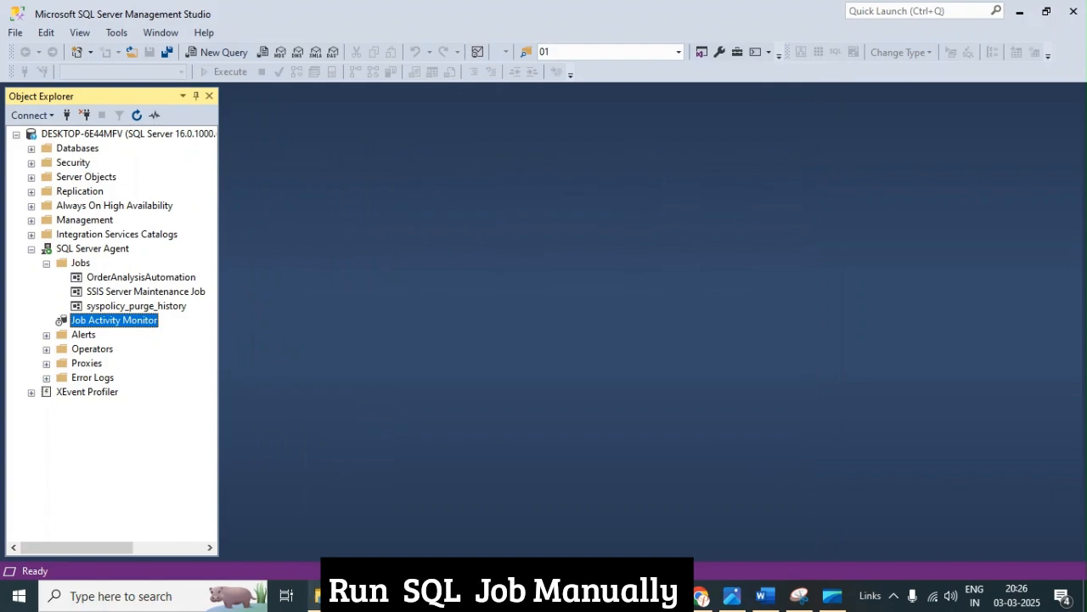
Step: Switch to File Explorer and check the contents of the Input folder in D:\SSIS Practical\Project
mouse_move(318, 595)
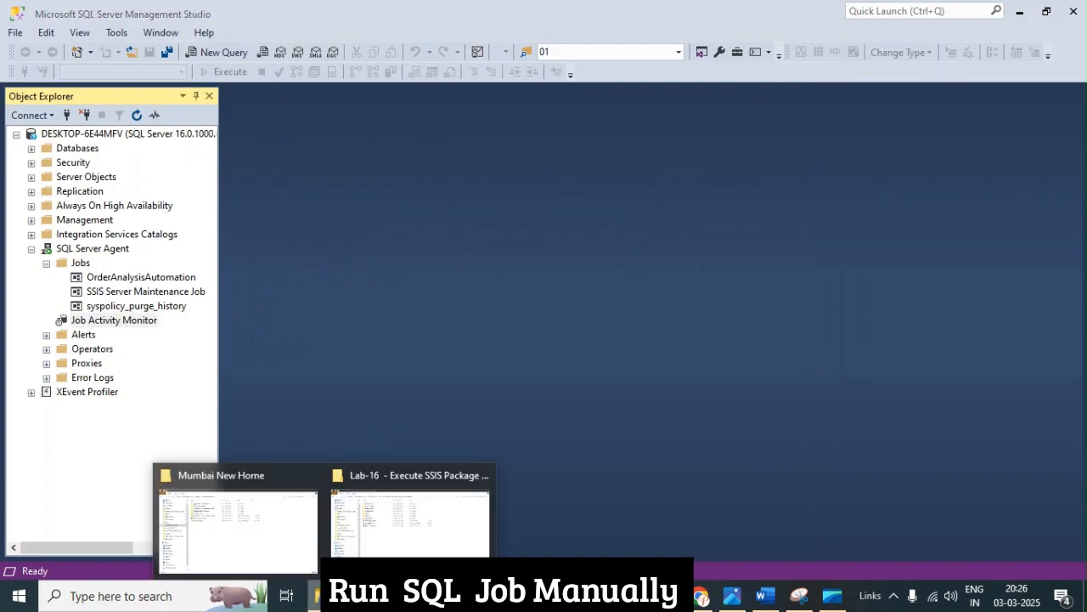
left_click(356, 526)
left_click(291, 51)
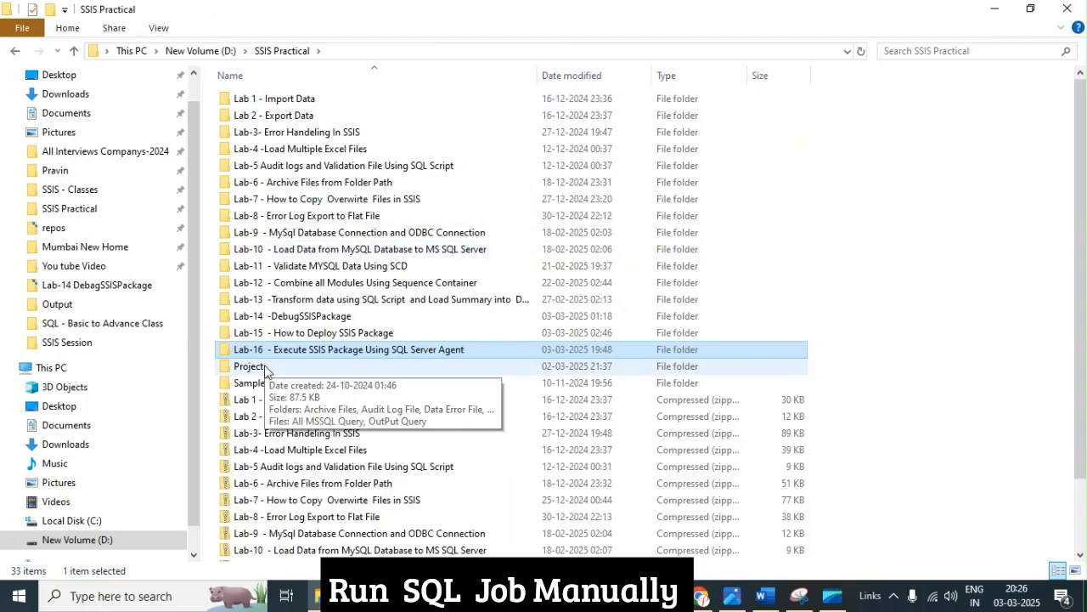
double_click(264, 368)
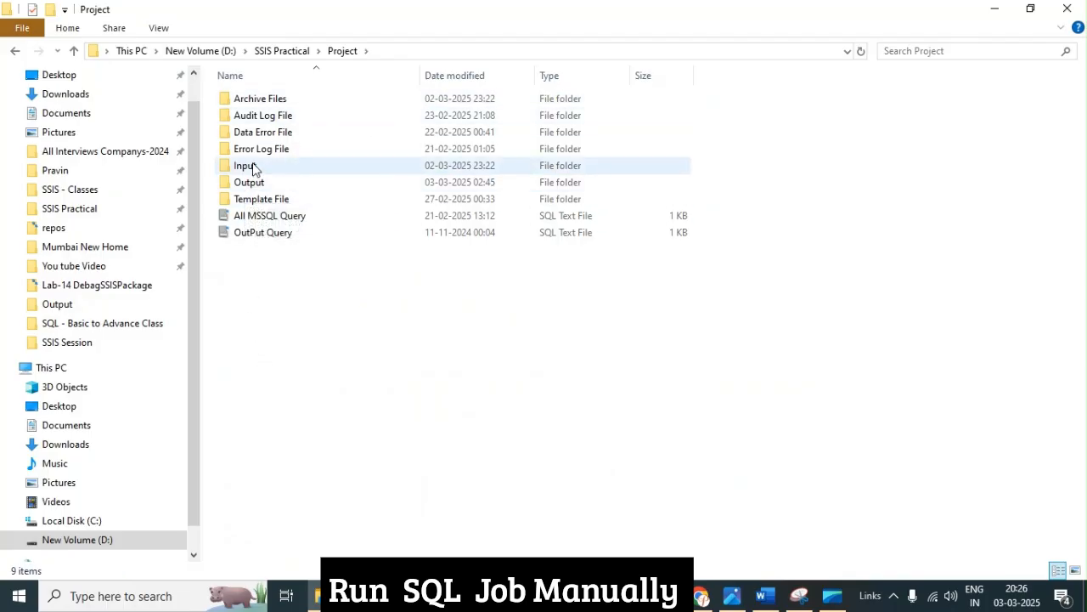
double_click(252, 165)
left_click(343, 51)
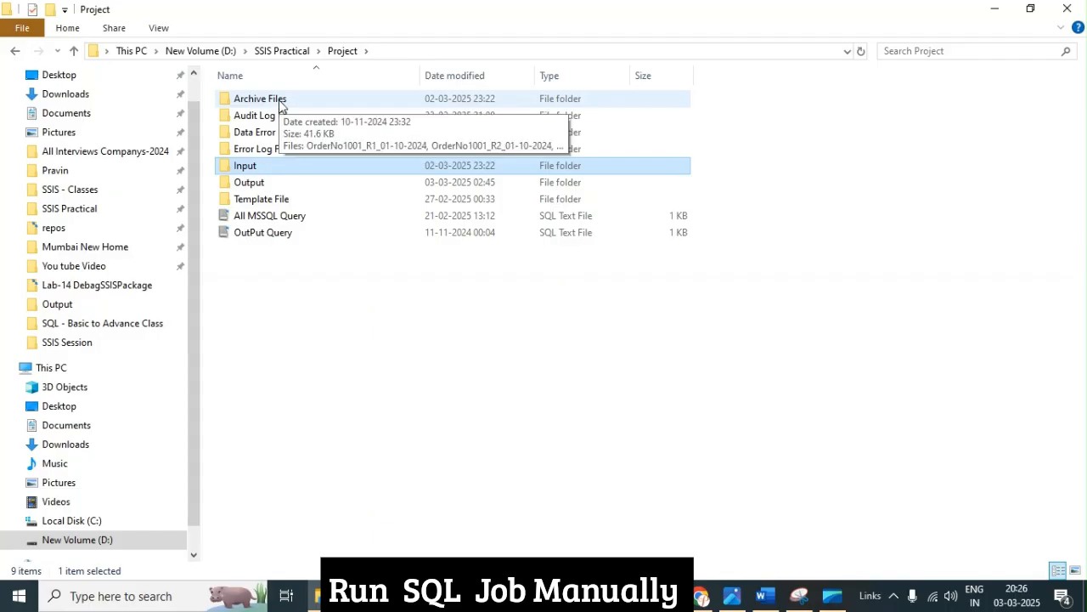
Step: Copy the four OrderNo1001 Excel files, R1 to R4, from Archive Files into the Input folder, and return to SQL Server Management Studio
double_click(280, 100)
left_click_drag(323, 224, 285, 83)
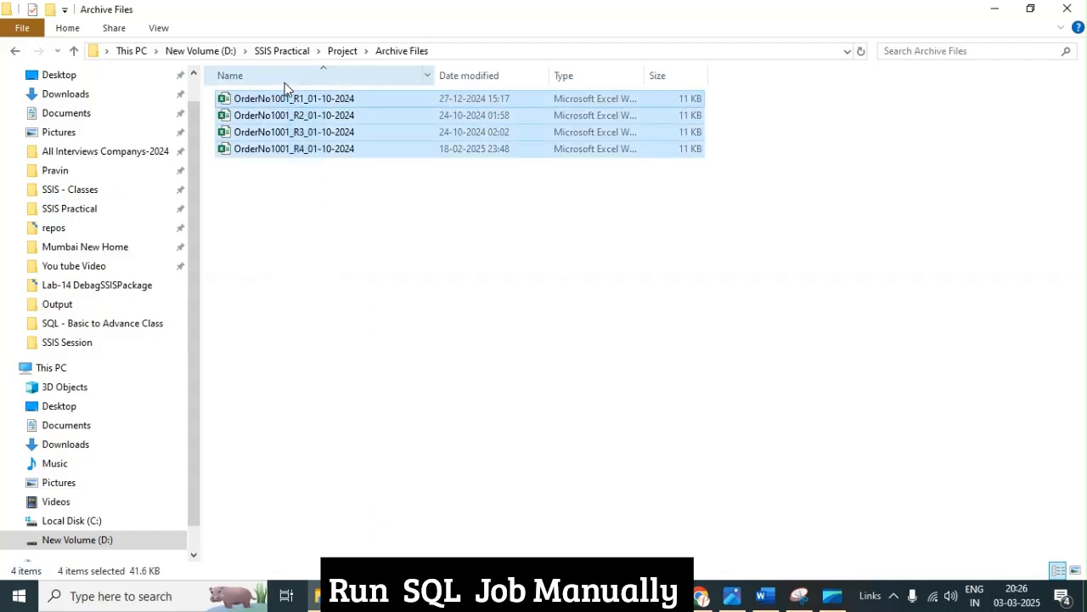
left_click(342, 51)
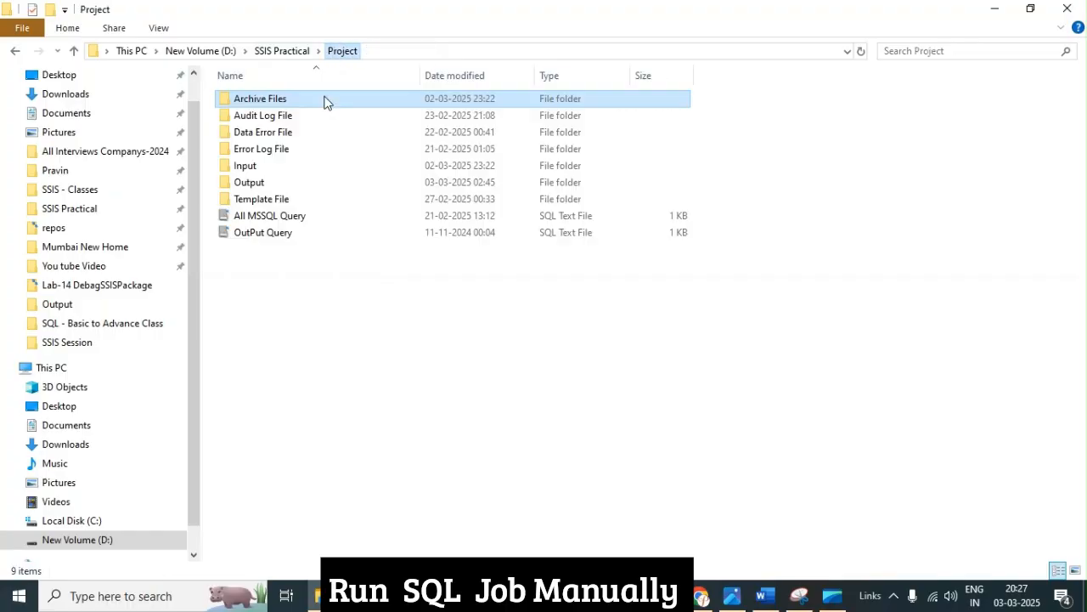
left_click(264, 186)
double_click(248, 168)
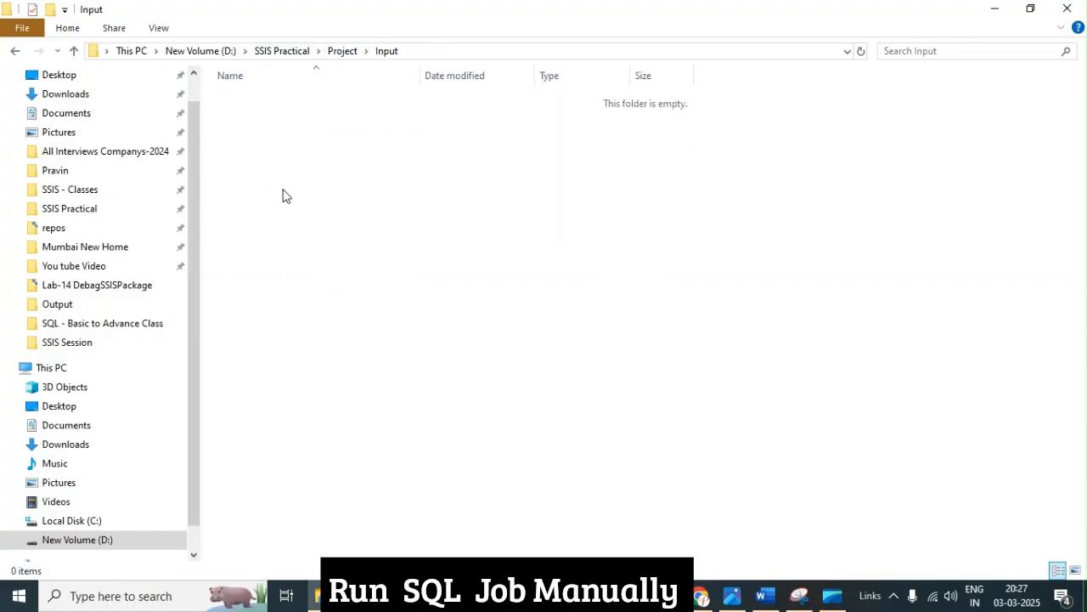
key("ctrl+v")
left_click(370, 215)
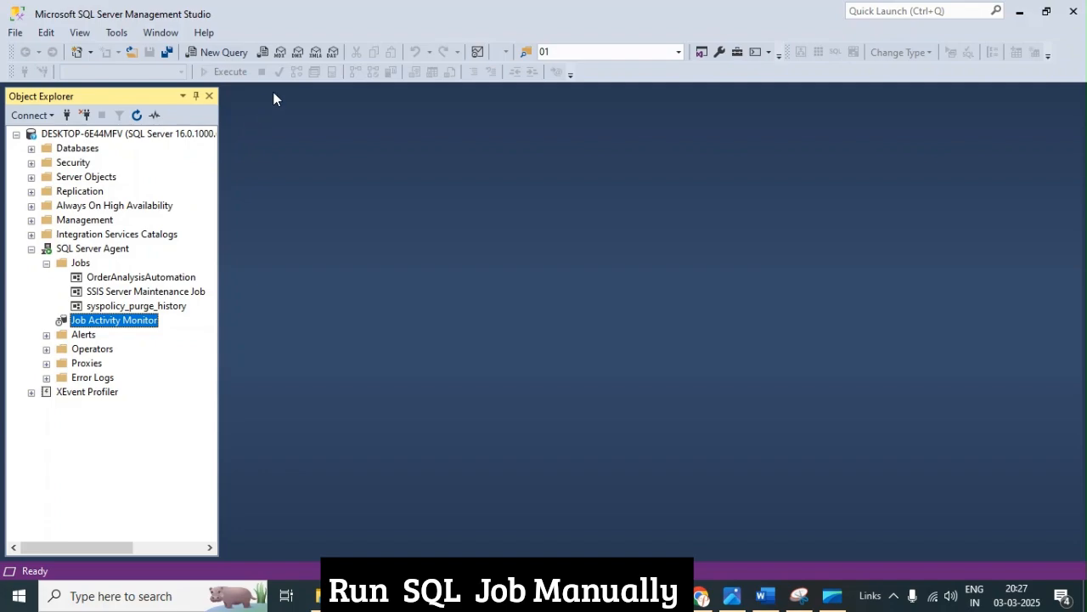
right_click(222, 56)
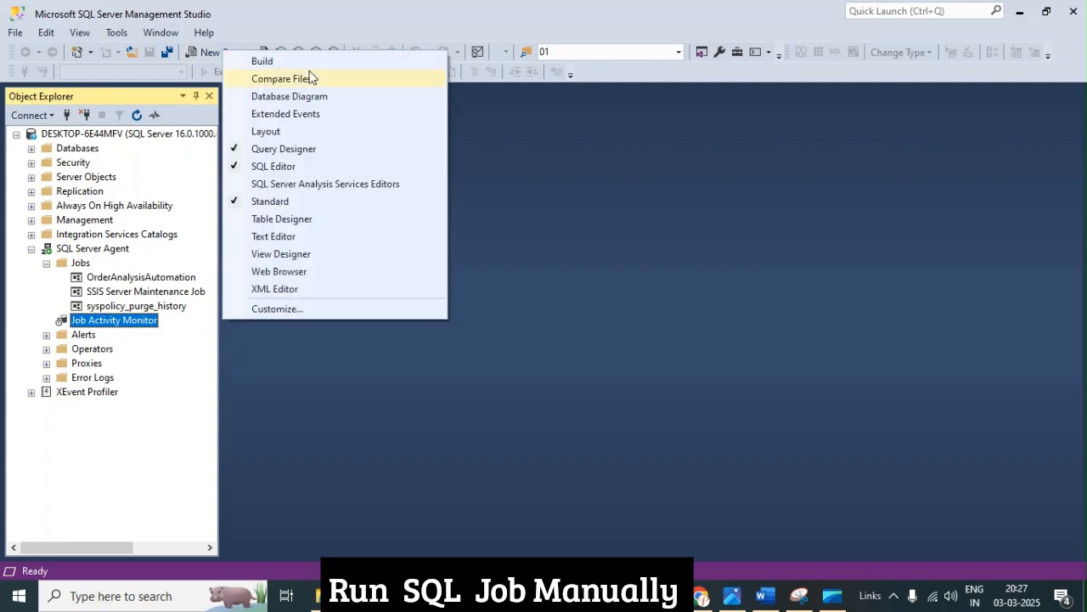
Step: Create a new query window, switch to File Explorer and open the "Lab-16 - Execute SSIS Package Using SQL Server Agent" folder in SSIS Practical
left_click(653, 204)
left_click(224, 51)
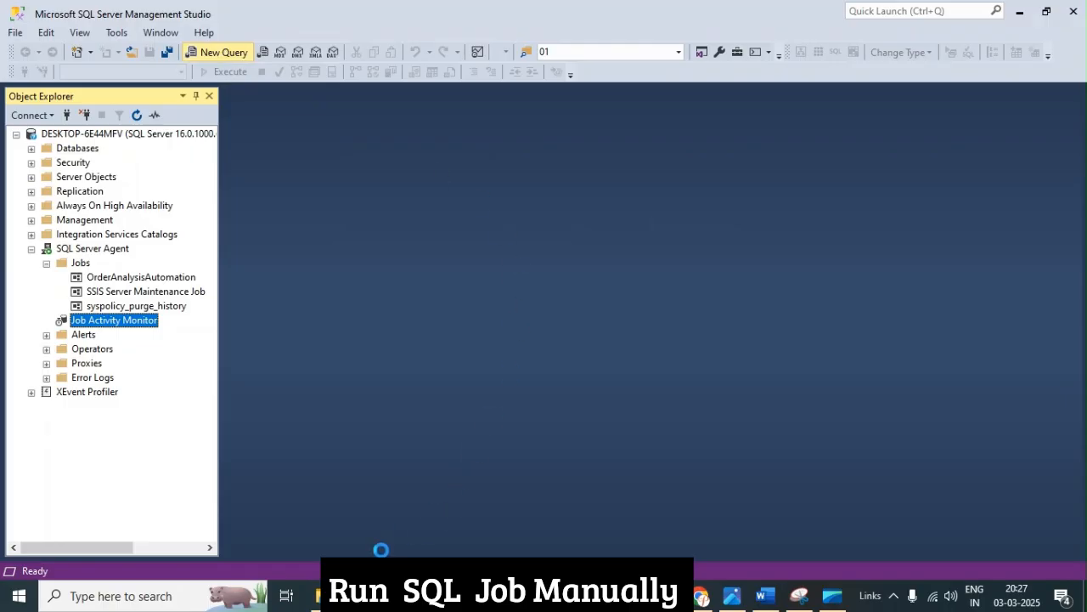
mouse_move(316, 595)
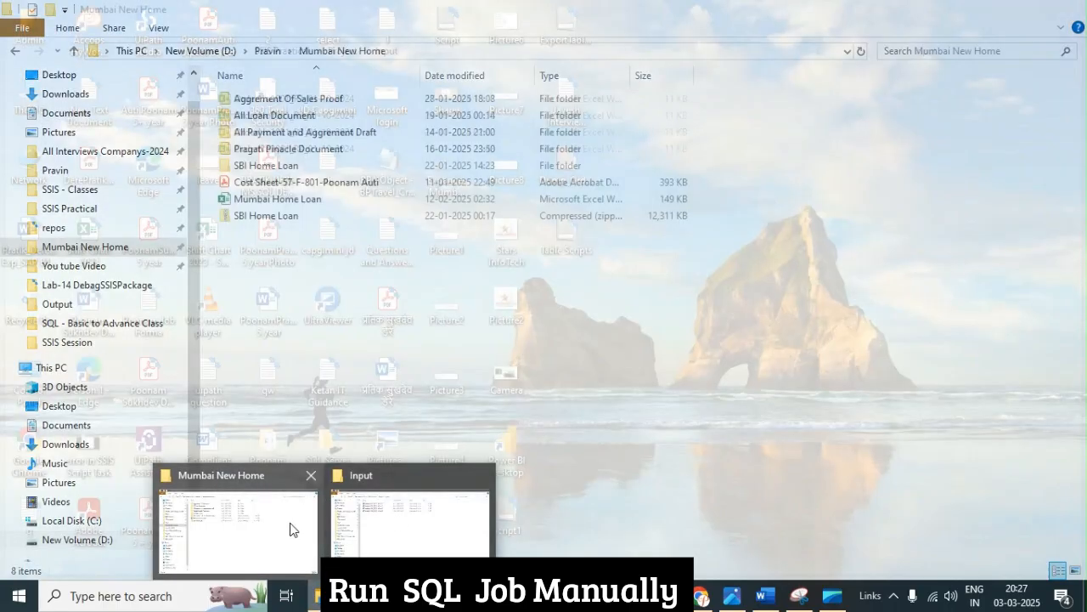
left_click(389, 517)
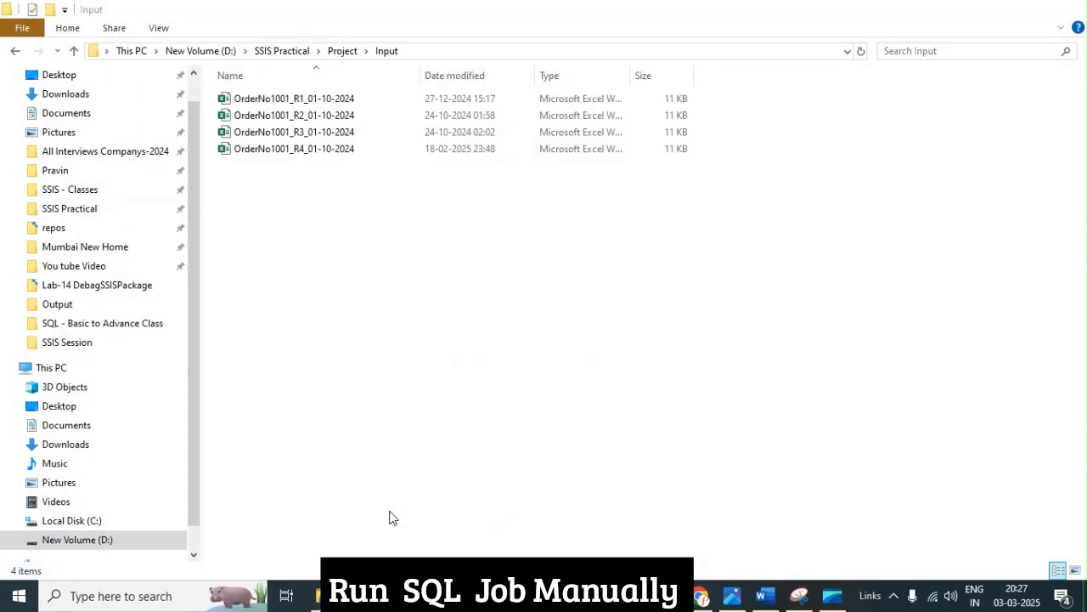
left_click(91, 208)
left_click(89, 190)
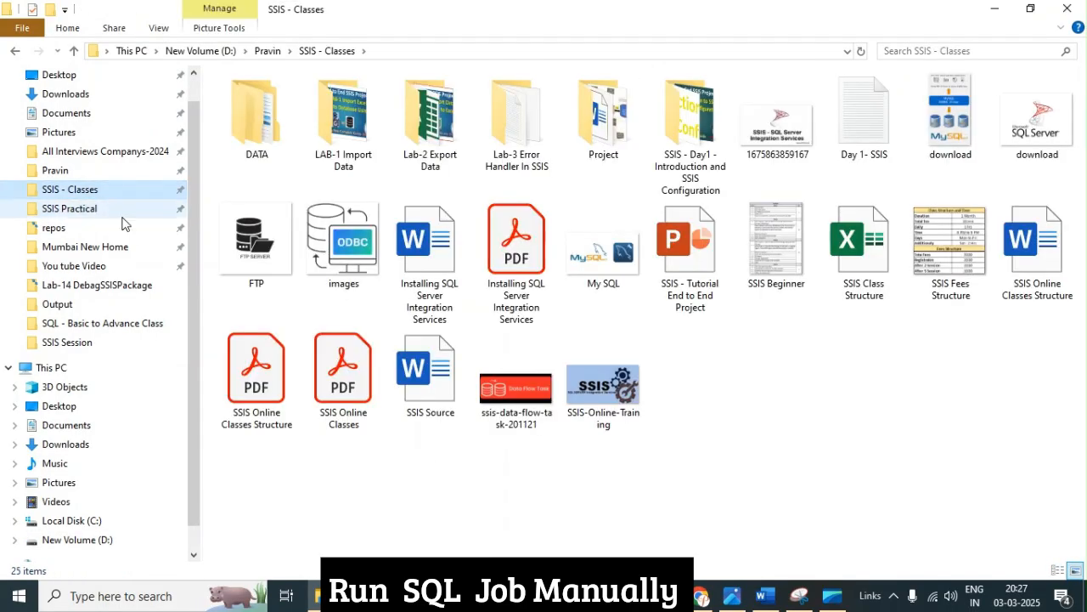
left_click(78, 210)
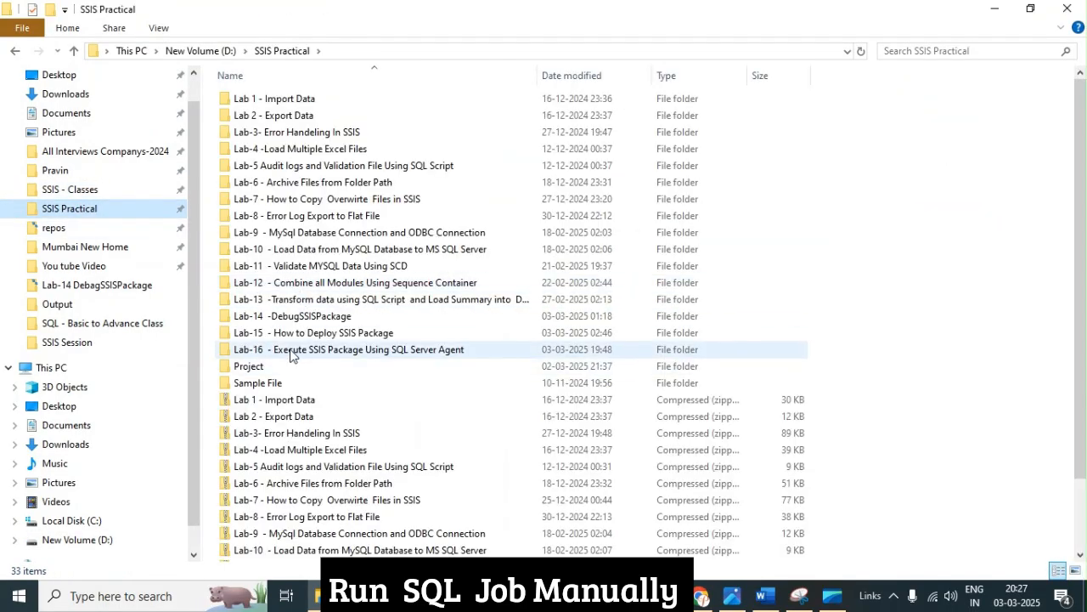
double_click(289, 352)
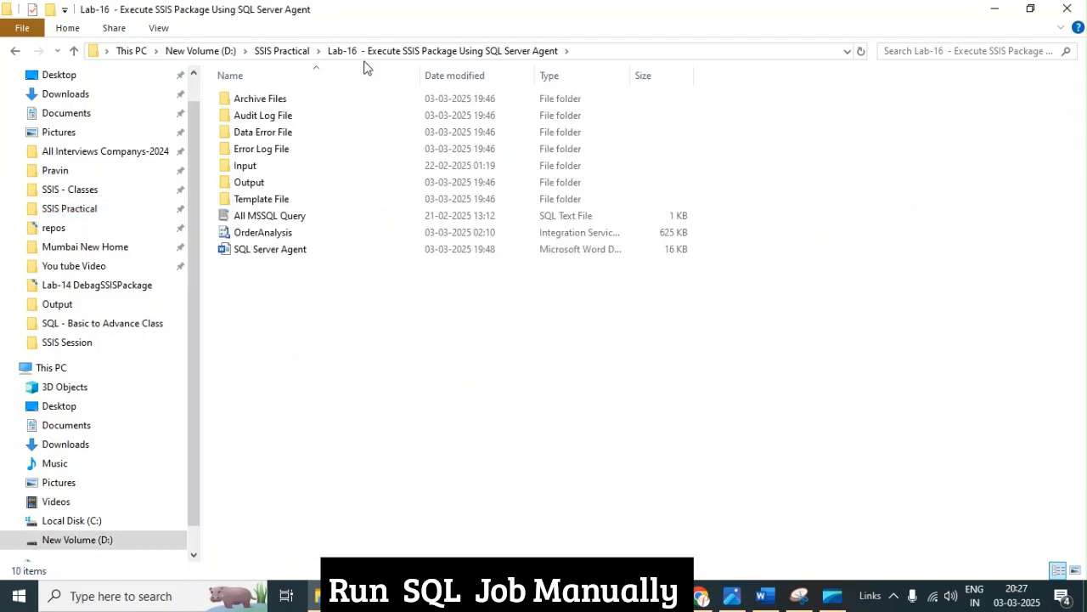
Step: Open the All MSSQL Query file in Notepad and copy its whole script of select and truncate statements
left_click(269, 217)
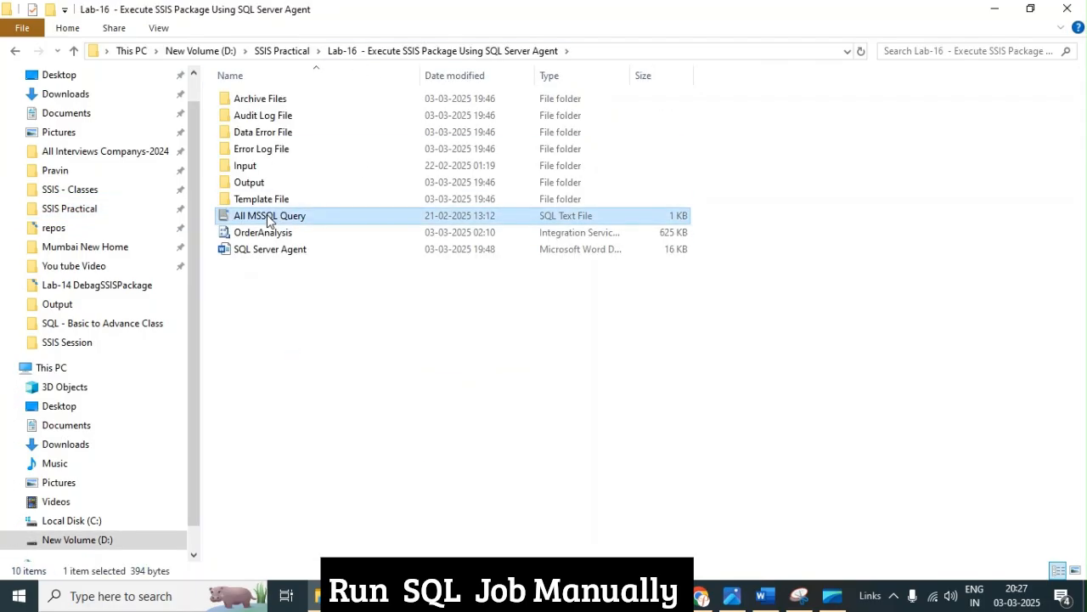
right_click(269, 217)
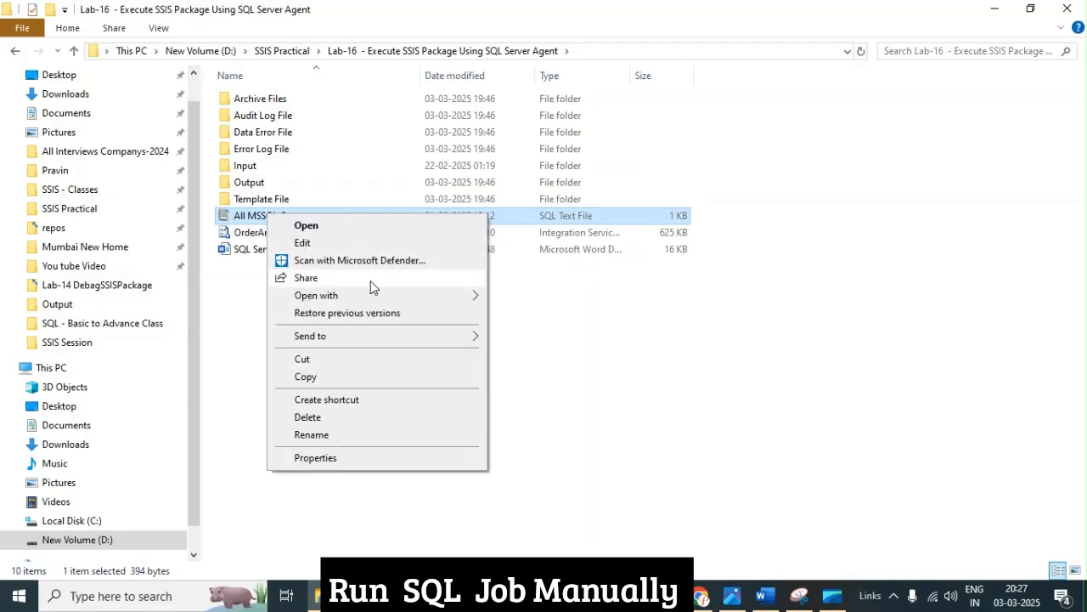
mouse_move(354, 299)
left_click(519, 314)
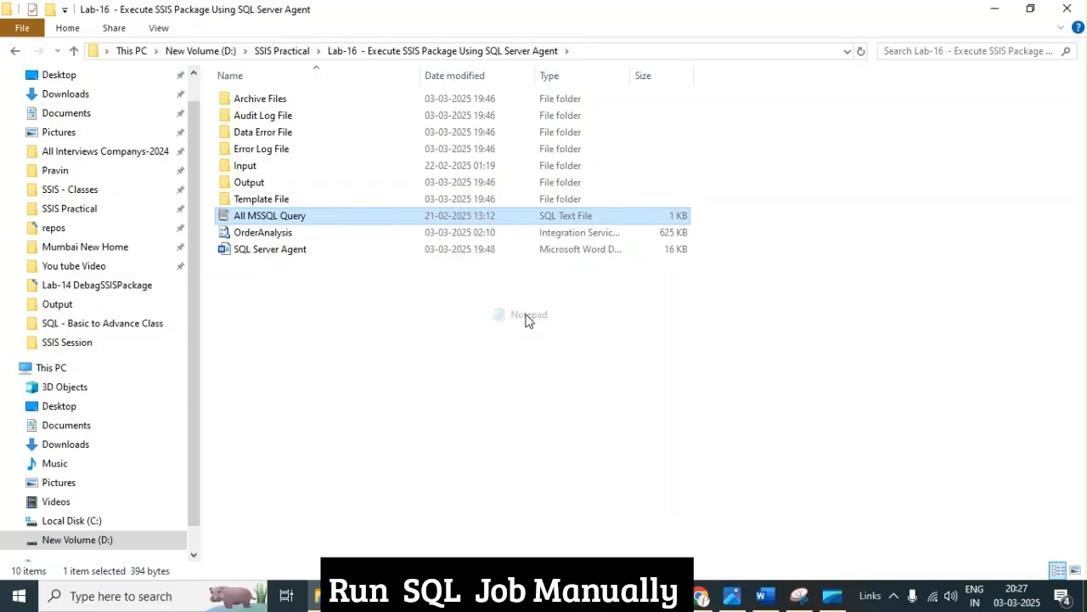
left_click_drag(104, 203, 581, 548)
key("ctrl+c")
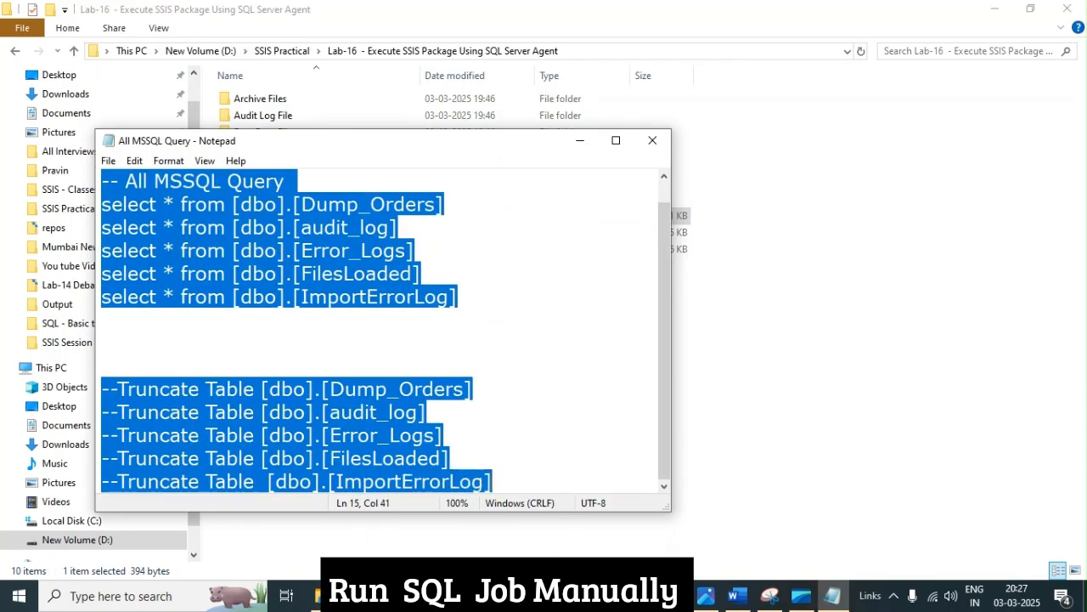
Step: Return to SQL Server Management Studio, paste the script into the new query and set its database to SSIS
left_click(424, 596)
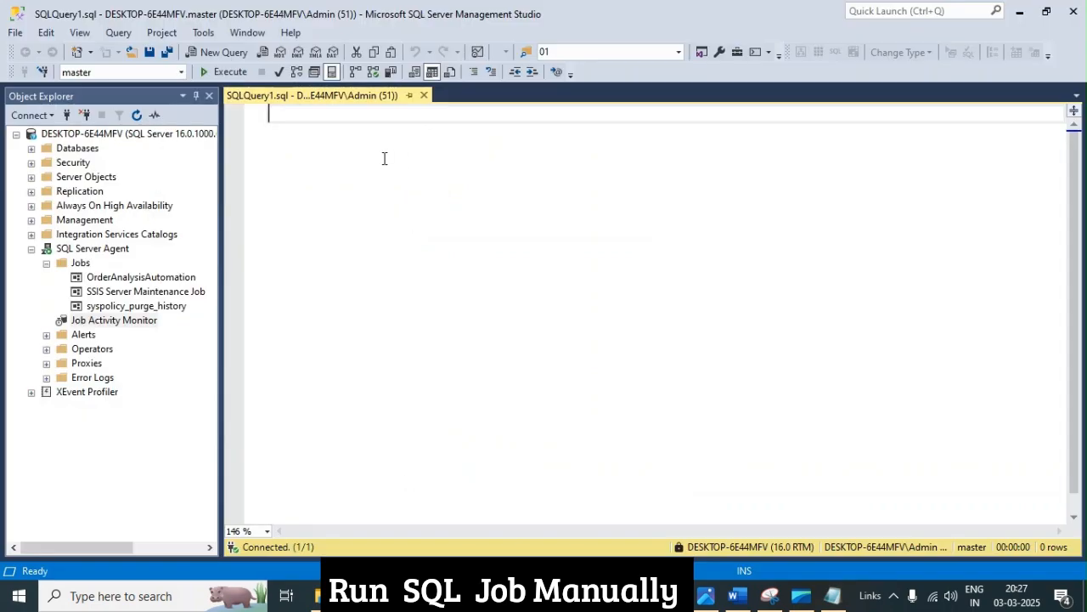
key("ctrl+v")
left_click(181, 72)
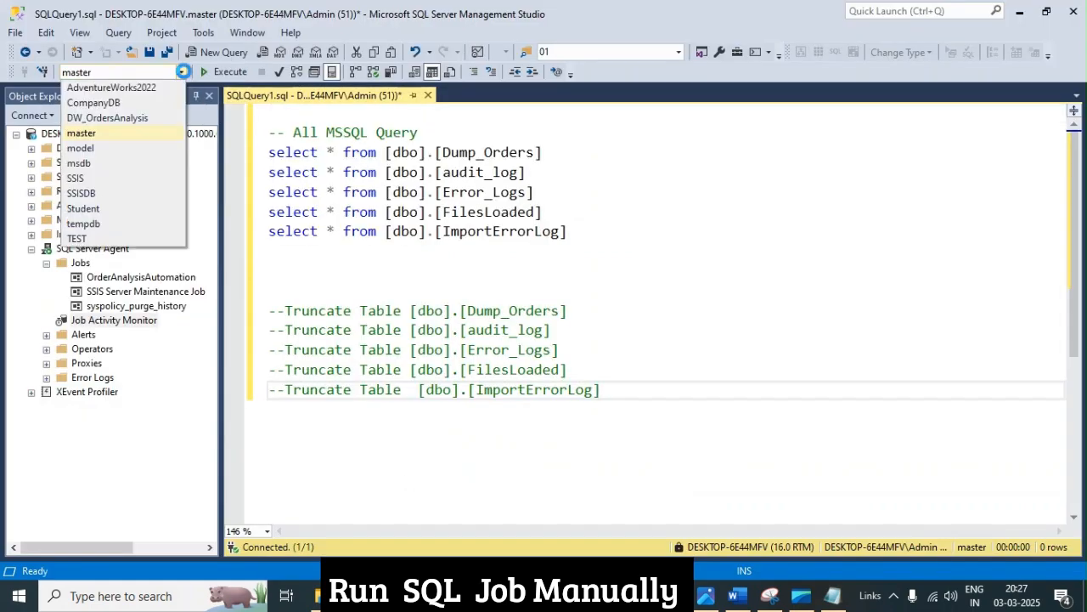
left_click(99, 182)
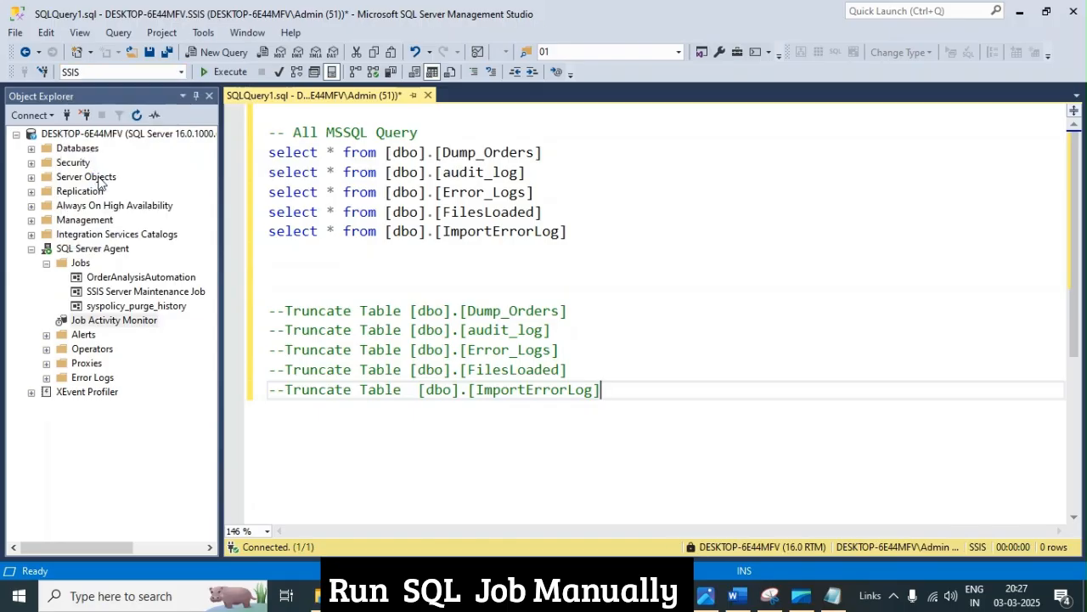
Step: Run only the five select statements to view the order, audit, error, loaded-file and import-error tables, and hide the results
left_click(804, 256)
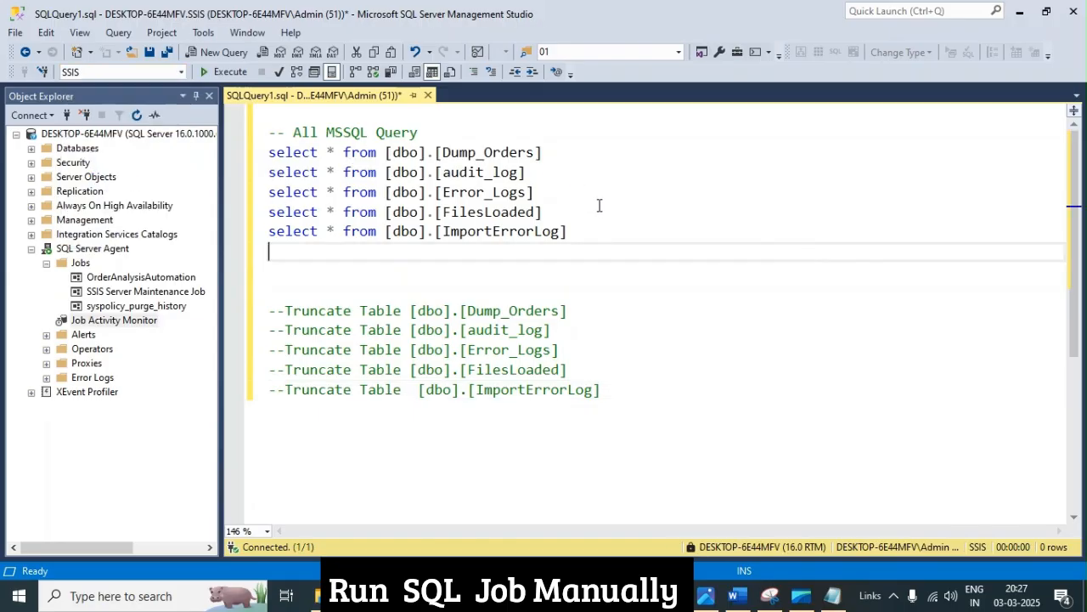
double_click(346, 169)
double_click(277, 153)
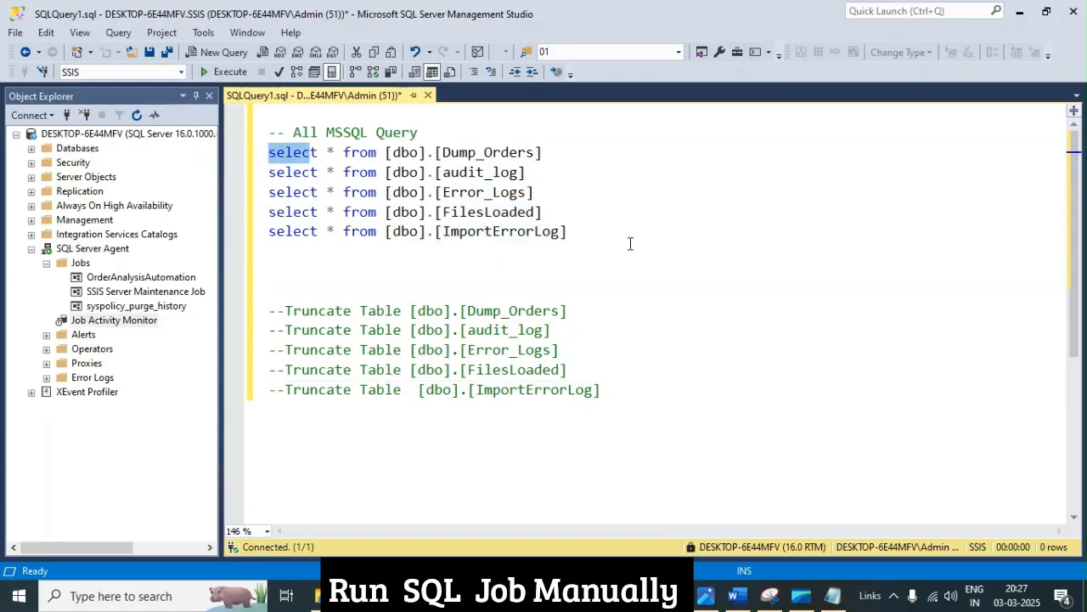
left_click_drag(627, 242, 272, 160)
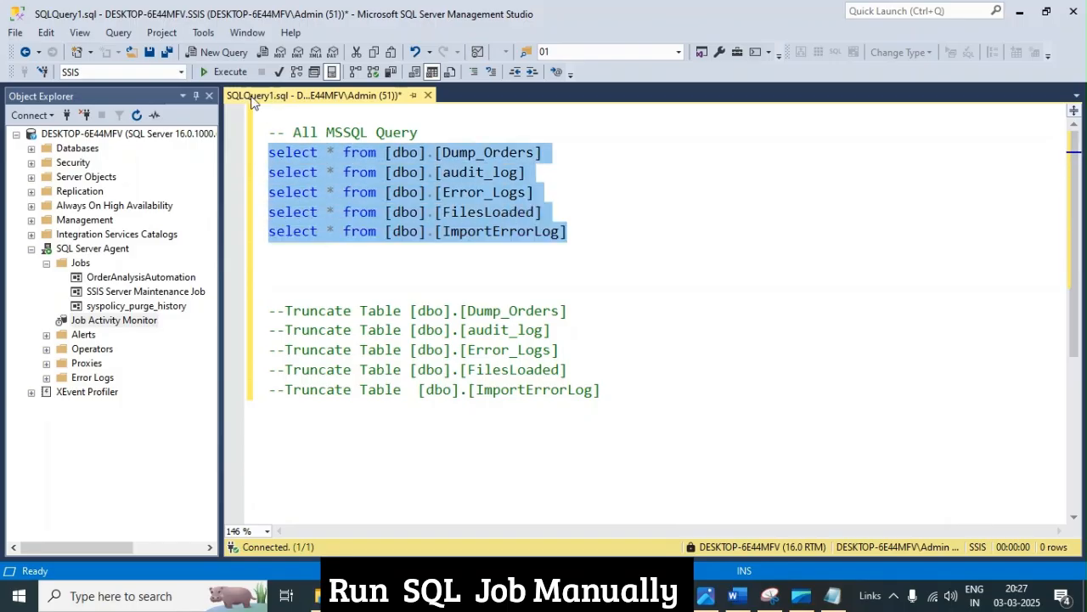
left_click(226, 72)
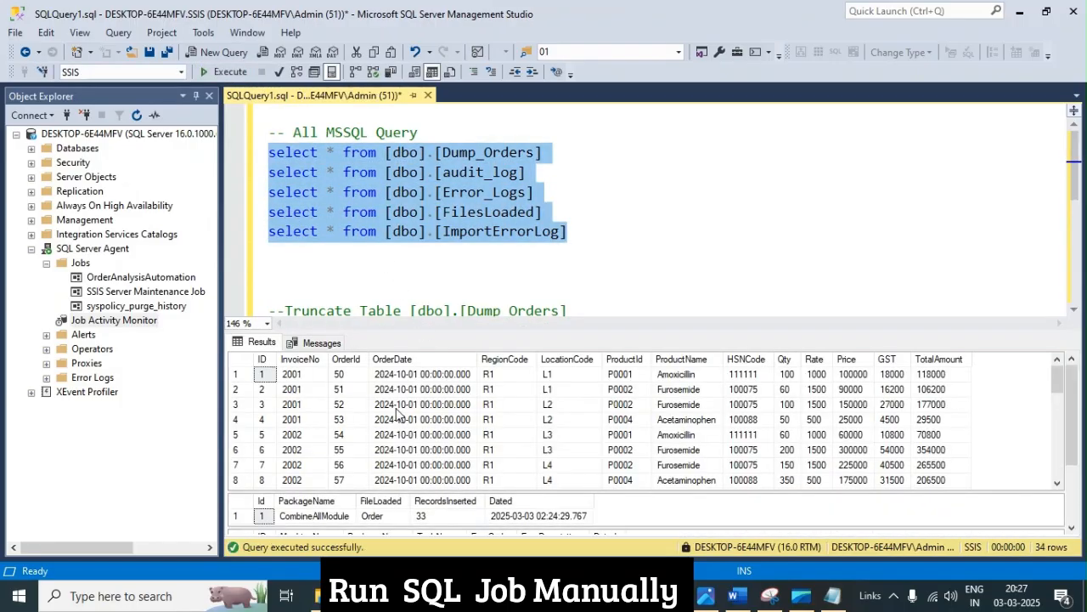
left_click(574, 269)
key("ctrl+r")
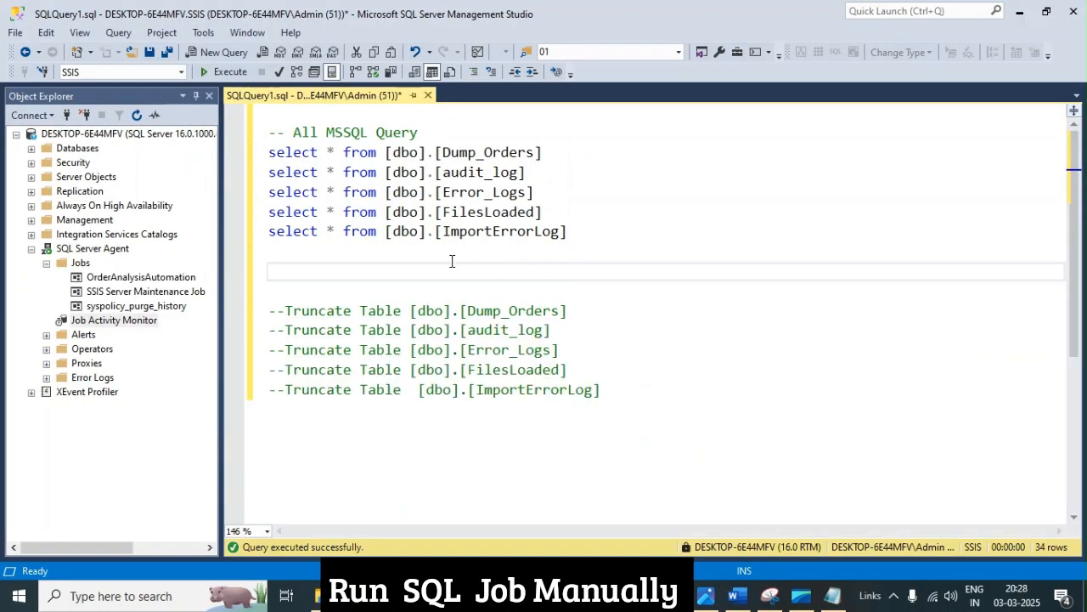
Step: Uncomment the five Truncate Table statements, execute them to empty the tables, and hide the messages
left_click_drag(269, 290, 638, 403)
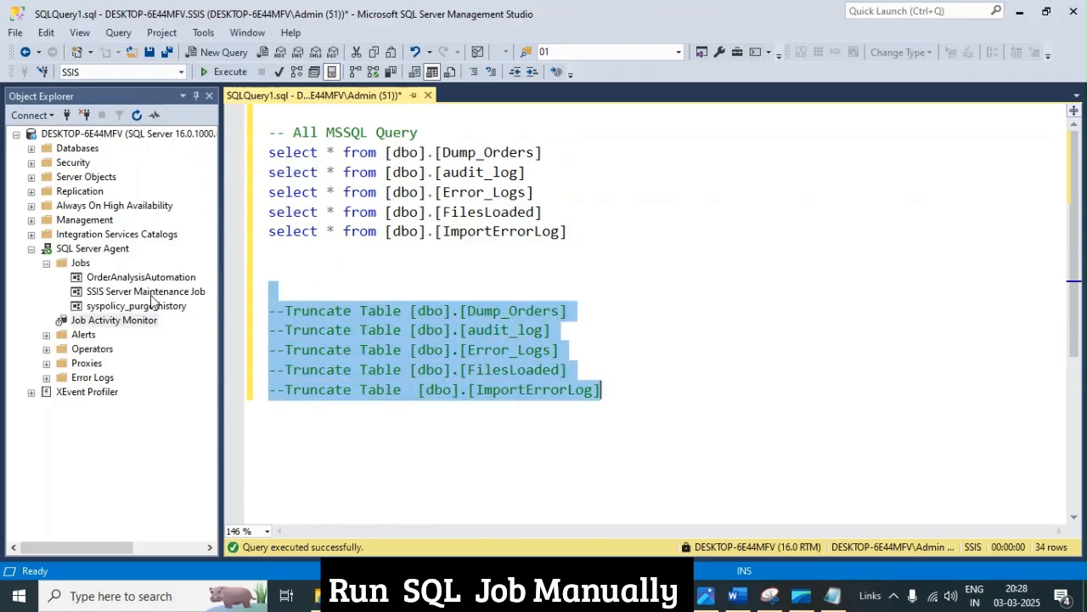
left_click(472, 73)
left_click(491, 73)
left_click(491, 73)
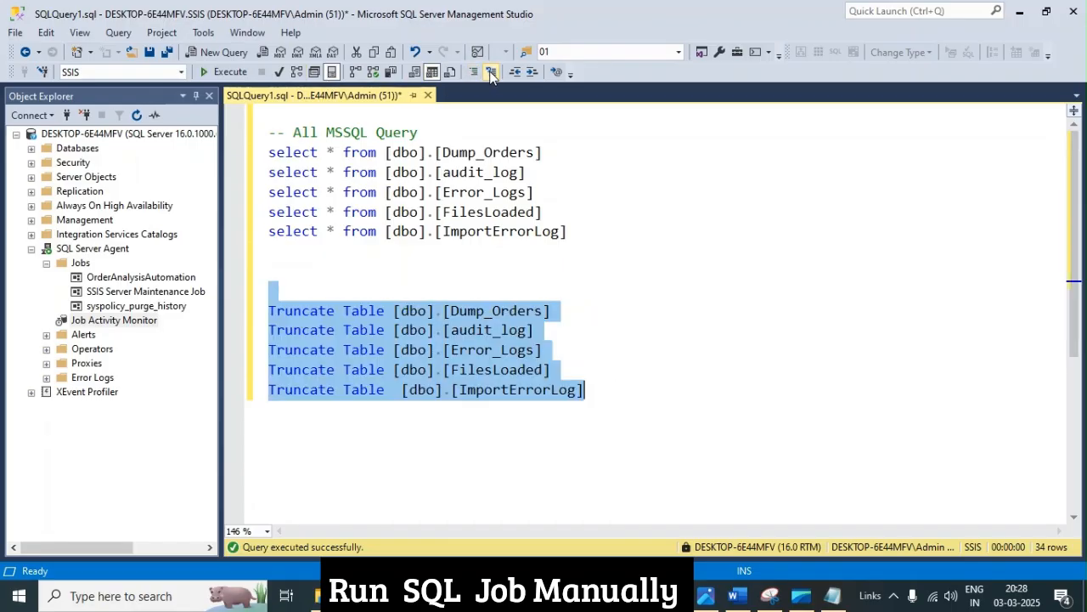
left_click(230, 72)
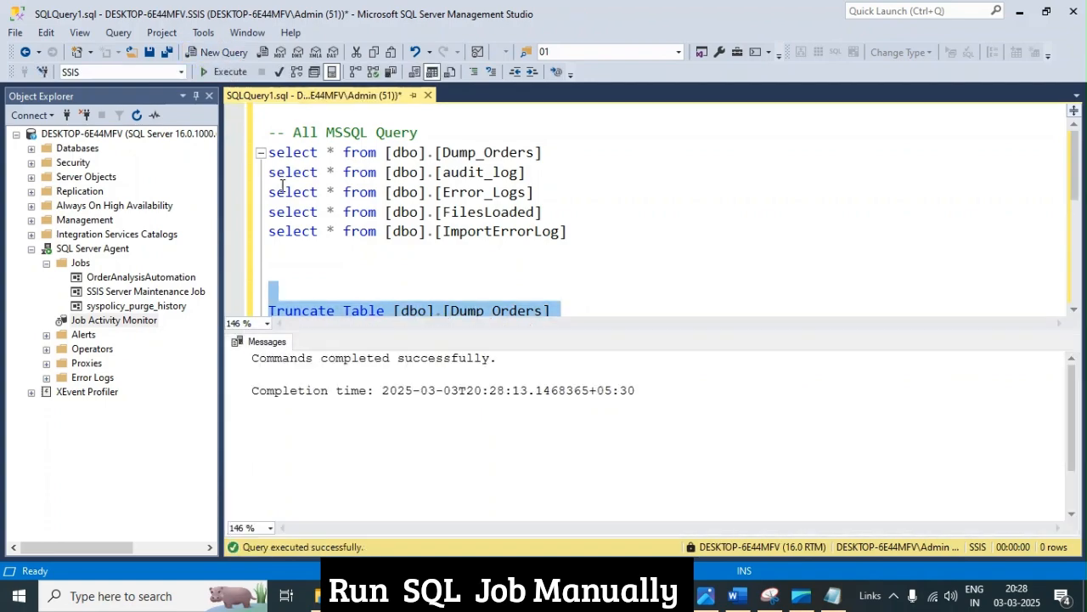
left_click(332, 280)
key("ctrl+r")
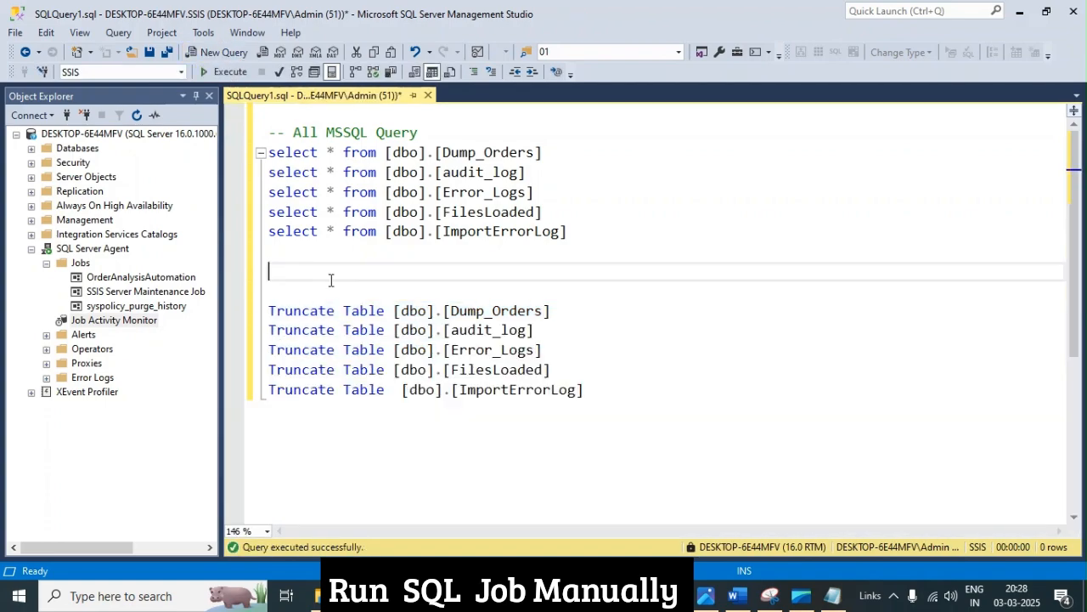
Step: Comment out the five Truncate Table statements again
left_click_drag(586, 390, 267, 310)
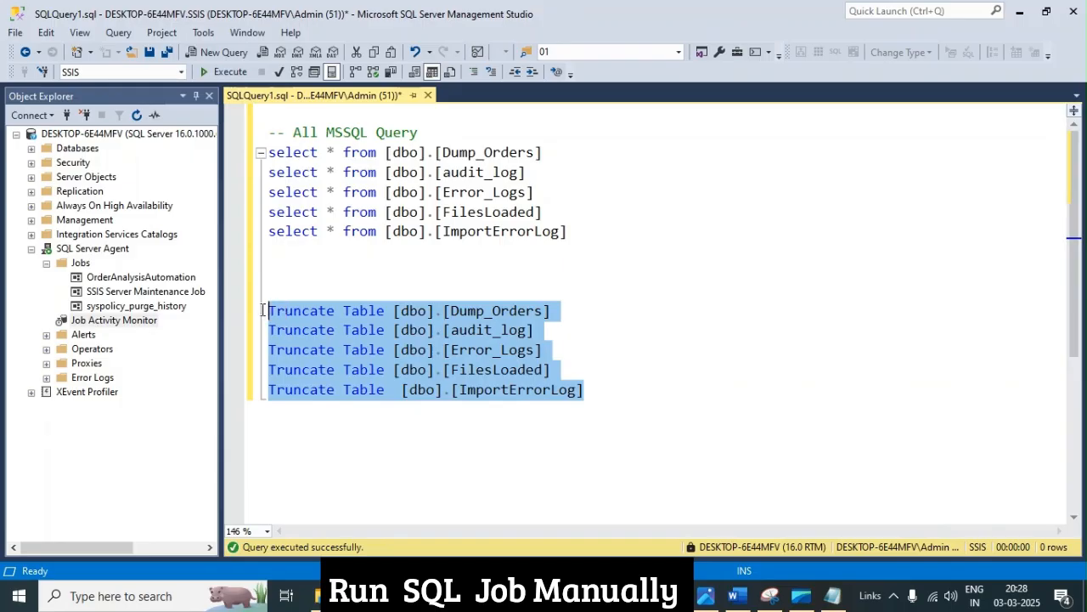
left_click(490, 72)
left_click(598, 272)
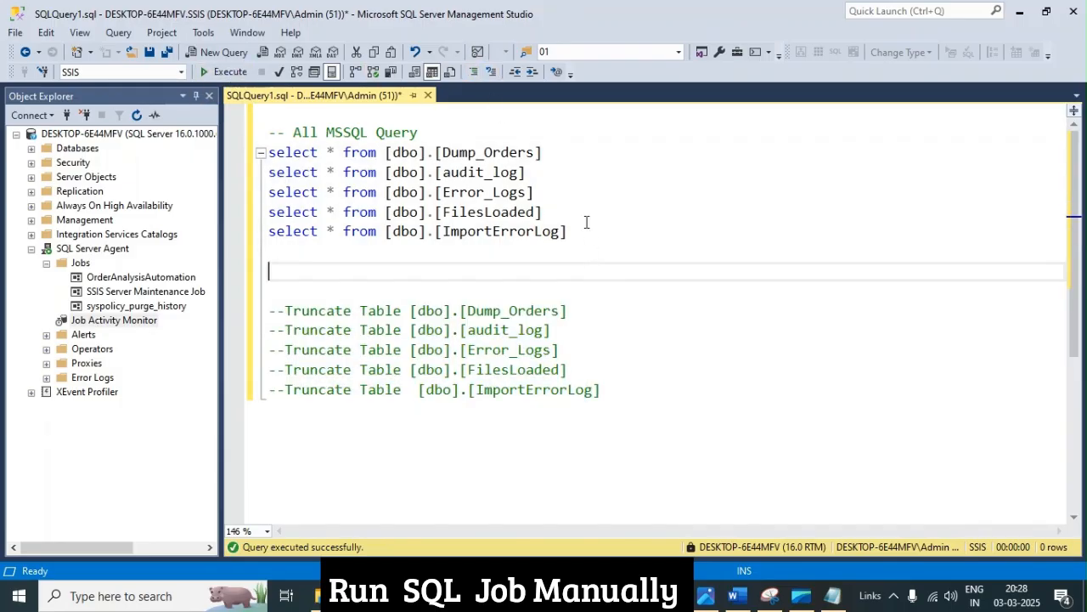
Step: Rerun the five select statements to check the contents of the truncated tables
left_click_drag(569, 226, 268, 153)
left_click(224, 71)
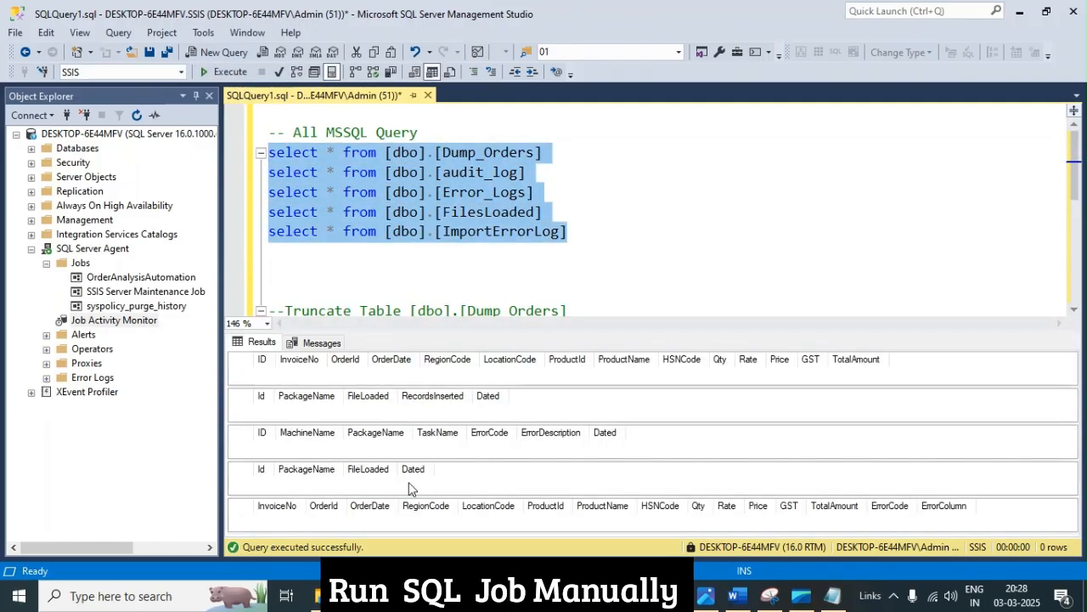
left_click(461, 231)
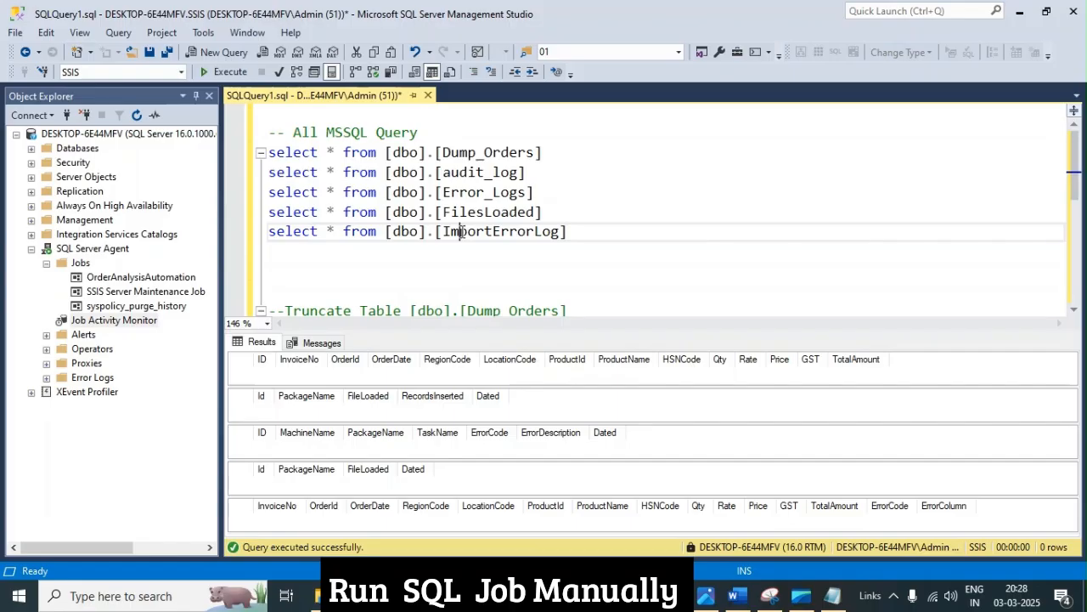
left_click(602, 243)
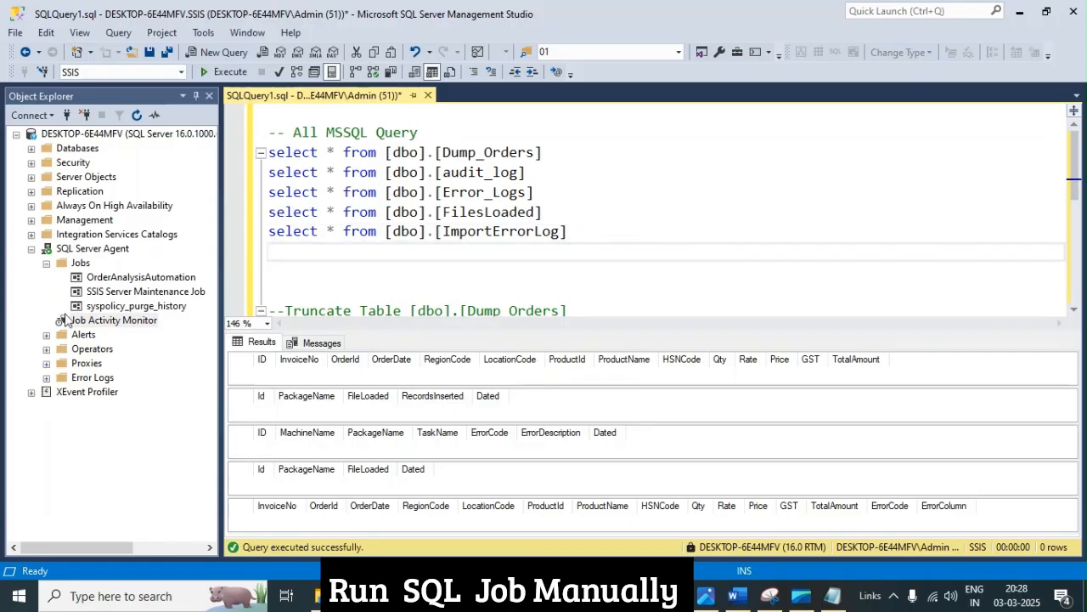
Step: Start the OrderAnalysisAutomation job manually from SQL Server Agent's Jobs and close the Start Jobs dialog once it finishes
right_click(97, 279)
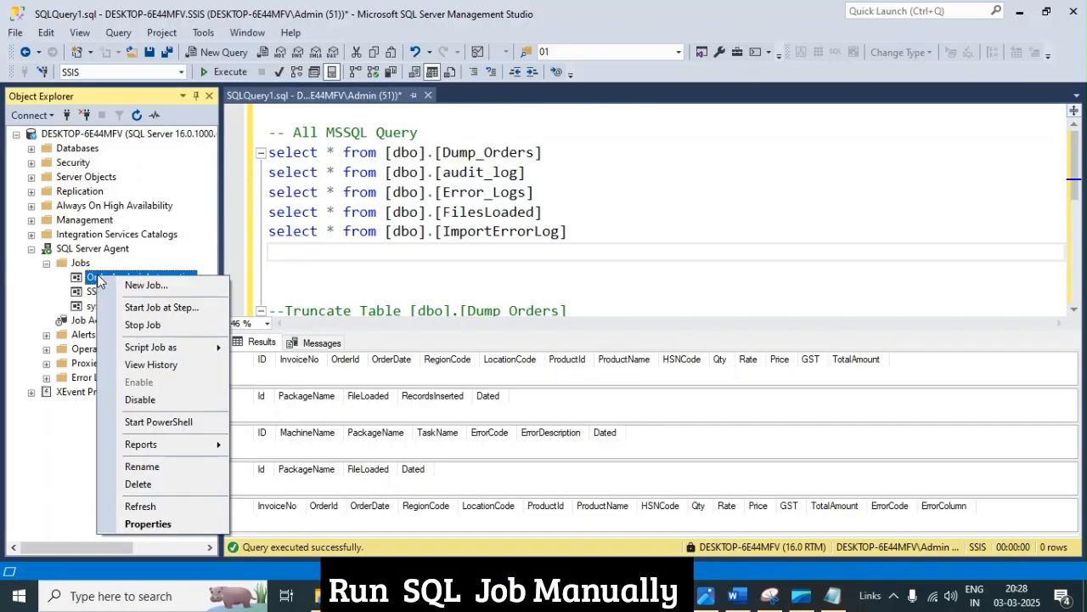
left_click(499, 296)
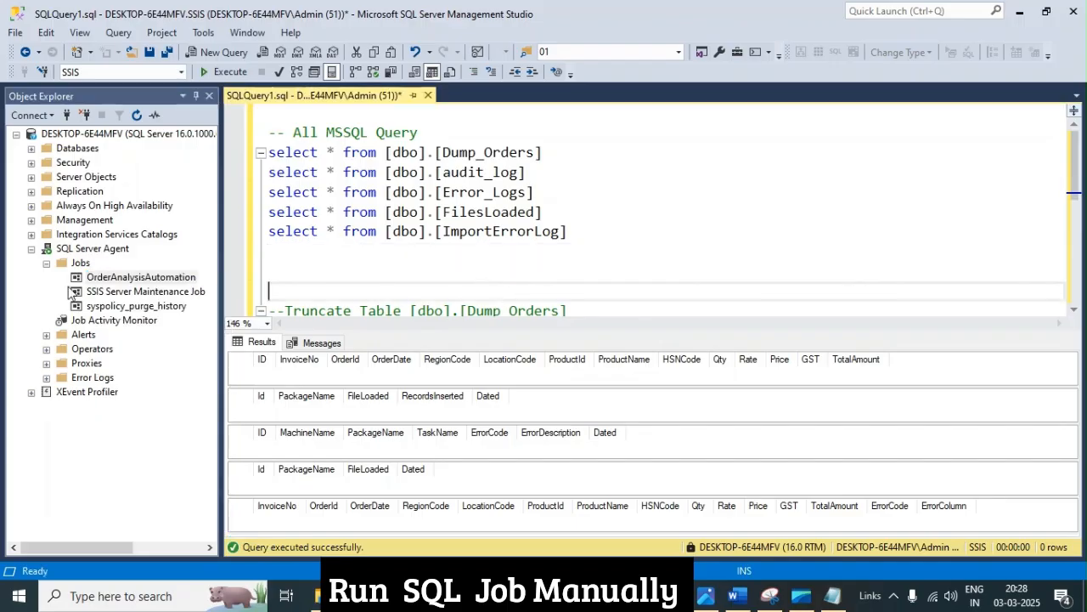
left_click(46, 263)
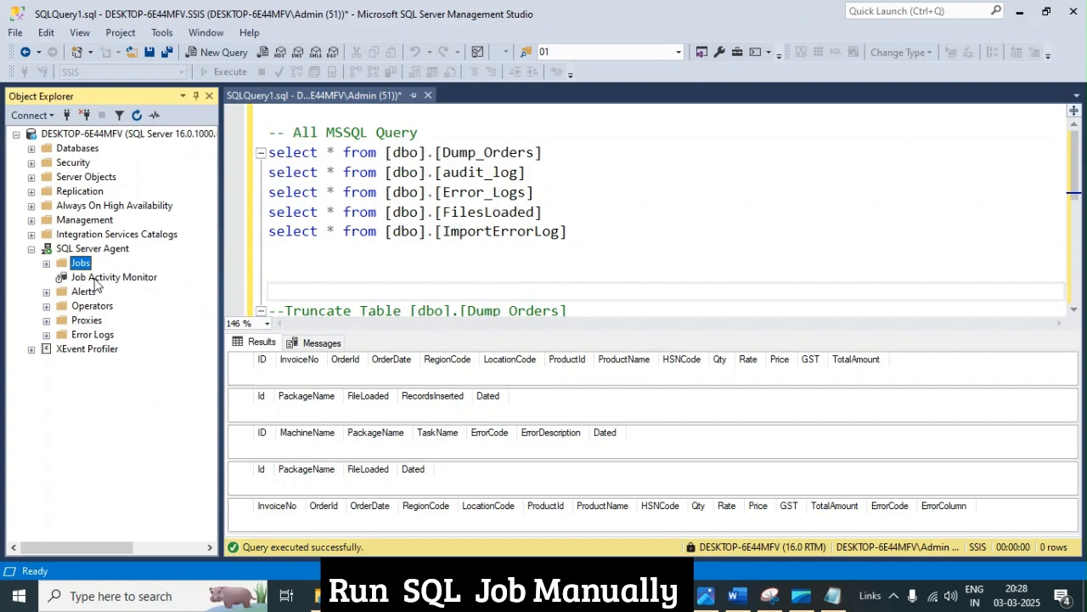
left_click(47, 263)
left_click(98, 279)
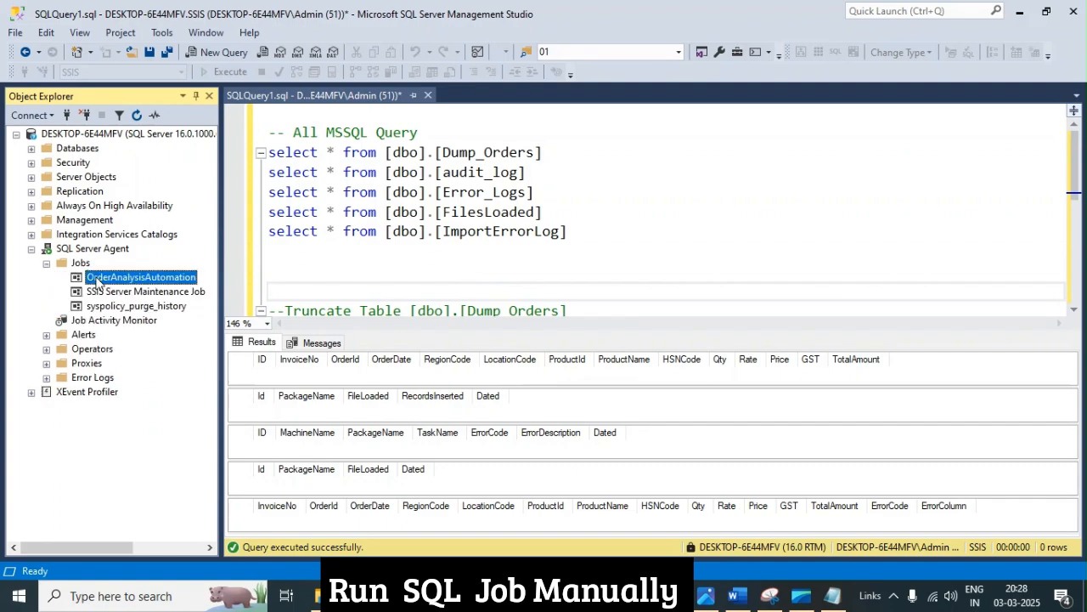
right_click(98, 282)
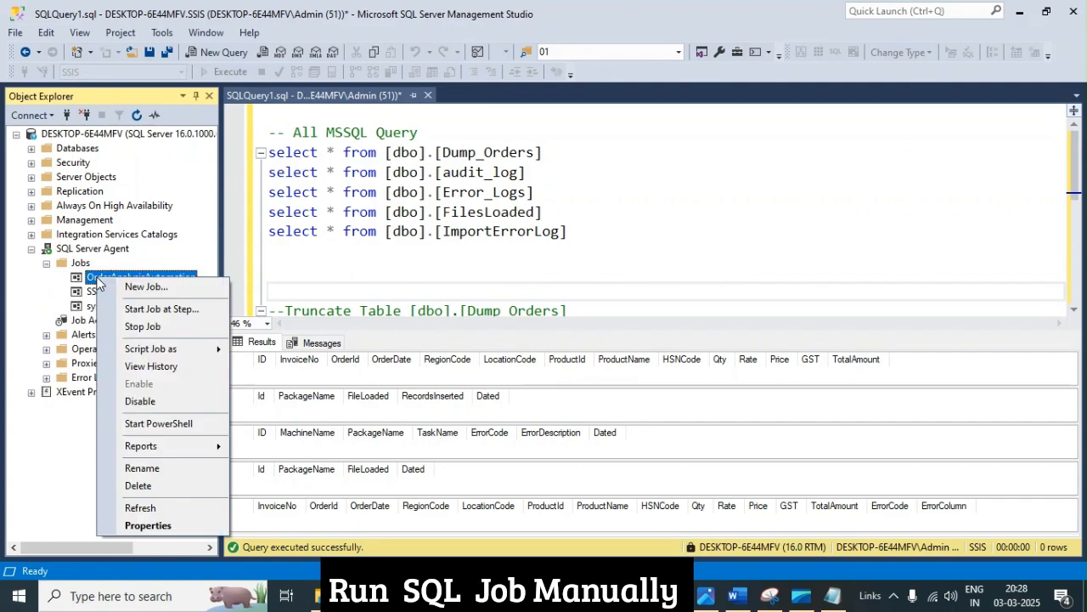
left_click(165, 310)
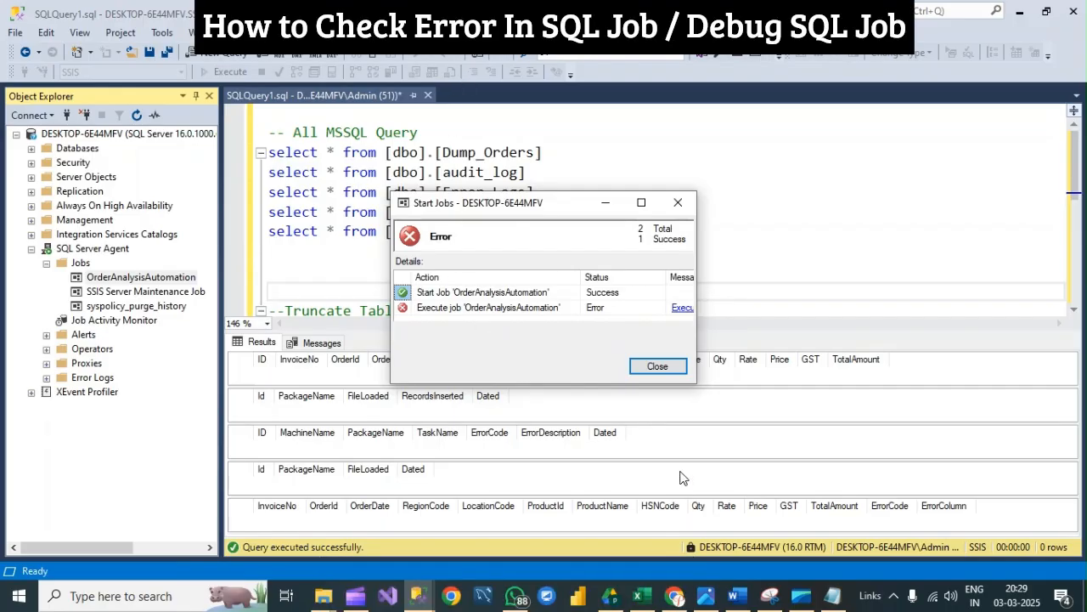
left_click(658, 366)
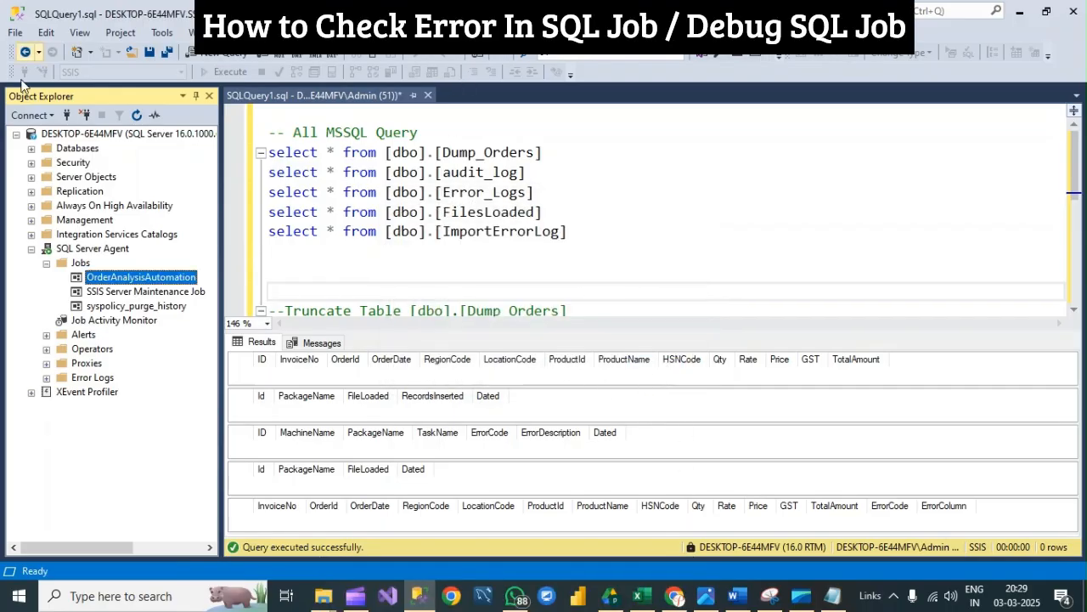
Step: View the job history of OrderAnalysisAutomation, expand the most recent failed run, and select its step 1 entry
right_click(121, 279)
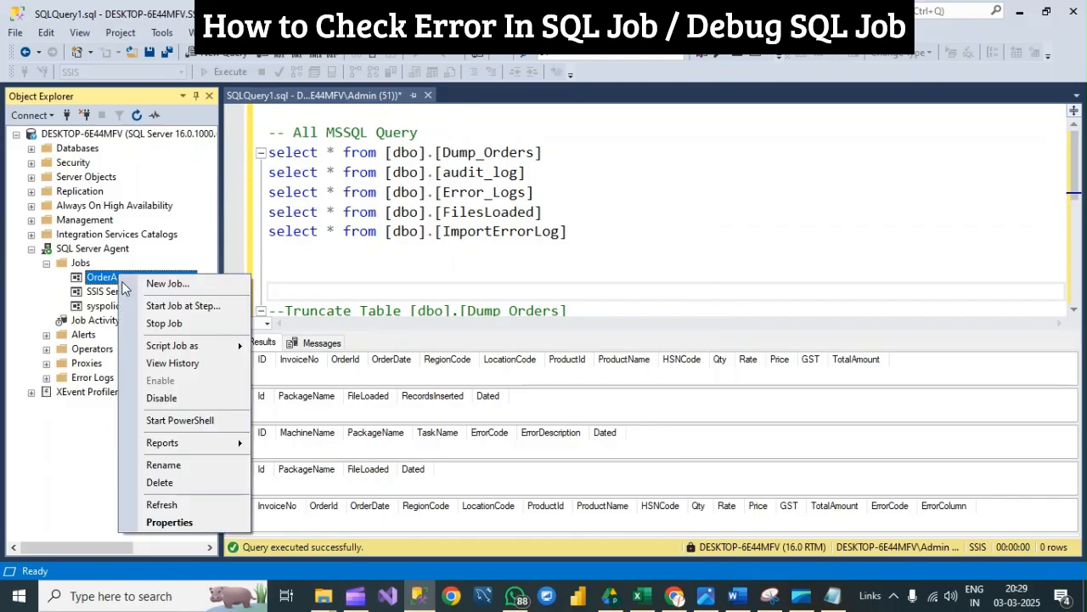
left_click(174, 363)
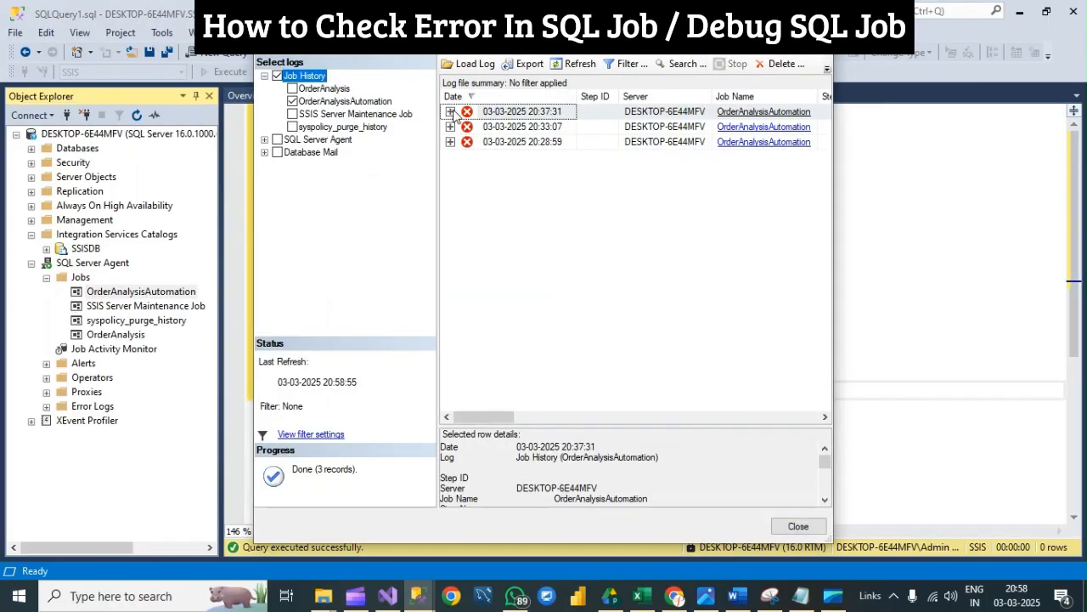
left_click(450, 111)
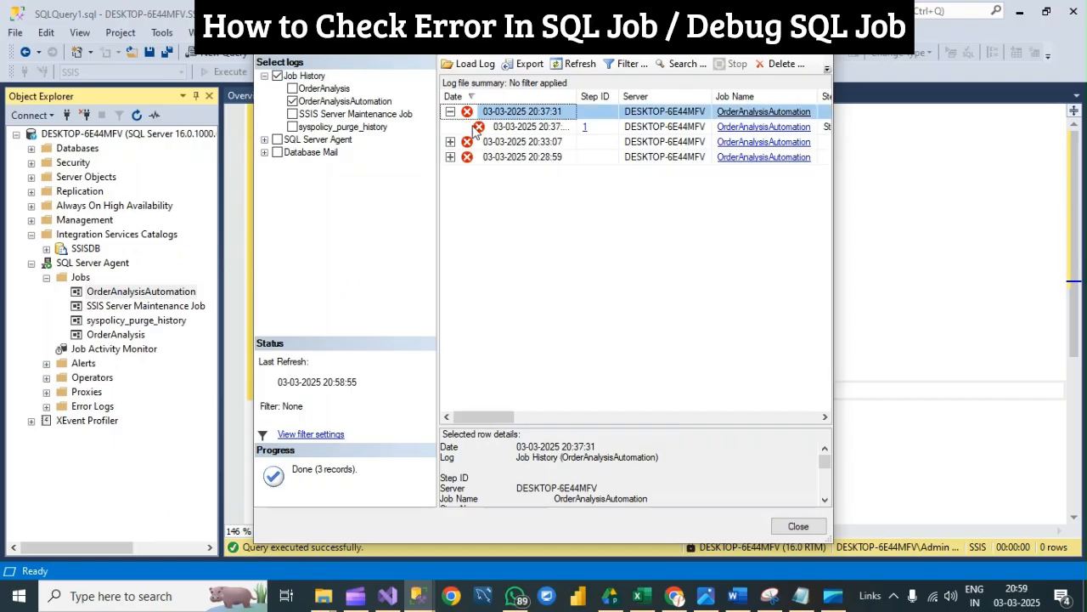
left_click(544, 130)
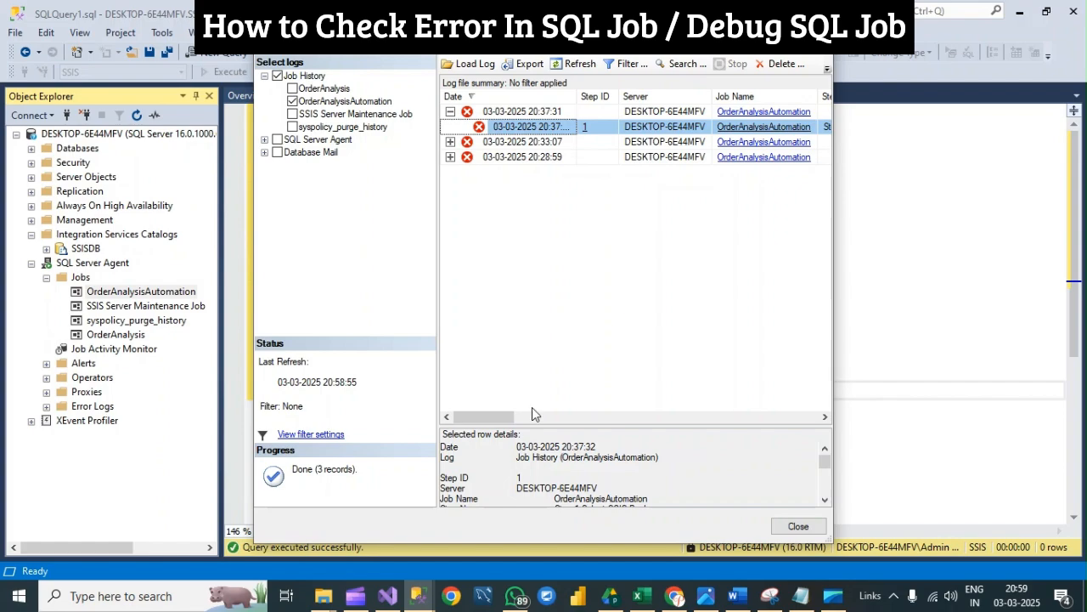
left_click(475, 456)
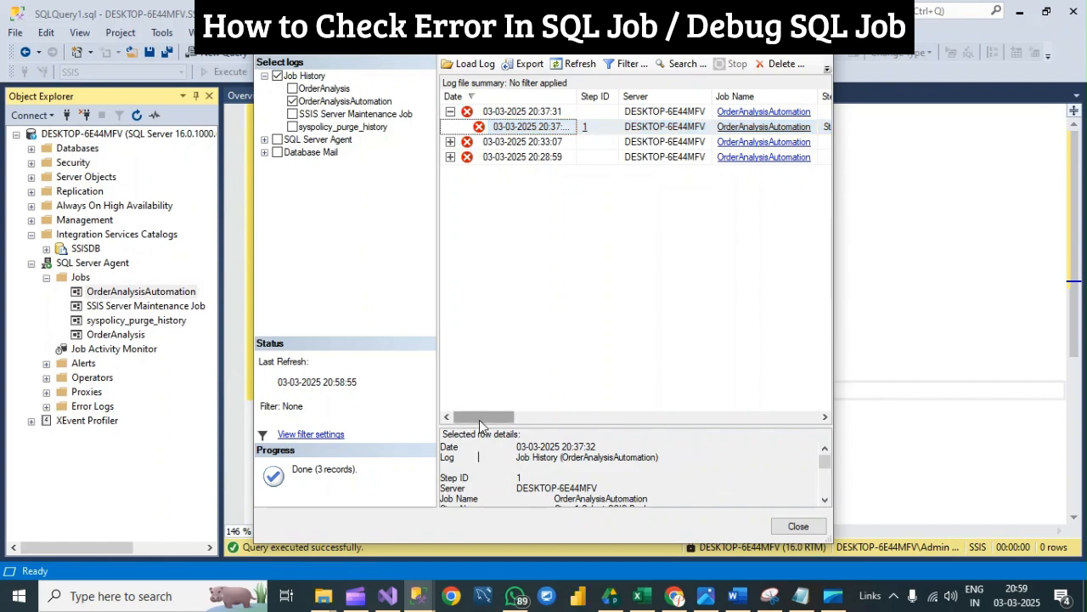
left_click_drag(480, 420, 517, 423)
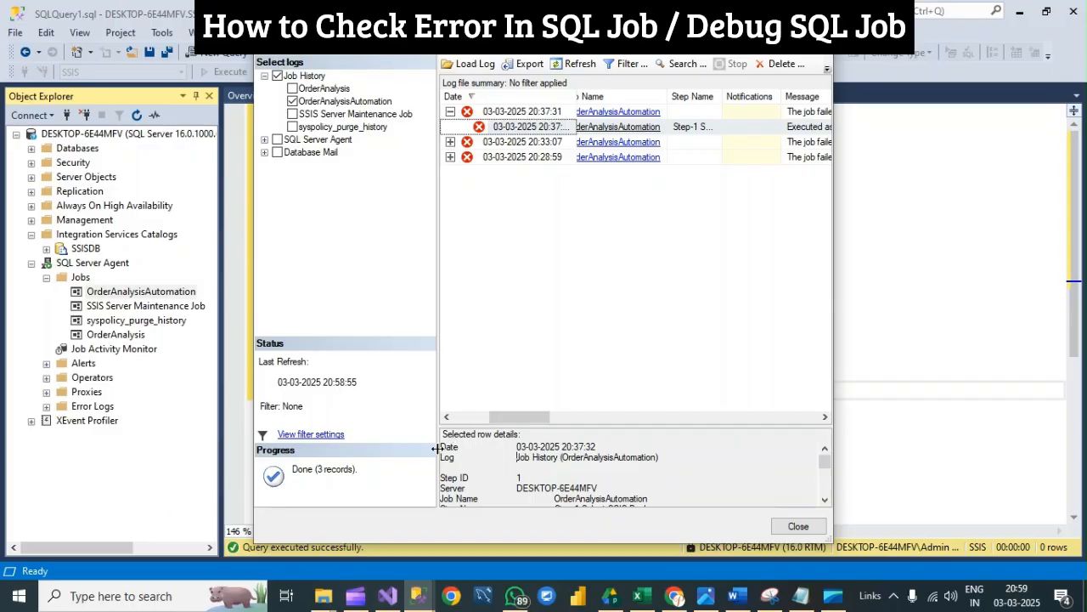
Step: Copy the full row details of the failed step and paste them into Notepad, replacing the old text there
left_click_drag(440, 448, 644, 556)
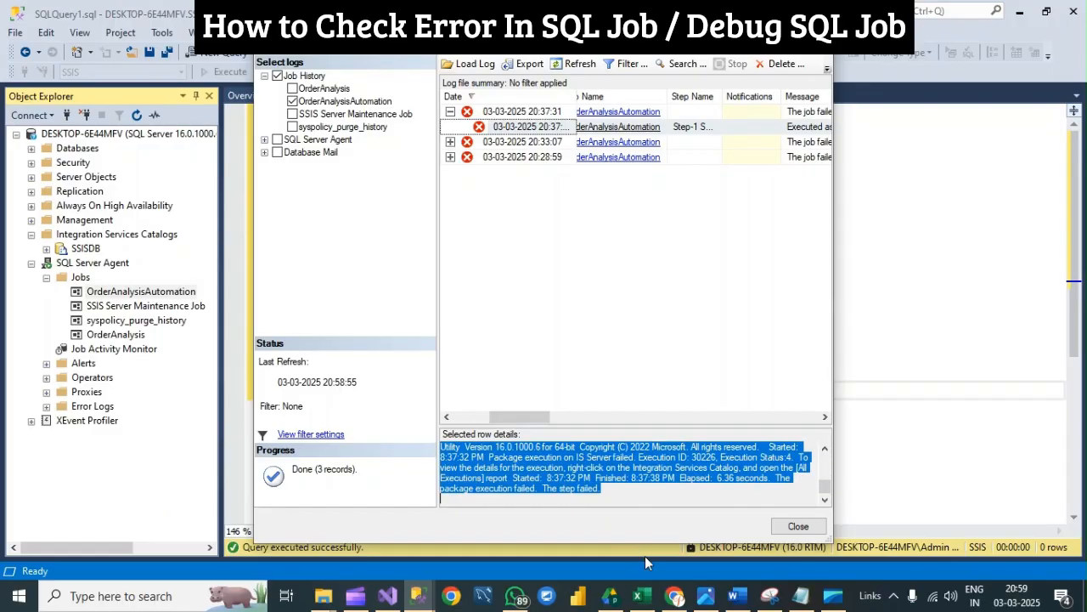
left_click(800, 595)
left_click(473, 363)
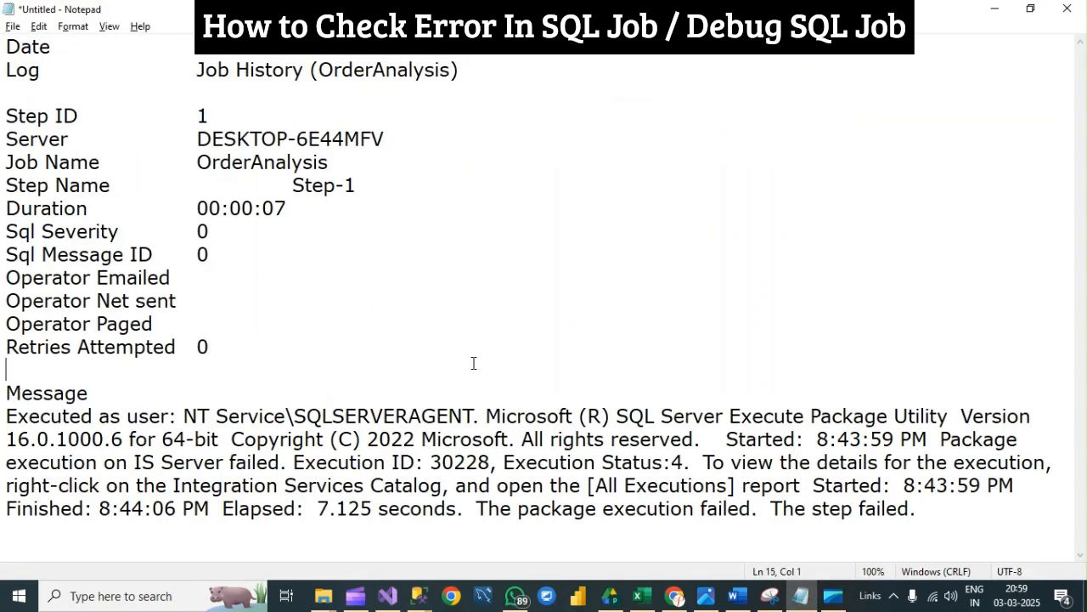
key("ctrl+a")
key("Delete")
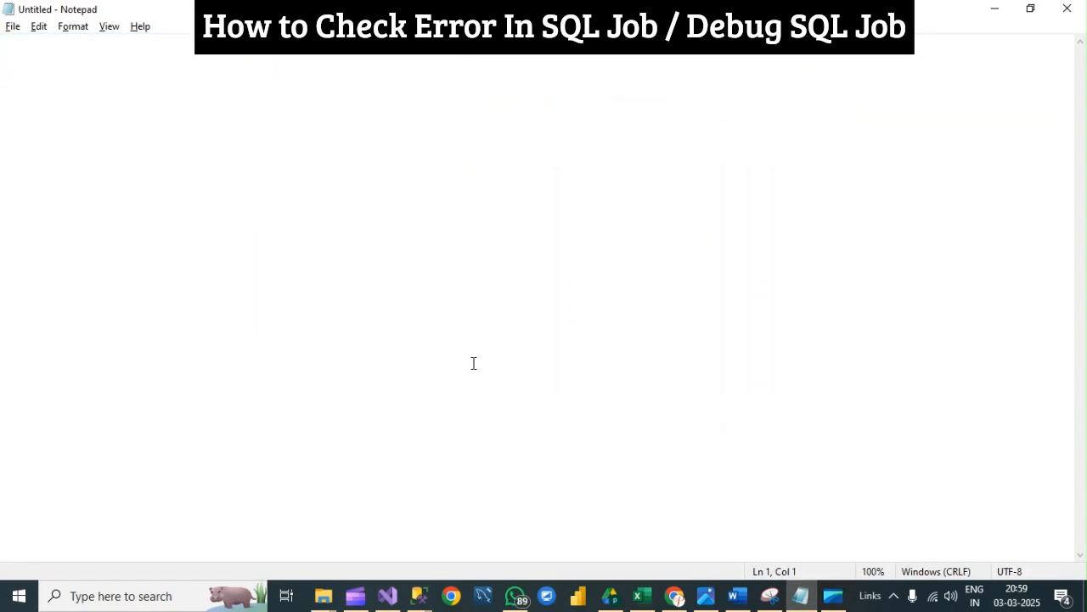
key("ctrl+v")
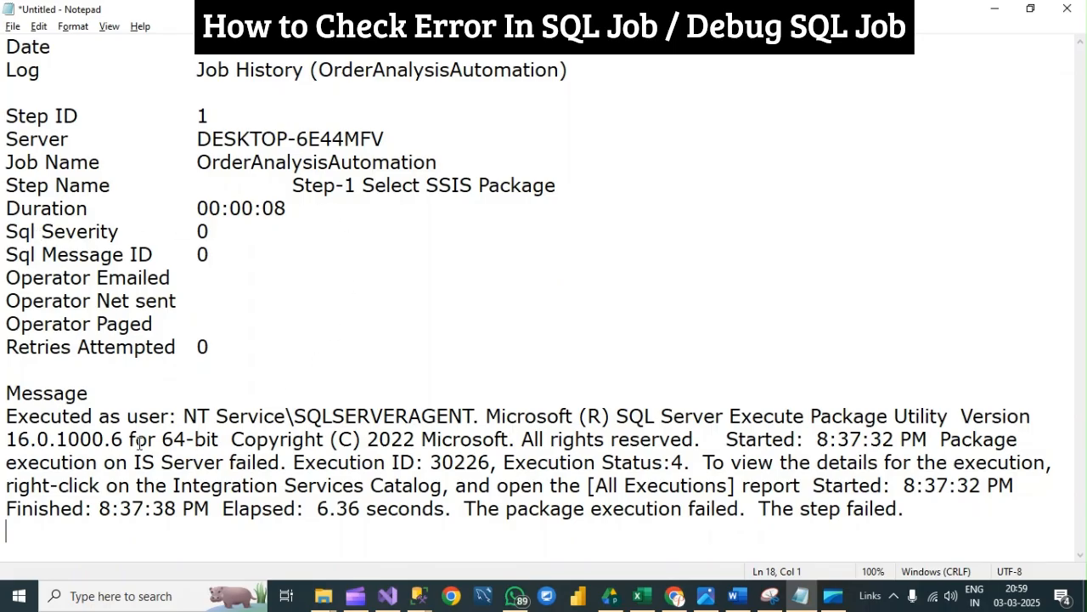
Step: Read the pasted error message, examining the execution ID, the execution status, and the instructions for viewing the execution details
left_click(33, 392)
left_click_drag(184, 438, 207, 438)
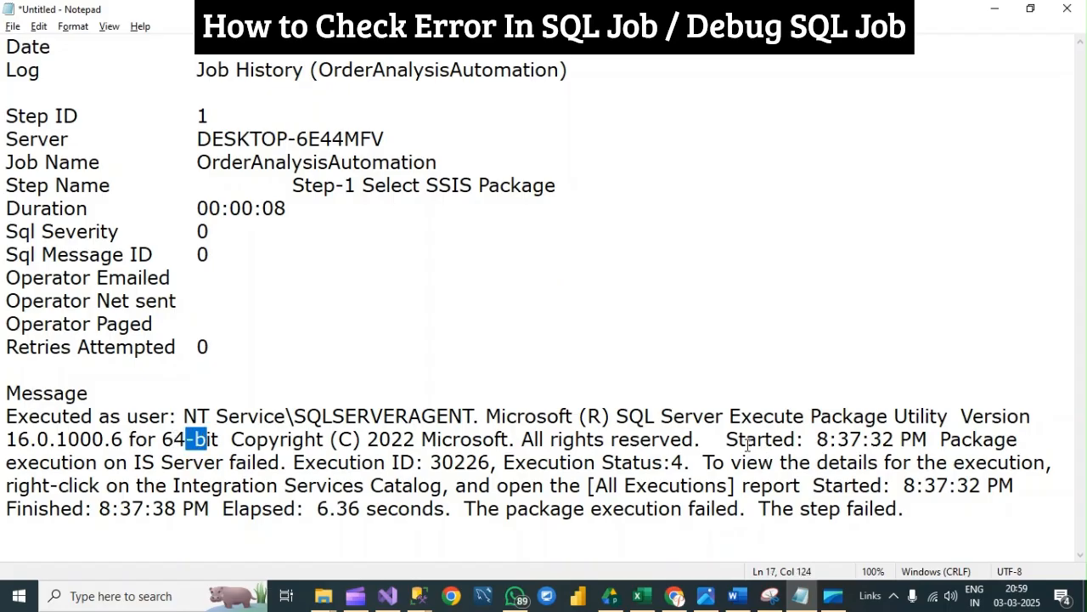
left_click_drag(934, 439, 270, 478)
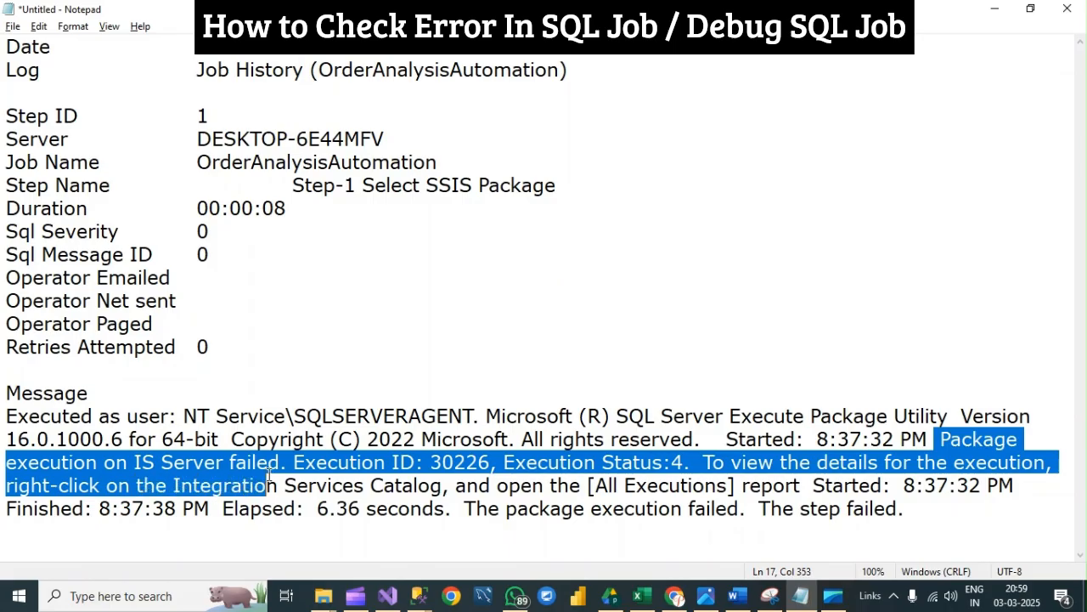
left_click(431, 461)
left_click_drag(436, 461, 478, 461)
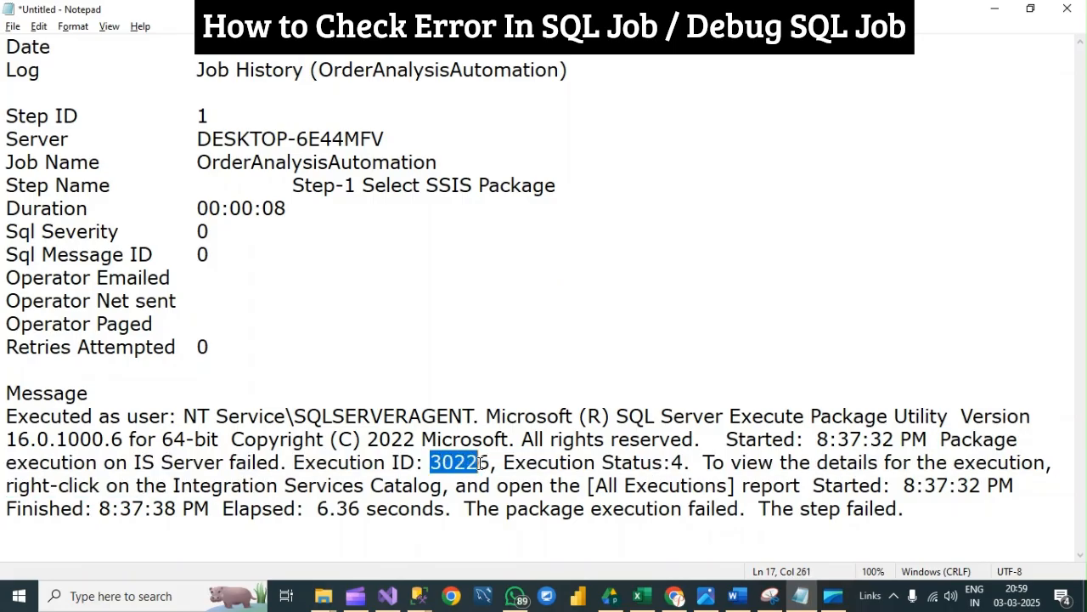
left_click(673, 461)
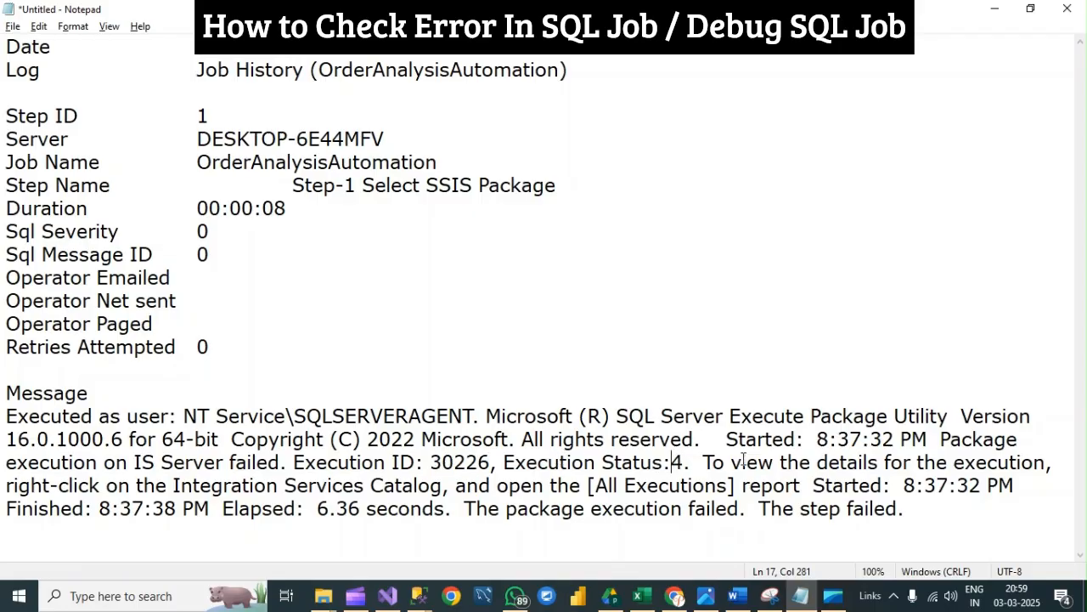
left_click_drag(712, 462, 1034, 463)
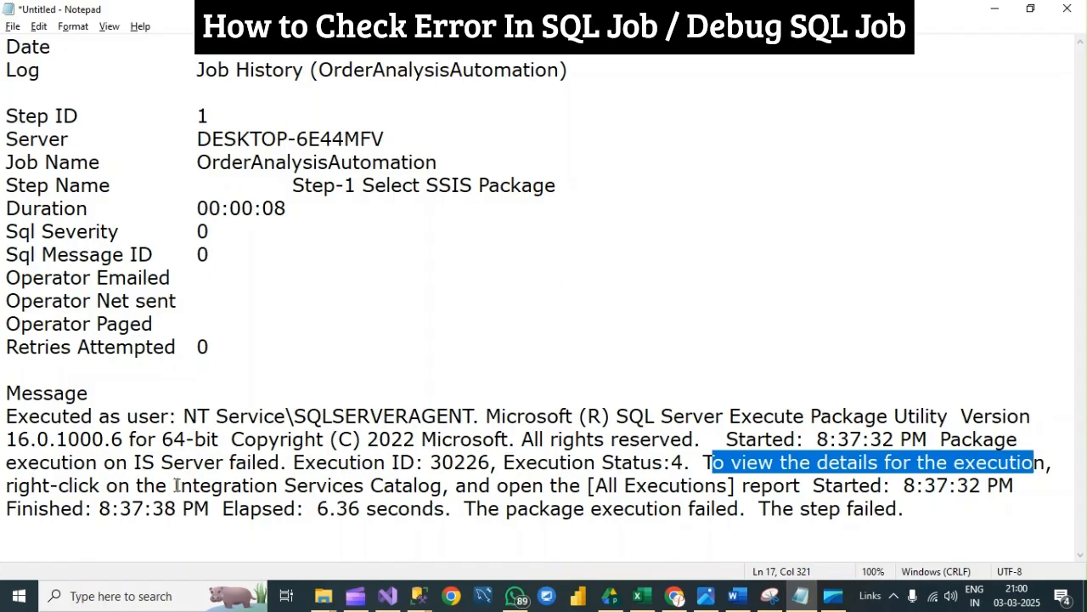
left_click_drag(176, 486, 432, 486)
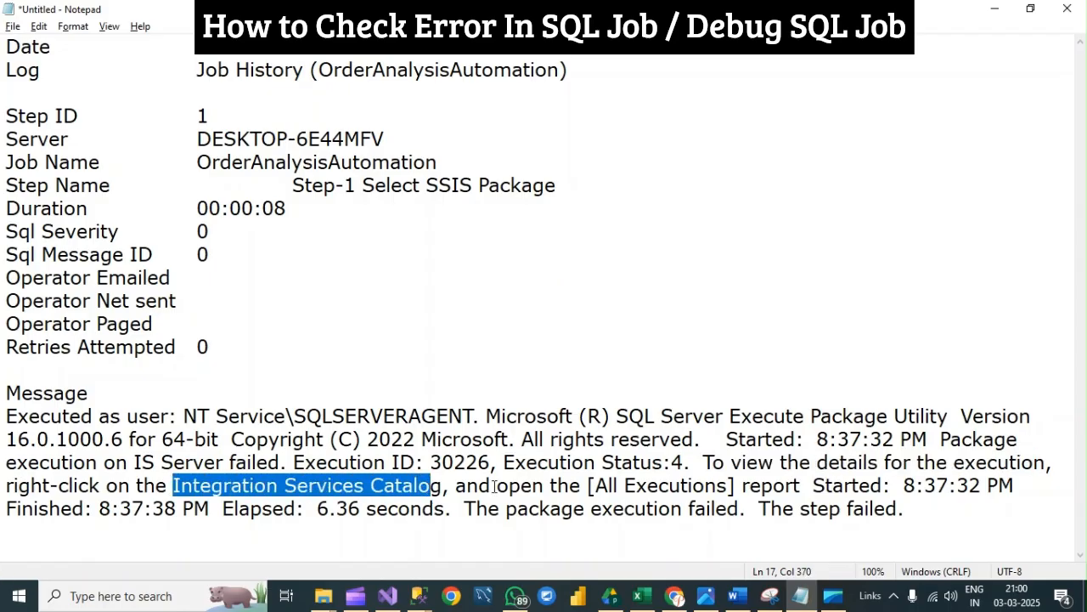
left_click_drag(497, 485, 720, 487)
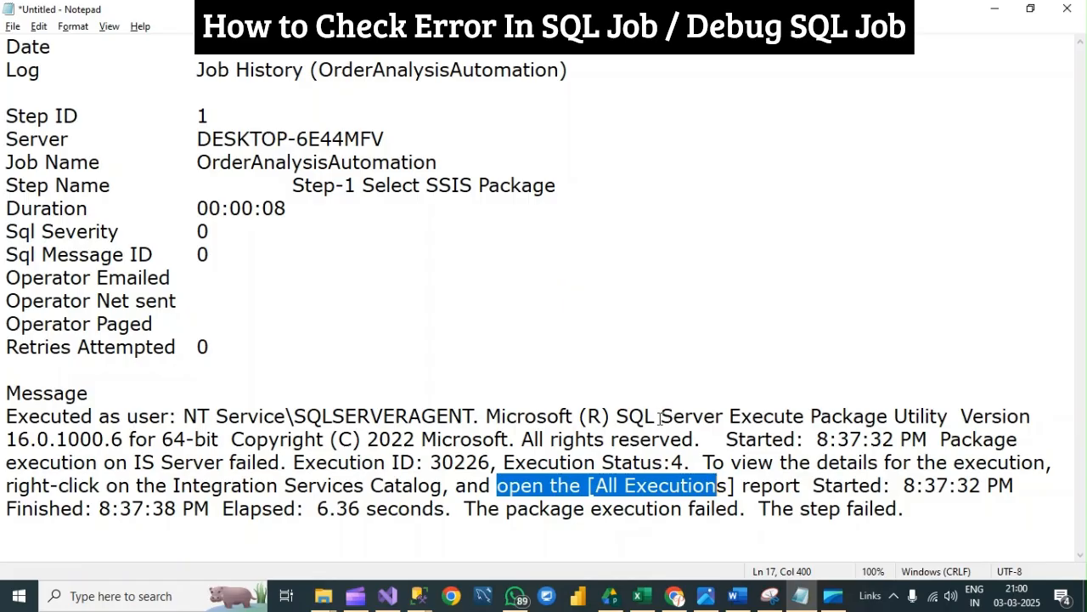
Step: Restore Notepad to a smaller window and recheck the message's reference to the Integration Services Catalog and All Executions report
left_click(1031, 8)
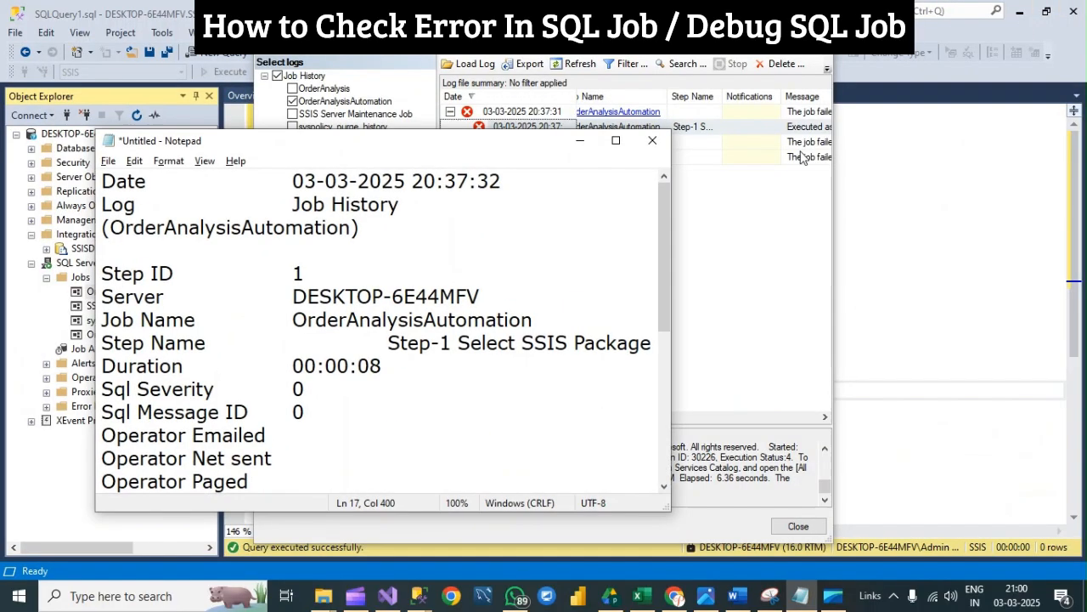
left_click_drag(665, 246, 663, 400)
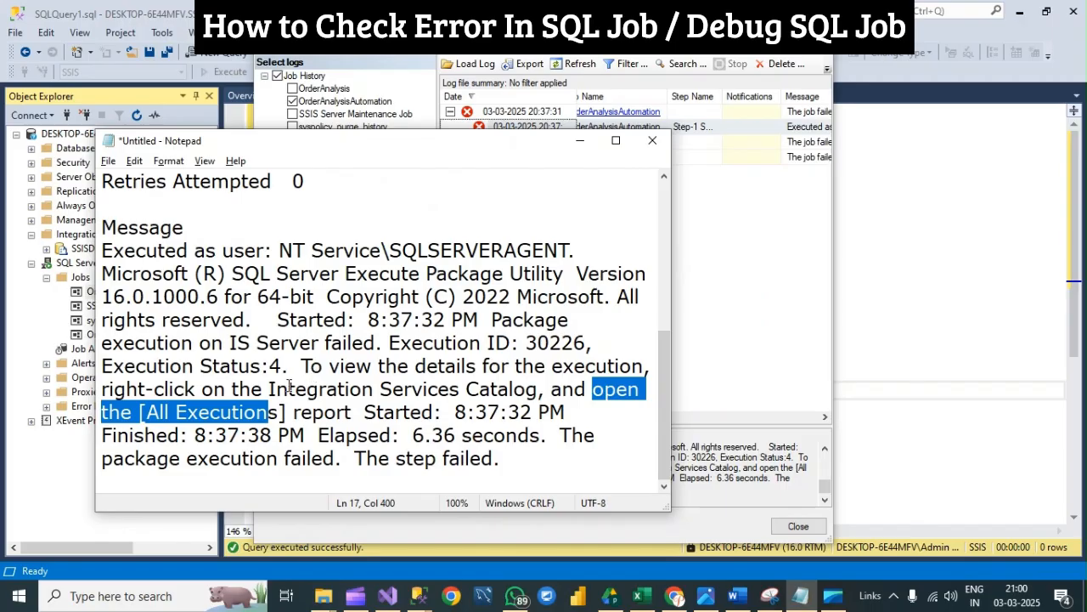
left_click(543, 391)
left_click_drag(267, 389, 531, 390)
left_click_drag(147, 412, 269, 412)
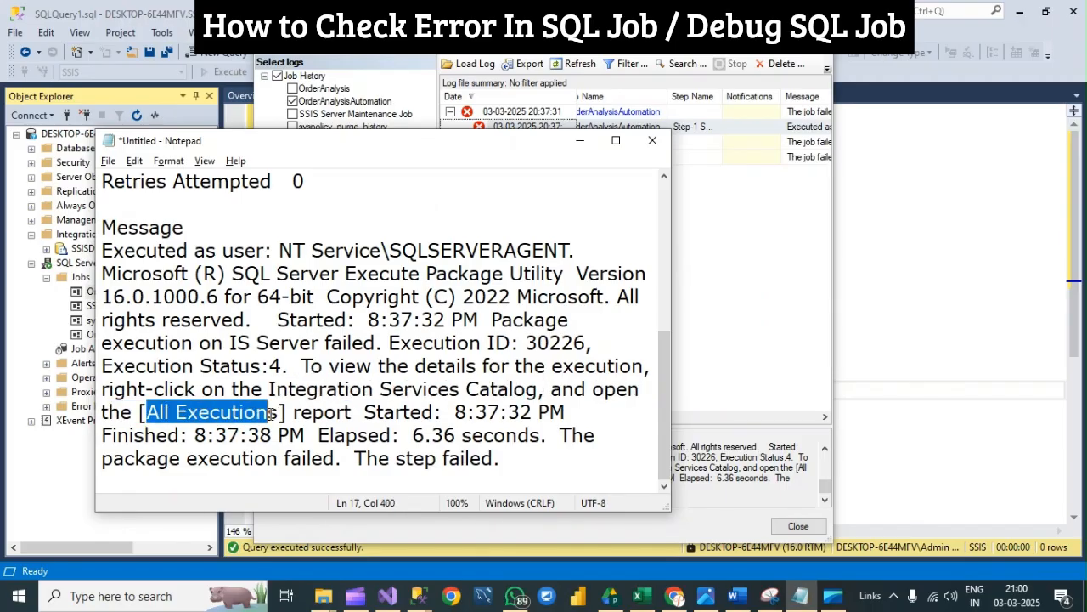
Step: Open the All Executions report for the SSISDB catalog in SQL Server Management Studio
left_click(56, 235)
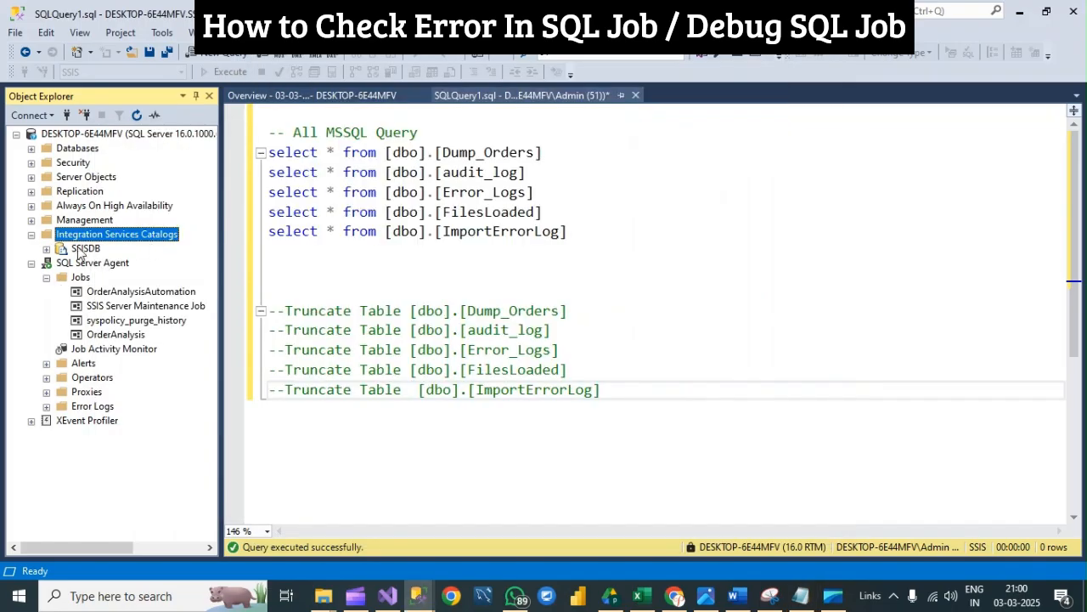
left_click(78, 249)
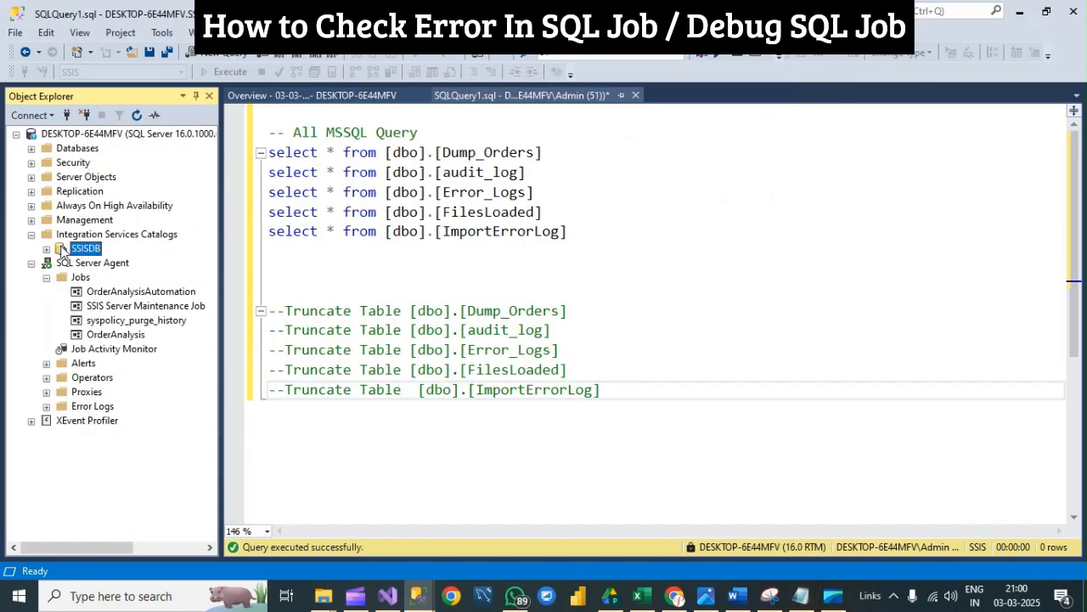
right_click(88, 251)
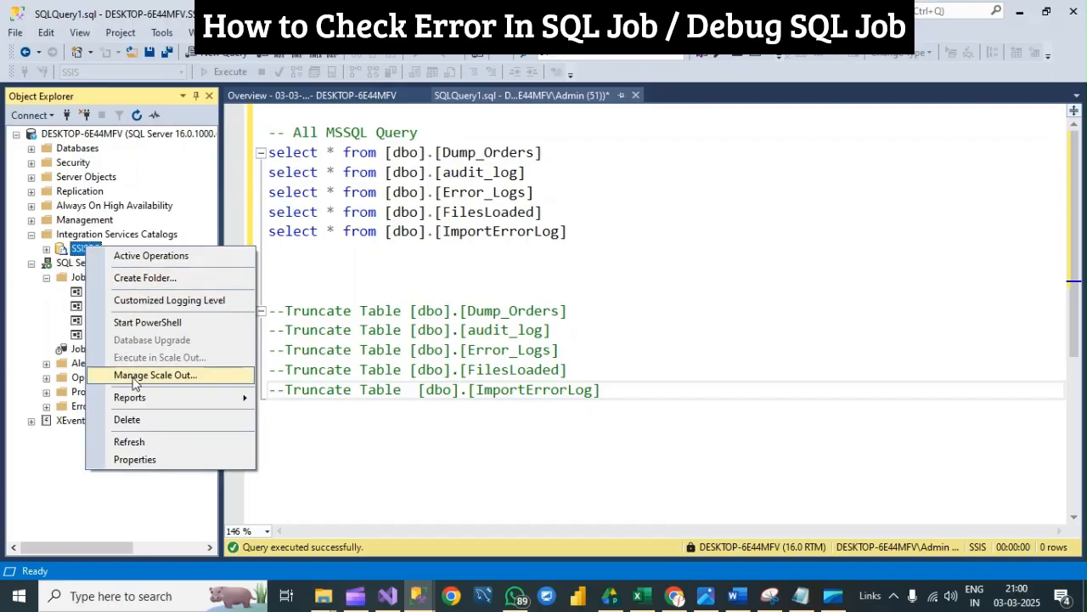
mouse_move(138, 401)
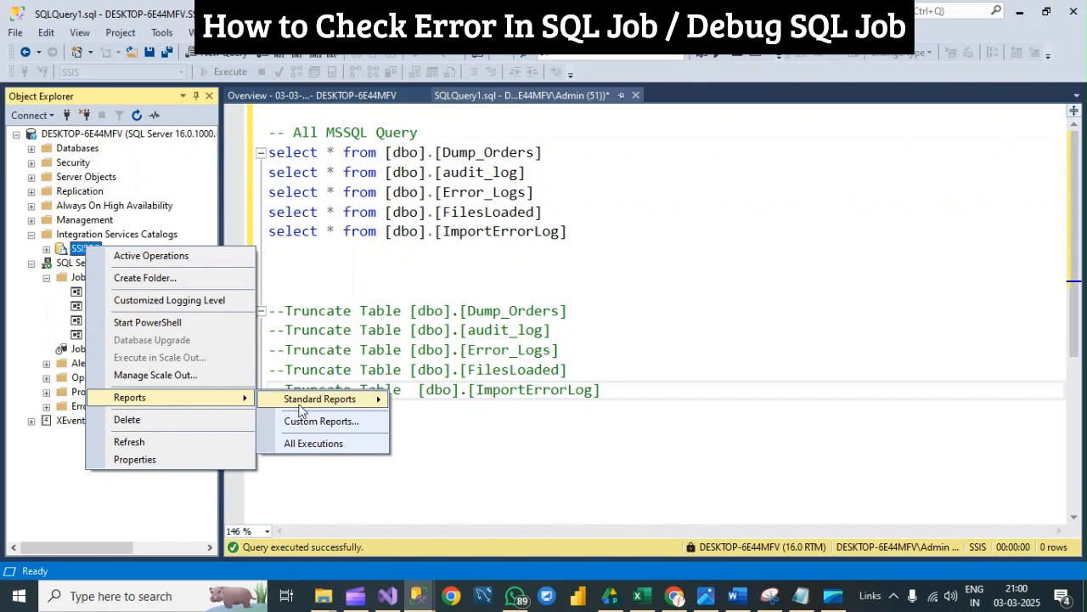
mouse_move(321, 404)
left_click(448, 418)
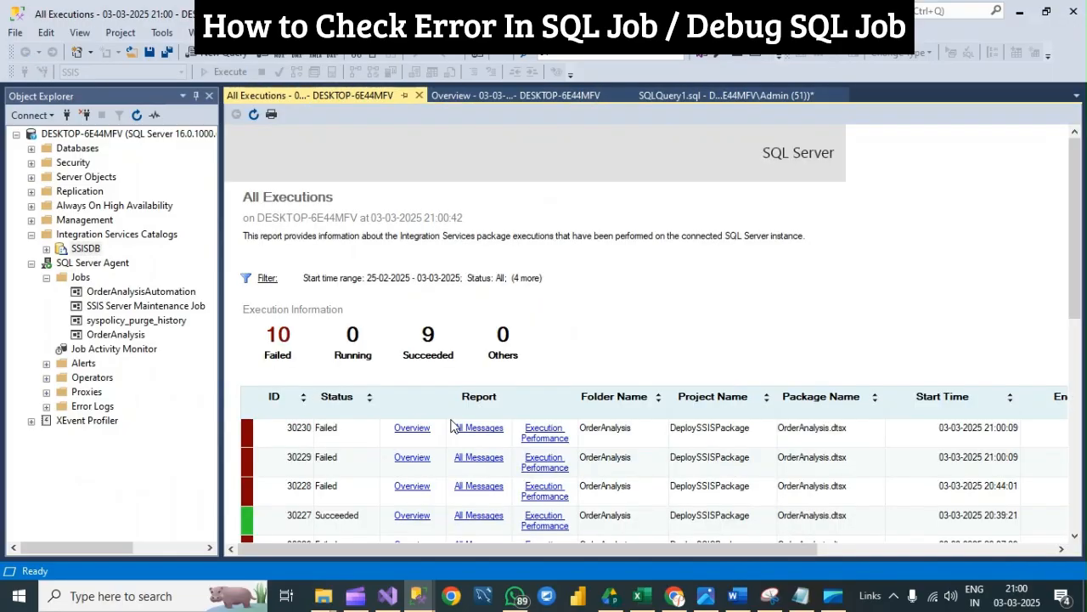
Step: Look up the failed run's execution ID in the Notepad message
left_click(805, 596)
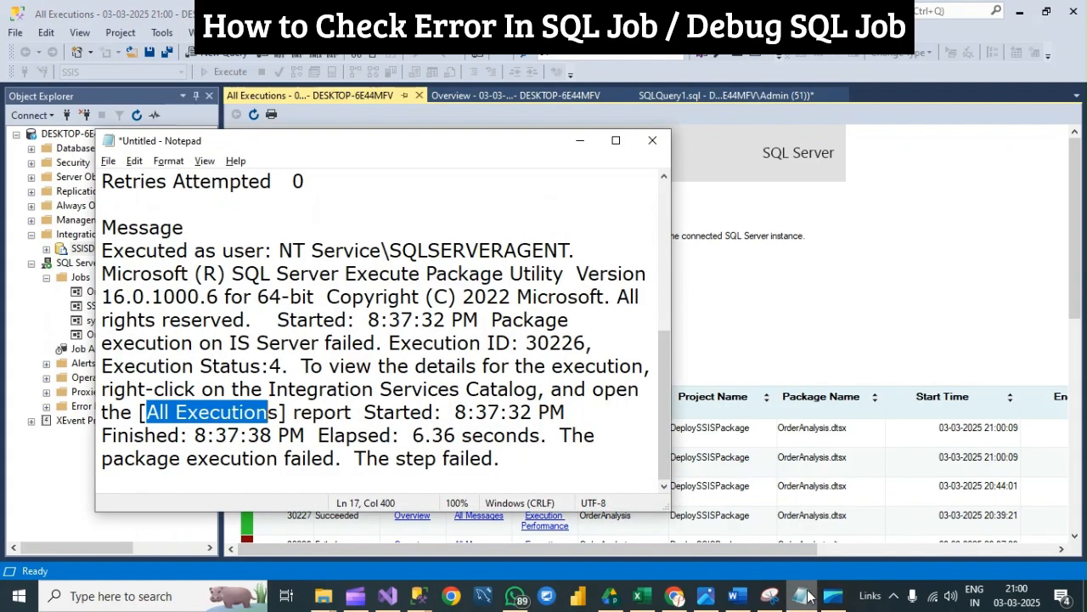
left_click(321, 390)
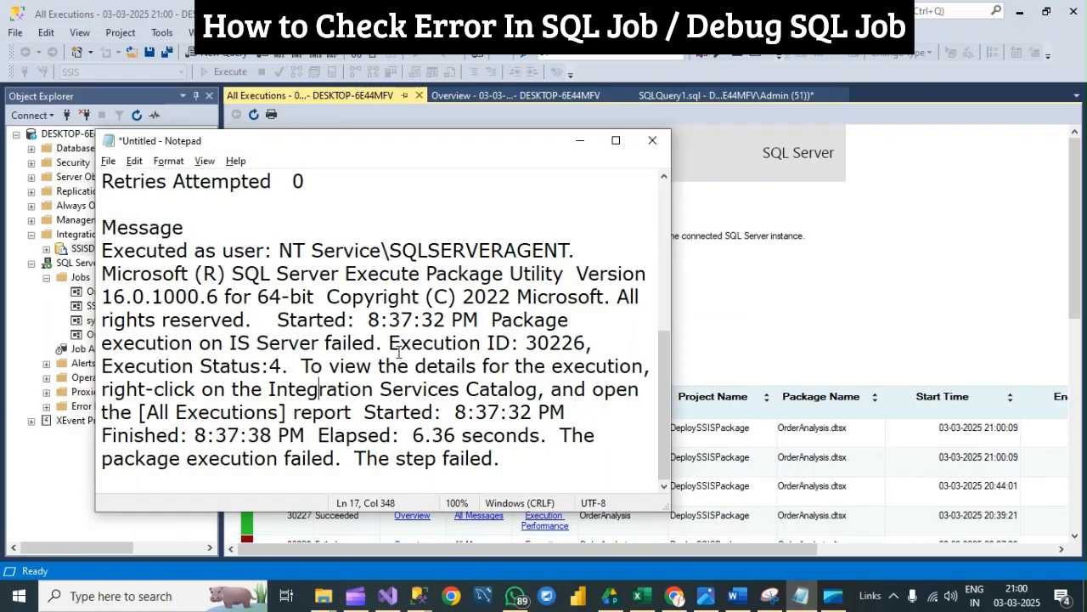
left_click_drag(394, 343, 588, 345)
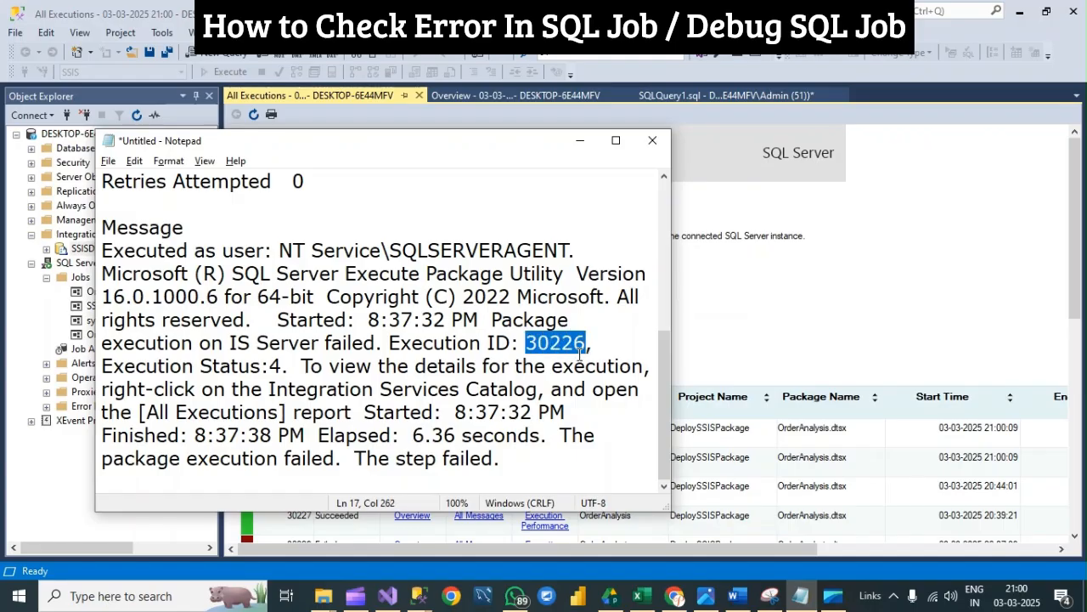
Step: Return to the All Executions report and open the All Messages report for execution 30226
left_click(419, 598)
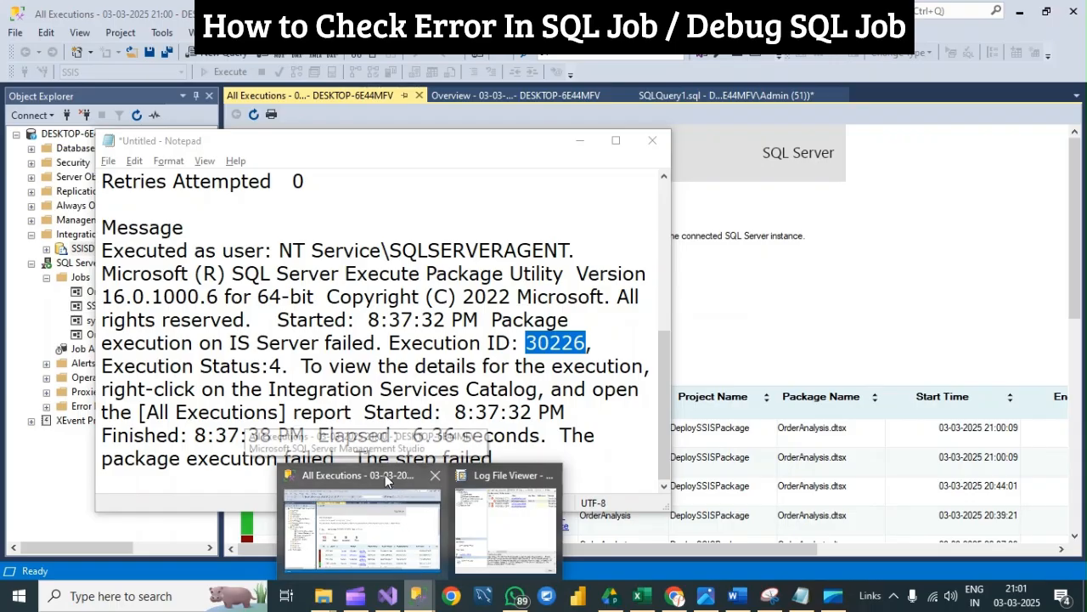
left_click(385, 474)
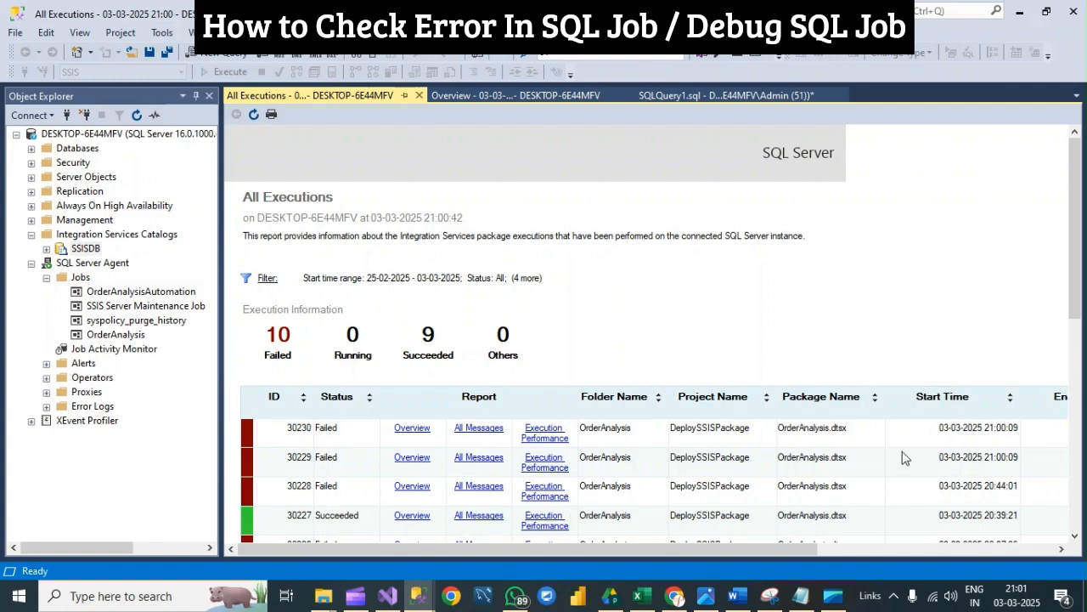
left_click_drag(1078, 272, 1084, 297)
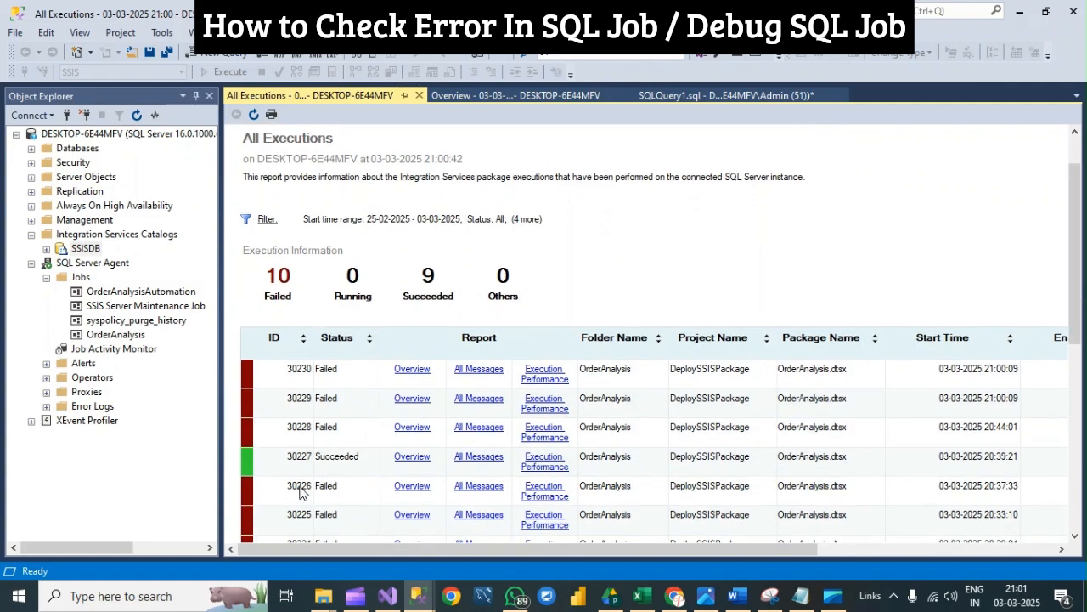
left_click(479, 488)
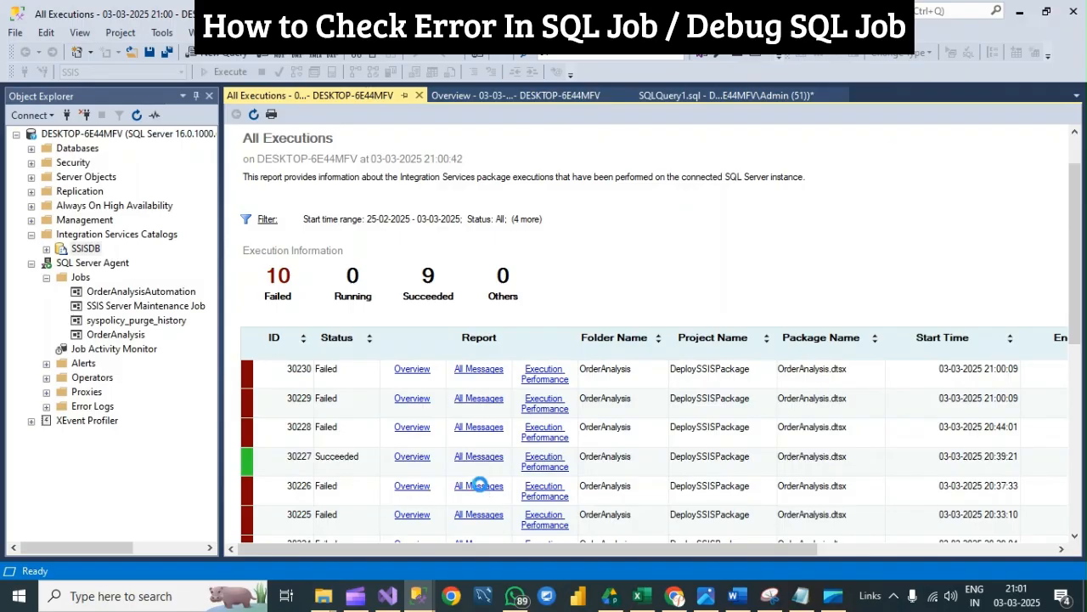
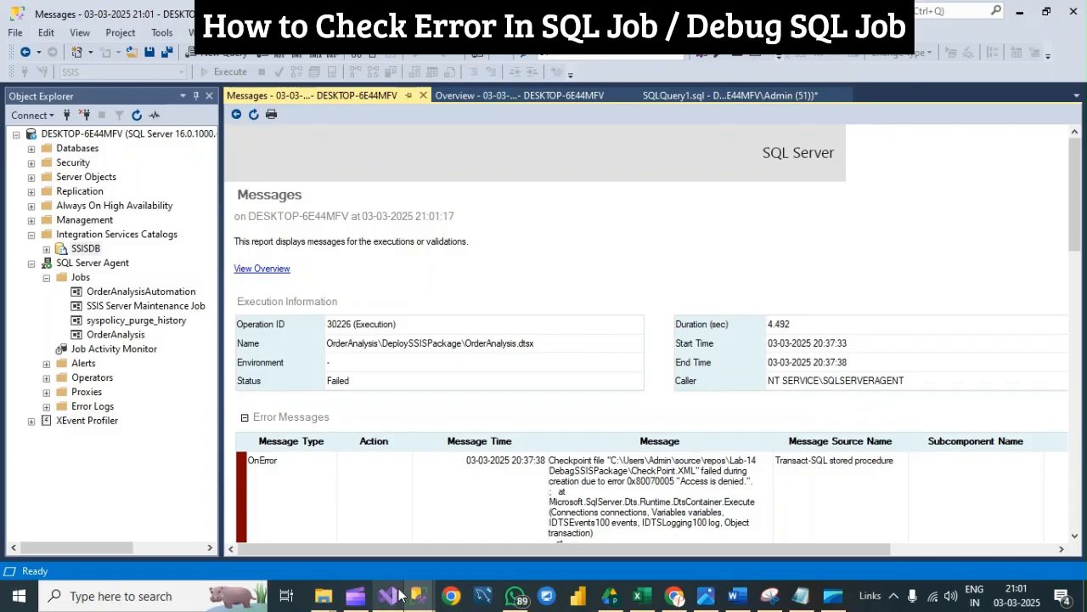
Step: Switch to the OrderAnalysis.dtsx package in Visual Studio and open its package properties at the CheckpointFileName setting
mouse_move(387, 596)
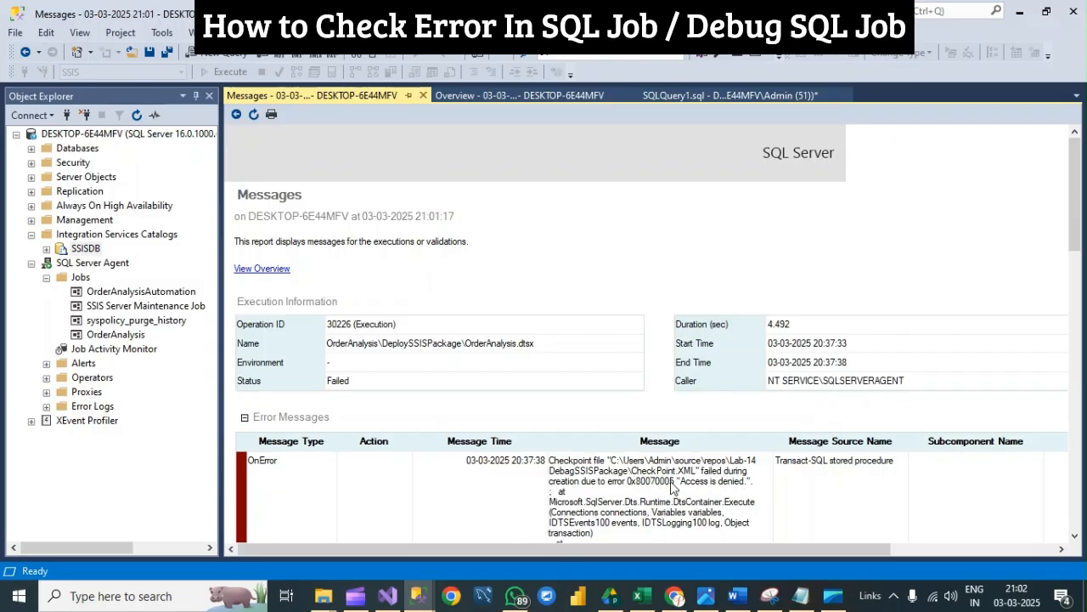
left_click(387, 595)
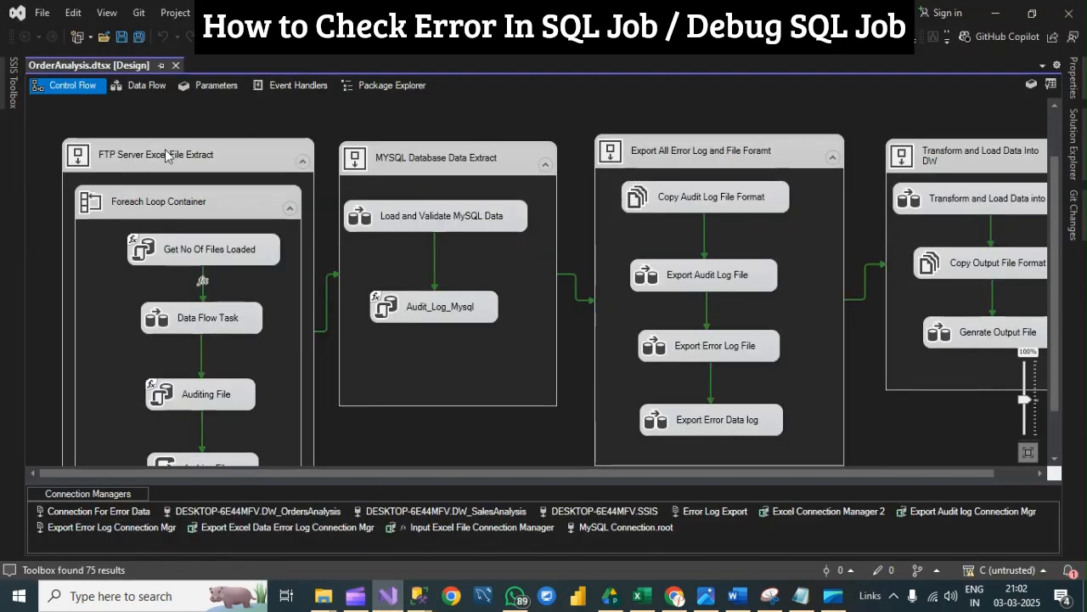
right_click(900, 416)
key("Escape")
right_click(900, 416)
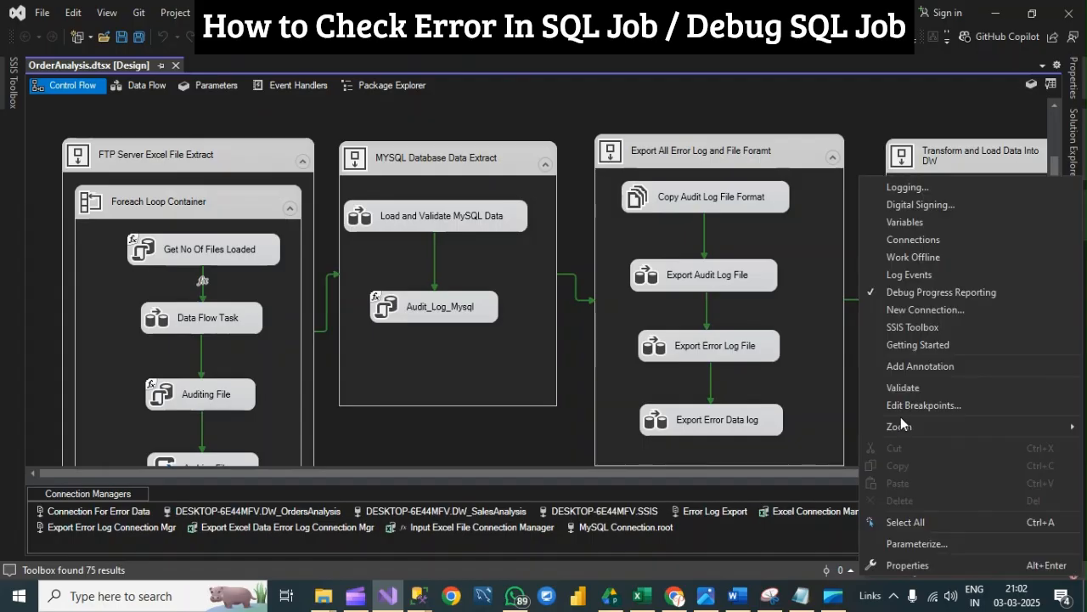
key("Escape")
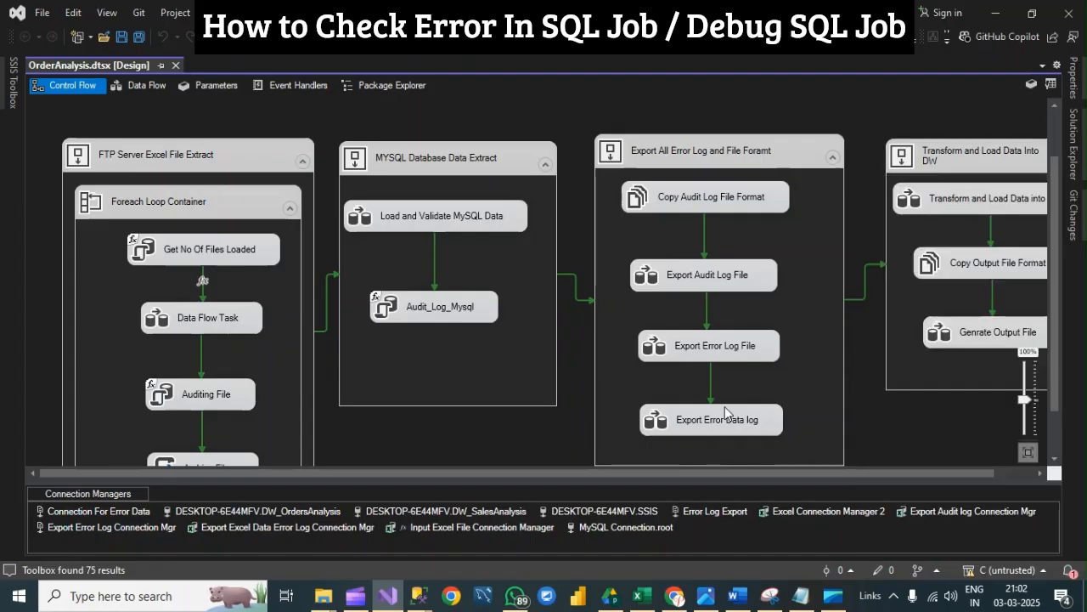
right_click(921, 406)
left_click(908, 565)
scroll(1057, 255, "up", 5)
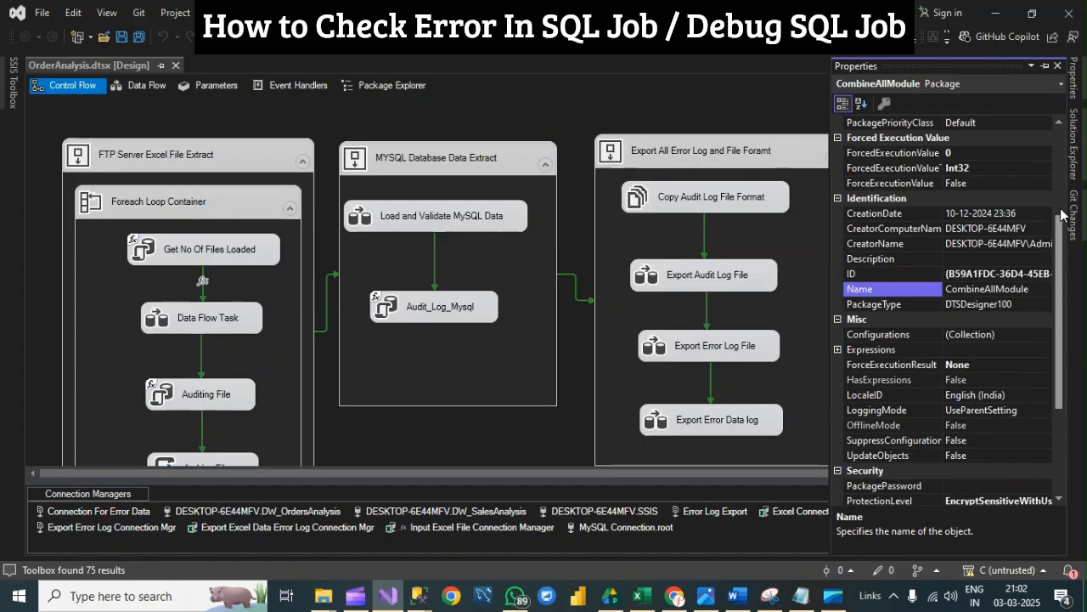
left_click(1011, 136)
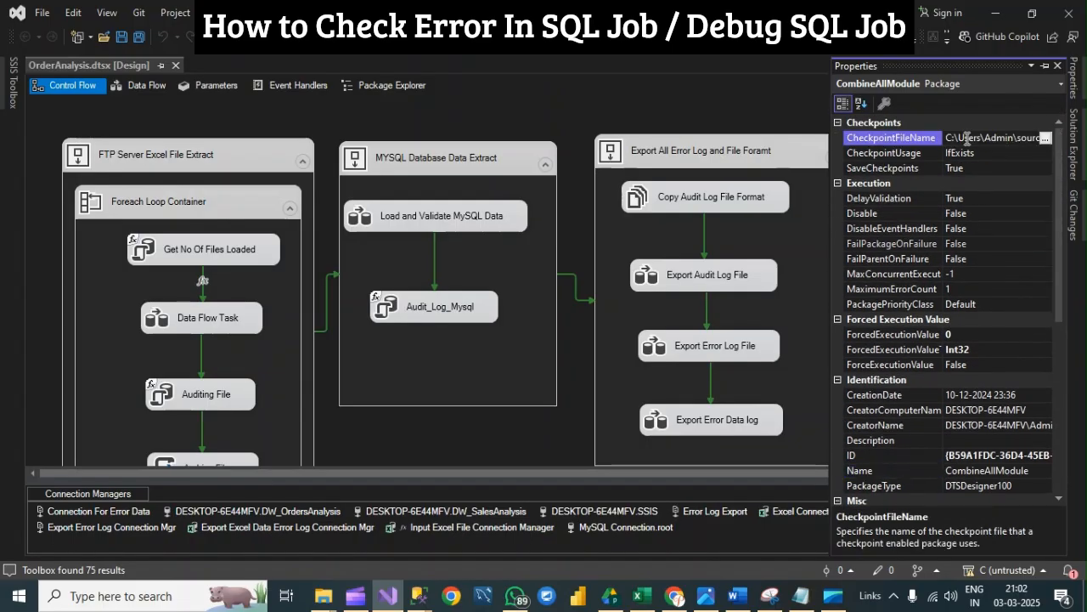
Step: Browse for a new checkpoint file location in the Project folder inside SSIS Practical on the D drive
left_click(1045, 138)
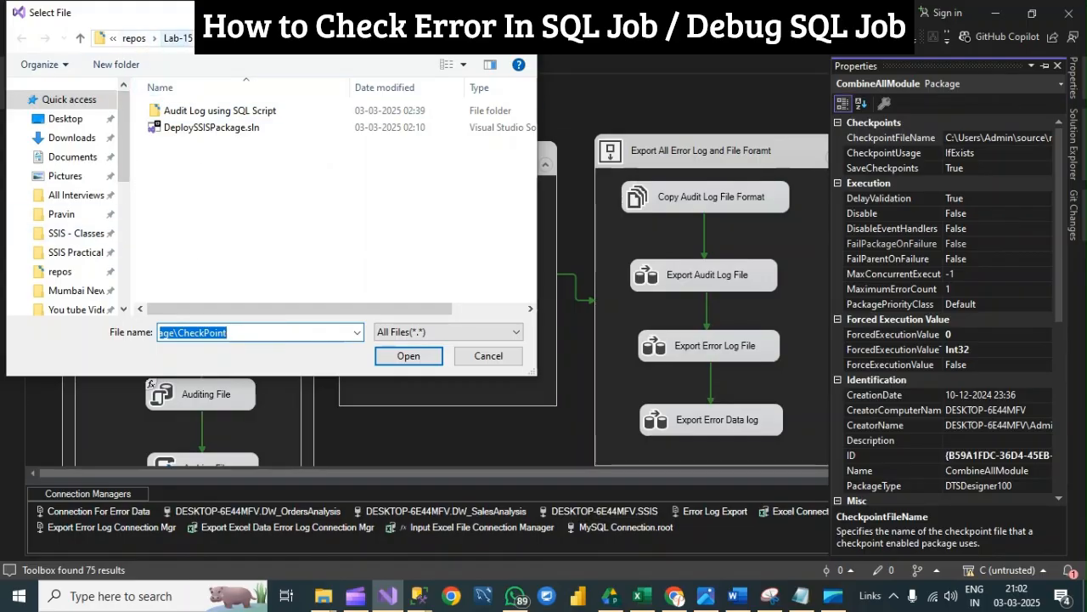
left_click(314, 39)
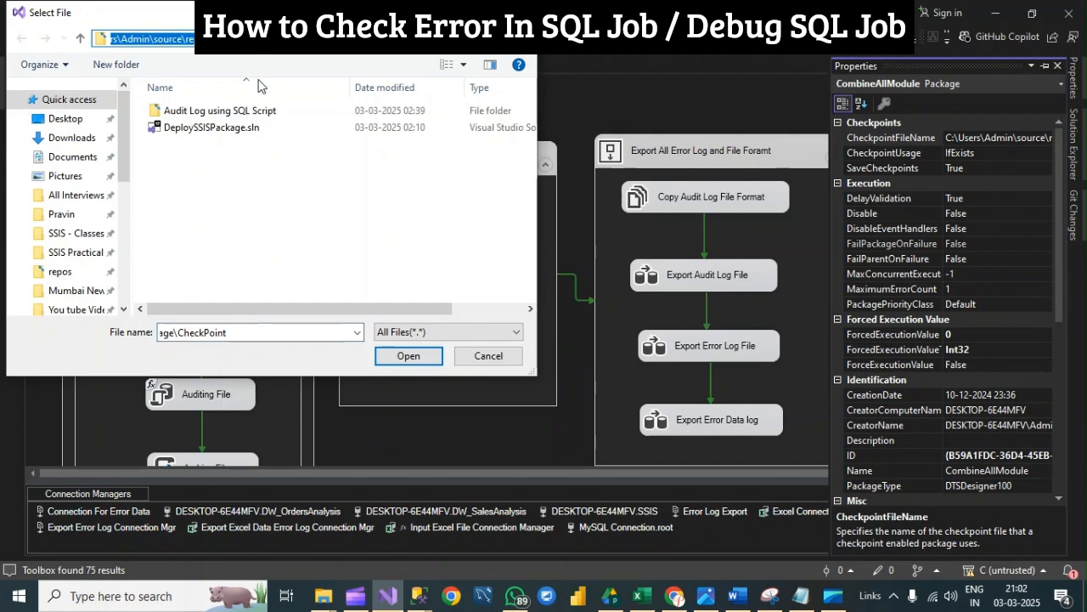
scroll(125, 136, "down", 2)
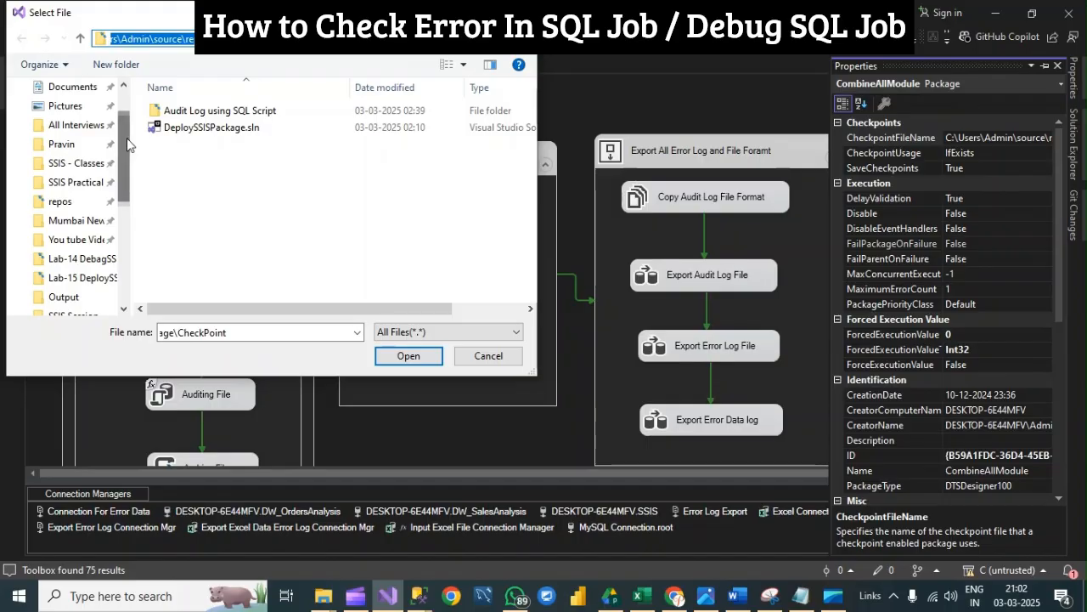
left_click_drag(122, 147, 124, 190)
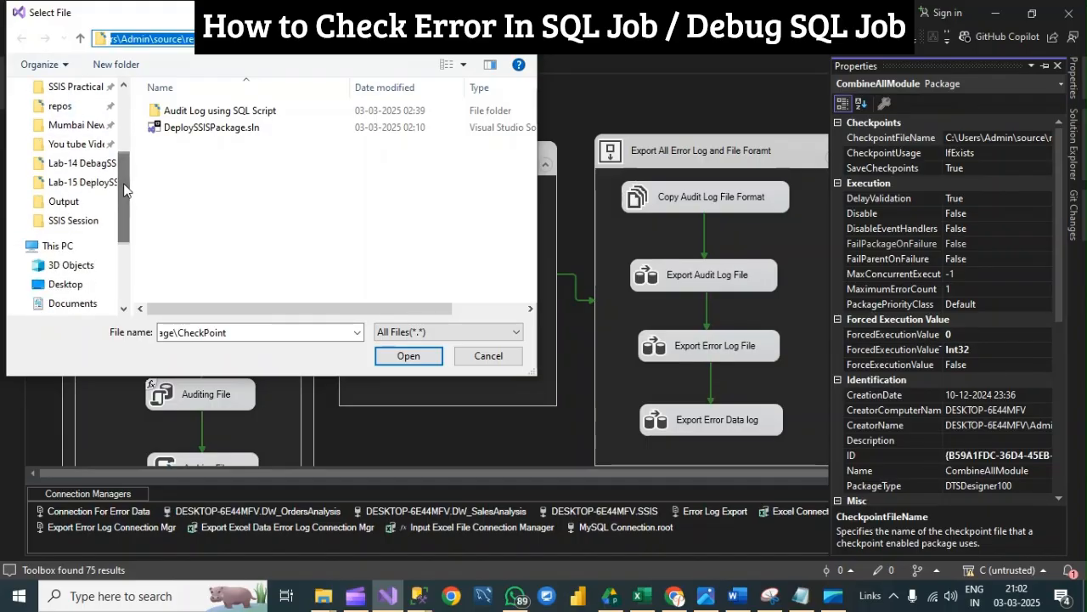
scroll(68, 206, "up", 3)
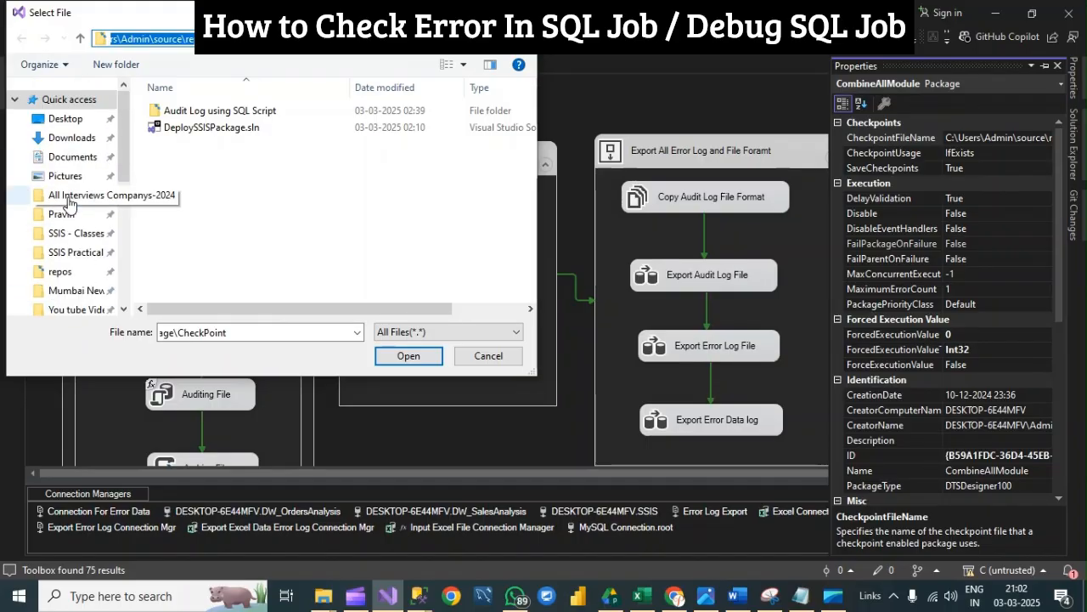
left_click(64, 221)
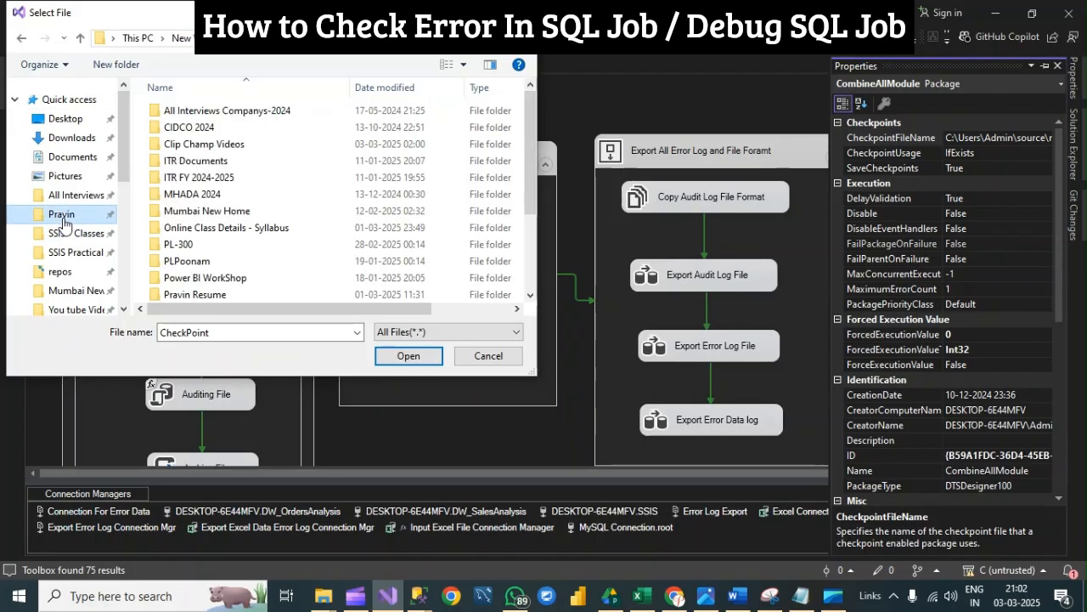
scroll(207, 216, "down", 3)
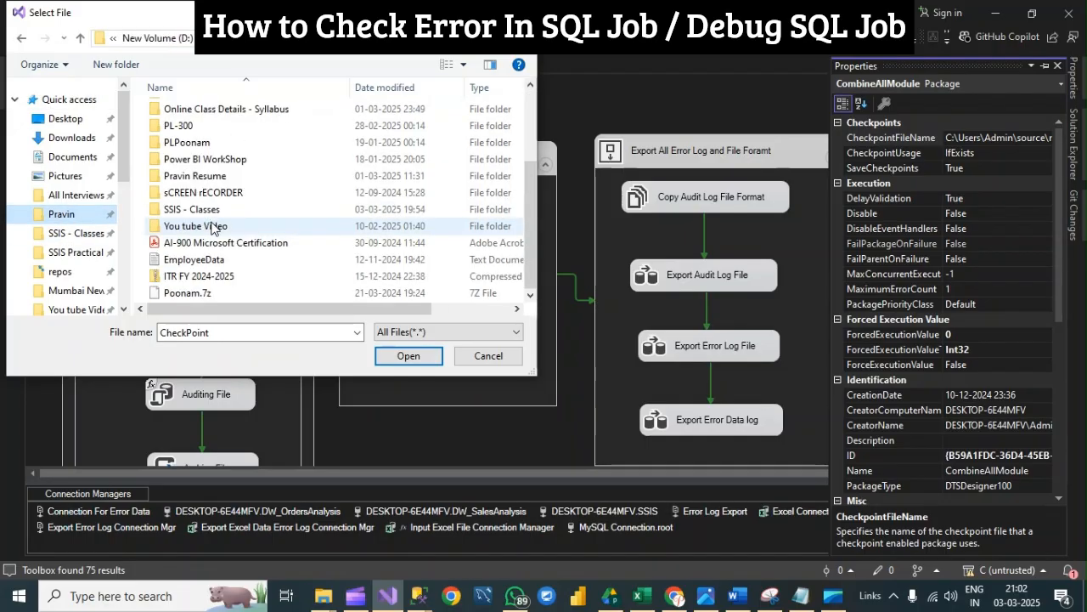
left_click(75, 252)
scroll(238, 241, "down", 5)
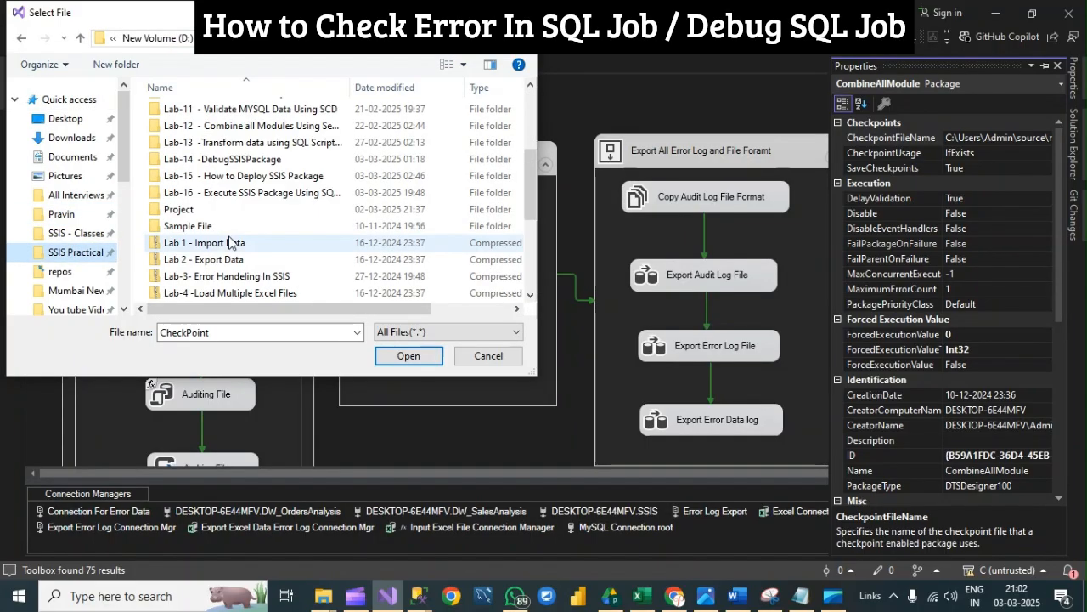
double_click(176, 209)
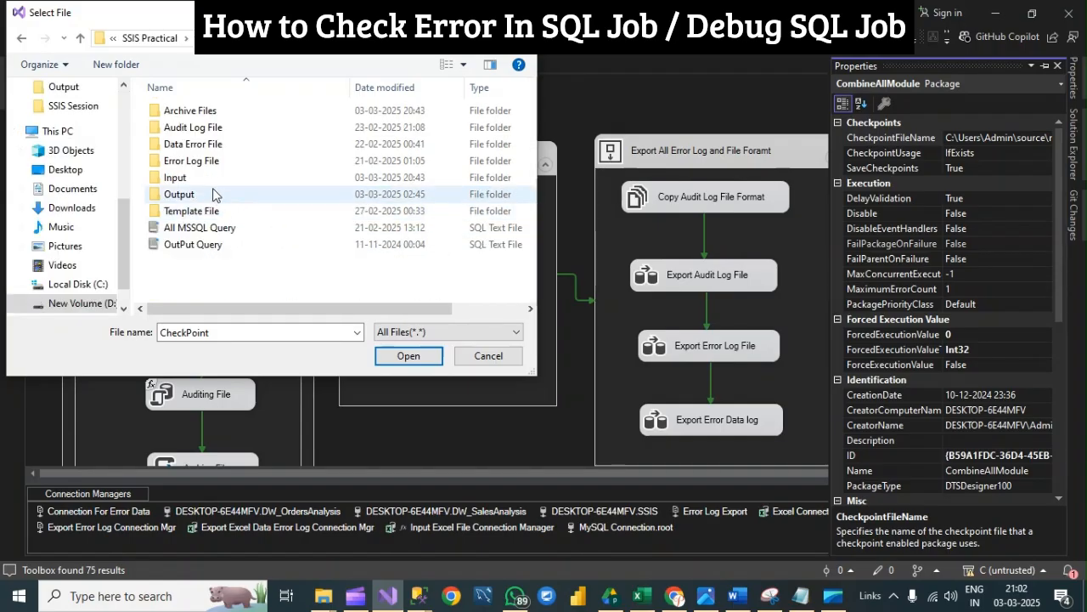
Step: Name the checkpoint file CheckPoint.XML, accept the new path and save the OrderAnalysis.dtsx package
double_click(226, 333)
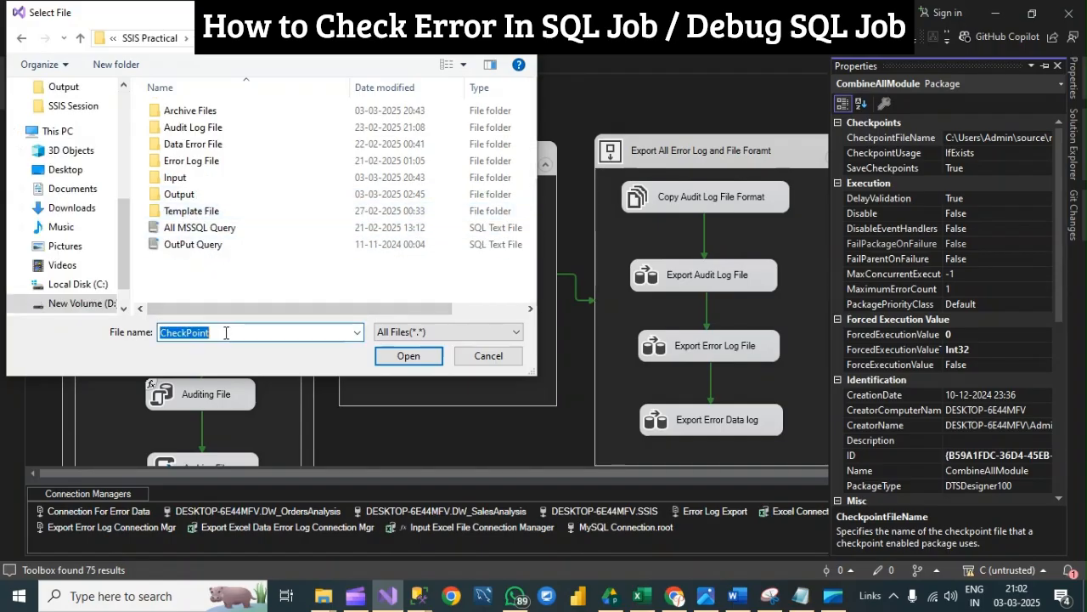
left_click(226, 332)
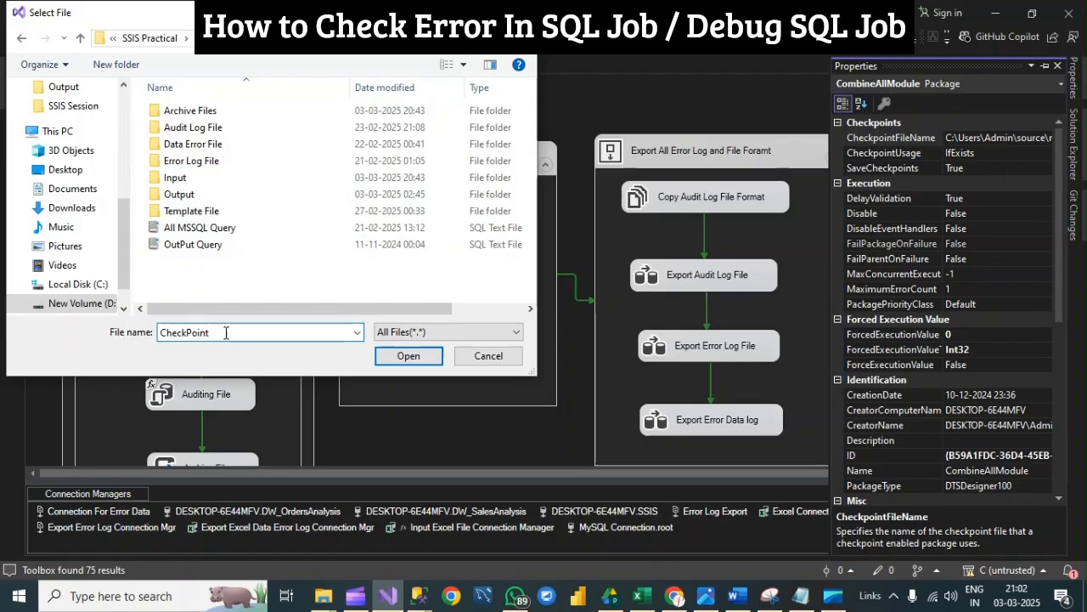
type(".XML")
left_click(404, 356)
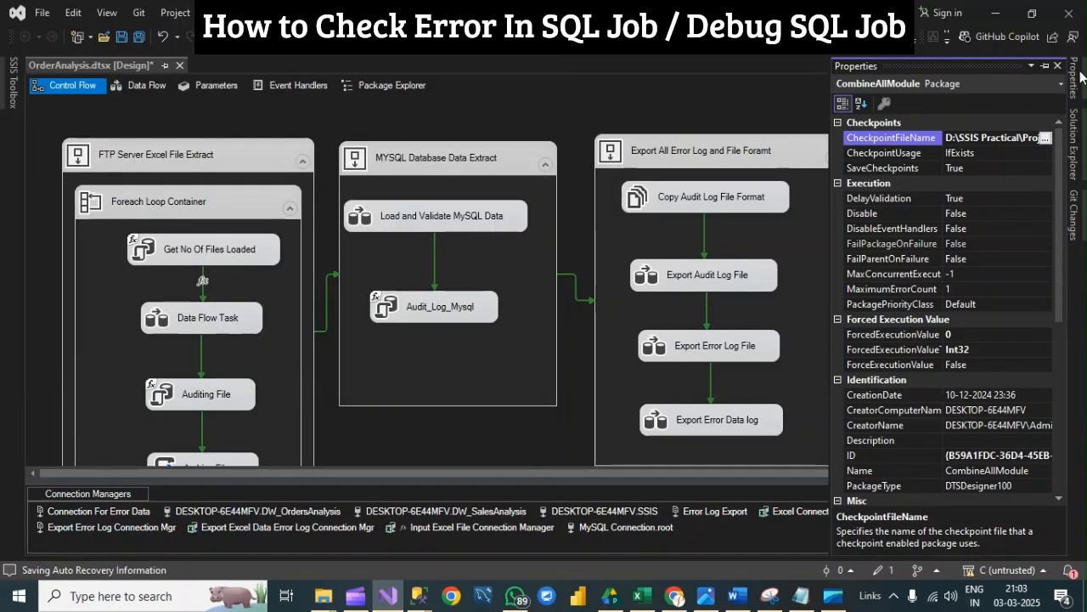
left_click(707, 111)
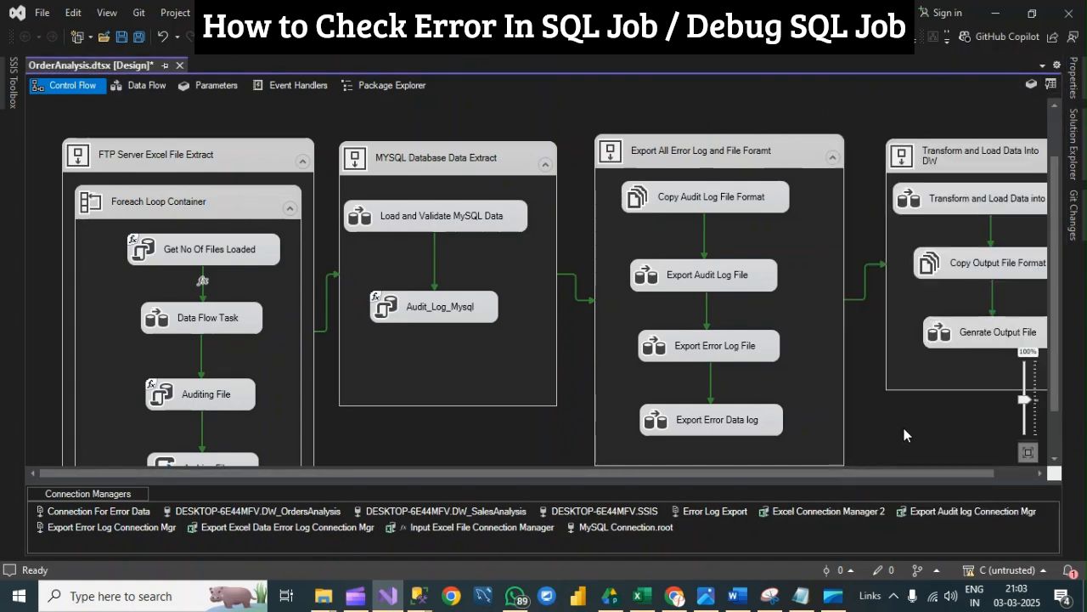
key("ctrl+s")
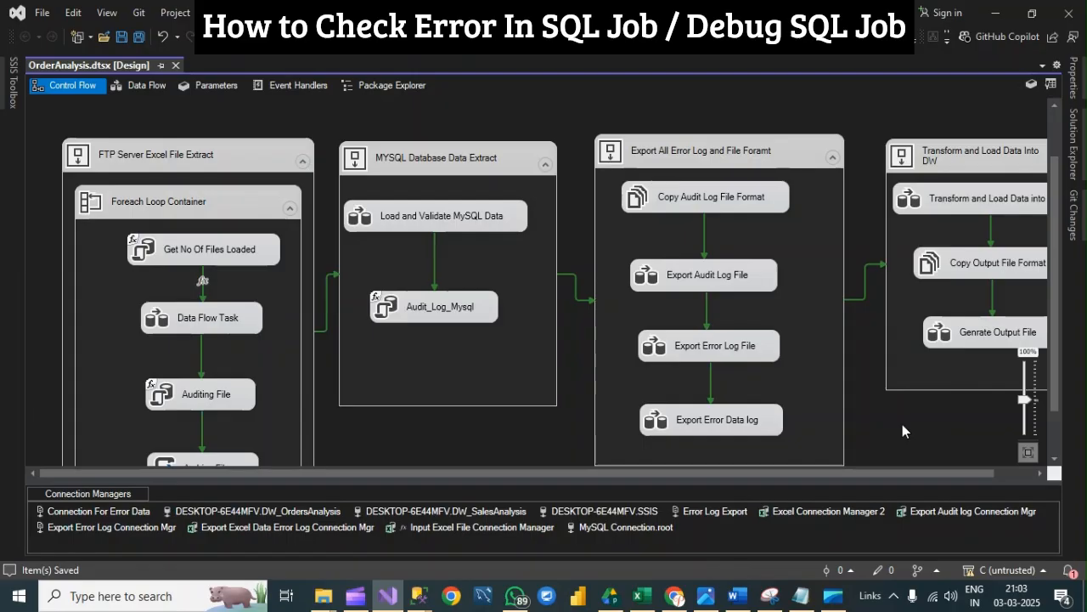
Step: Rebuild the DeploySSISPackage project and close the build output
left_click(1073, 80)
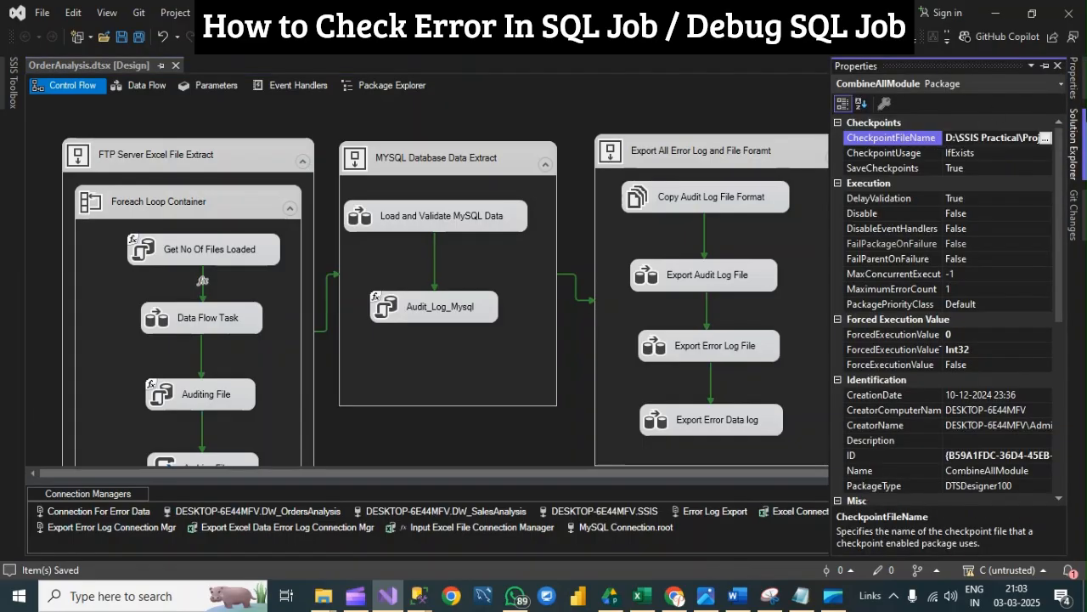
left_click(1075, 153)
left_click(938, 138)
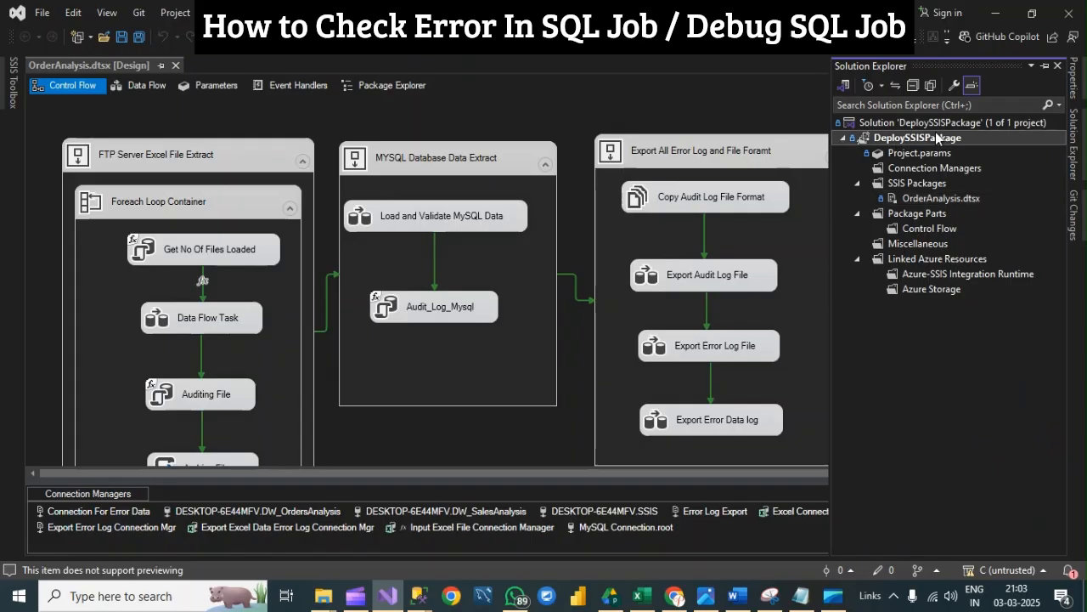
right_click(937, 137)
left_click(881, 168)
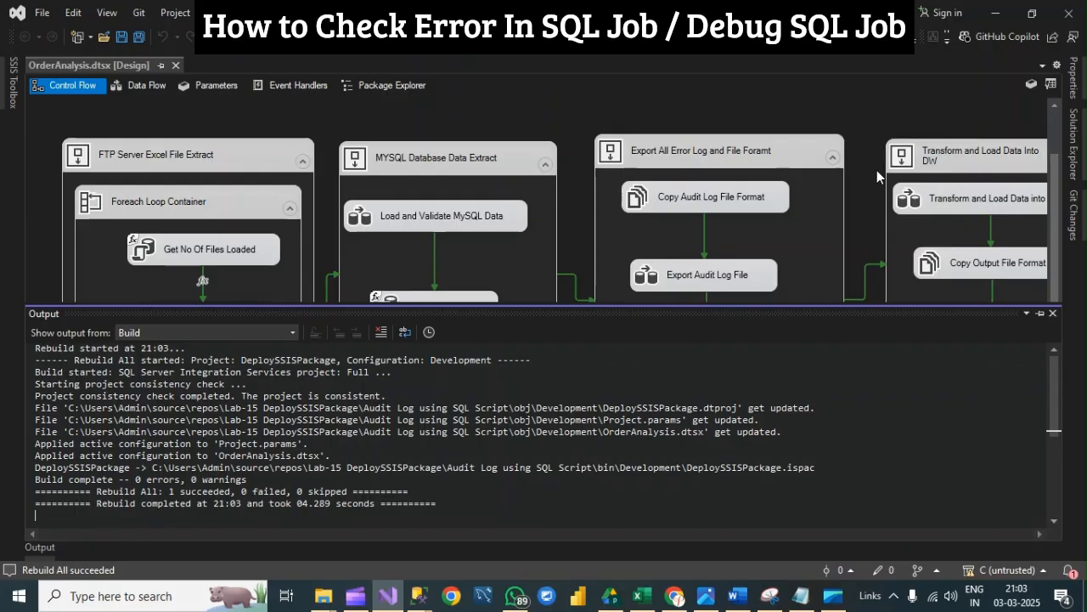
left_click(1053, 314)
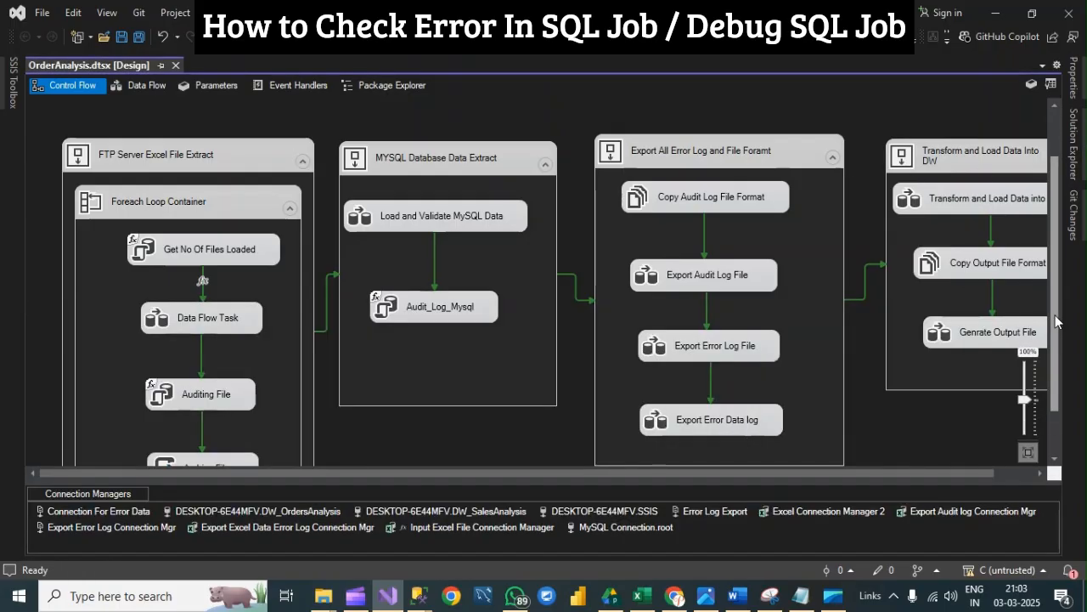
Step: Deploy DeploySSISPackage to SSIS in SQL Server on DESKTOP-6E44MFV at /SSISDB/OrderAnalysis/DeploySSISPackage using Windows Authentication, replacing the existing project
left_click(1074, 145)
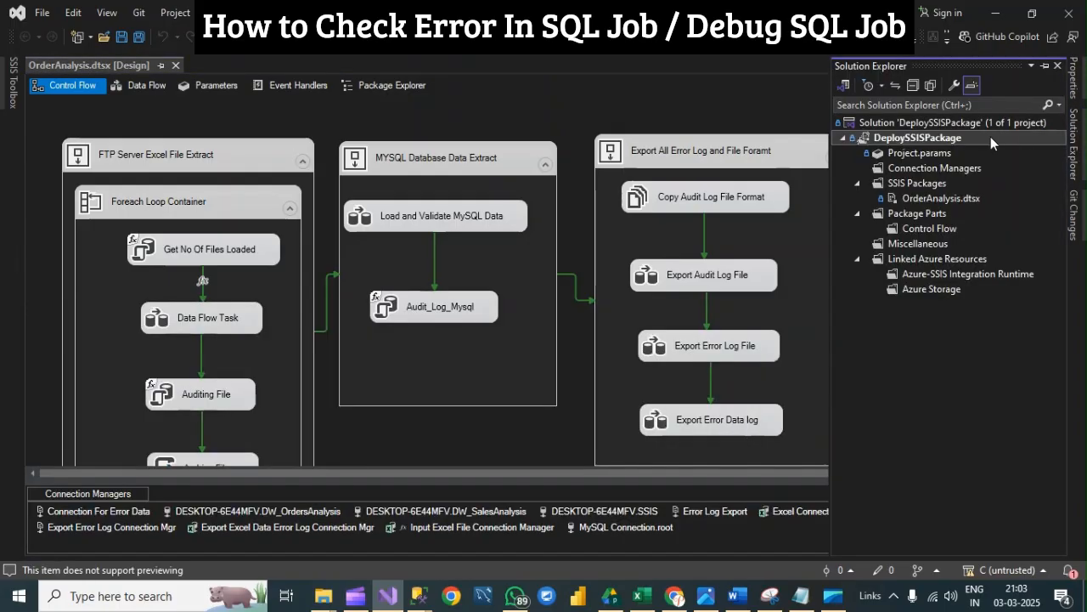
right_click(931, 138)
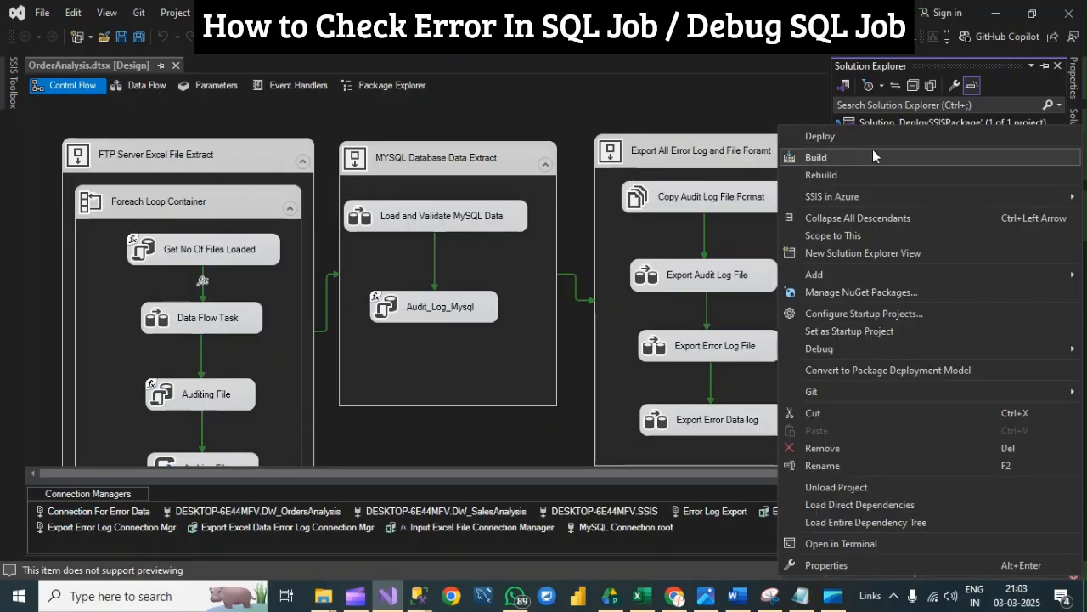
left_click(849, 137)
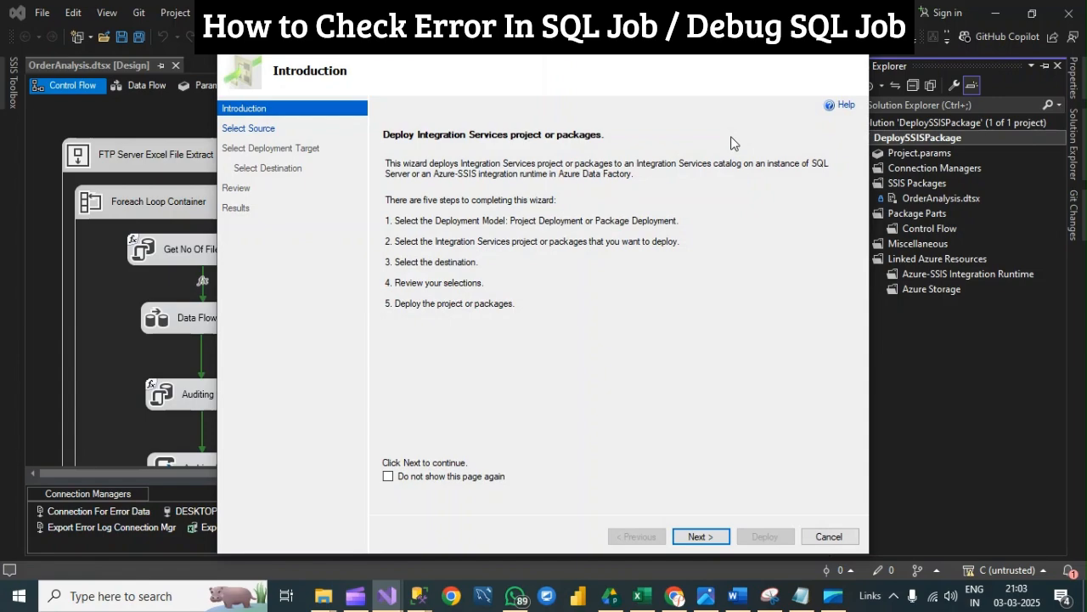
left_click(697, 536)
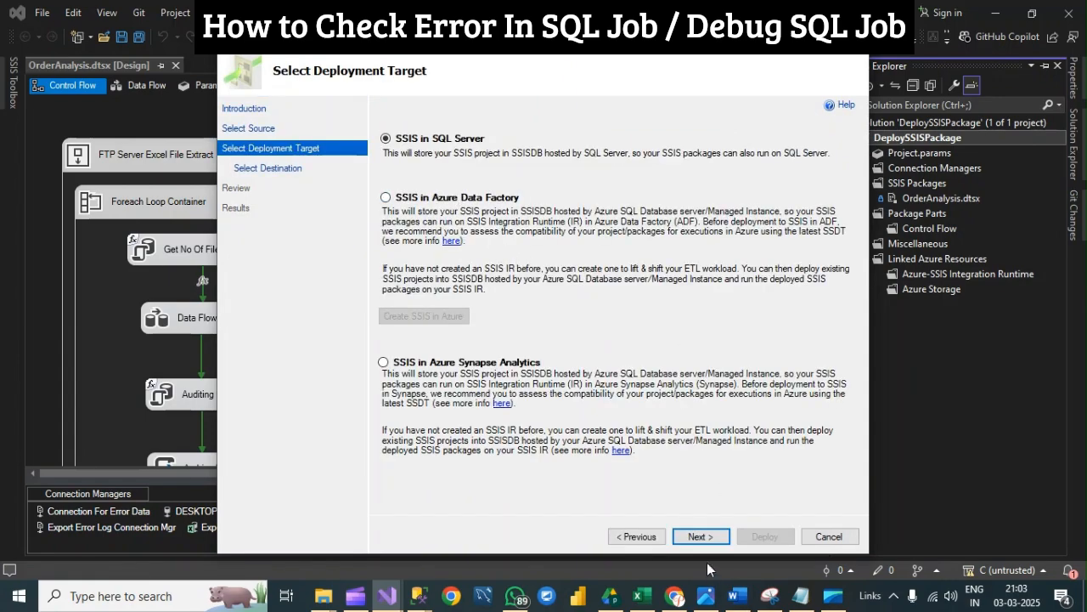
left_click(694, 536)
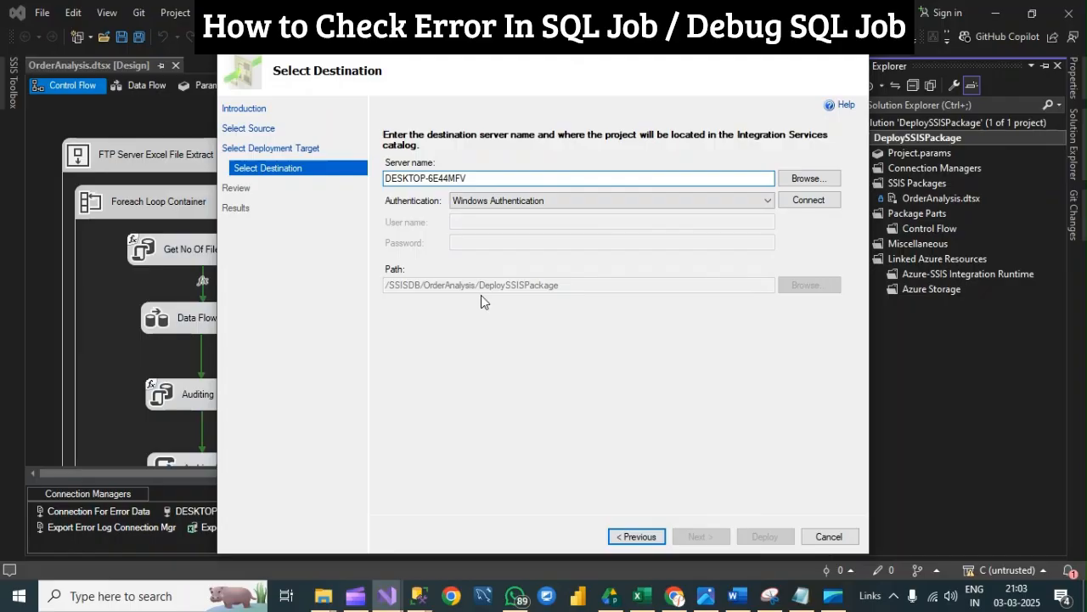
left_click(808, 201)
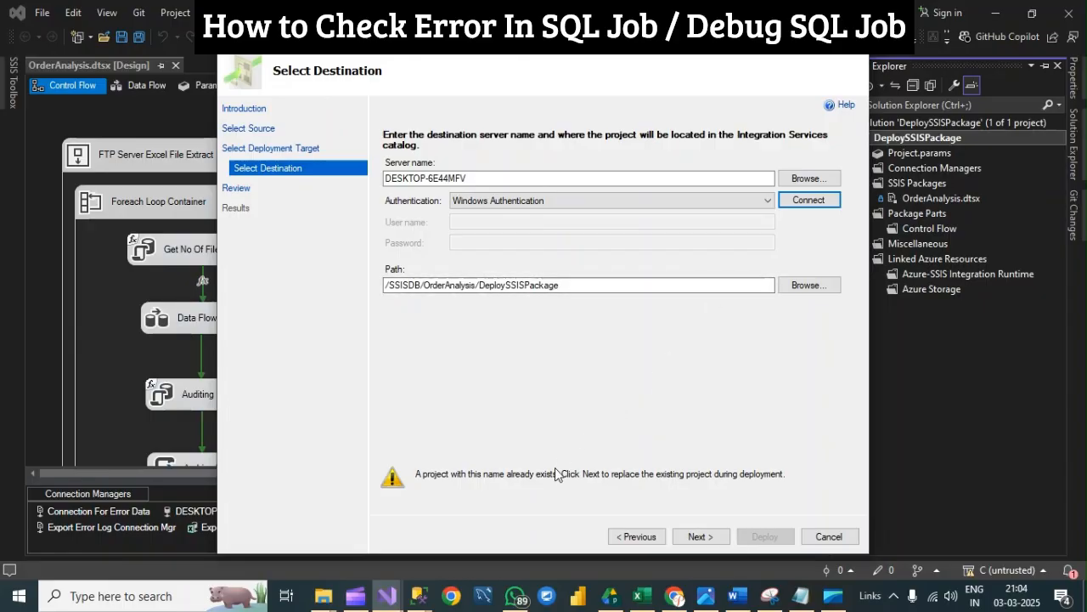
left_click(699, 537)
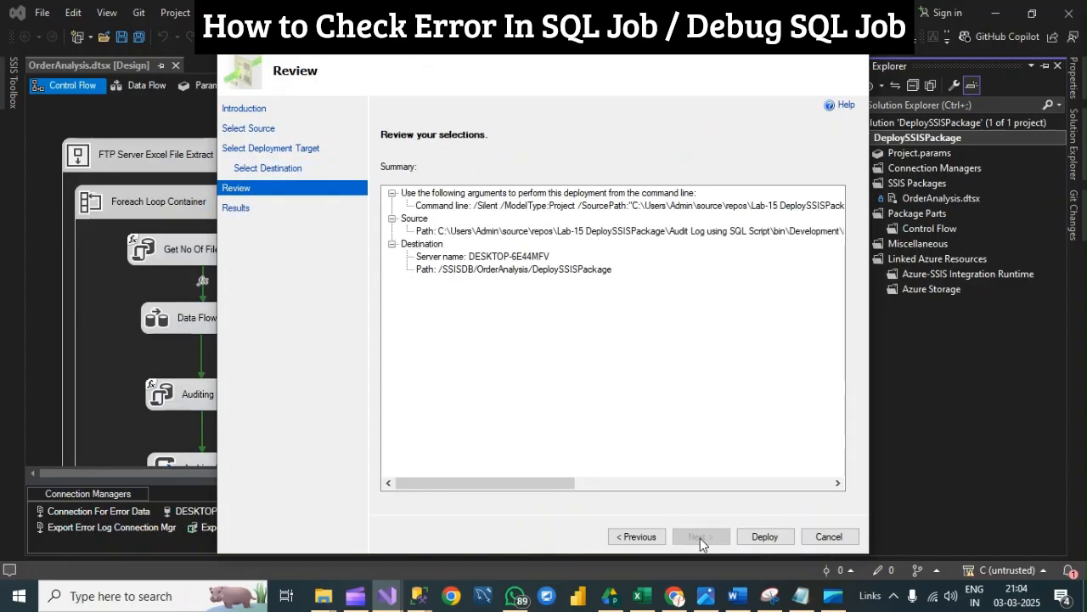
left_click(764, 536)
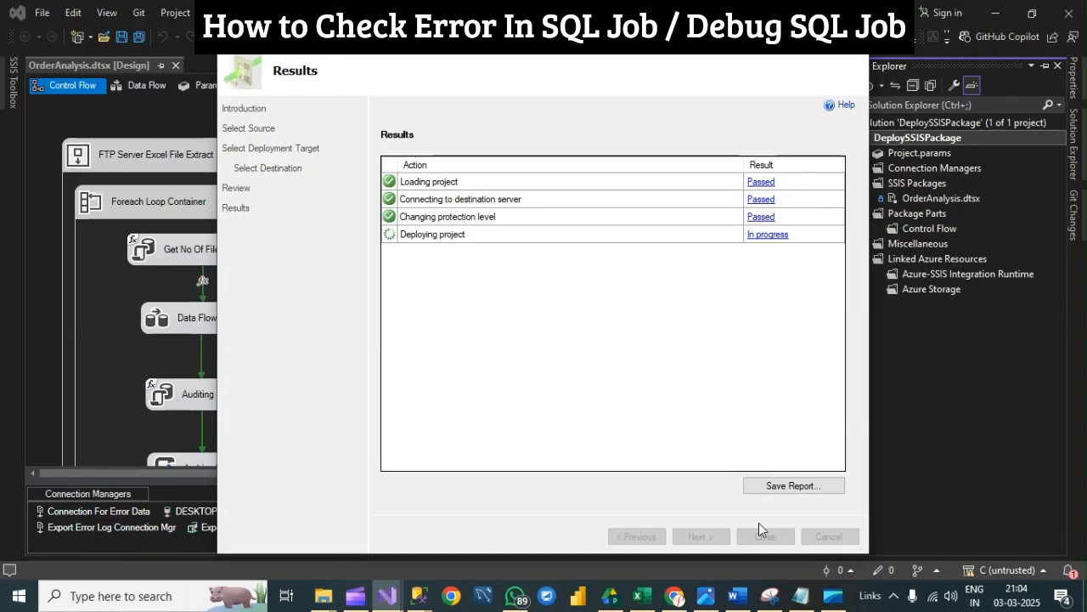
Step: Recheck the Messages report for the failed execution in SQL Server Management Studio, then return to the deployment results in Visual Studio
mouse_move(416, 596)
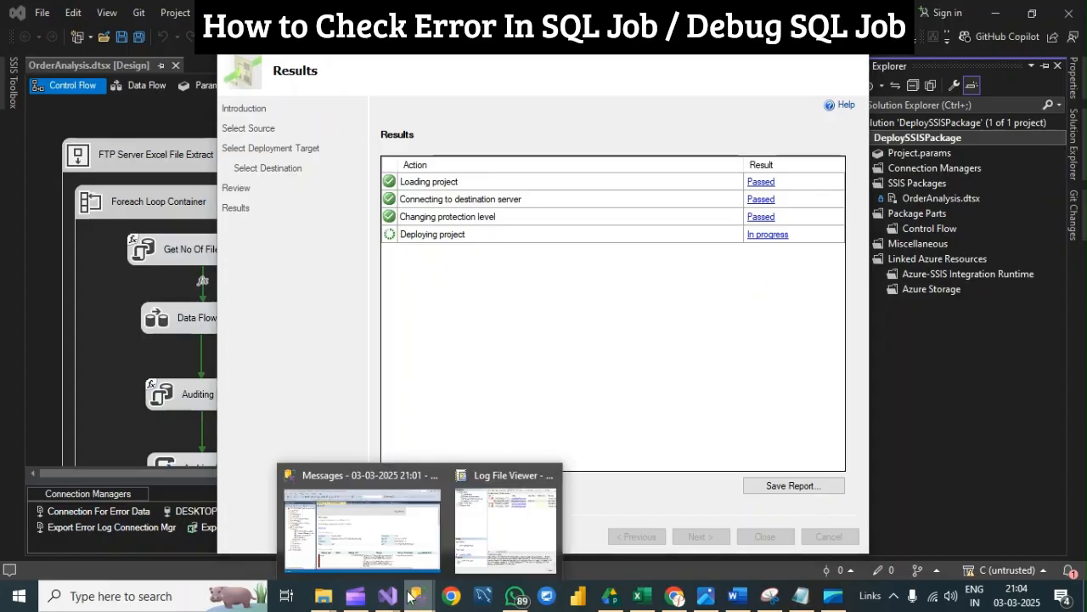
left_click(357, 527)
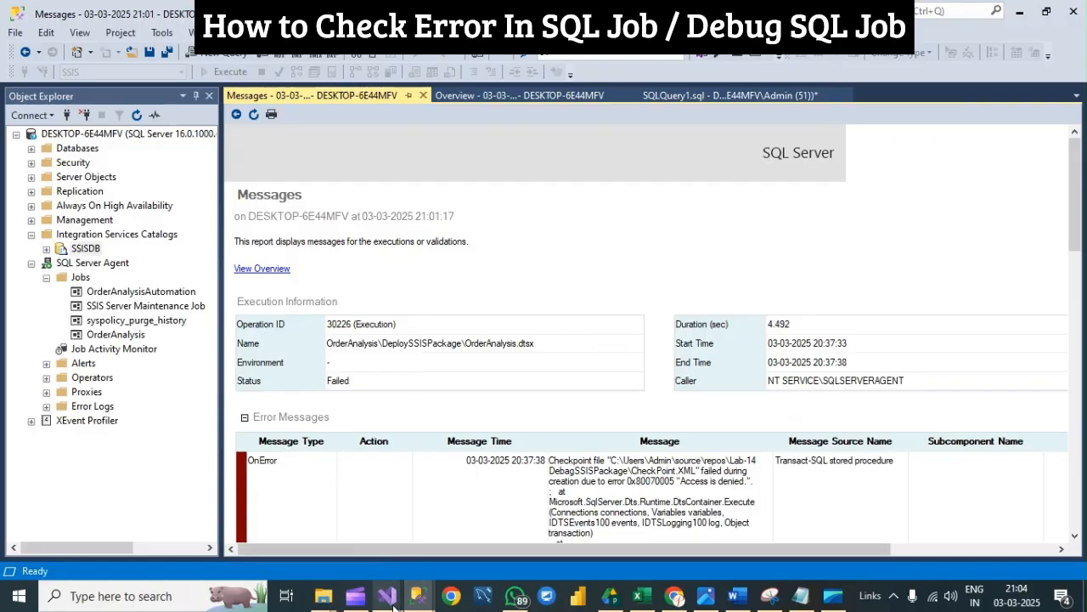
mouse_move(387, 596)
left_click(446, 542)
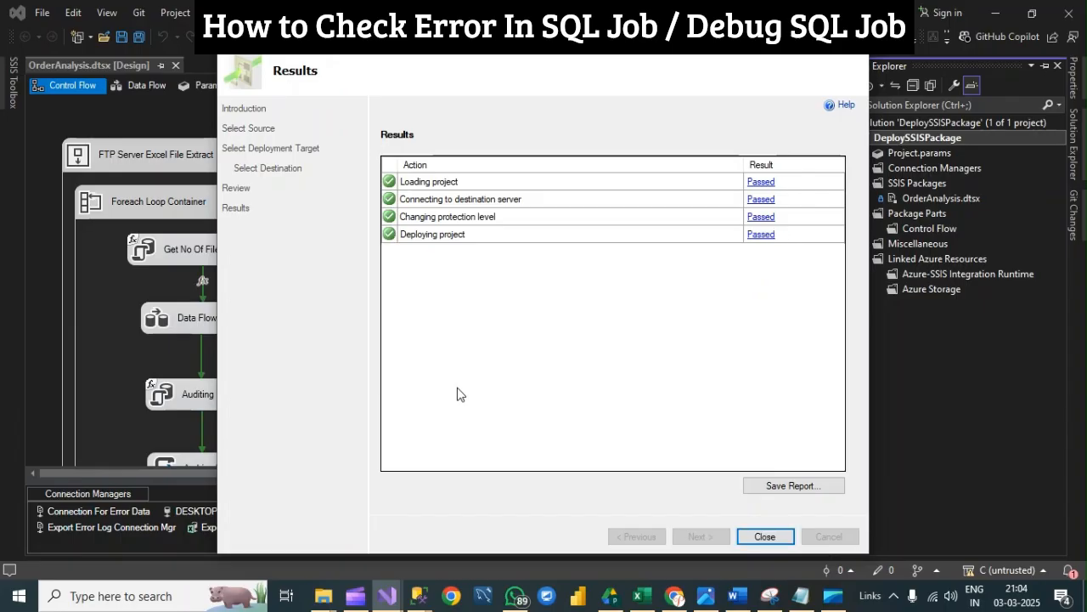
Step: Close the deployment results in Visual Studio and the old Messages report in SQL Server Management Studio
left_click(764, 536)
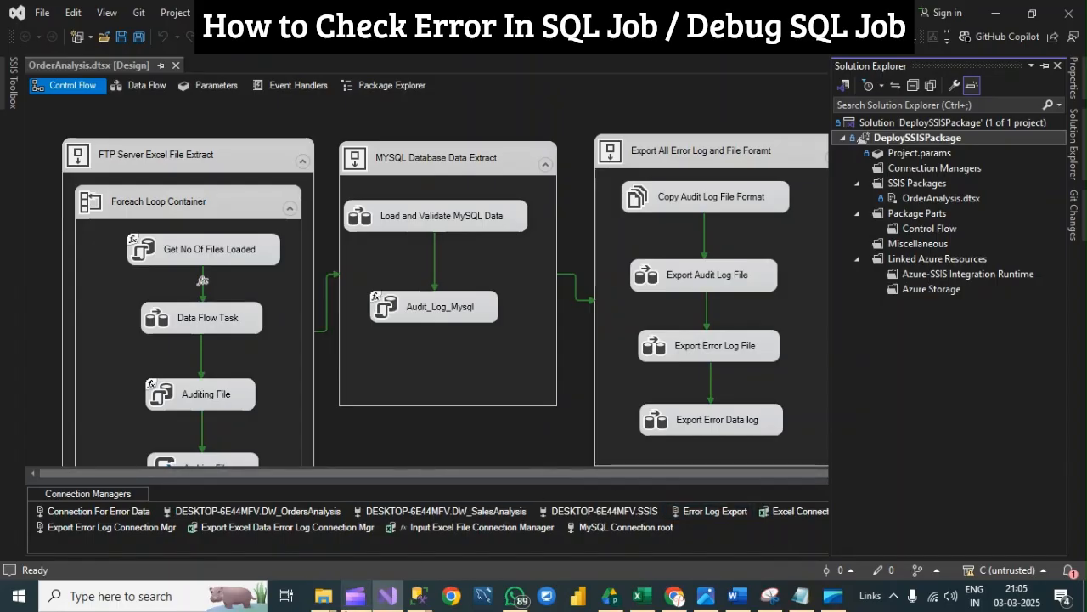
mouse_move(428, 598)
left_click(355, 539)
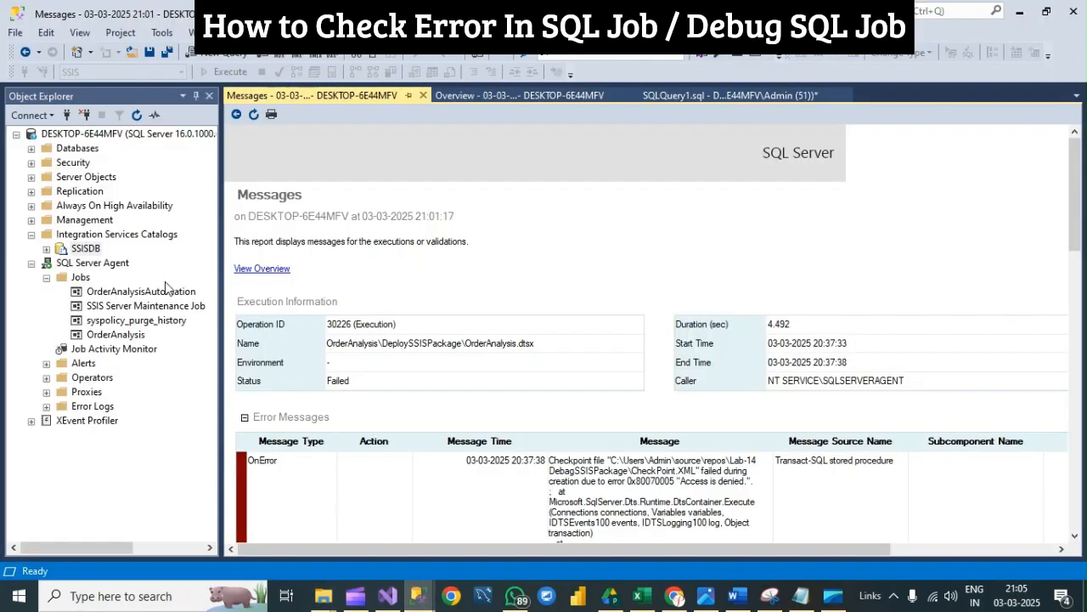
left_click(422, 96)
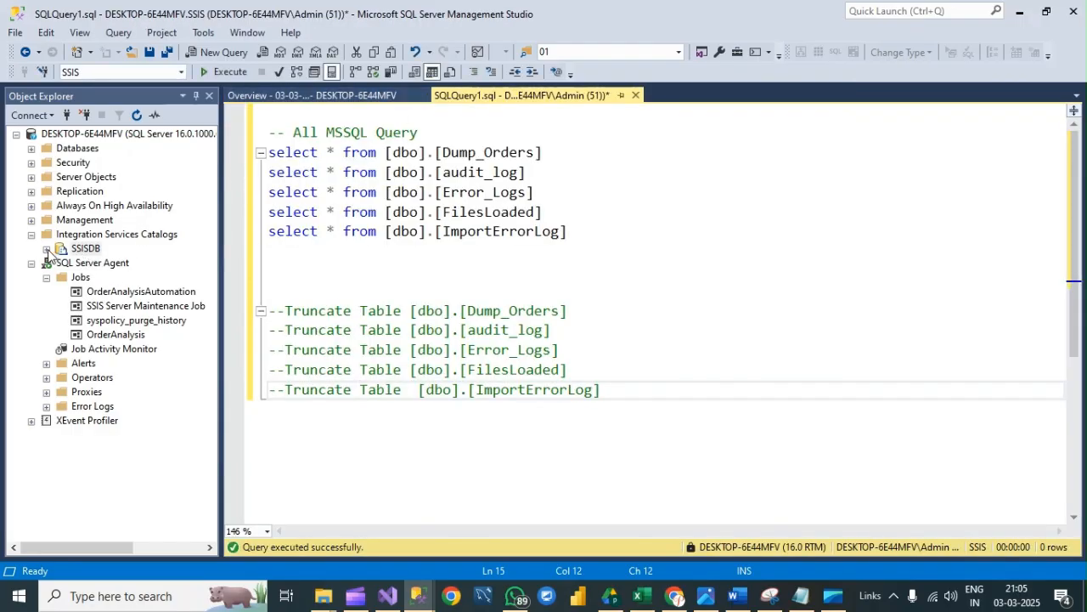
Step: Refresh the SSISDB catalog and expand its OrderAnalysis folder down to the packages of the DeploySSISPackage project
left_click(47, 249)
right_click(78, 252)
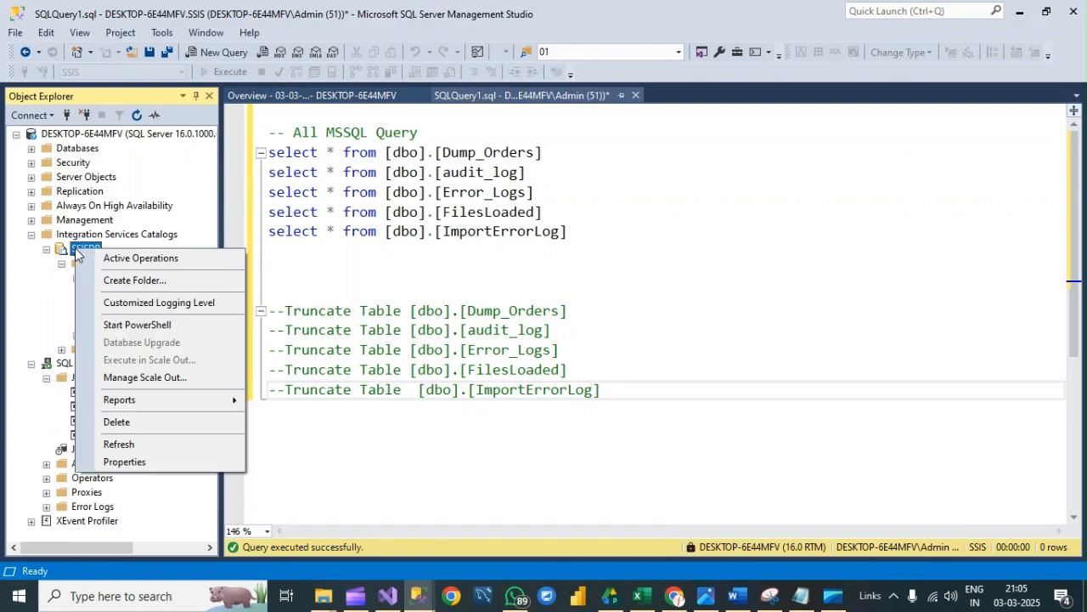
left_click(142, 117)
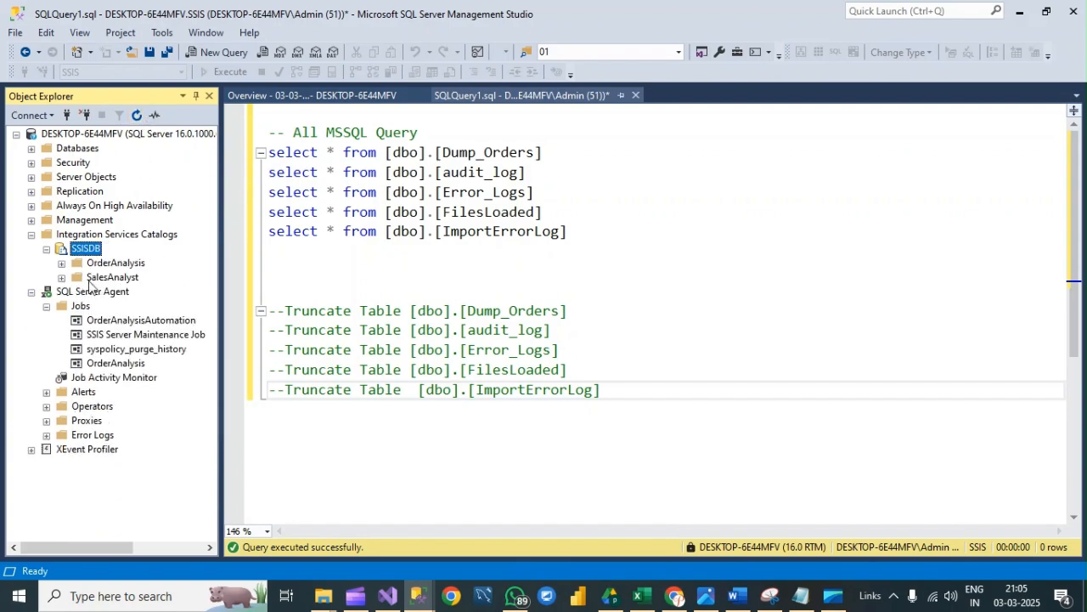
left_click(61, 263)
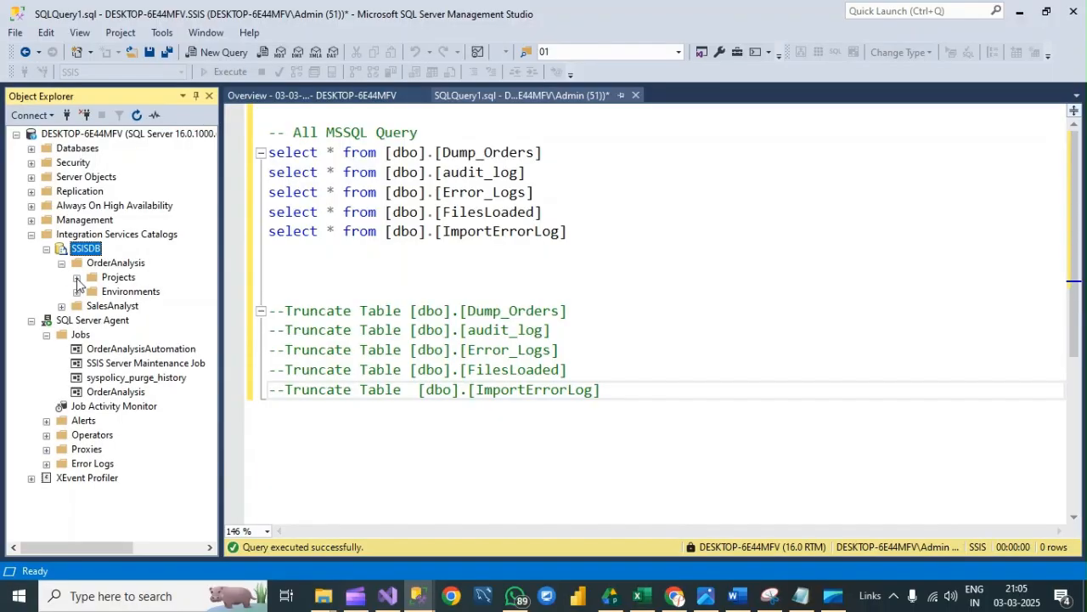
left_click(76, 278)
left_click(93, 291)
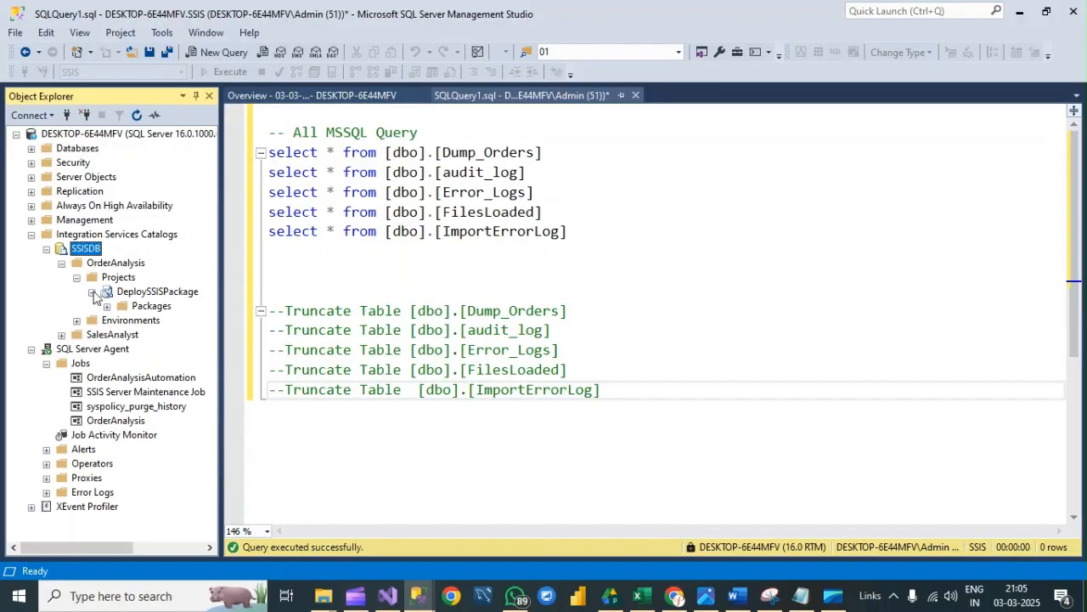
left_click(107, 306)
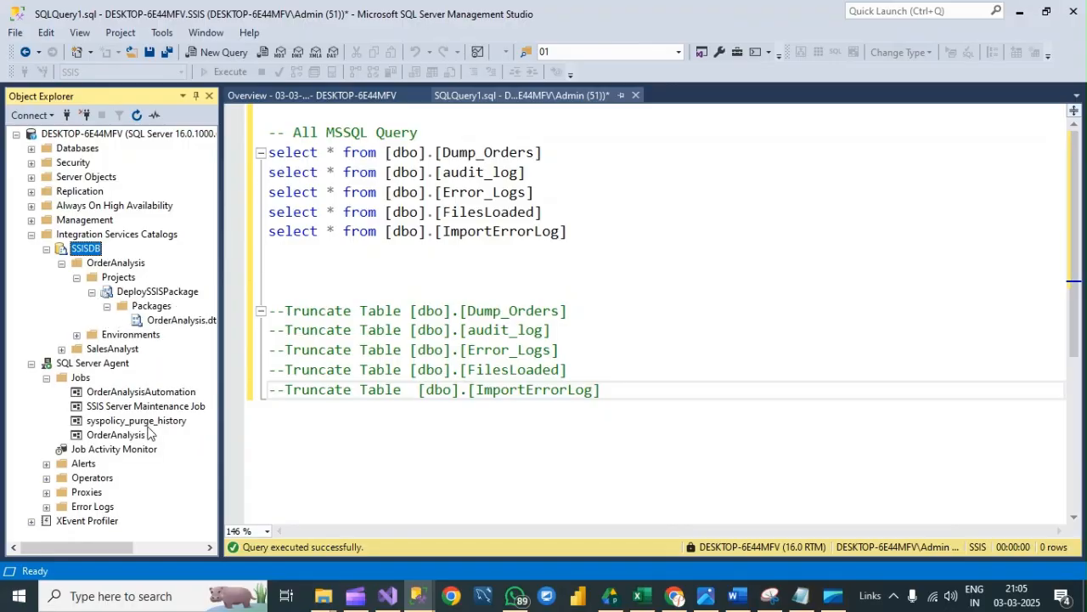
Step: Check the properties of the deployed OrderAnalysis.dtsx package in SSISDB and close them
left_click_drag(98, 549, 156, 549)
left_click(76, 323)
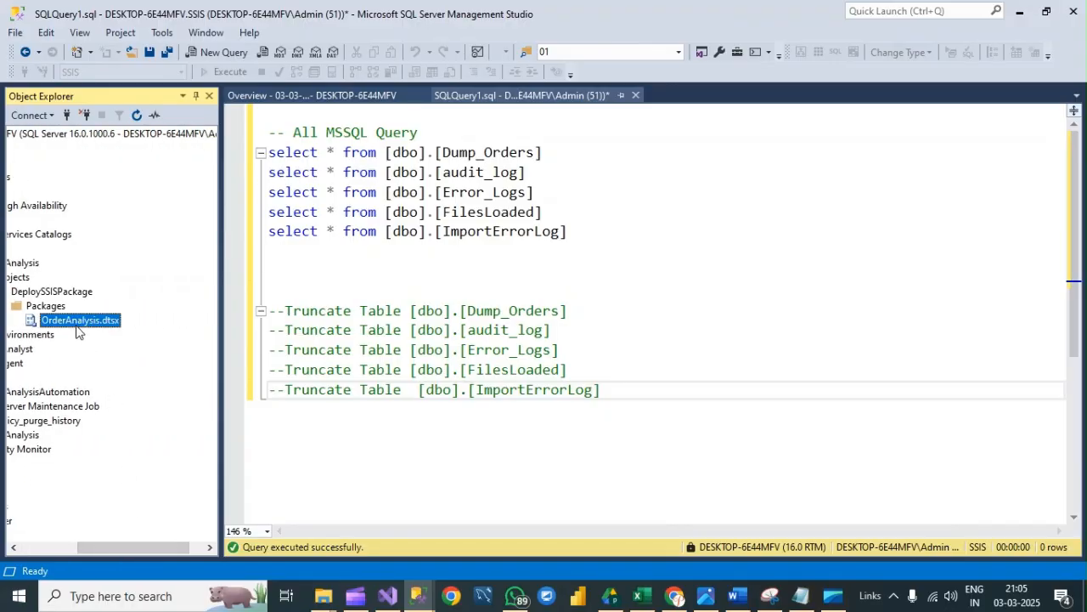
right_click(76, 326)
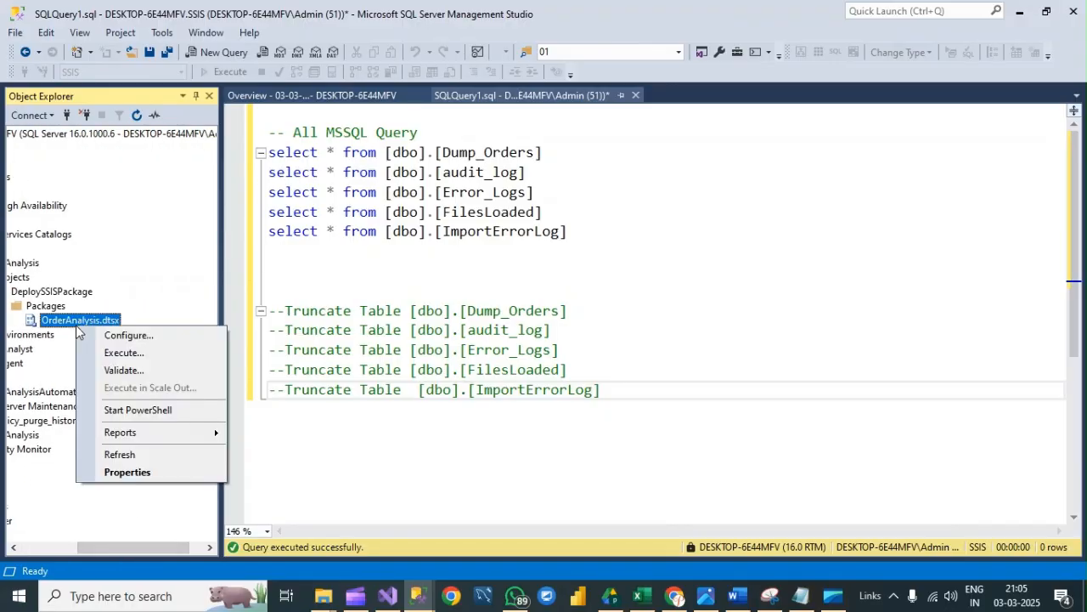
left_click(136, 473)
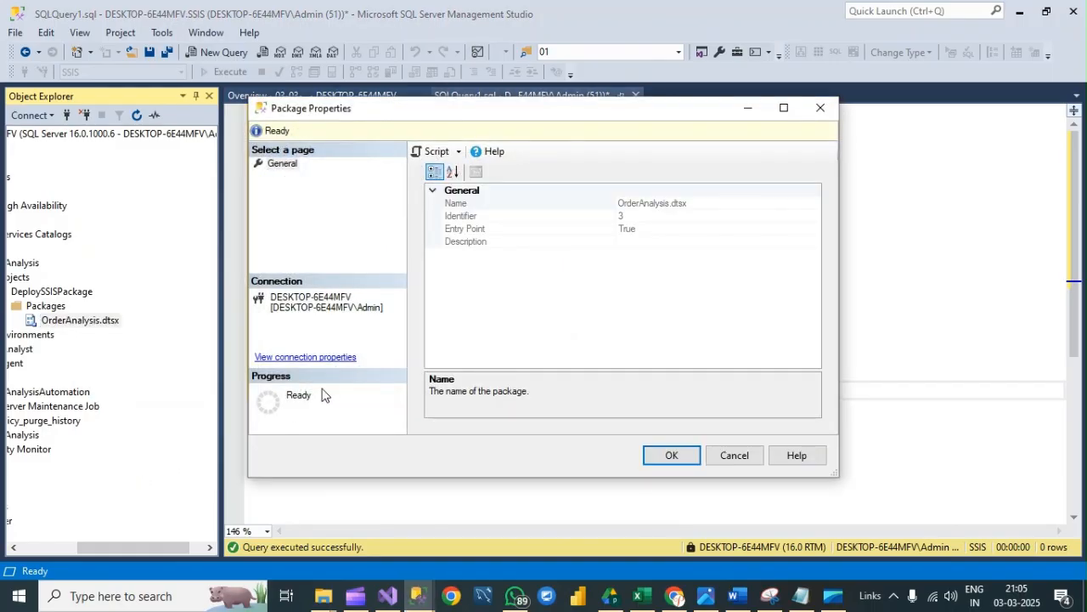
left_click(677, 459)
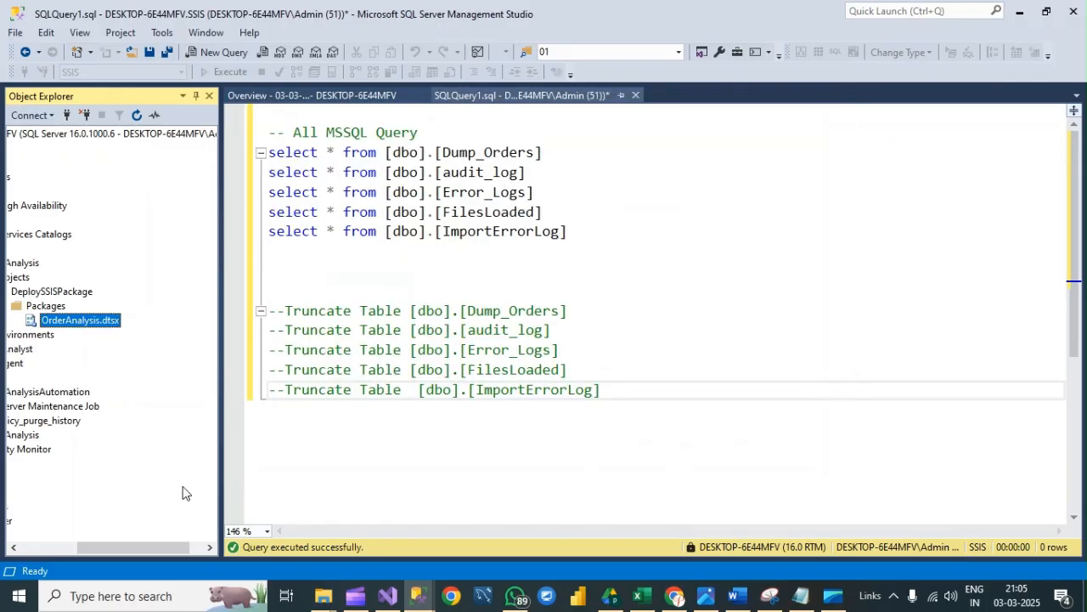
left_click_drag(156, 554, 36, 544)
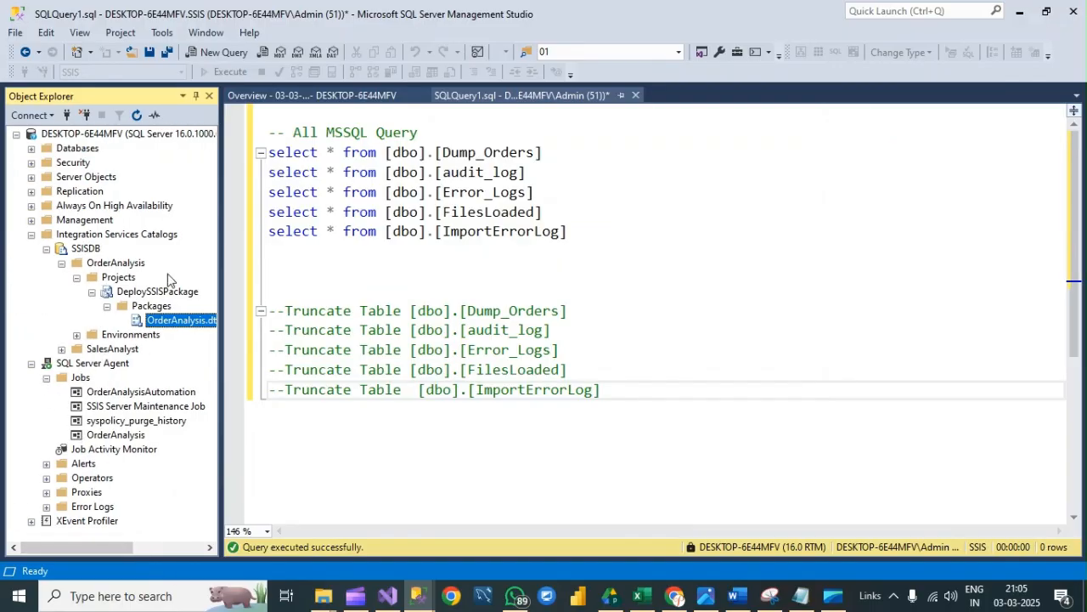
Step: Collapse Integration Services Catalogs and start the OrderAnalysisAutomation job under SQL Server Agent
left_click(31, 234)
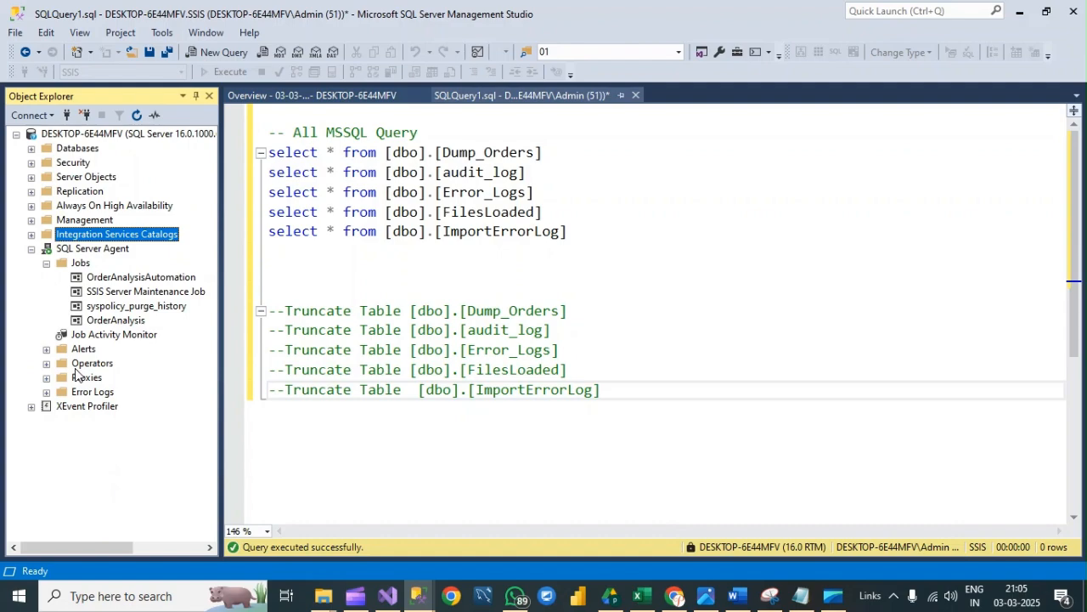
left_click(105, 280)
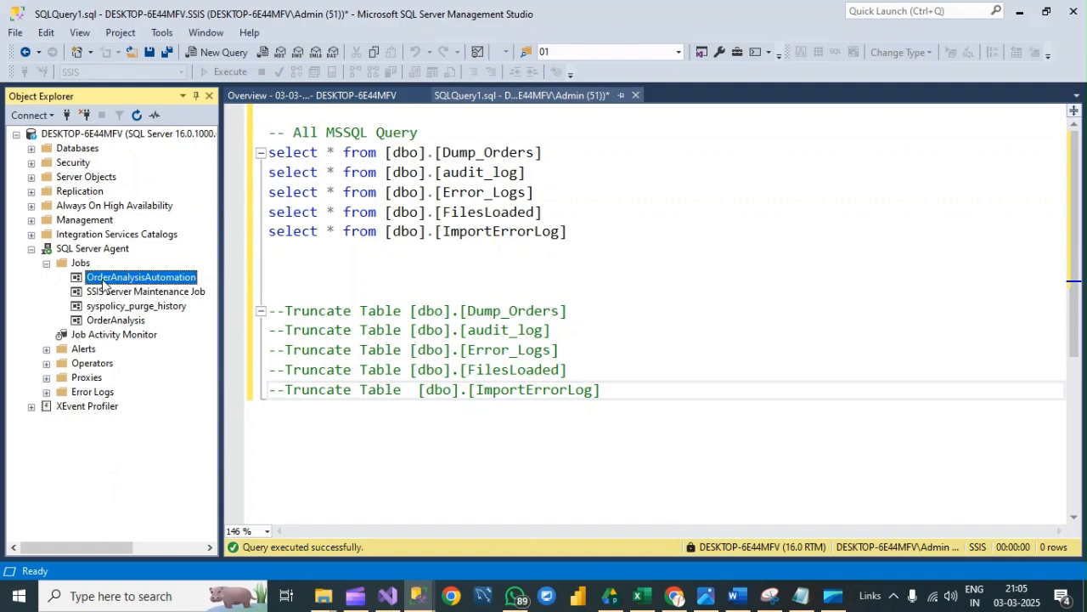
right_click(106, 283)
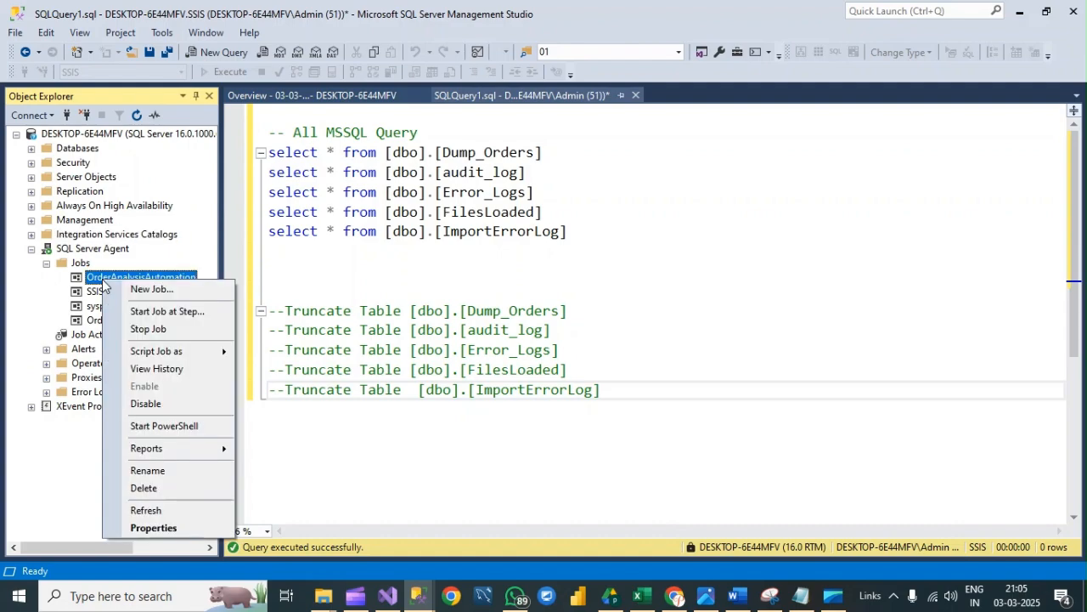
left_click(167, 311)
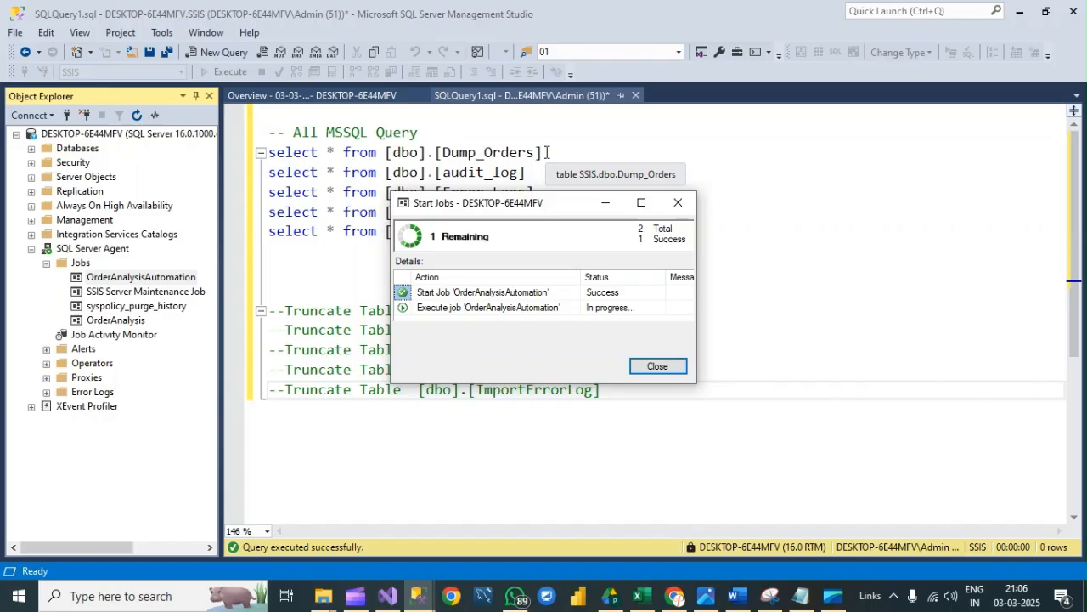
Step: Query all rows of the Dump_Orders table while the job runs, and check the job's outcome before closing the Start Jobs window
left_click_drag(550, 153, 247, 160)
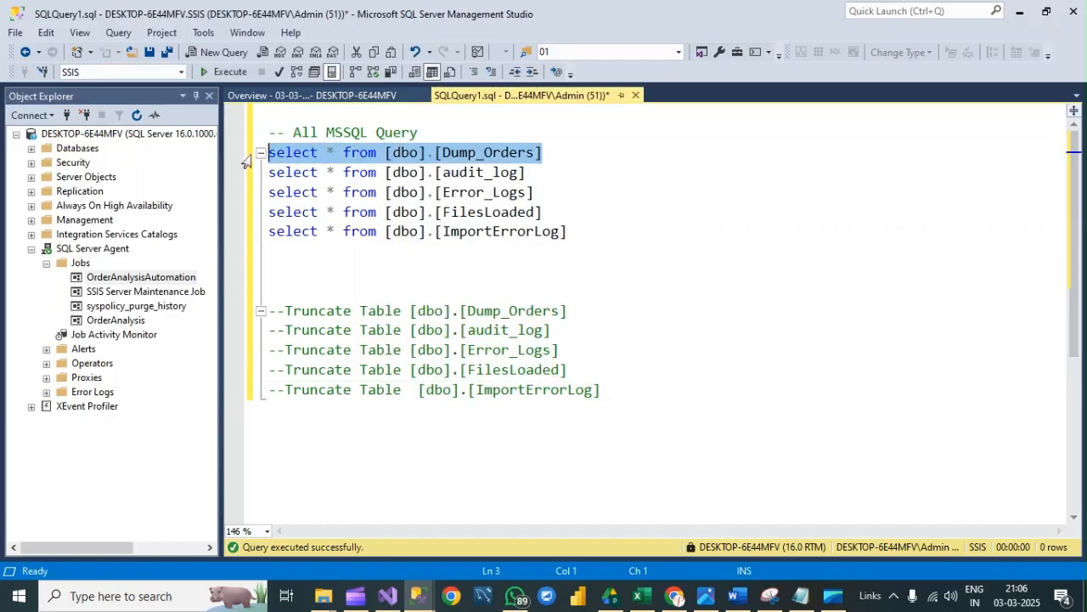
left_click(228, 77)
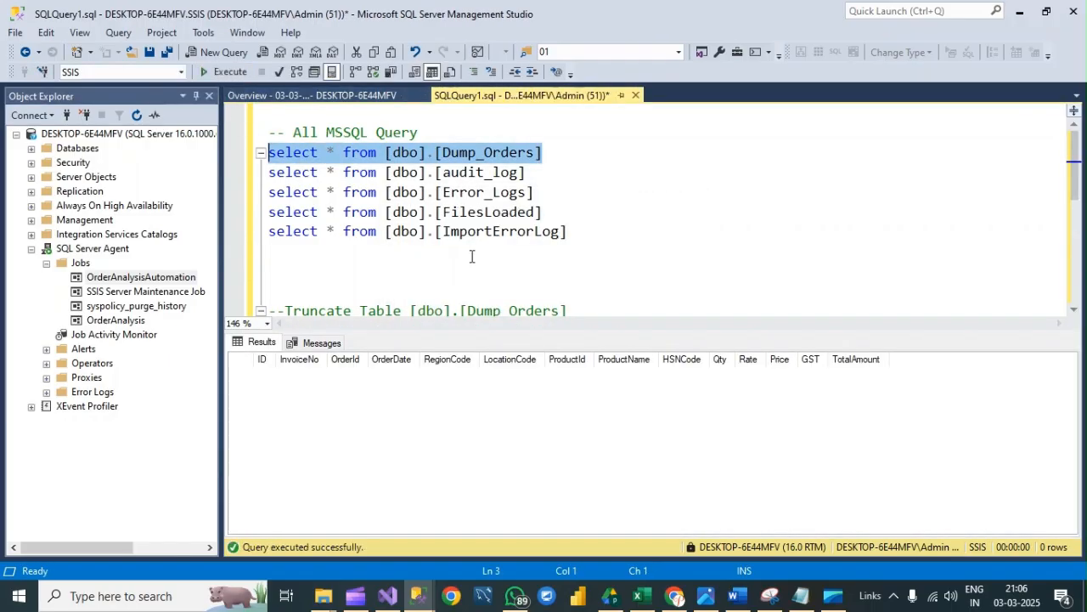
left_click(419, 592)
left_click(552, 522)
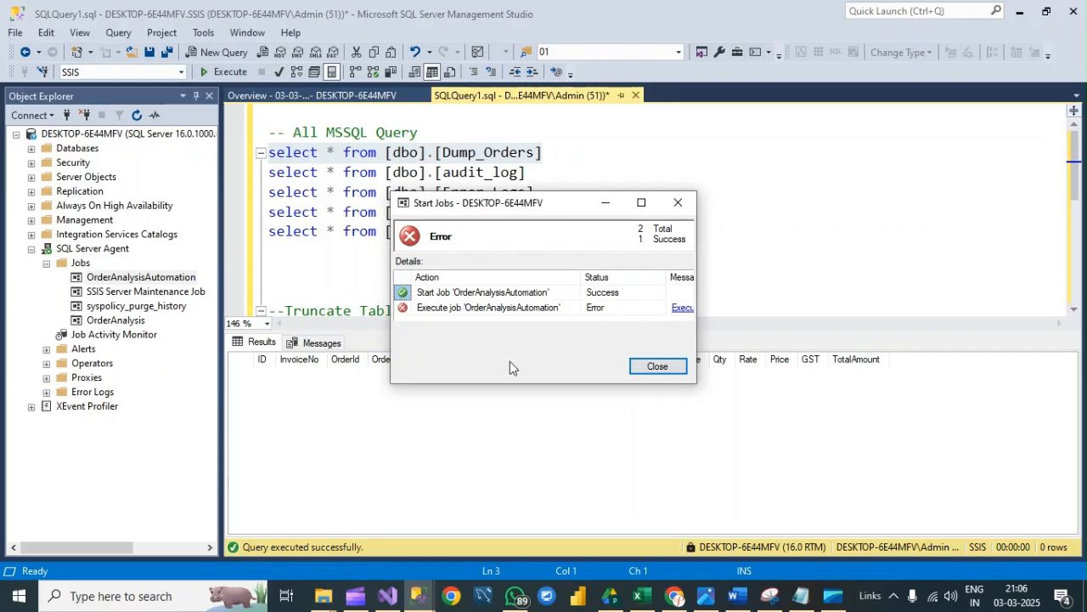
left_click(655, 366)
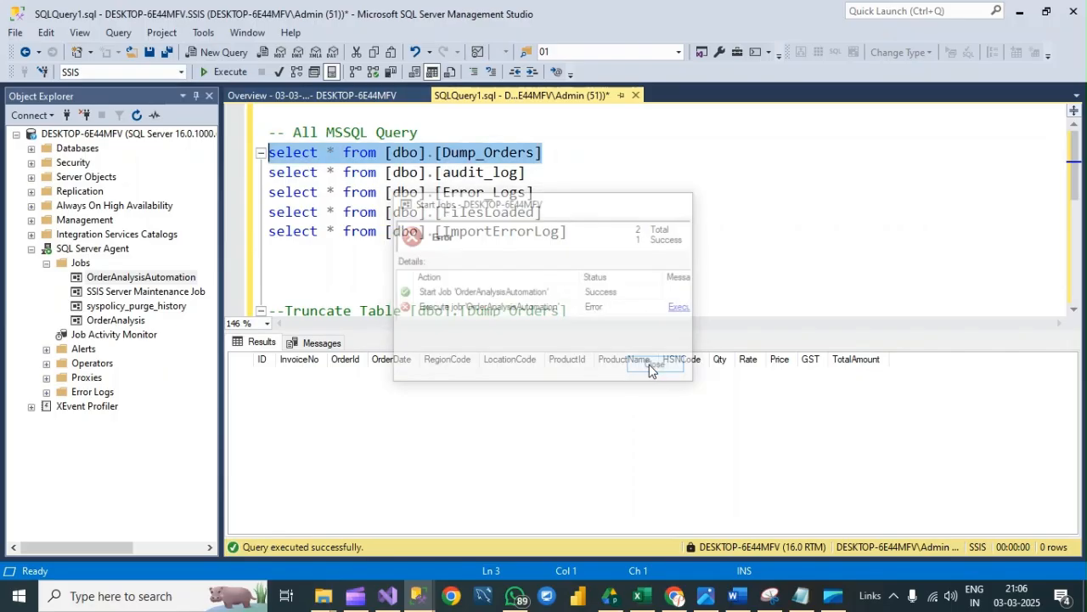
Step: Open the All Executions standard report for the SSISDB catalog
right_click(111, 281)
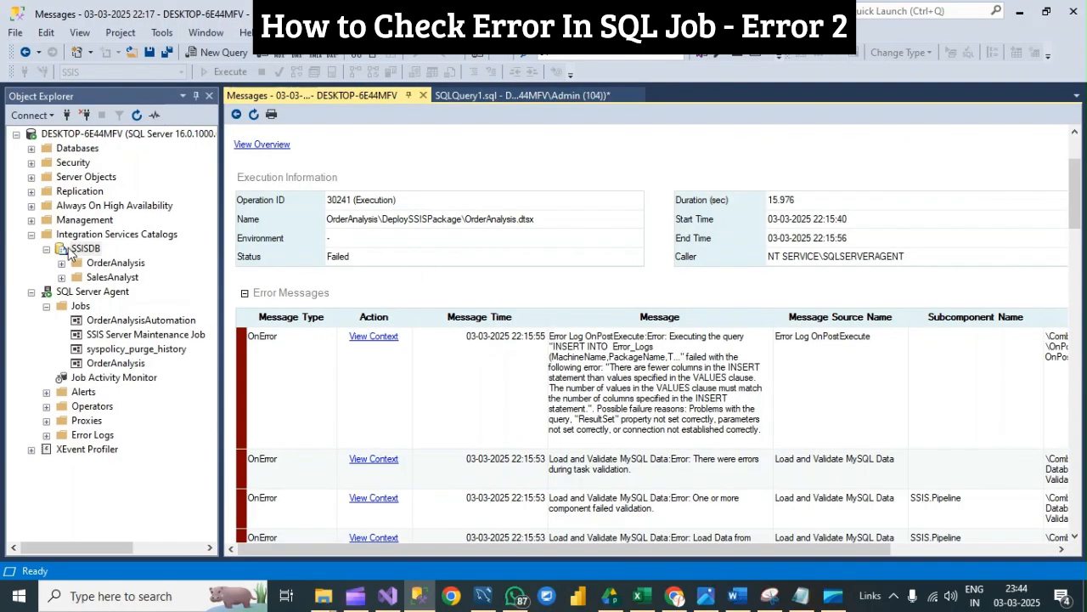
right_click(71, 251)
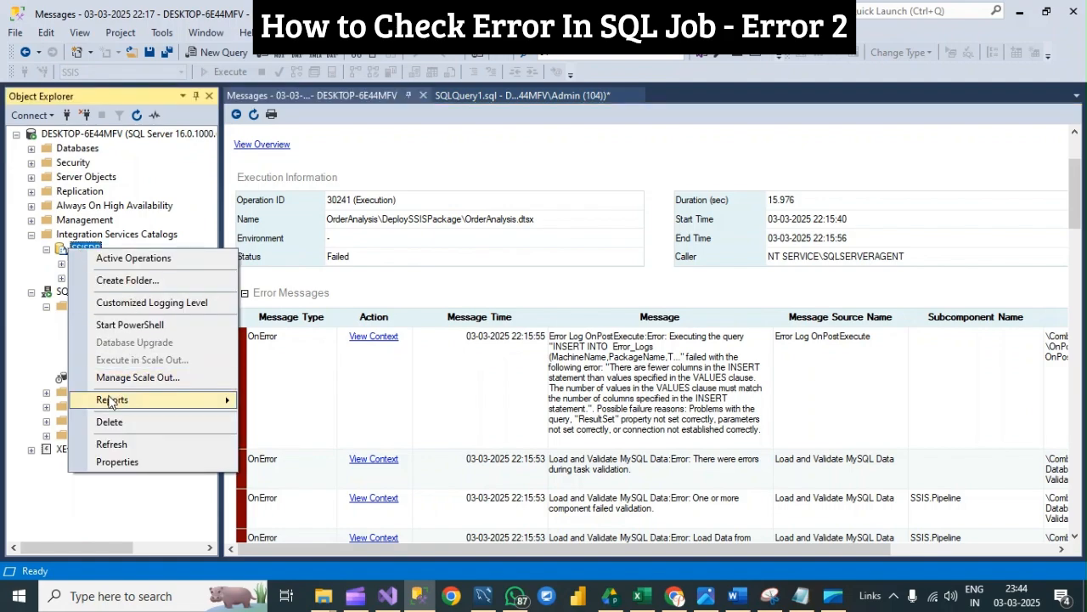
mouse_move(110, 401)
mouse_move(296, 404)
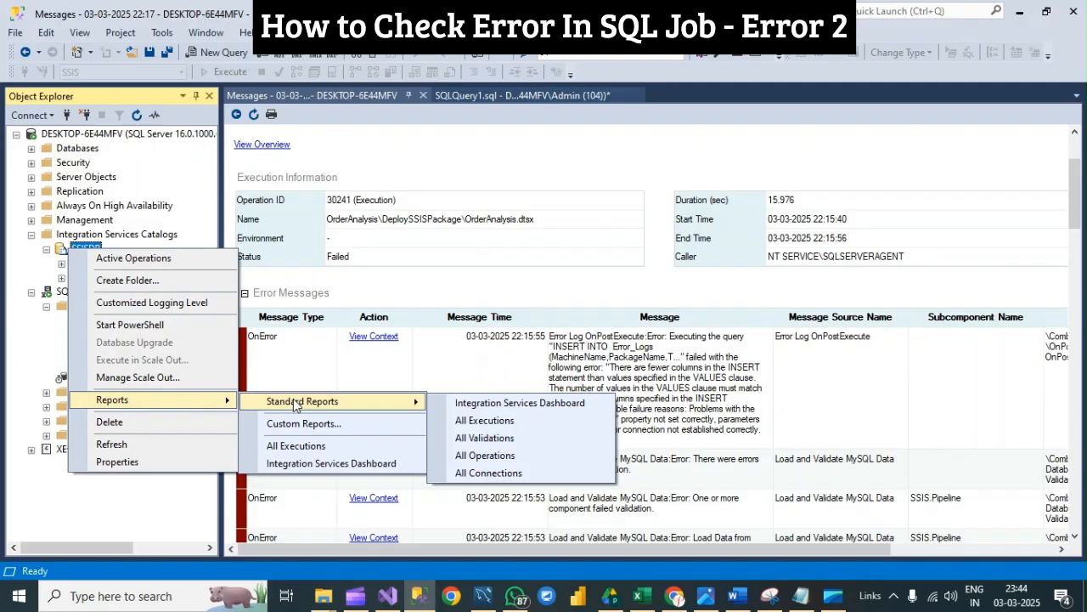
left_click(485, 421)
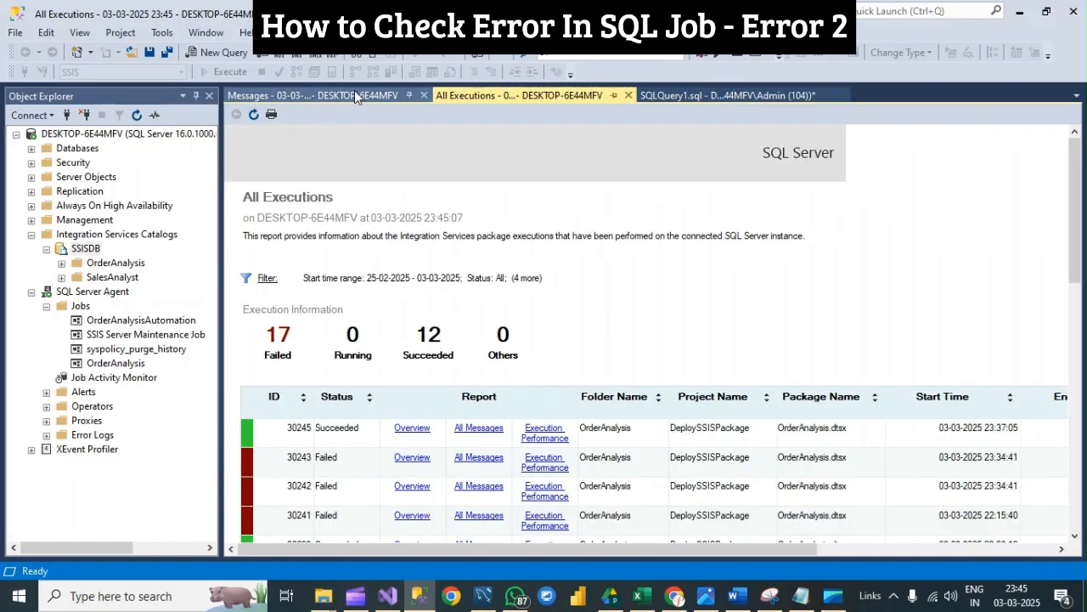
Step: Compare the execution ID in the Notepad copy of the job history with the Messages report for execution 30241
left_click(354, 95)
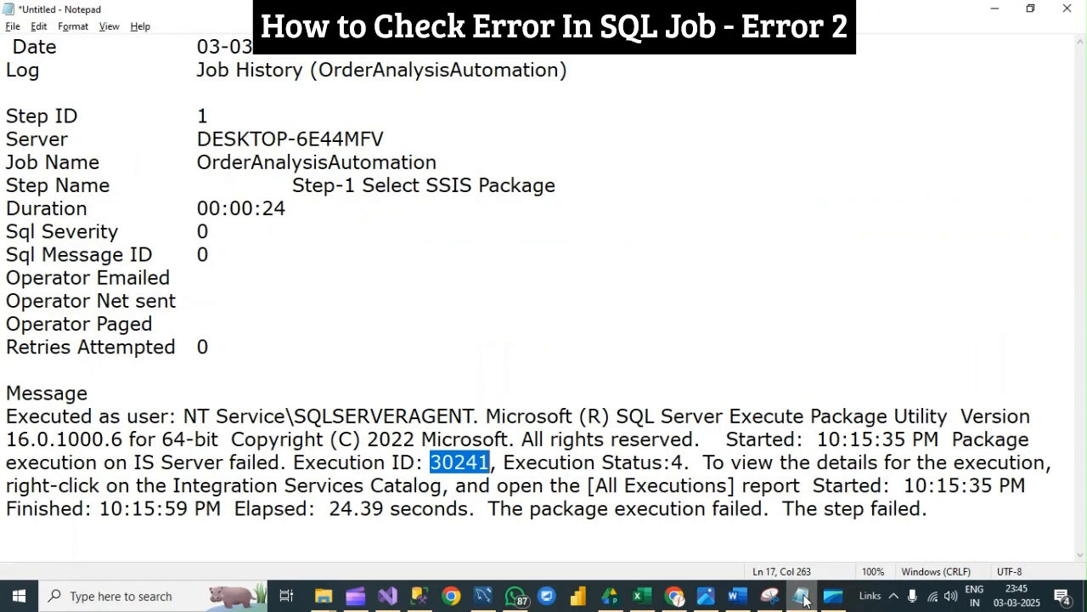
left_click(801, 596)
left_click(485, 461)
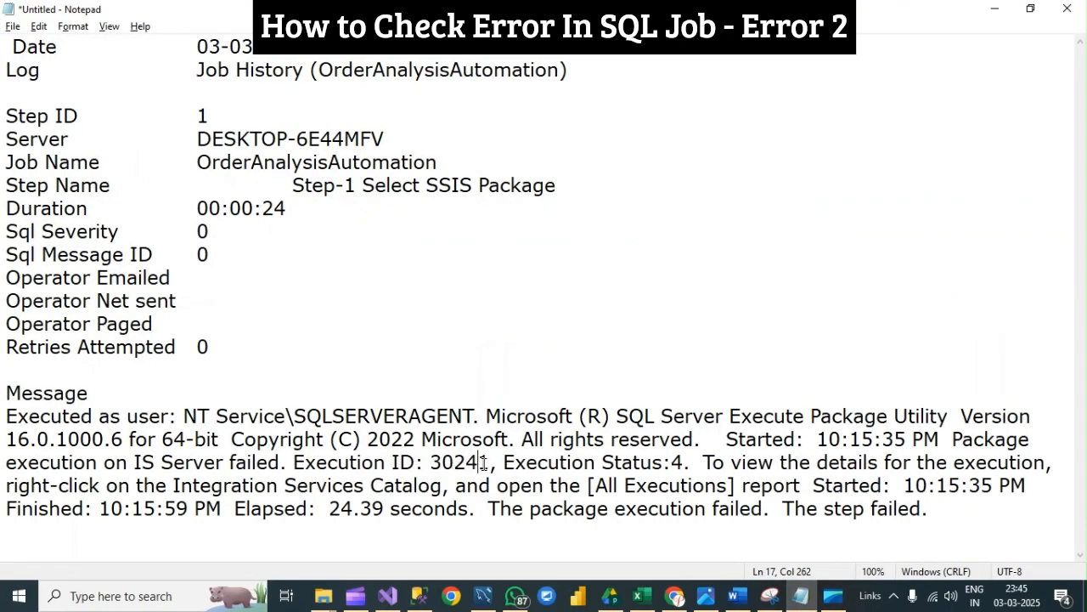
left_click_drag(454, 461, 491, 461)
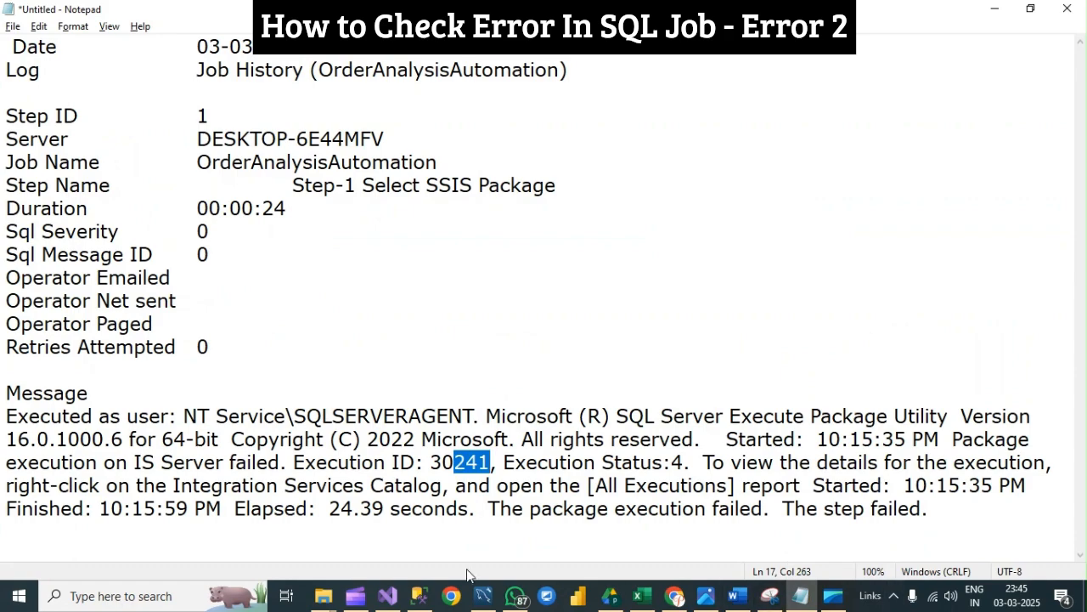
left_click(419, 596)
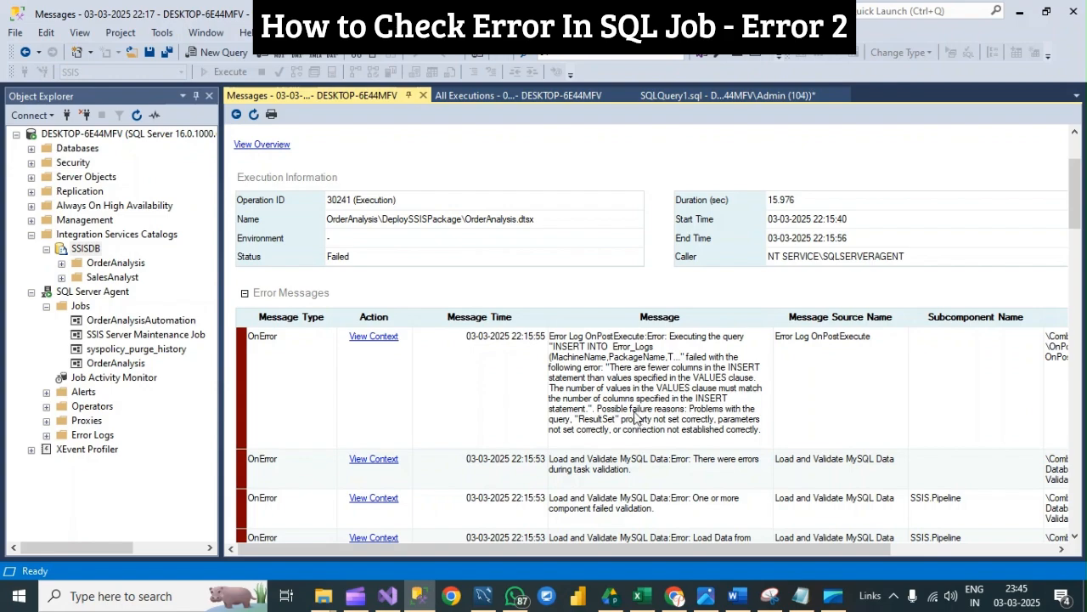
Step: In Visual Studio, open the SqlStatementSource expression of the Error Log OnPostExecute task in the Expression Builder
left_click(387, 595)
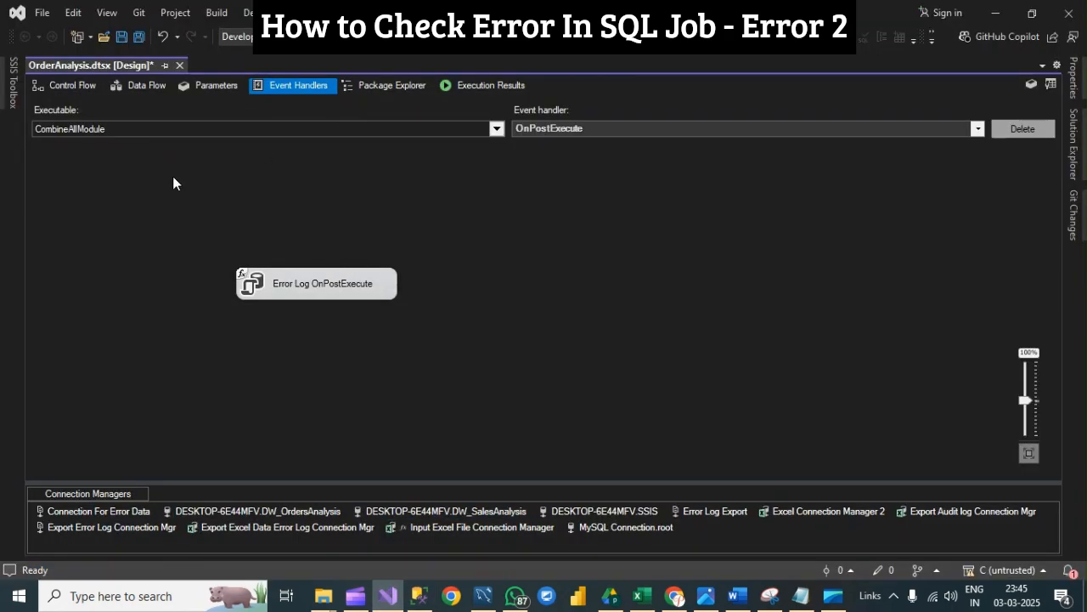
left_click(78, 89)
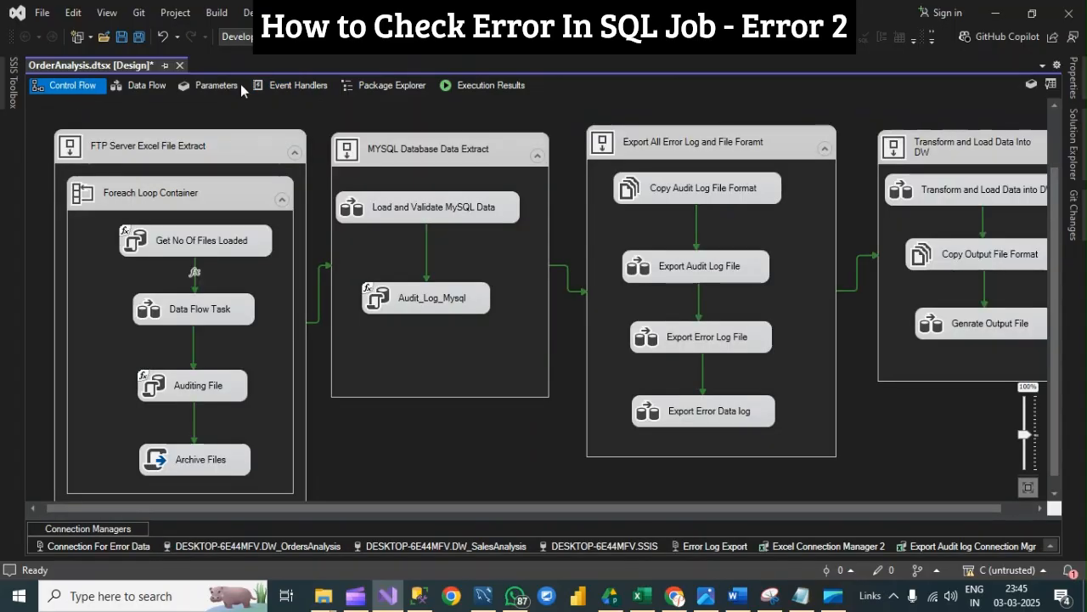
left_click(274, 89)
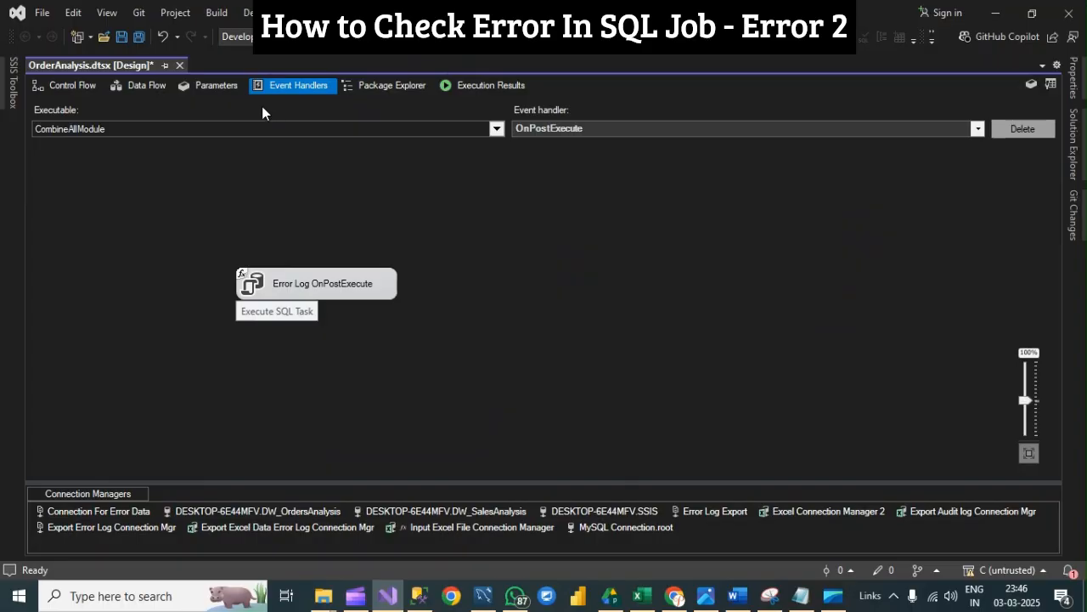
double_click(354, 285)
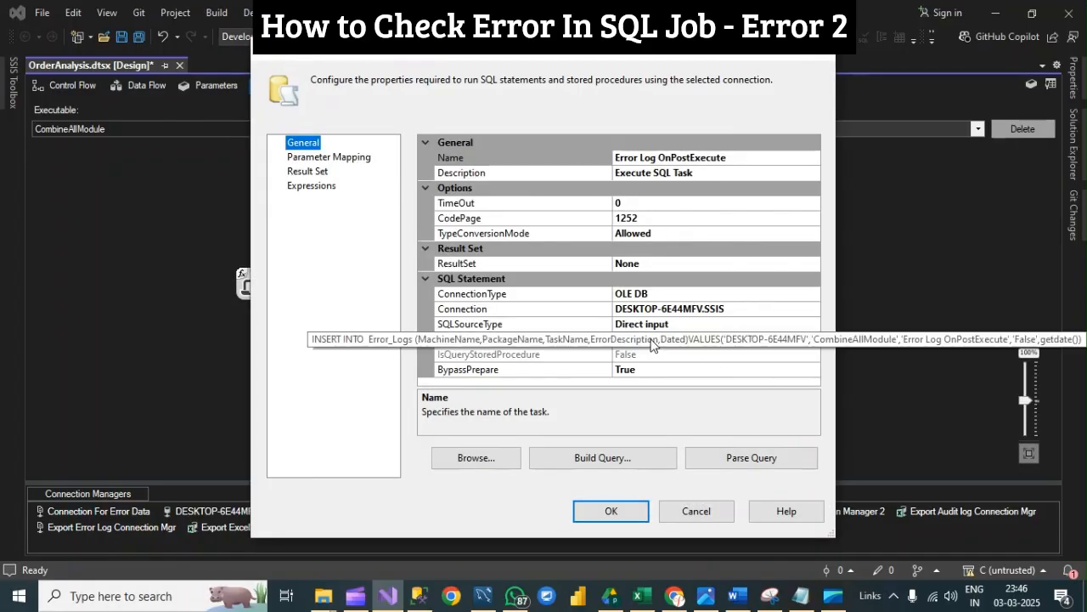
left_click(815, 343)
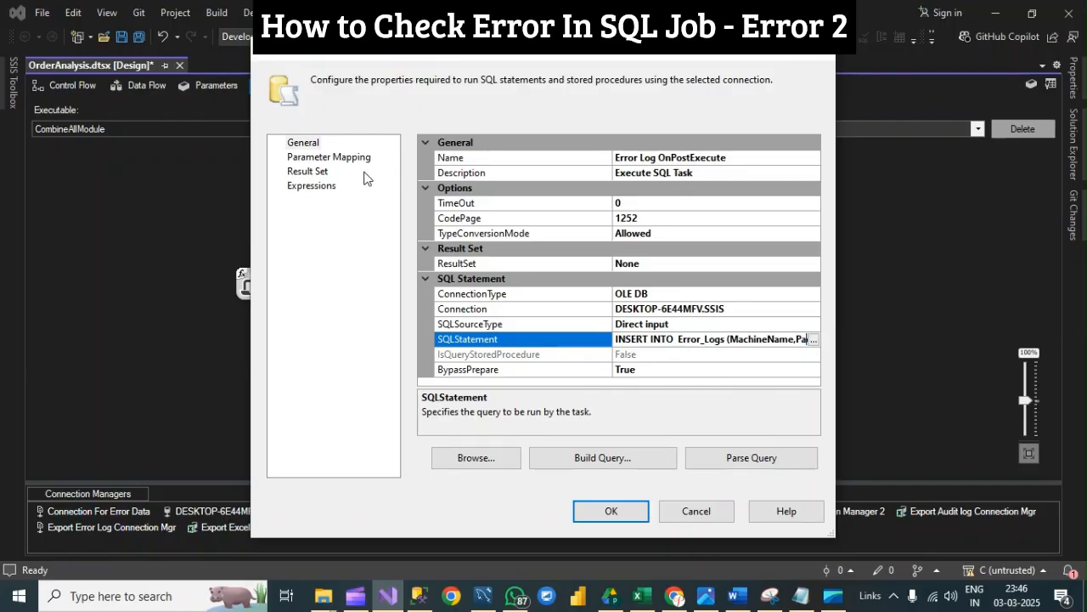
left_click(294, 193)
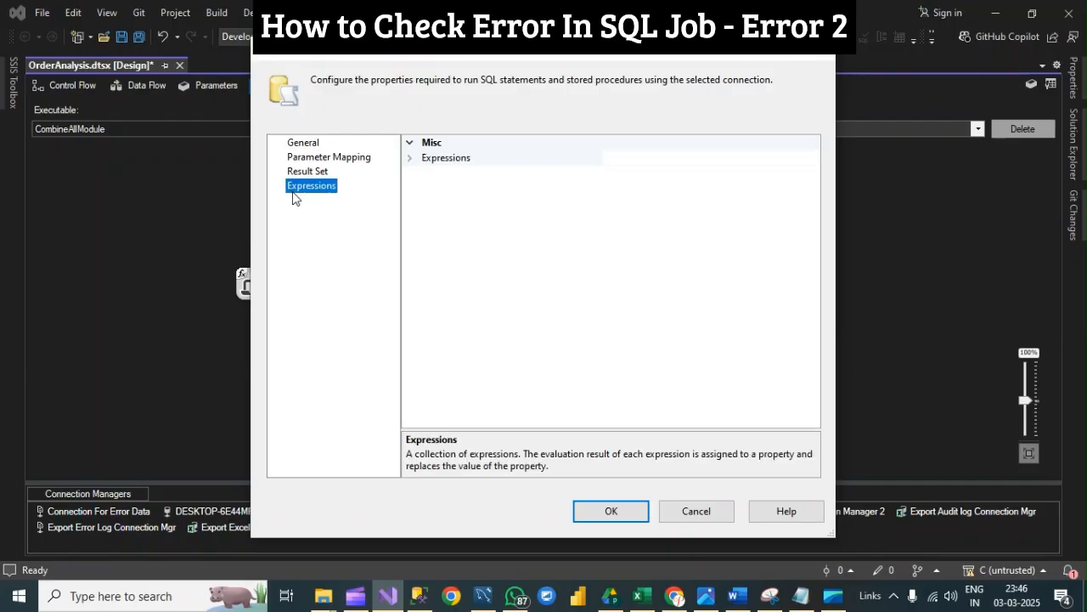
left_click(411, 160)
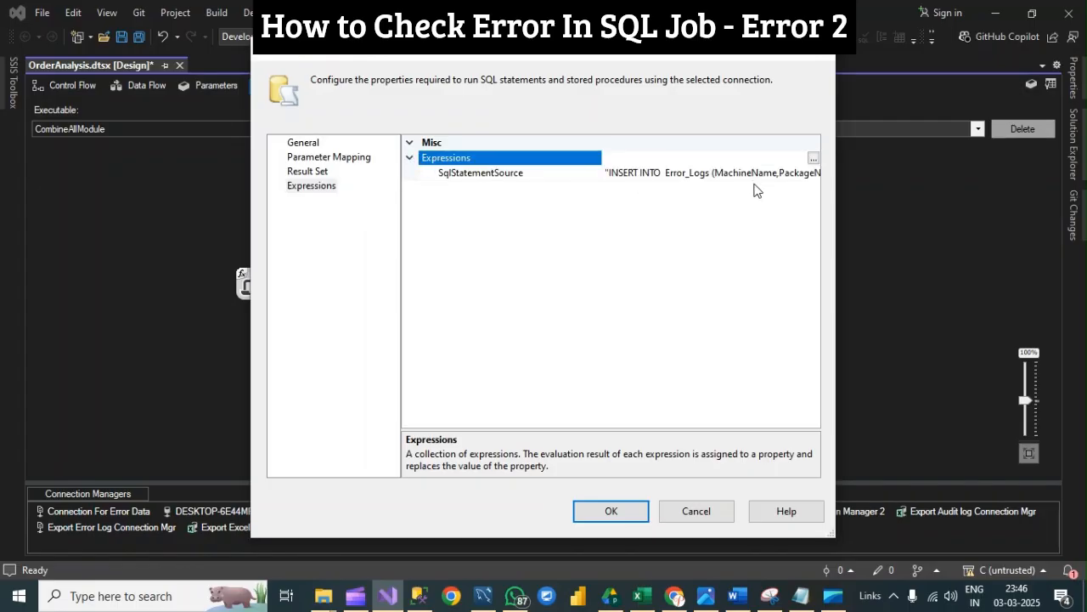
left_click(813, 158)
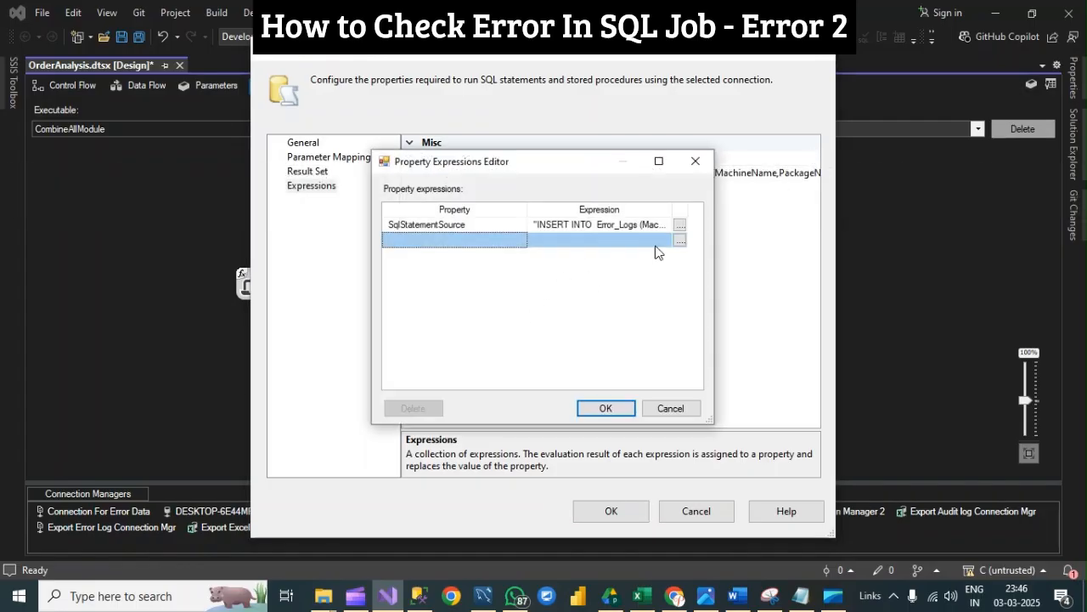
left_click(680, 224)
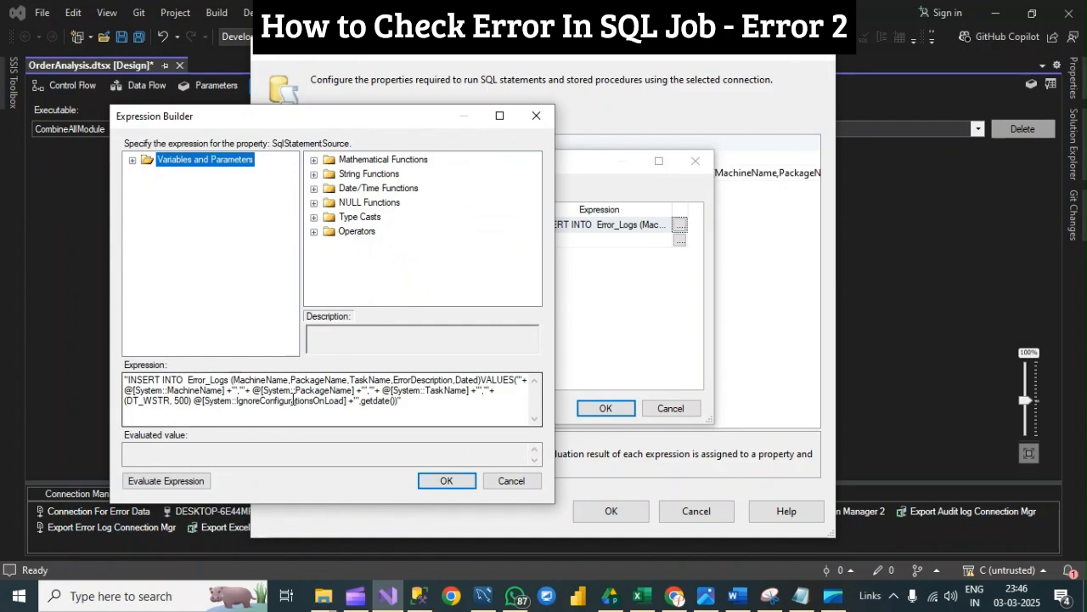
Step: Review the Error_Logs INSERT expression, evaluate it, and copy the evaluated statement
left_click(355, 395)
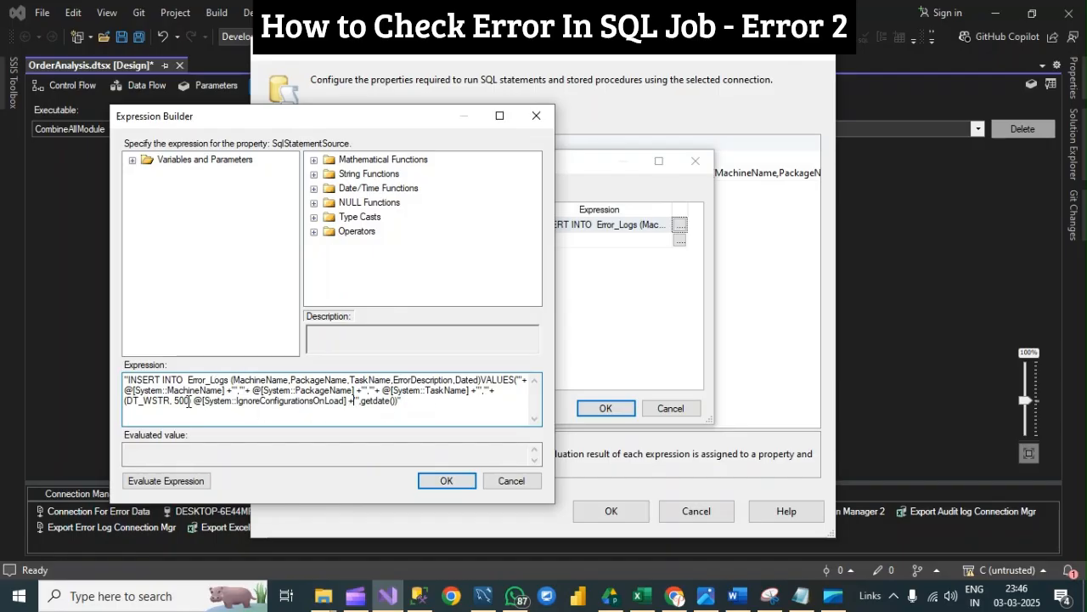
left_click_drag(241, 379, 463, 396)
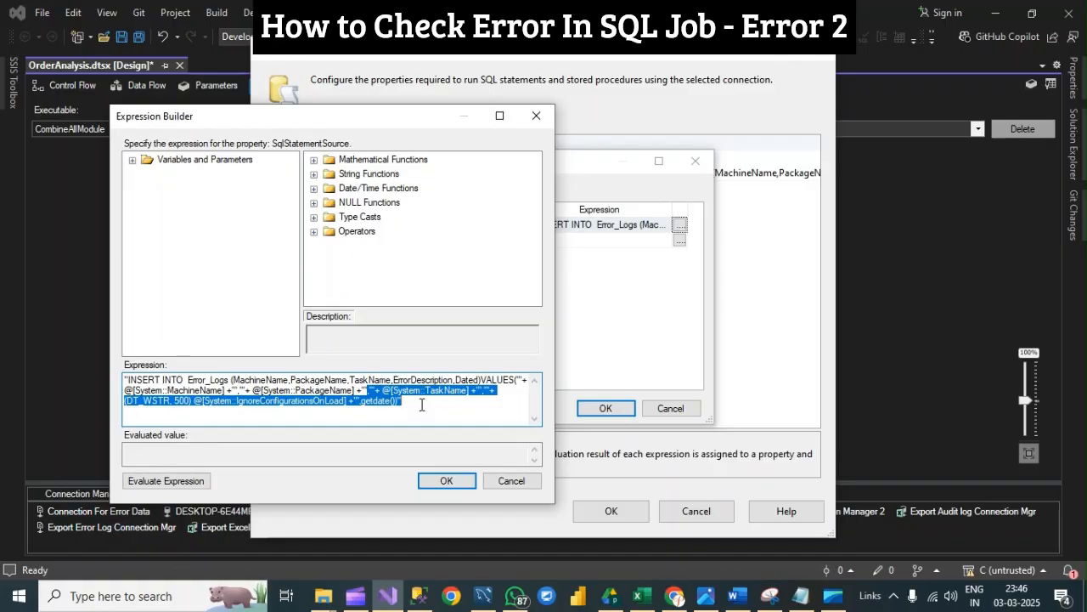
left_click(364, 406)
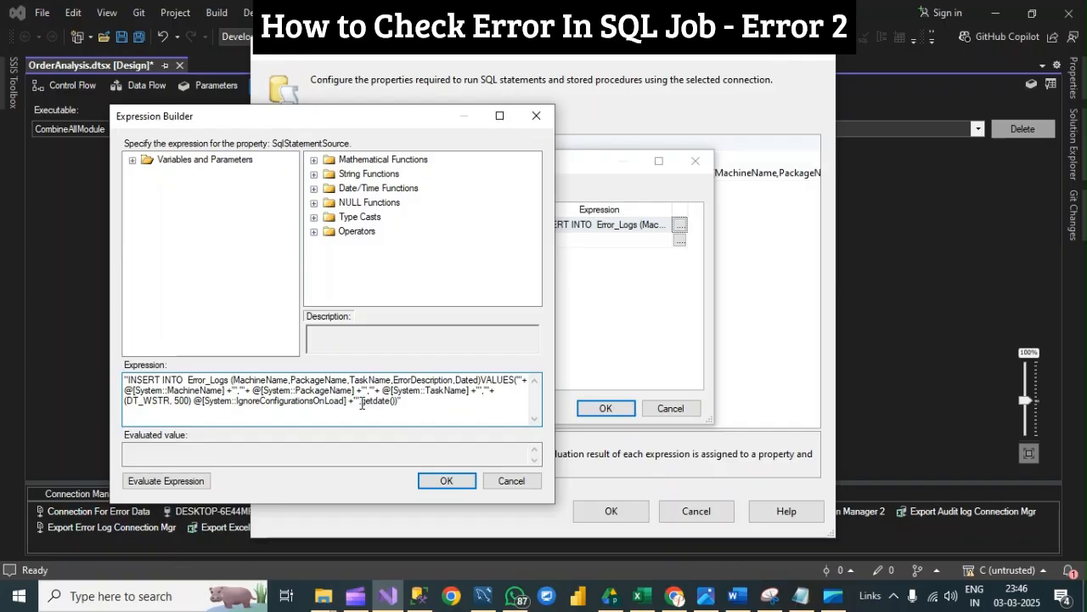
left_click(178, 489)
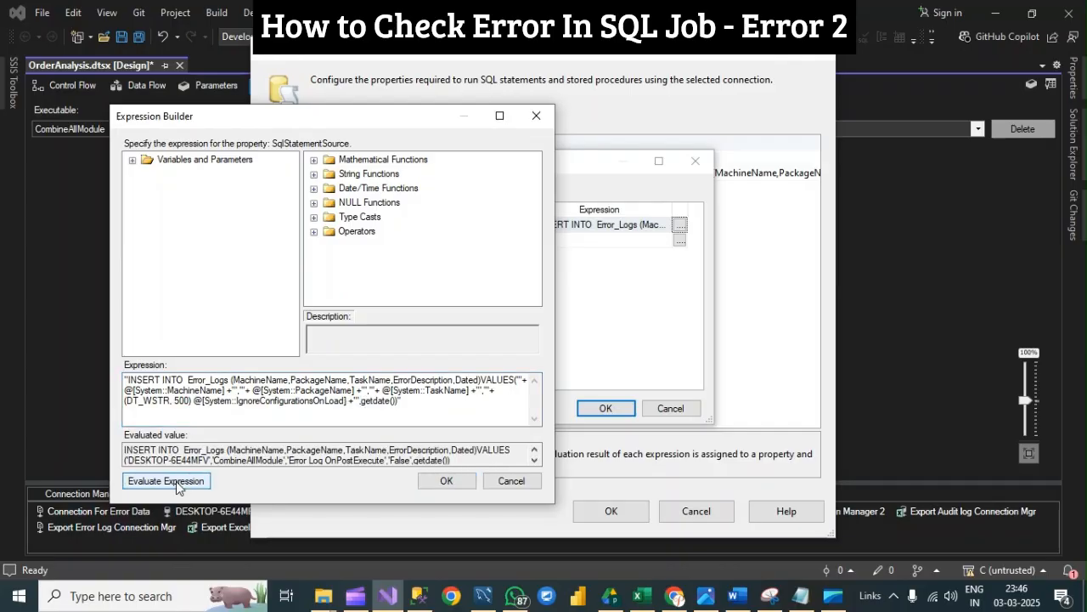
left_click(390, 462)
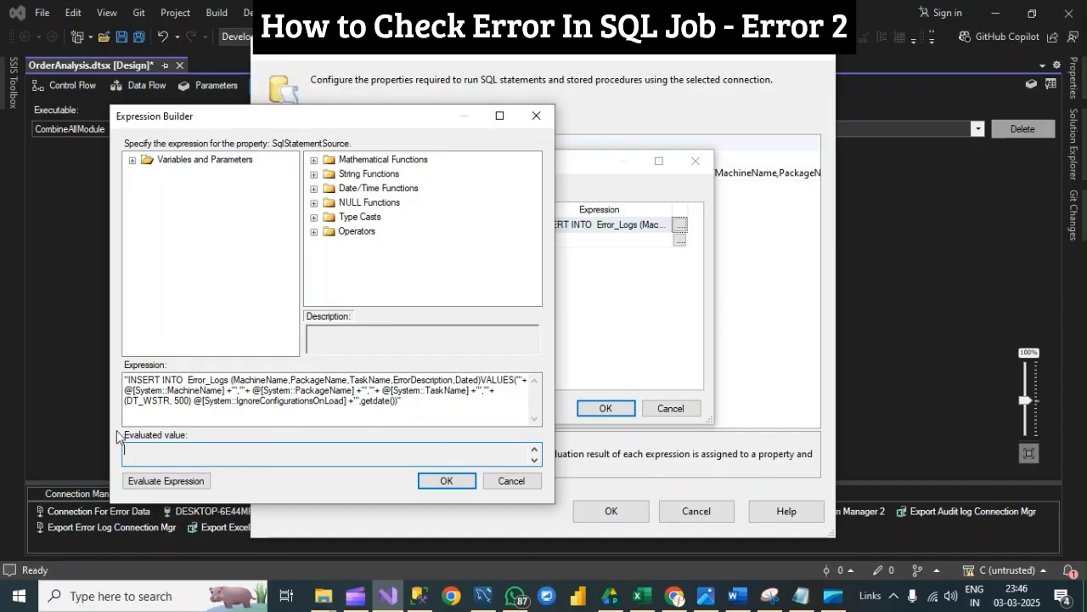
left_click_drag(298, 452, 110, 439)
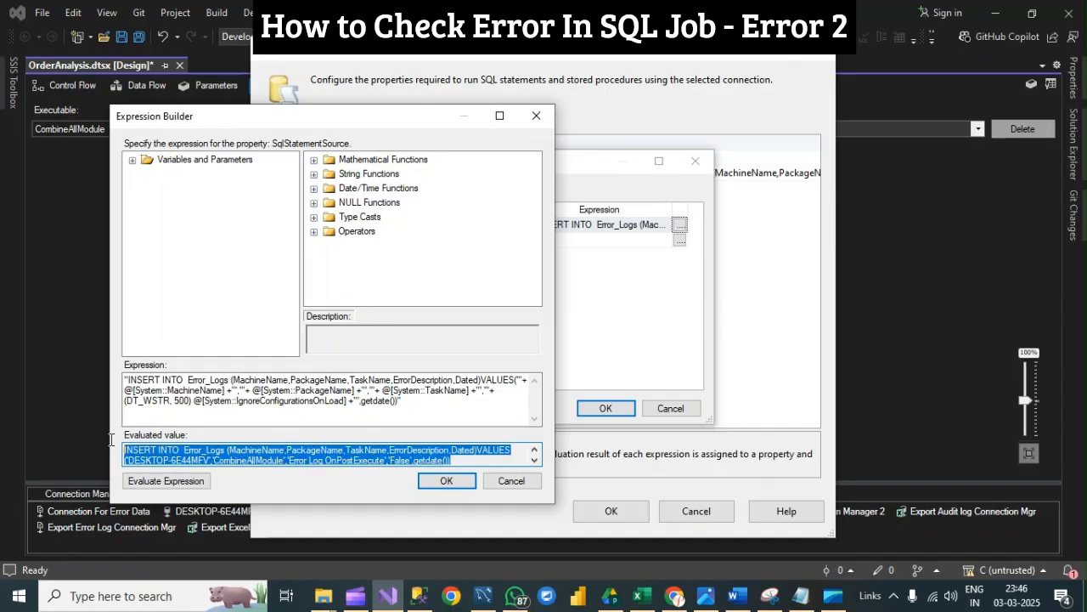
Step: In SQL Server Management Studio, replace the commented INSERT in SQLQuery1.sql with the copied statement, placing the values list on its own line
left_click(419, 596)
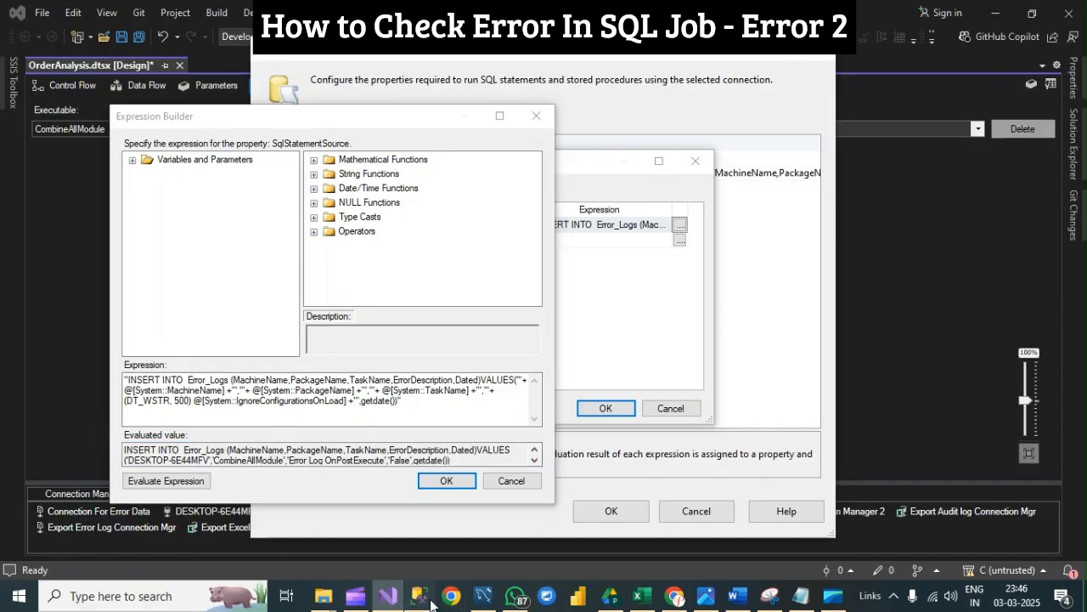
left_click(649, 97)
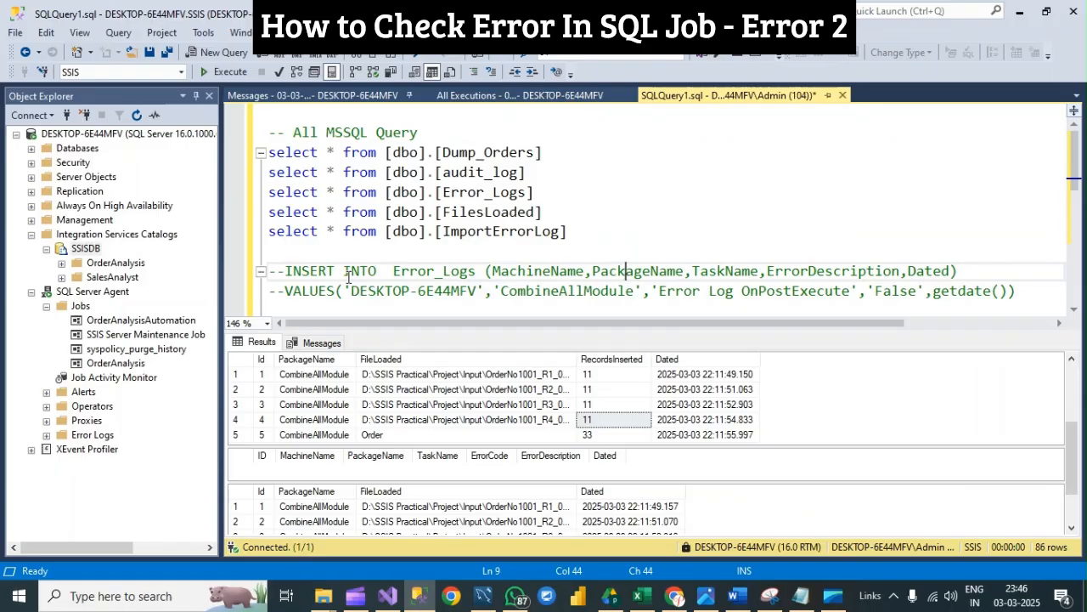
key("ctrl+r")
left_click_drag(1060, 281, 247, 285)
key("ctrl+v")
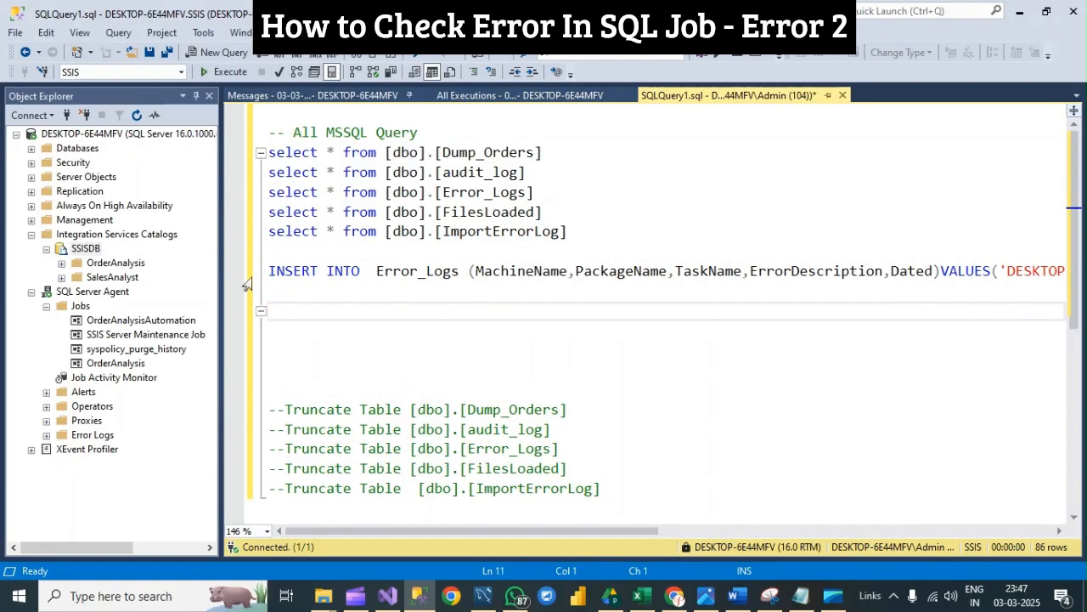
left_click(994, 270)
key("Return")
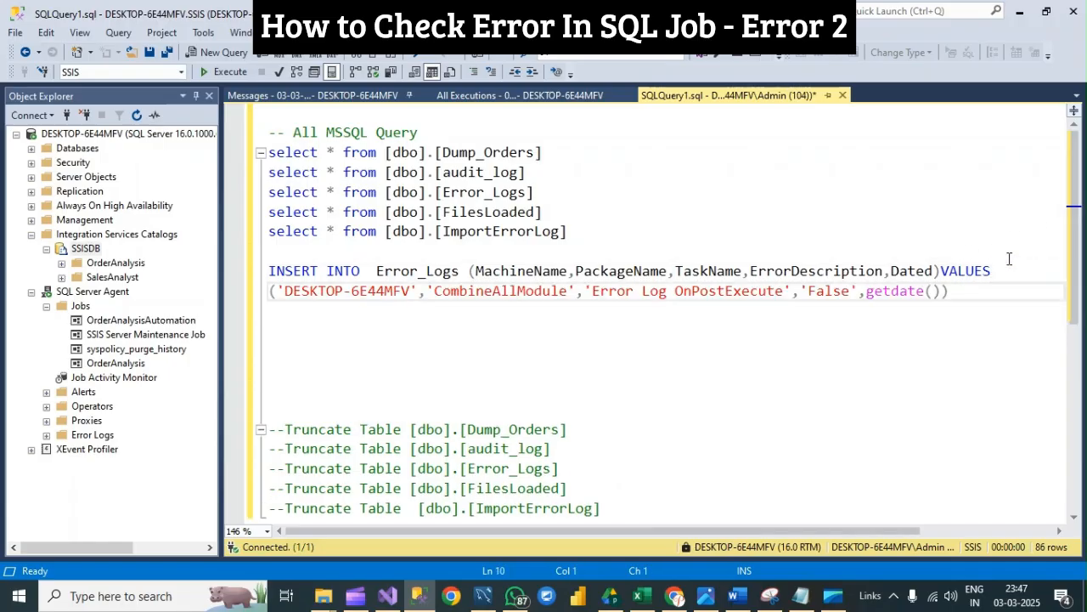
Step: Add an extra empty-string value '' before getdate() in the Error_Logs INSERT statement's values list
left_click(866, 290)
type("''")
key("BackSpace")
key("BackSpace")
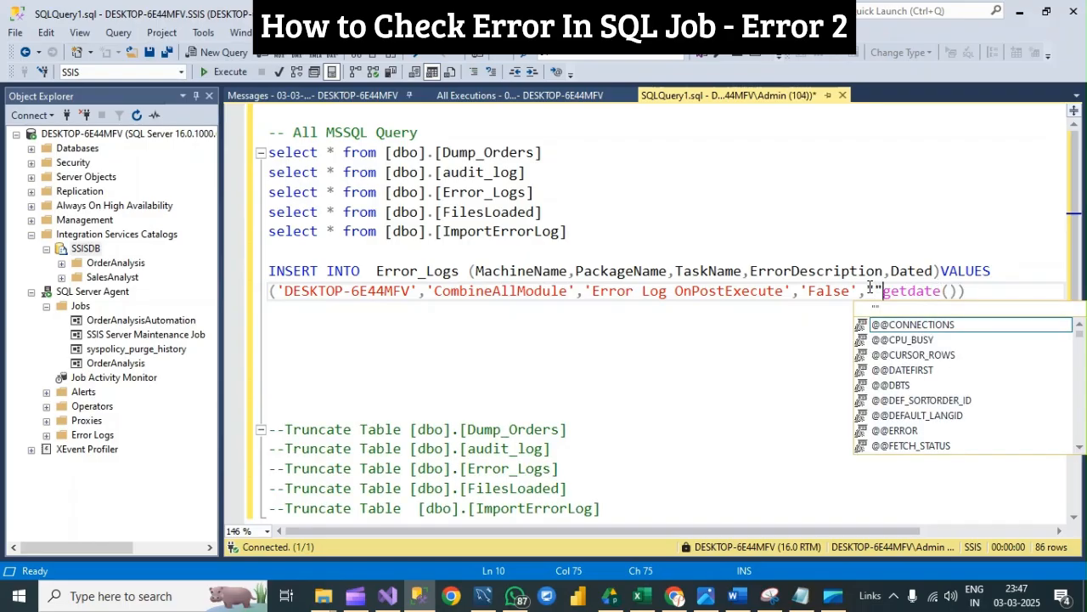
key("Escape")
type("''")
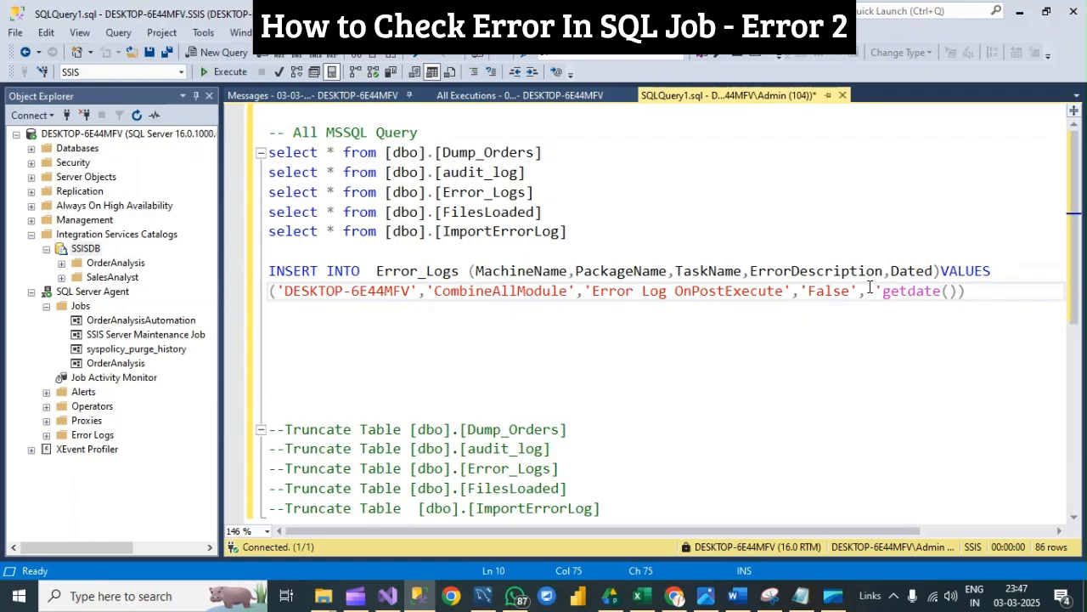
type(",")
key("Down")
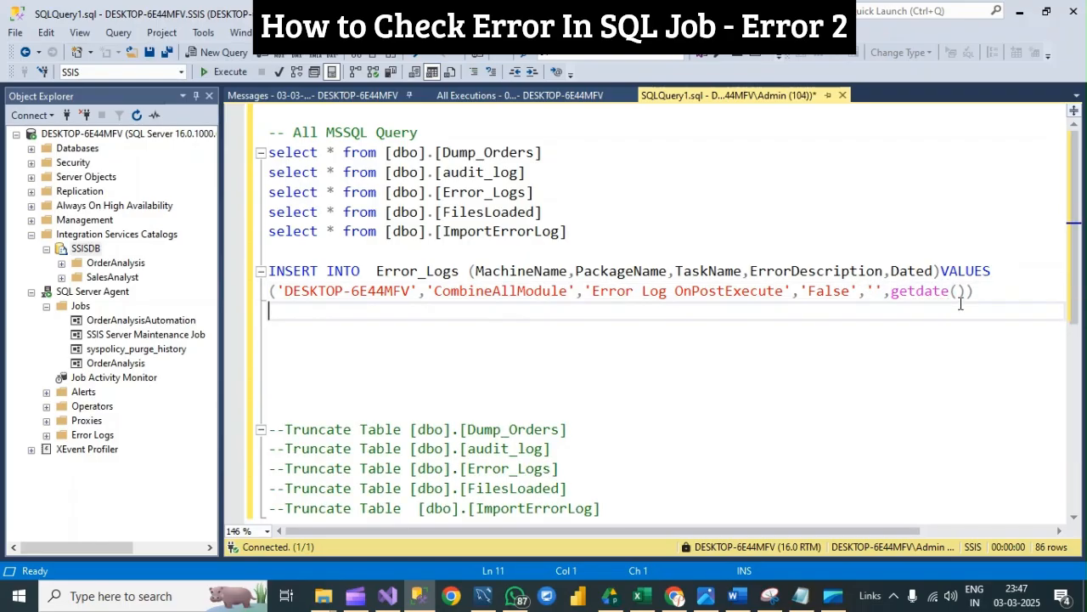
Step: Run only the Error_Logs INSERT statement and examine the resulting message
left_click_drag(986, 297, 268, 271)
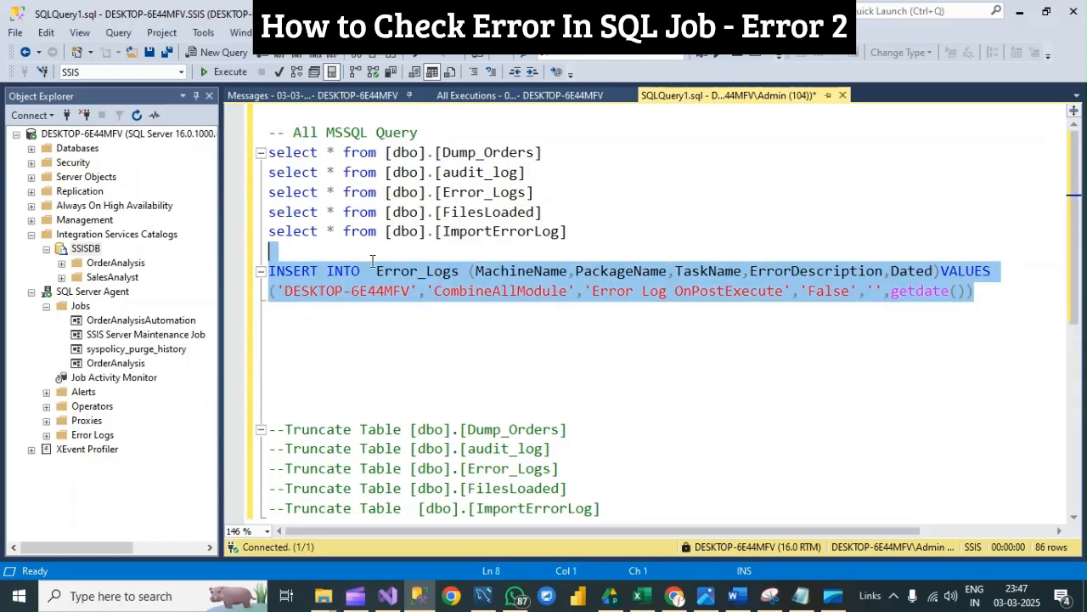
key("F5")
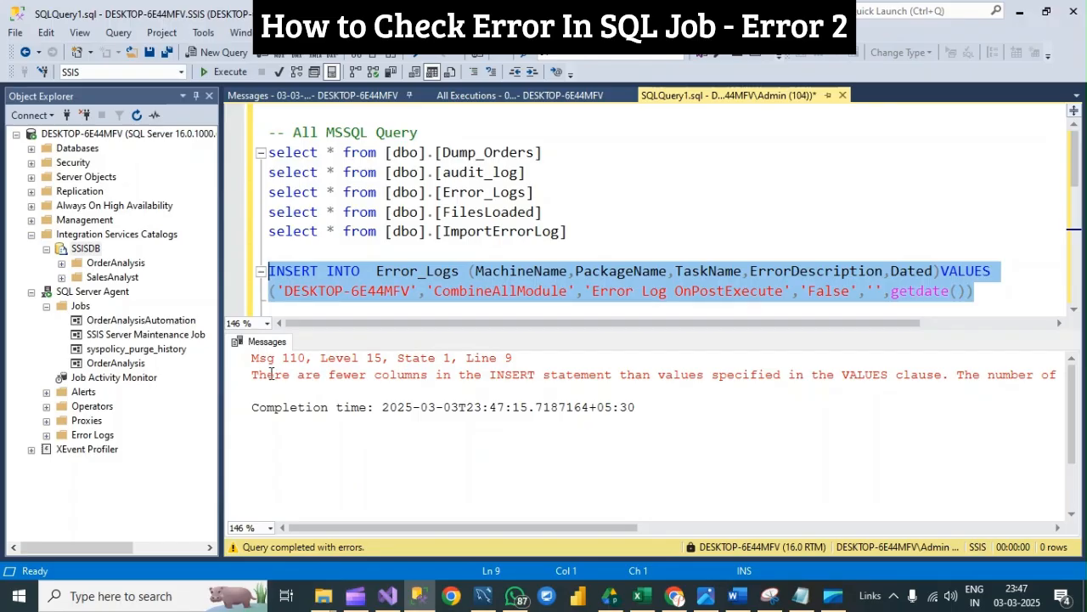
left_click_drag(267, 376, 815, 381)
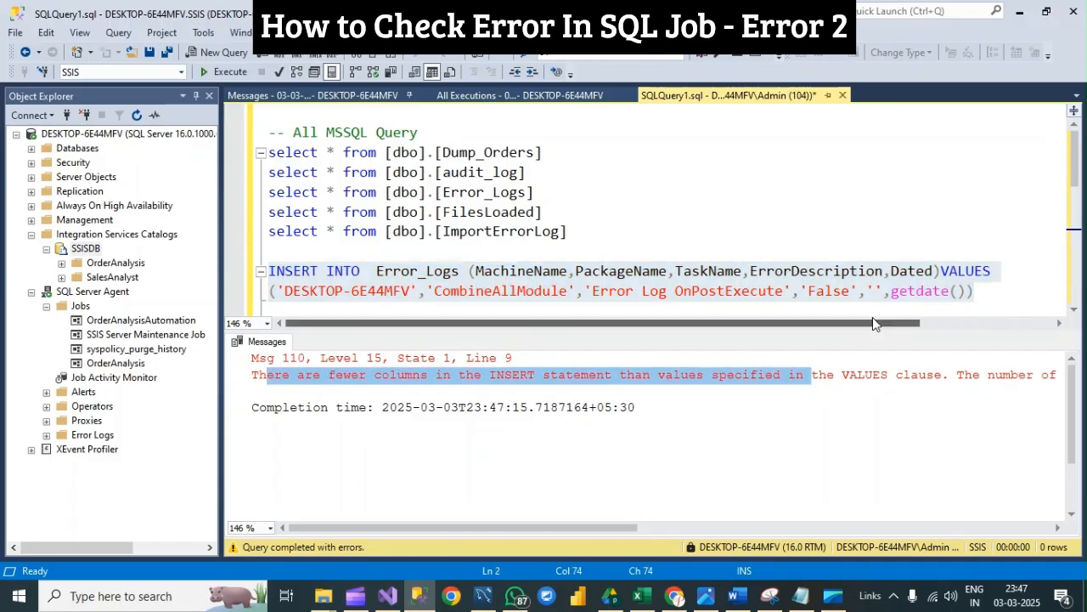
Step: Remove the extra empty-string value before getdate() from the Error_Logs INSERT statement
left_click(883, 291)
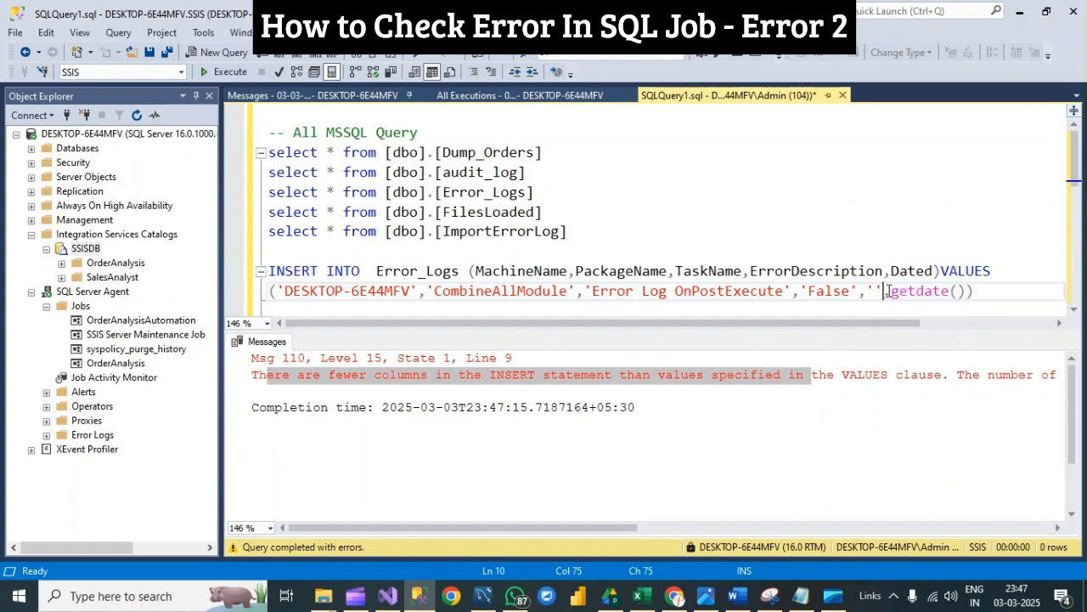
key("BackSpace")
key("BackSpace")
key("BackSpace")
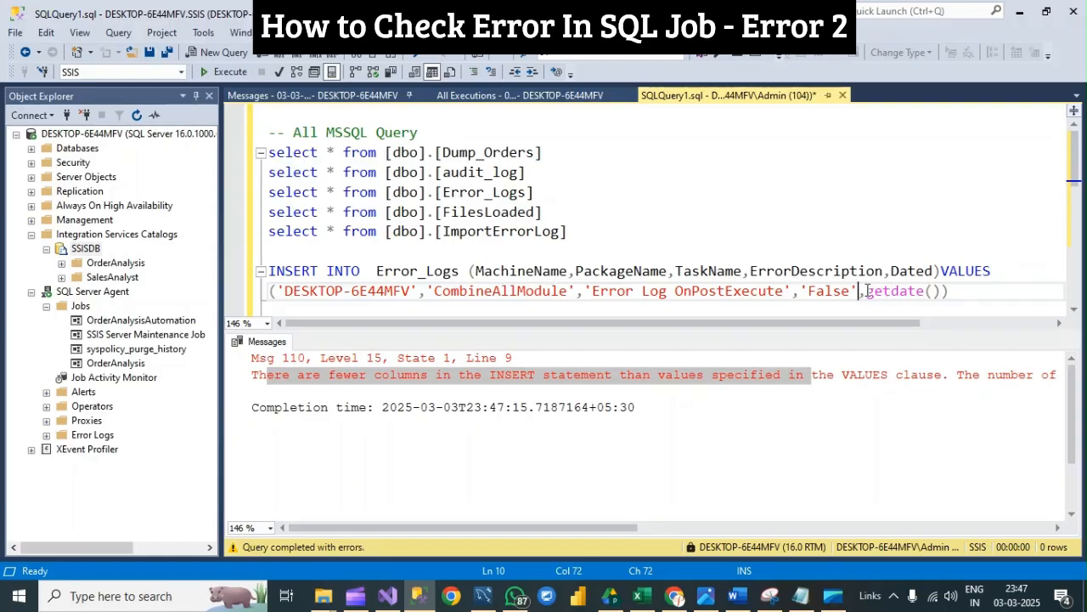
Step: Switch back to Visual Studio, re-evaluate the SqlStatementSource expression, and accept it along with the Error Log OnPostExecute task settings
key("alt+Tab")
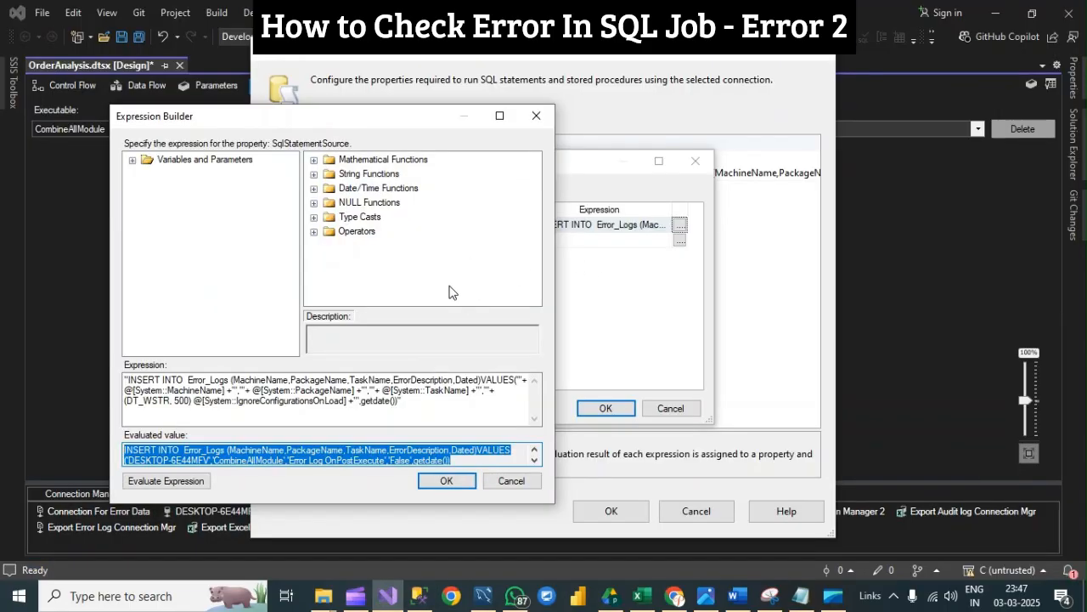
left_click(384, 401)
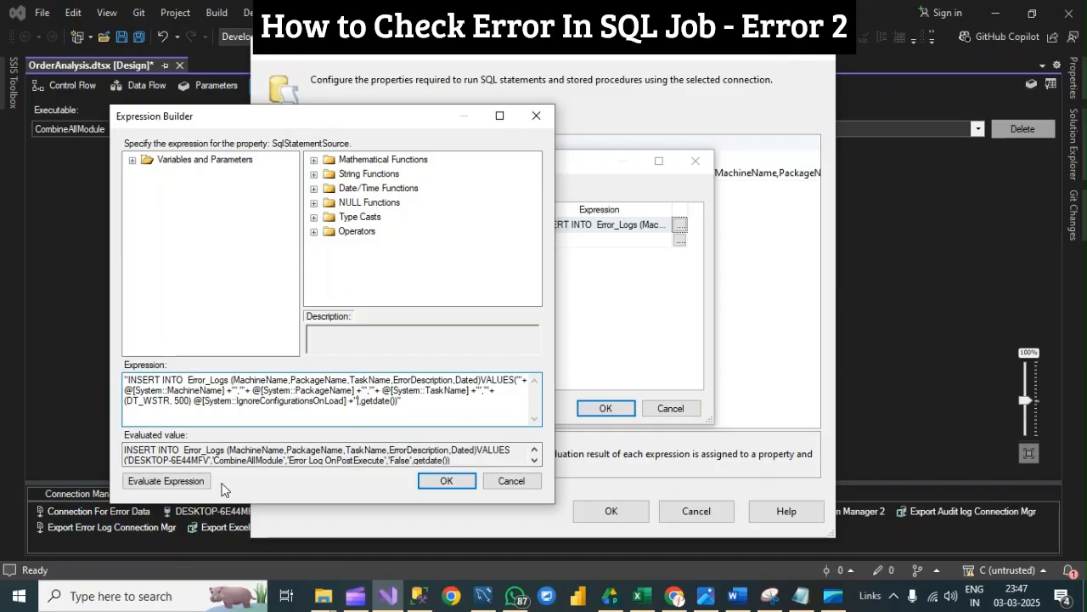
left_click(180, 481)
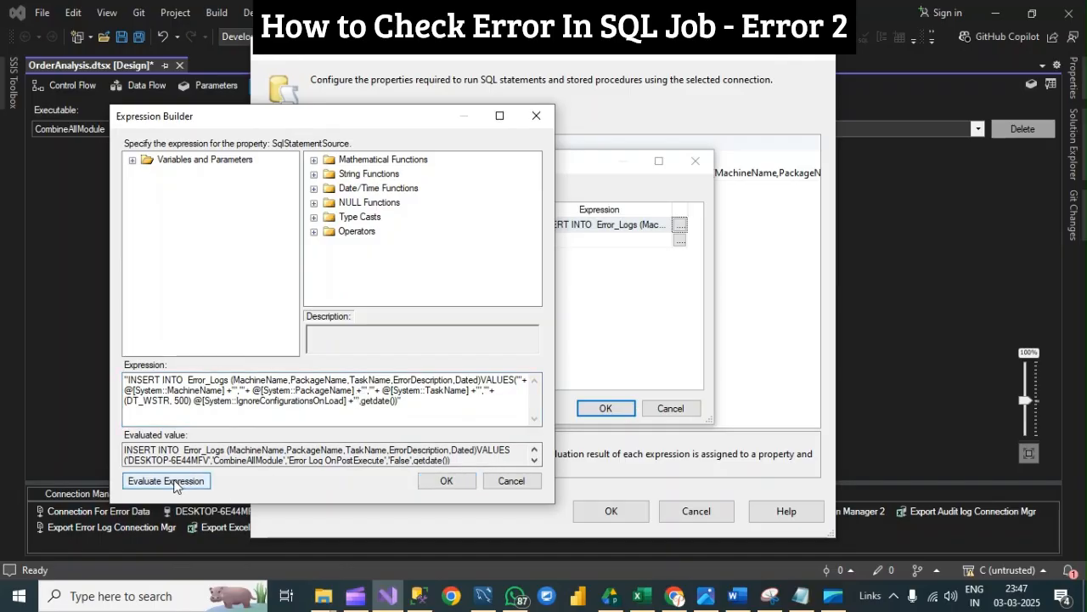
left_click(446, 481)
left_click(605, 408)
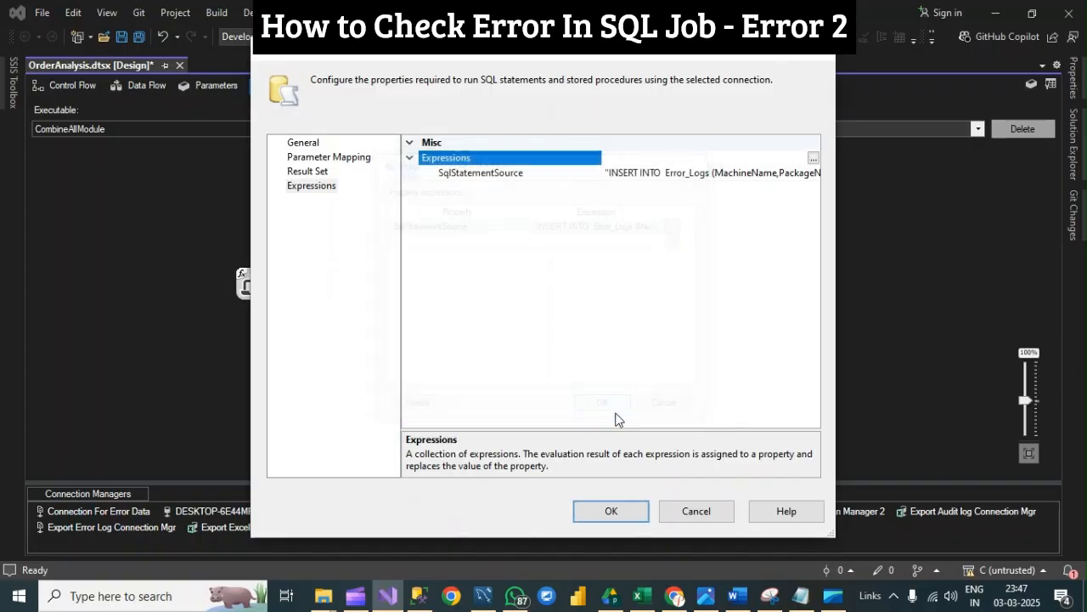
left_click(611, 511)
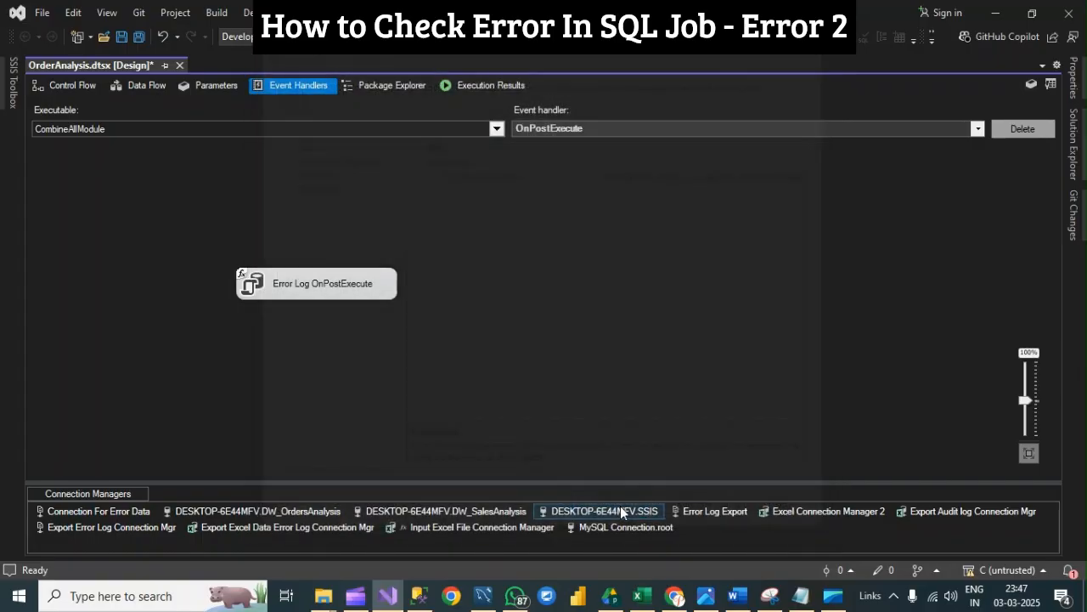
Step: Build the DeploySSISPackage solution
left_click(1084, 122)
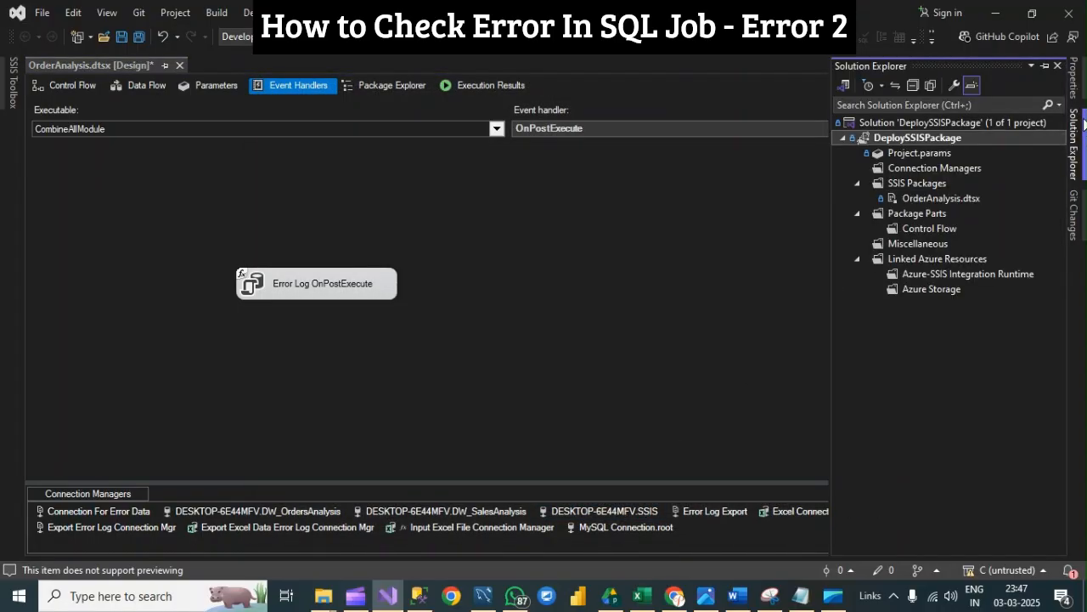
right_click(888, 133)
left_click(877, 122)
right_click(875, 122)
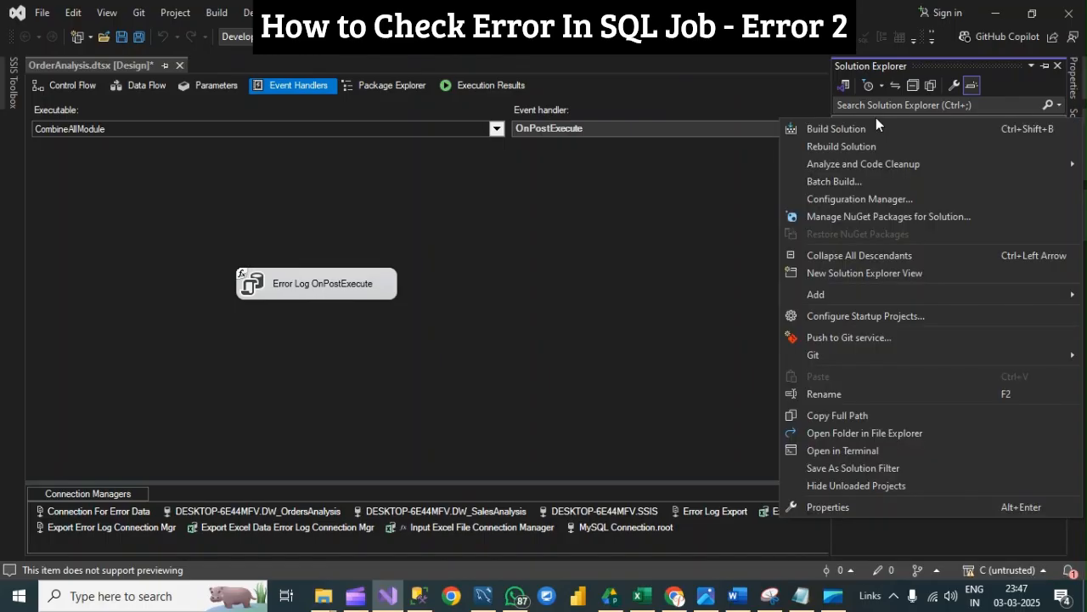
left_click(843, 130)
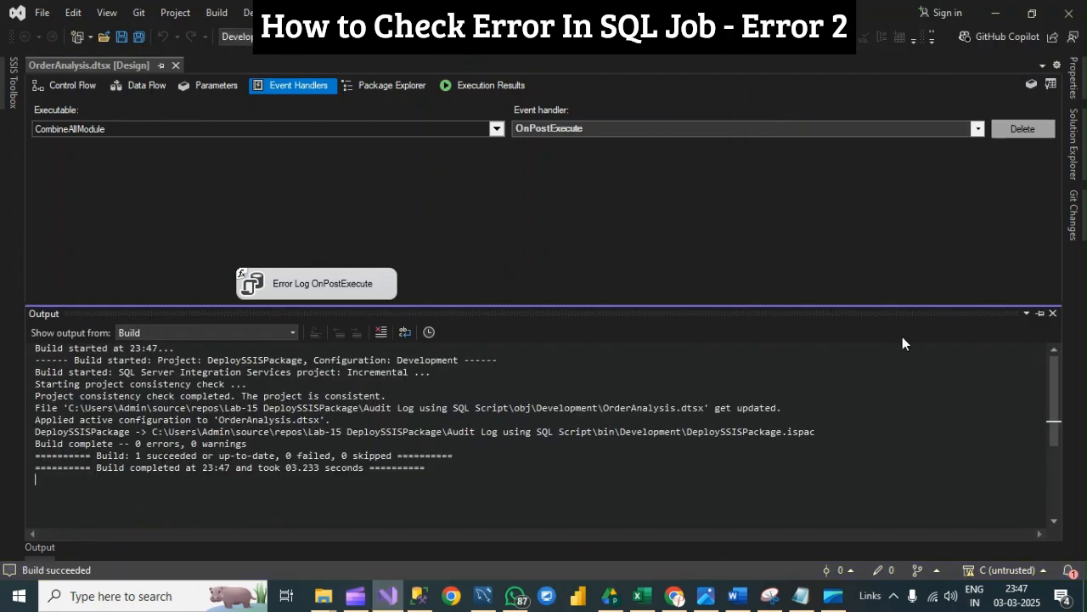
Step: Deploy the DeploySSISPackage project to SSIS in SQL Server on DESKTOP-6E44MFV at /SSISDB/OrderAnalysis/DeploySSISPackage, replacing the existing project
left_click(1074, 145)
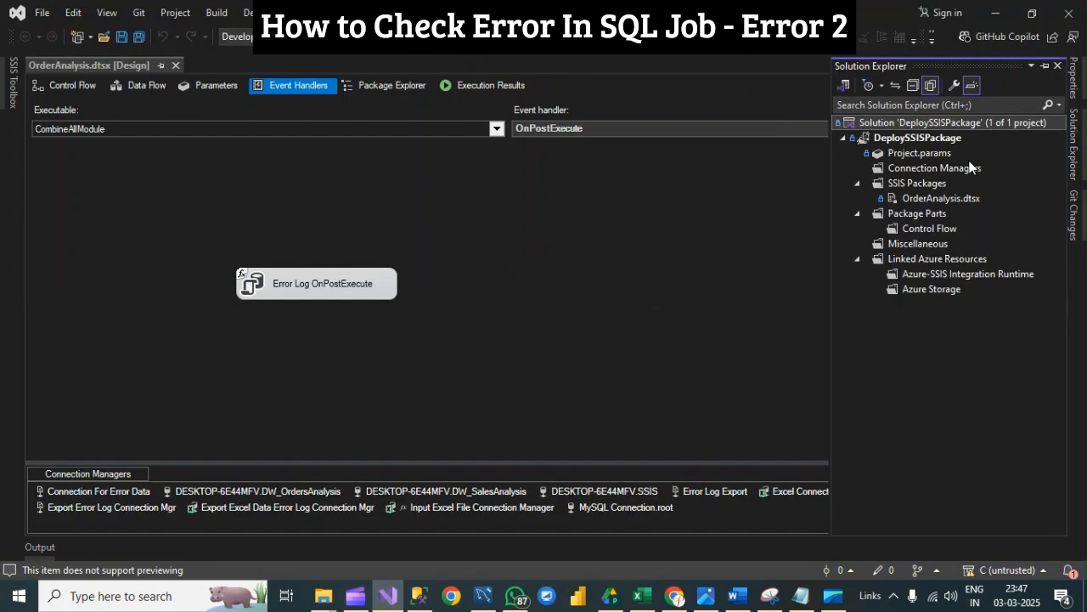
left_click(901, 138)
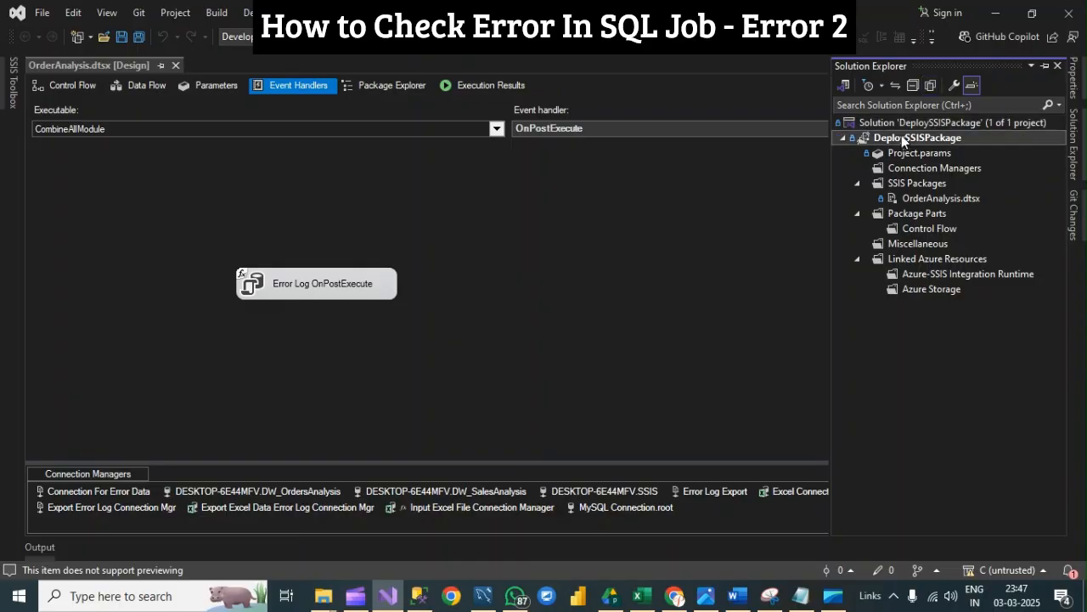
right_click(901, 138)
key("Escape")
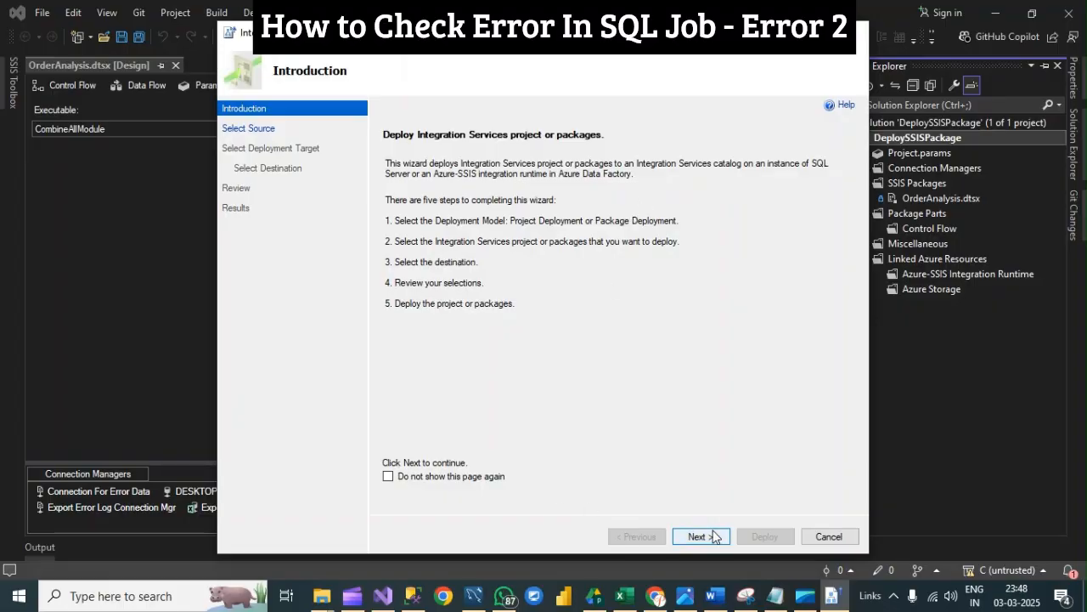
left_click(712, 536)
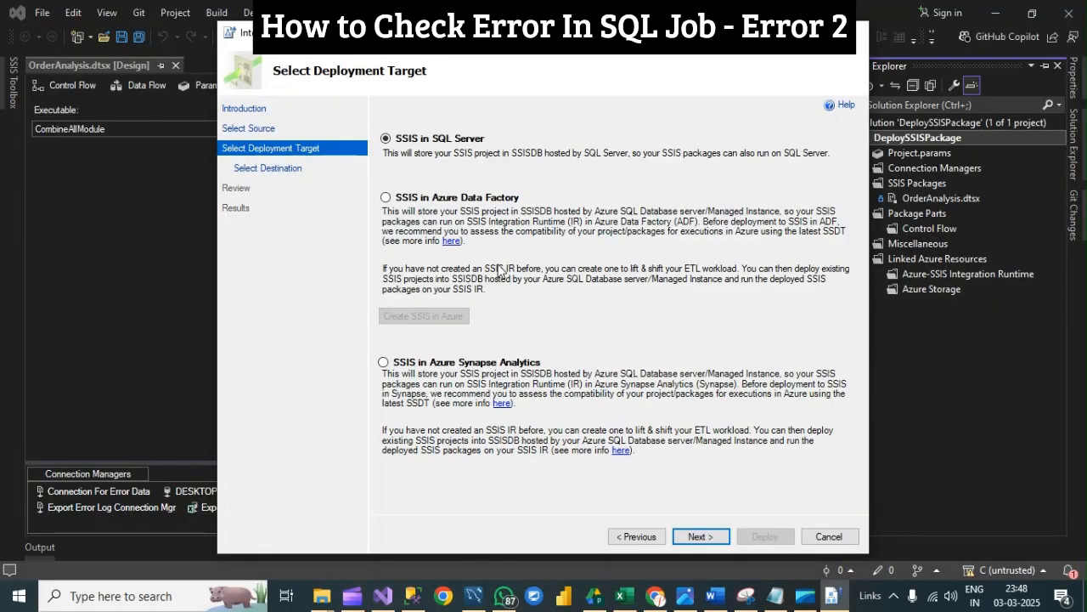
left_click(701, 537)
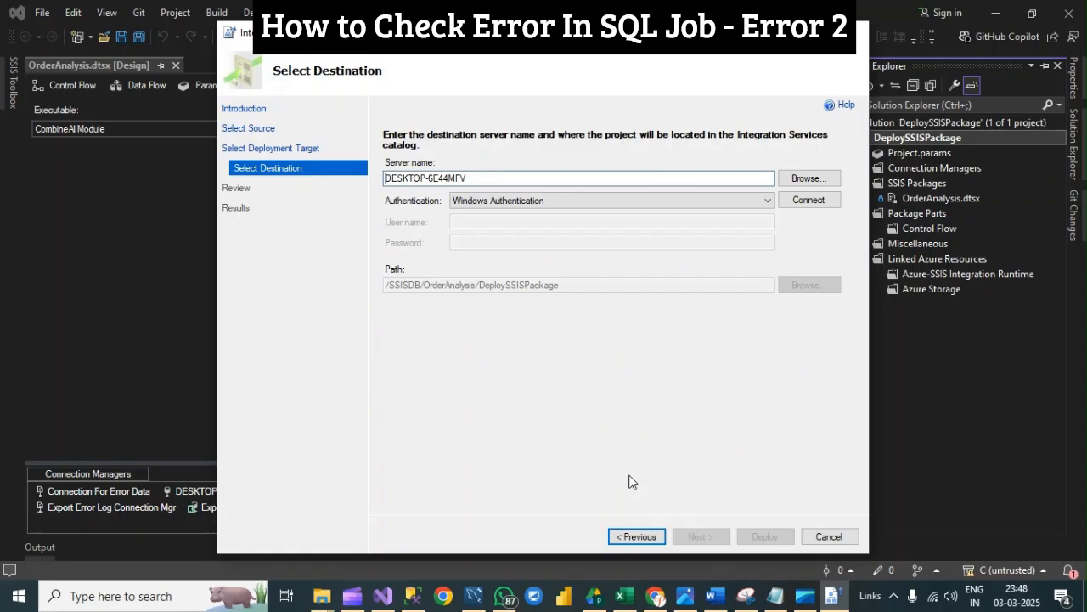
left_click(819, 201)
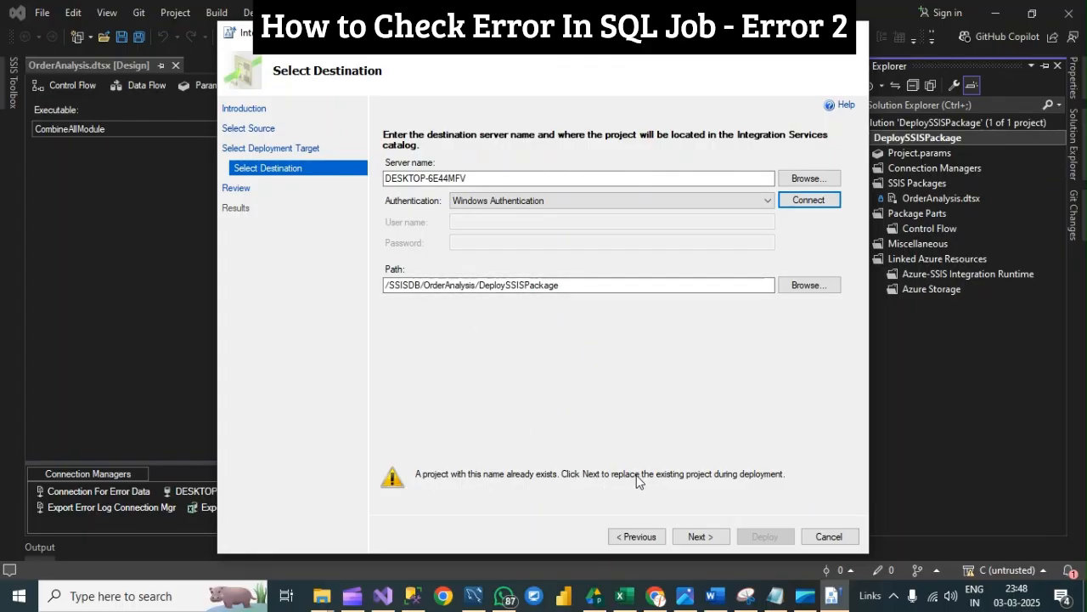
left_click(698, 537)
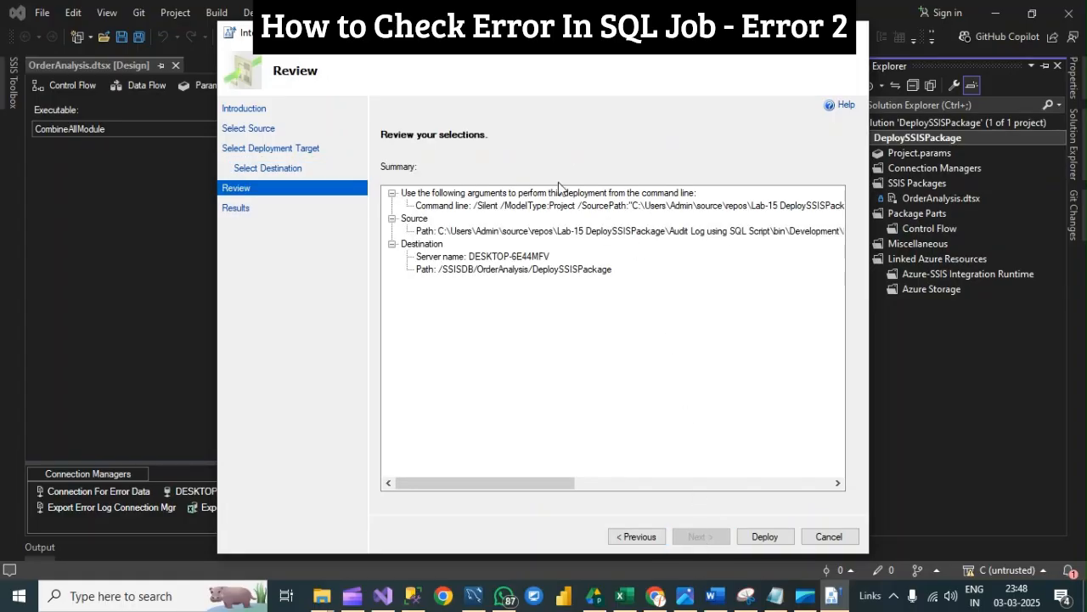
left_click(764, 537)
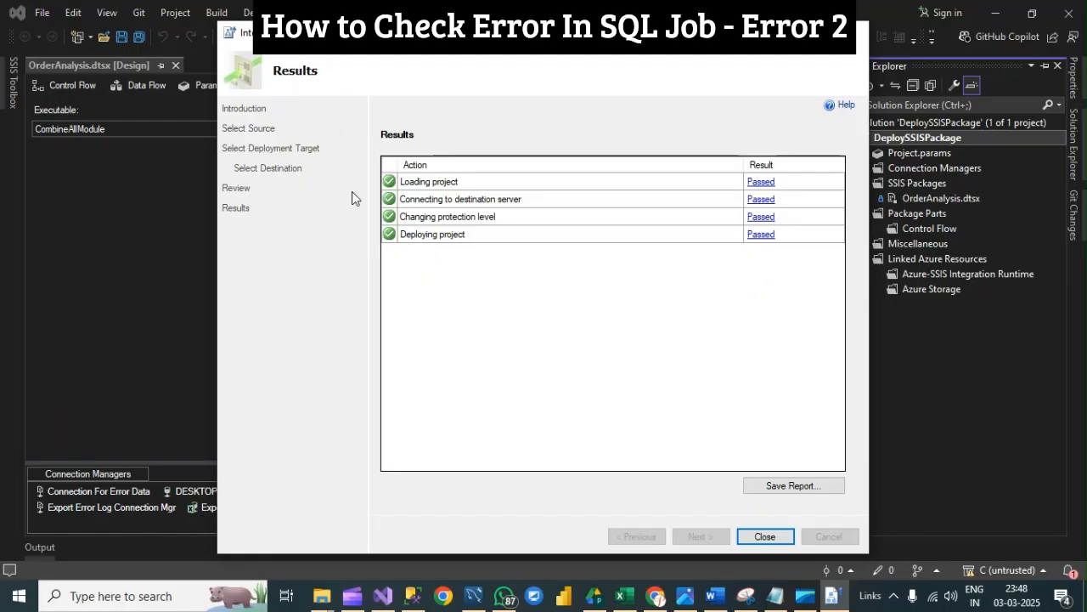
left_click(765, 537)
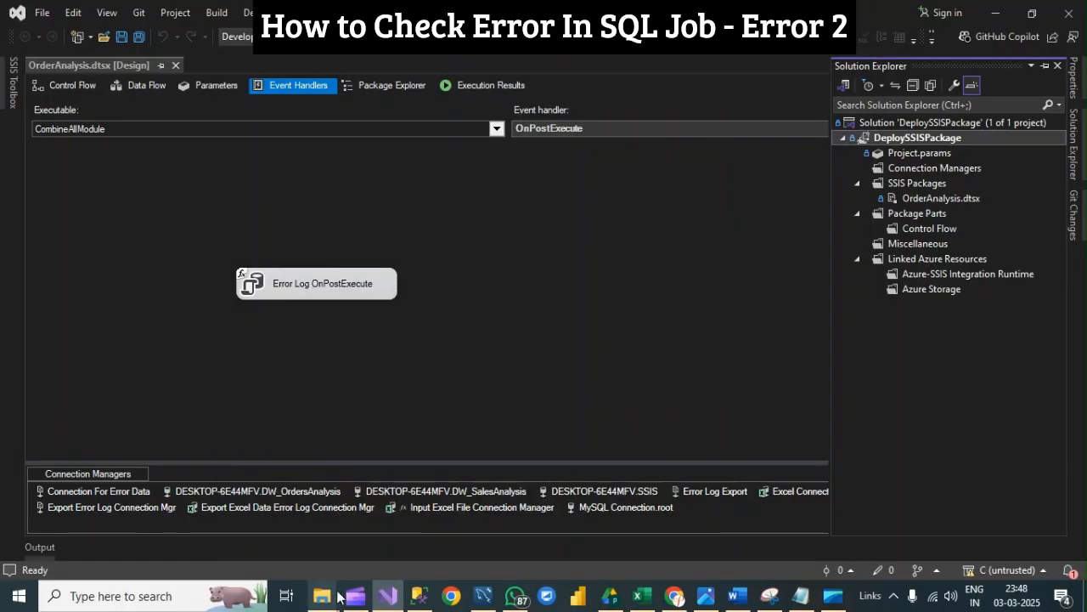
Step: Switch to SQL Server Management Studio, refresh the object tree, and expand SSISDB's OrderAnalysis folder down to the DeploySSISPackage packages
left_click(418, 596)
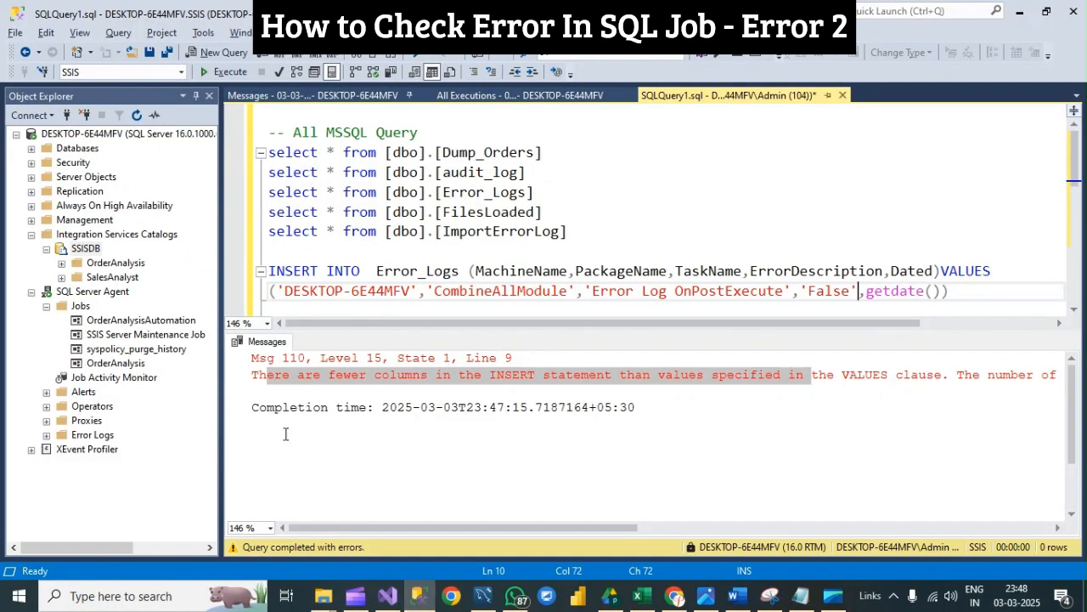
left_click(138, 115)
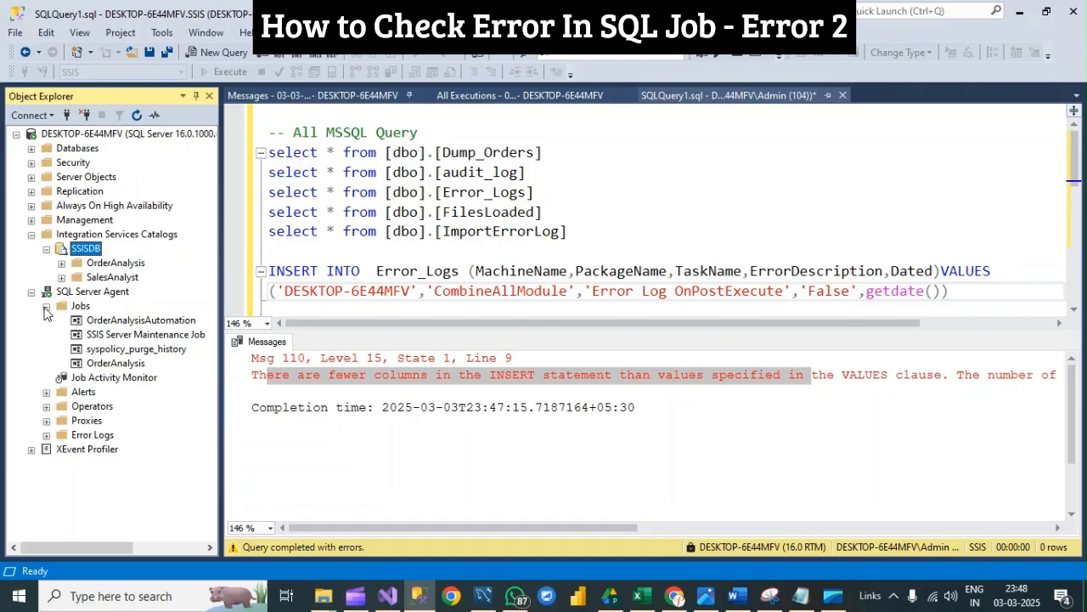
left_click(61, 263)
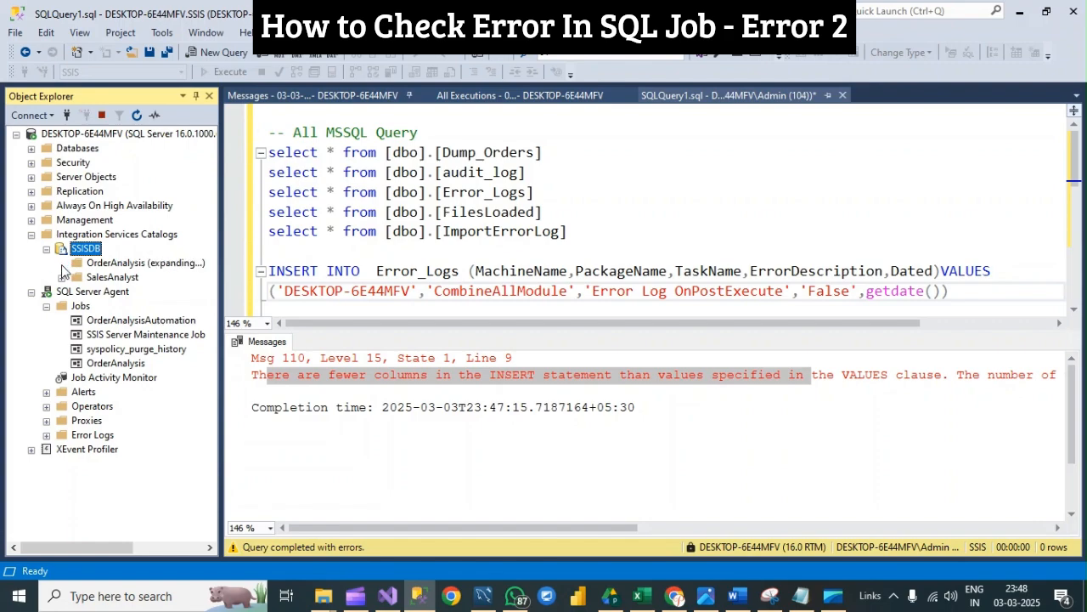
left_click(76, 278)
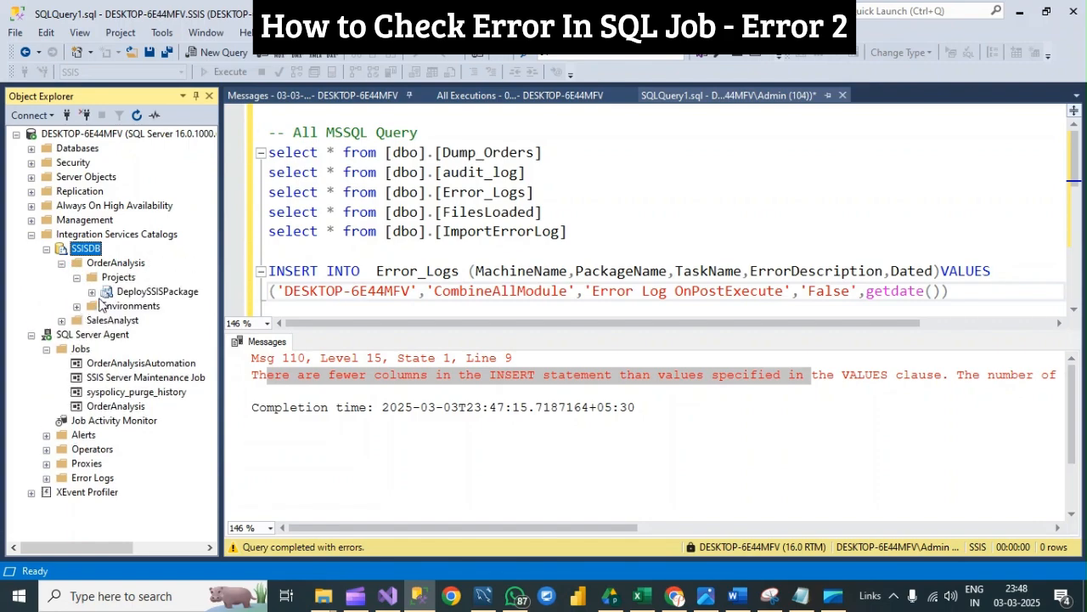
left_click(92, 292)
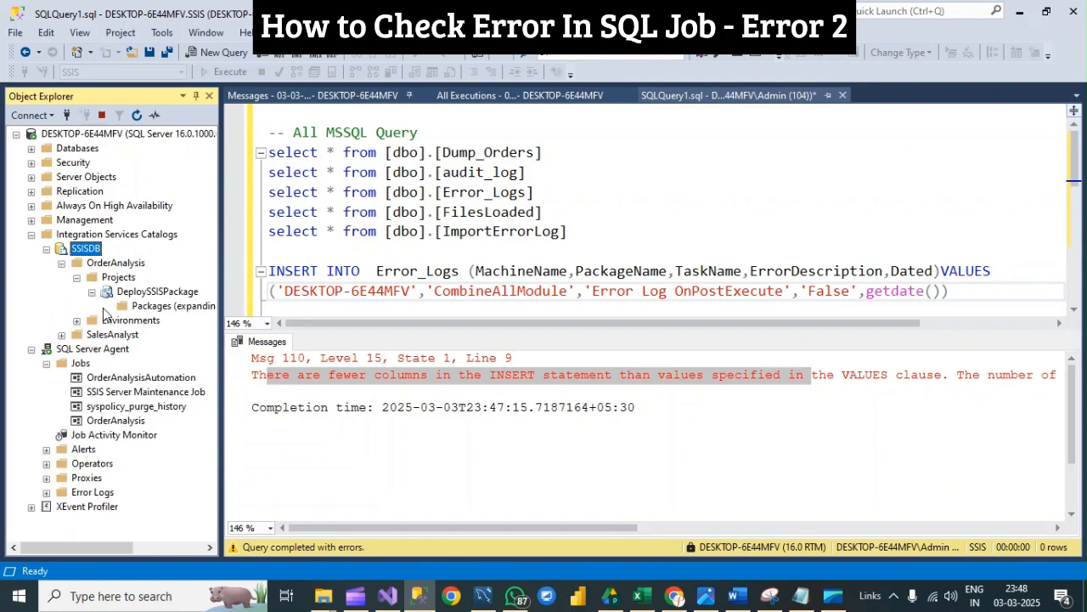
Step: Run a validation of the deployed OrderAnalysis.dtsx package
left_click(163, 321)
right_click(163, 321)
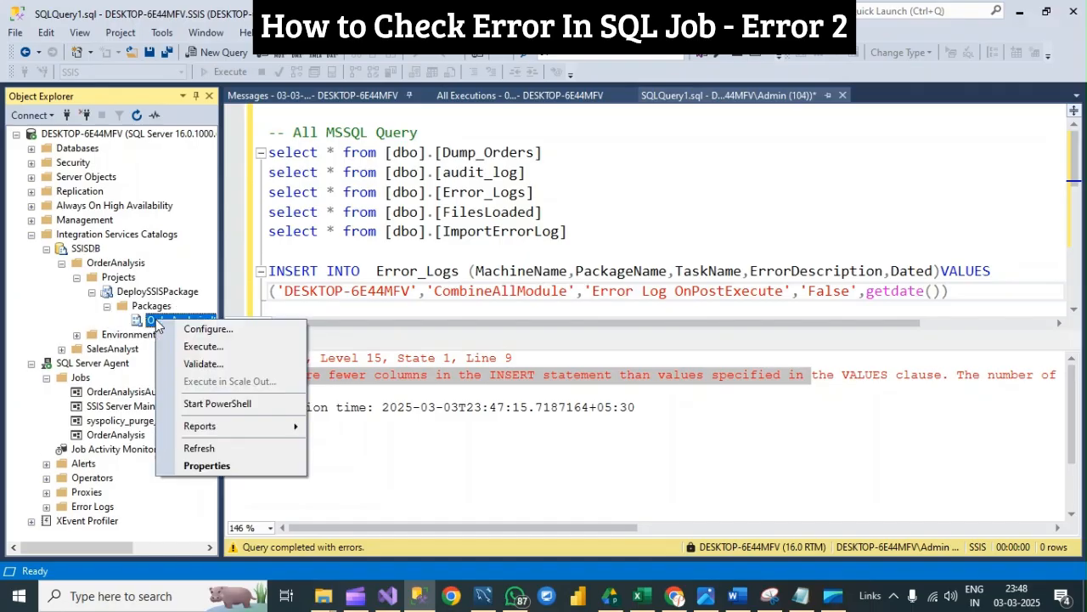
left_click(208, 363)
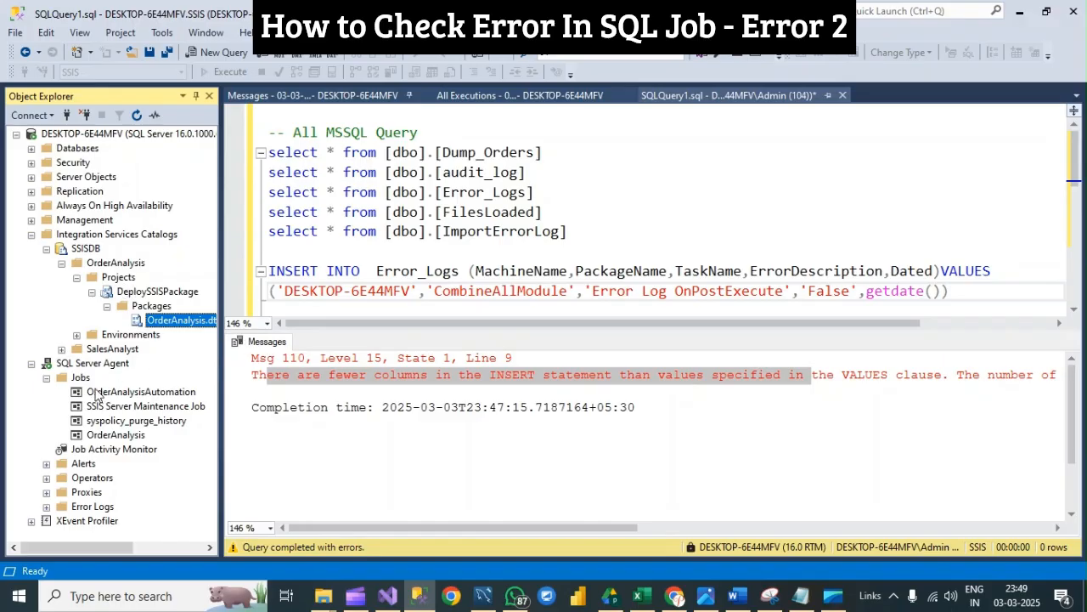
left_click(695, 464)
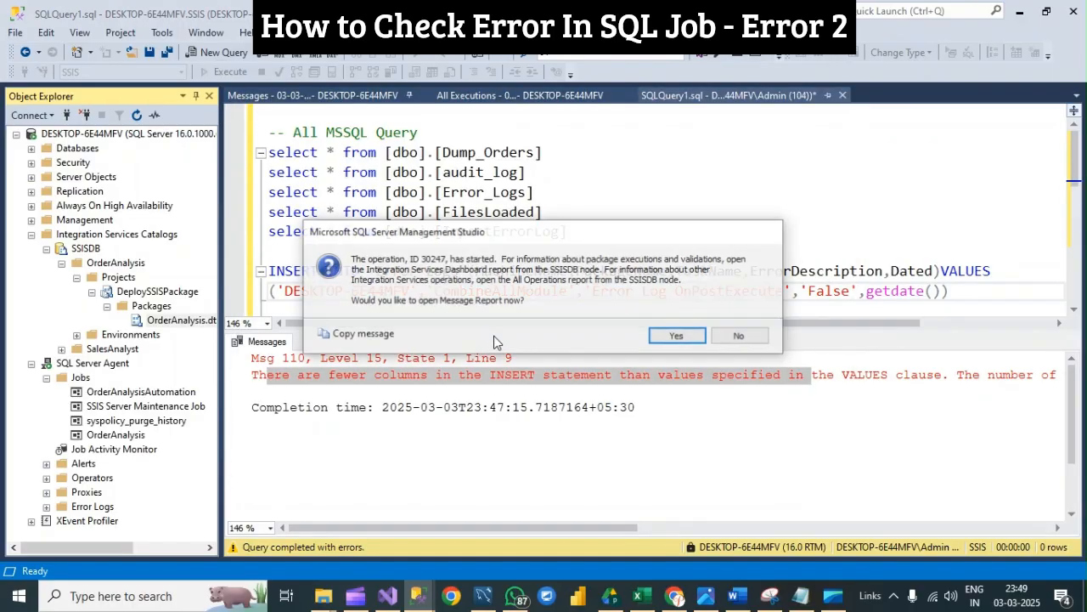
Step: Open the validation's message report and examine its status, error messages and full message list
left_click(677, 336)
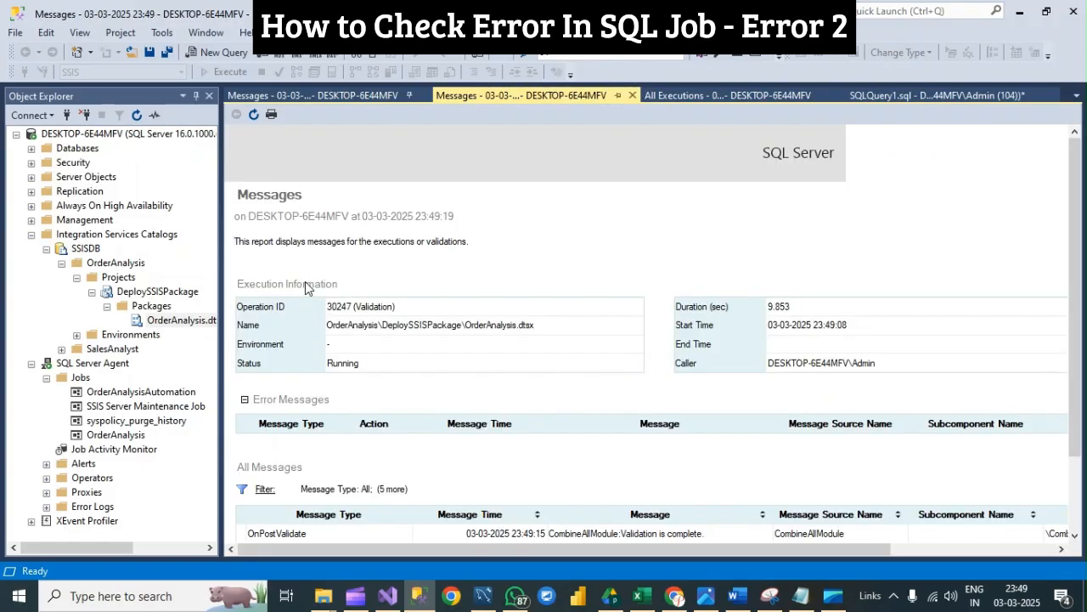
scroll(380, 349, "down", 1)
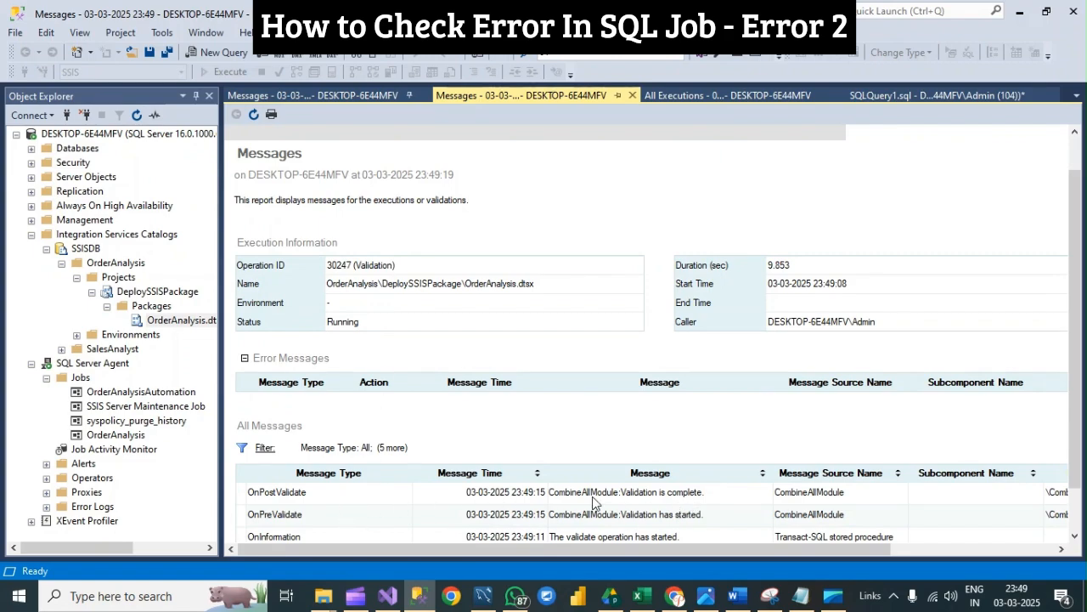
scroll(691, 476, "down", 2)
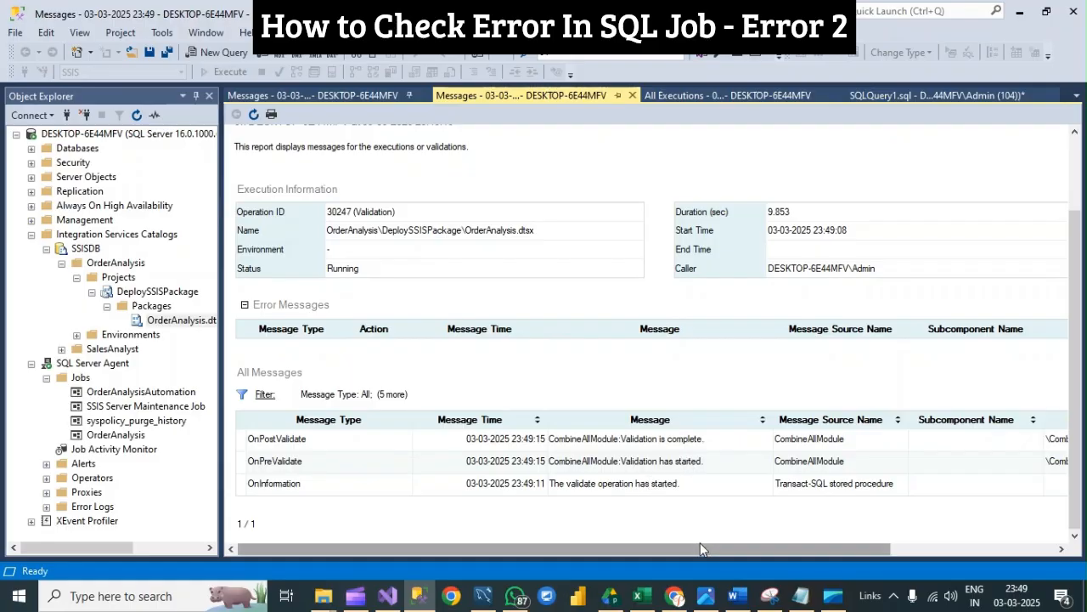
left_click_drag(696, 546, 636, 556)
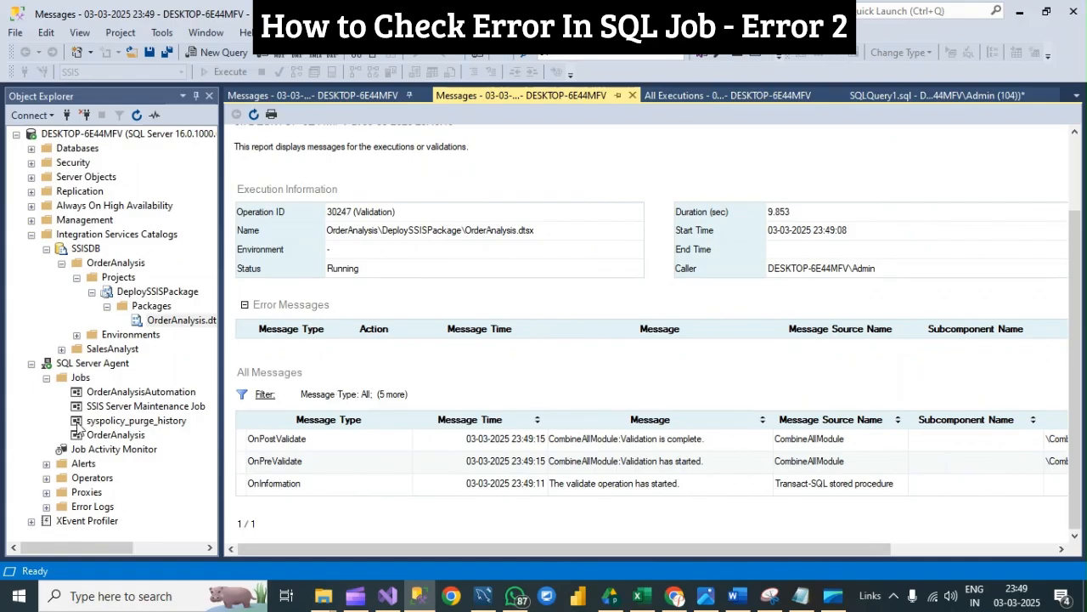
Step: Start the OrderAnalysisAutomation job and dismiss the Start Jobs dialog once it finishes
left_click(107, 397)
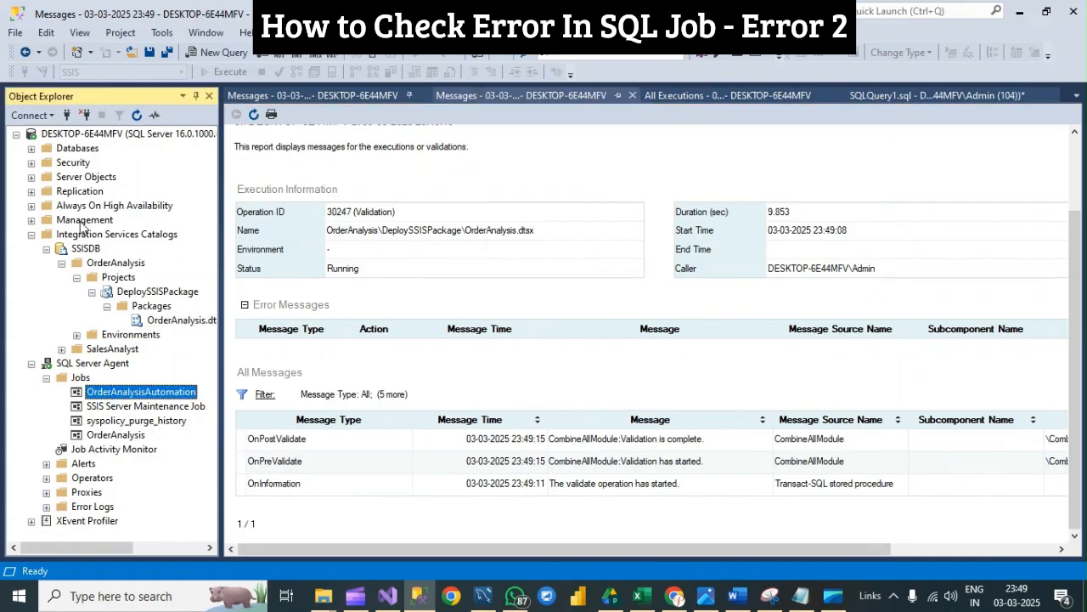
left_click(77, 378)
left_click(93, 395)
right_click(94, 396)
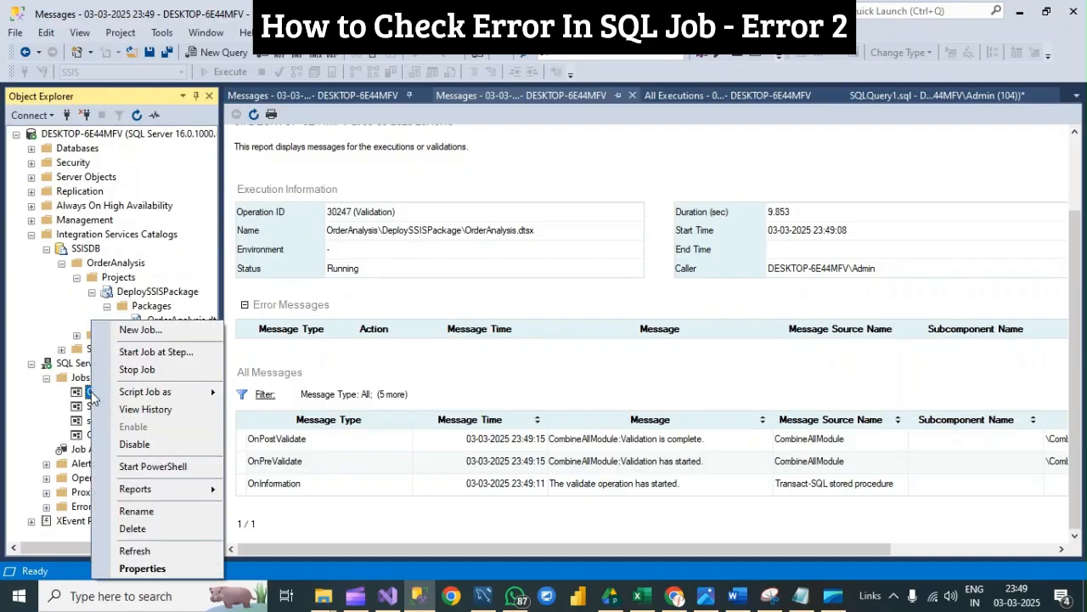
left_click(152, 355)
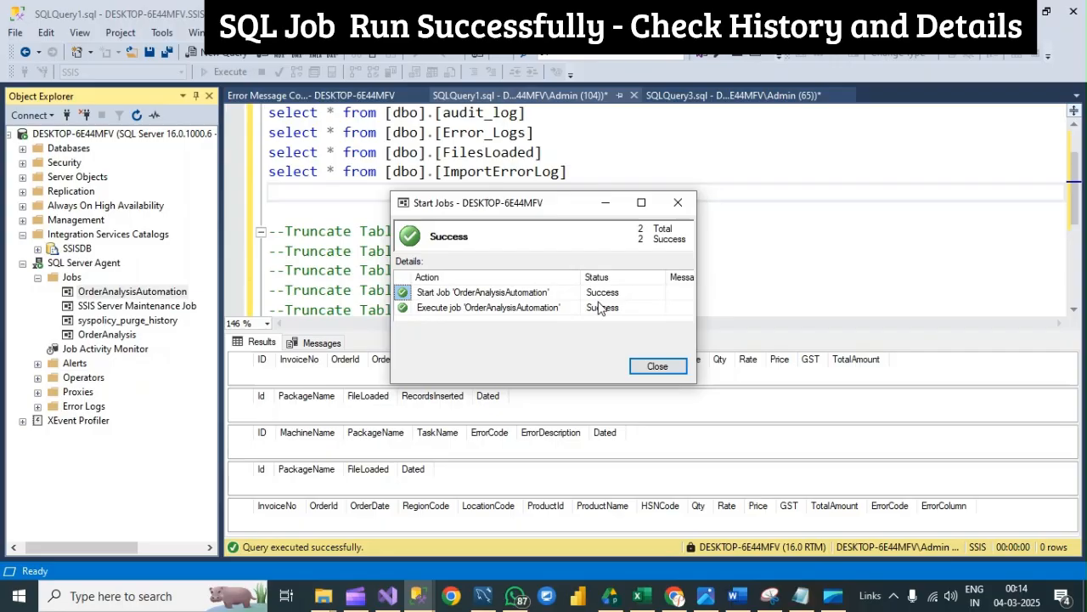
left_click(658, 366)
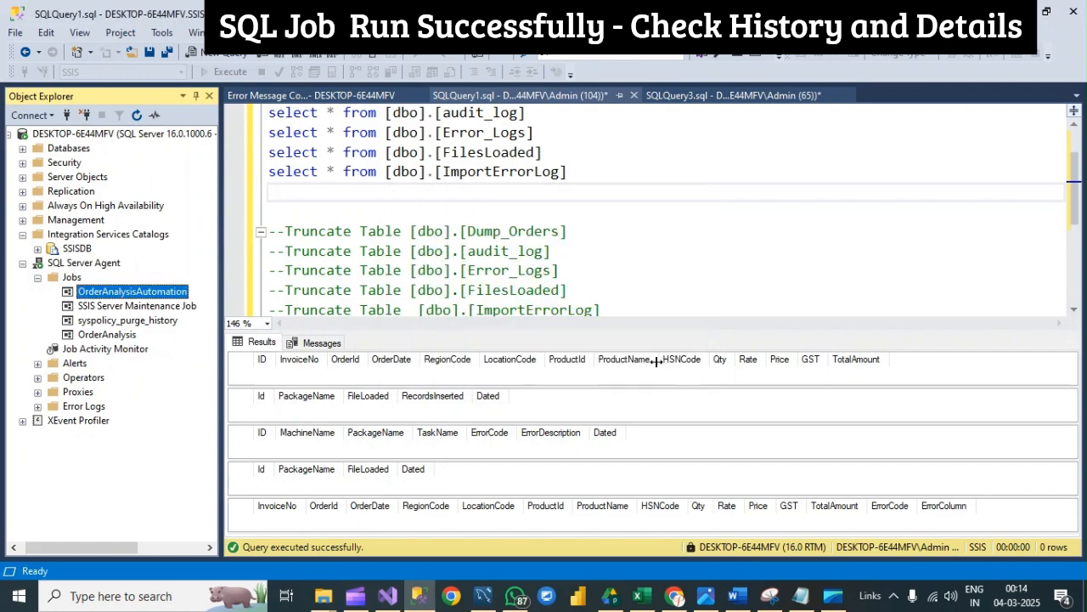
Step: View the OrderAnalysisAutomation job history, expand the most recent run to check its step, and close the log
right_click(85, 297)
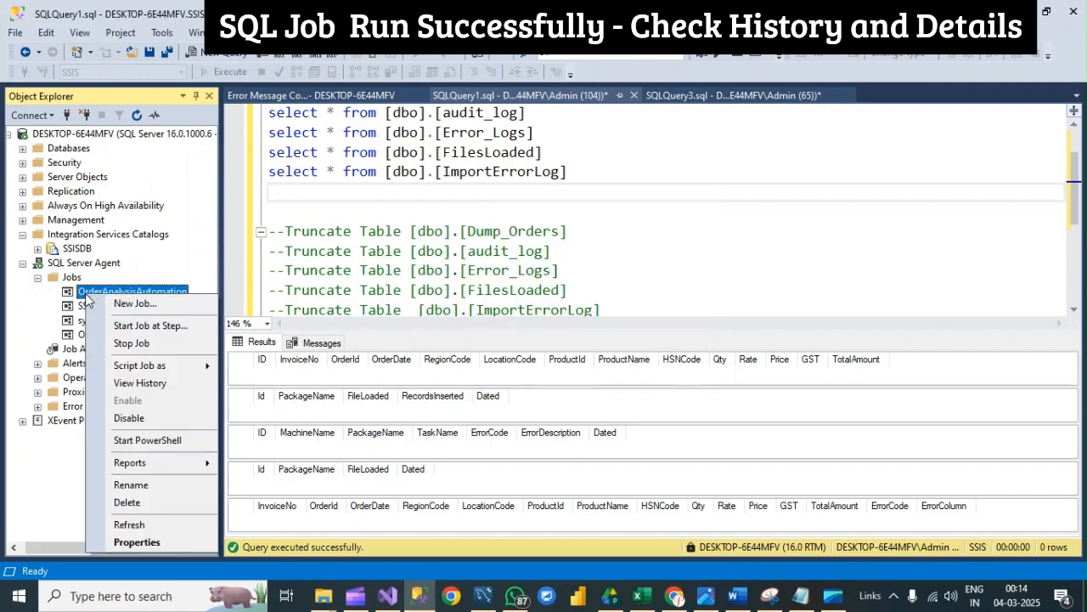
left_click(144, 382)
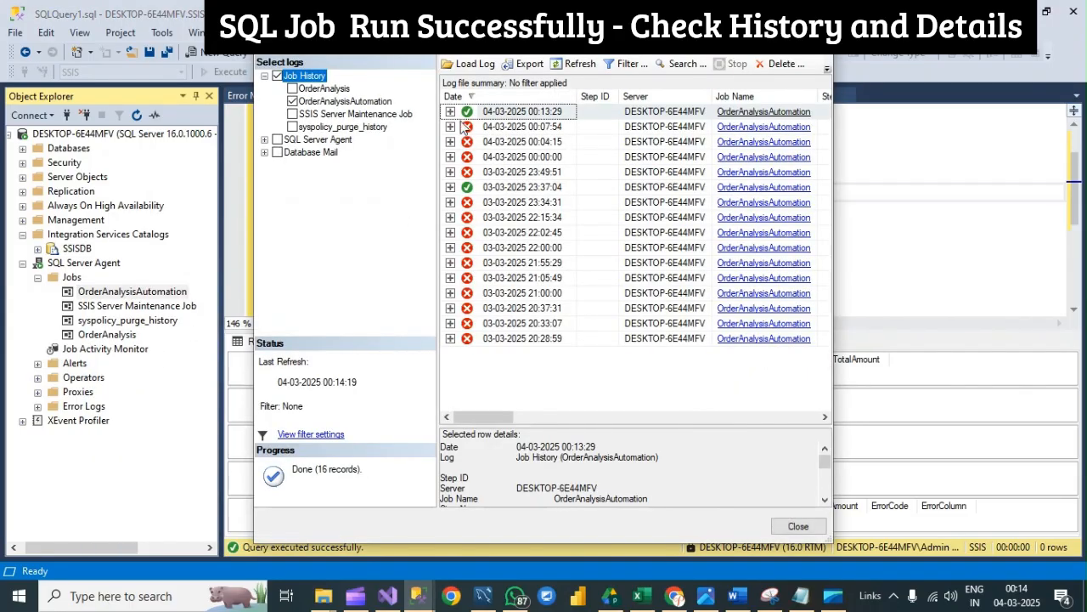
left_click(452, 112)
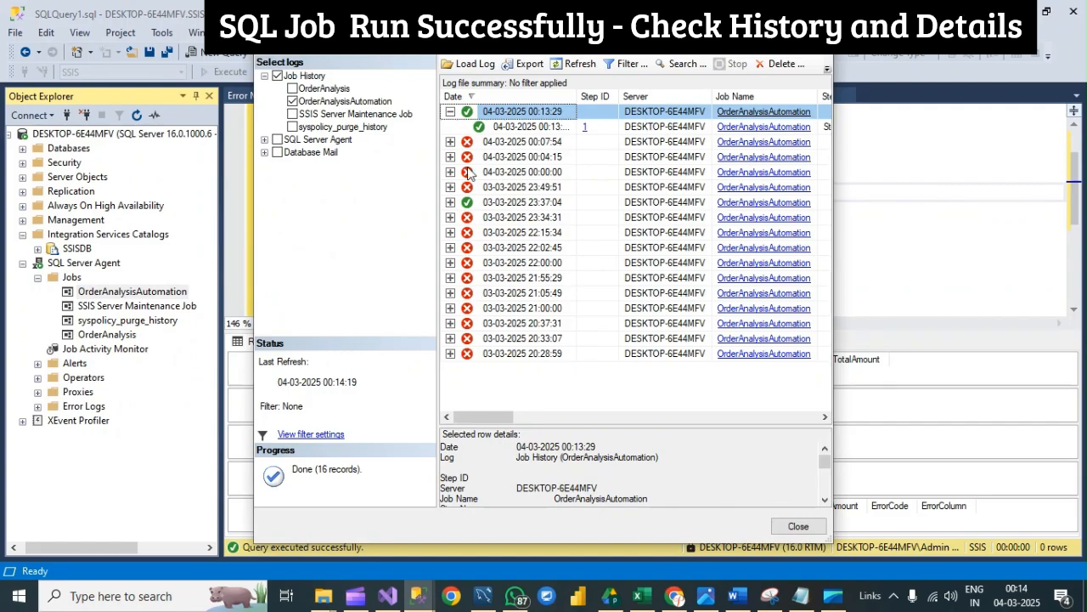
left_click(799, 527)
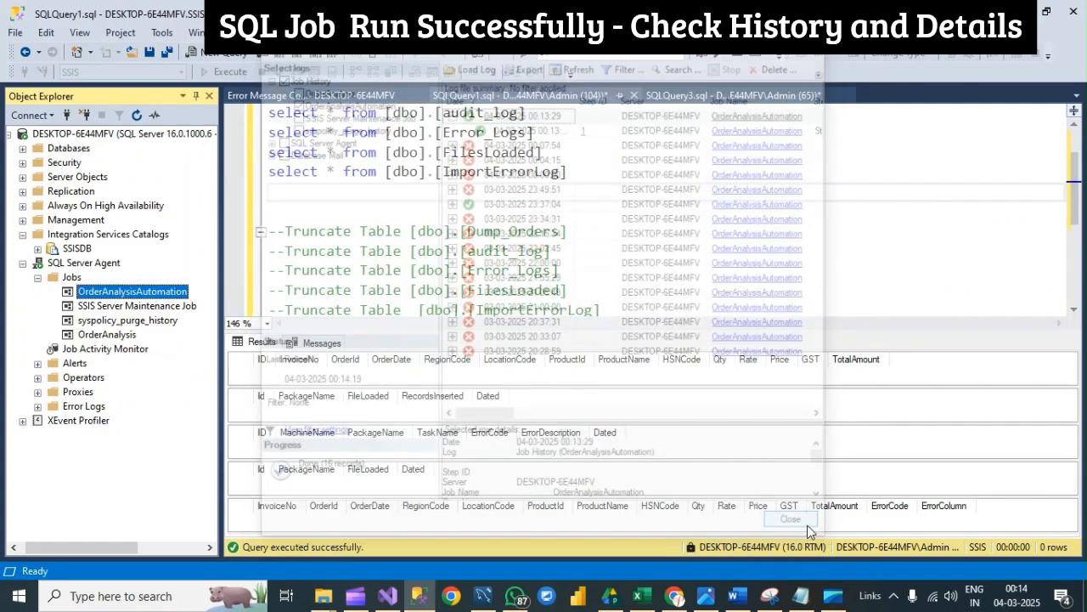
Step: Check the last run outcome and next run time of OrderAnalysisAutomation in the Job Activity Monitor, and close it
double_click(94, 348)
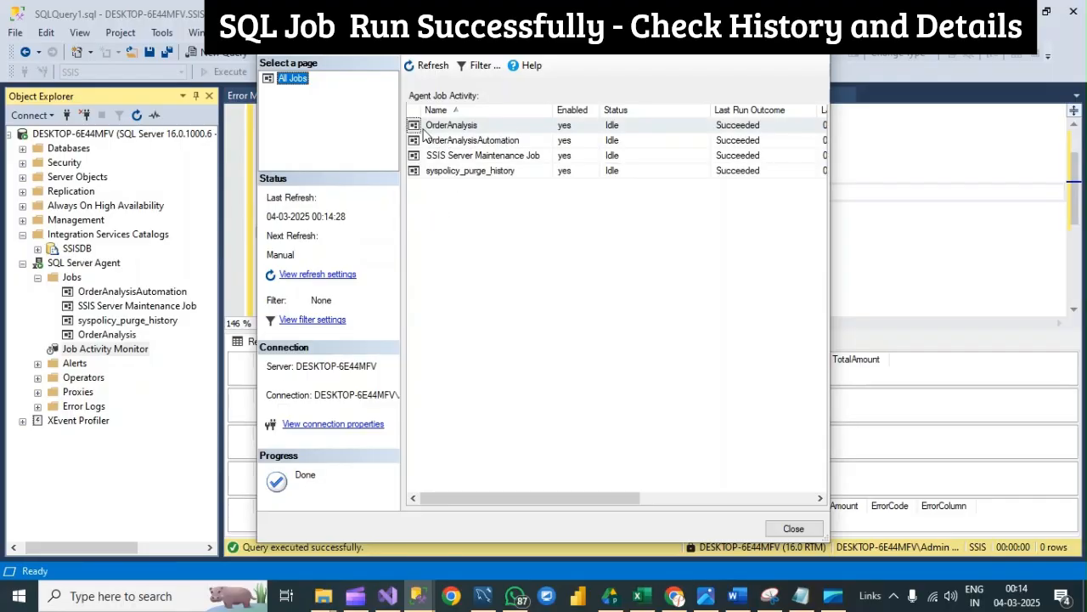
left_click(437, 144)
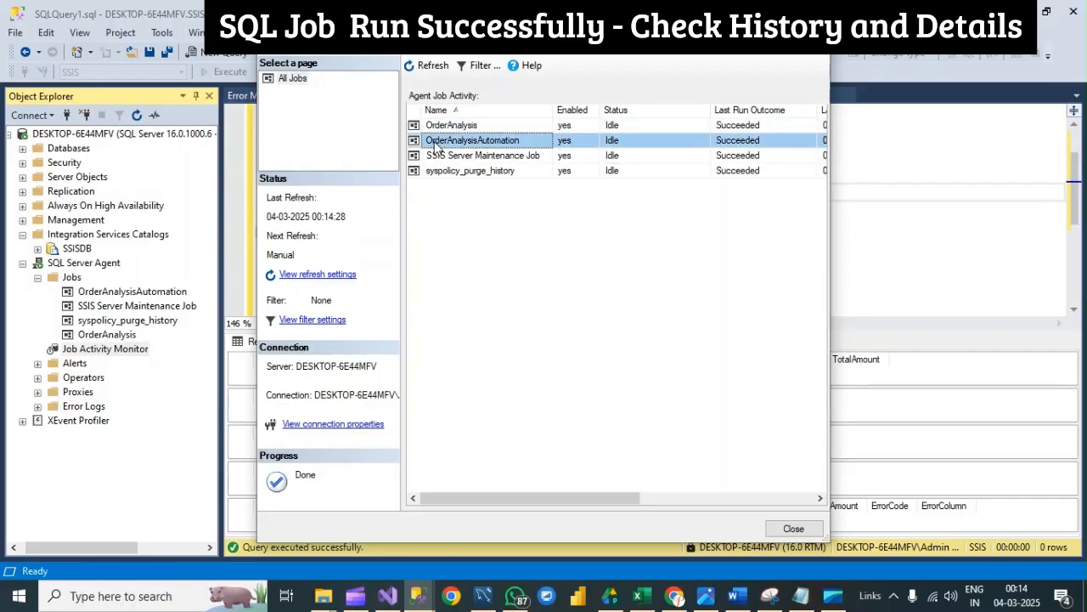
left_click_drag(528, 502, 620, 502)
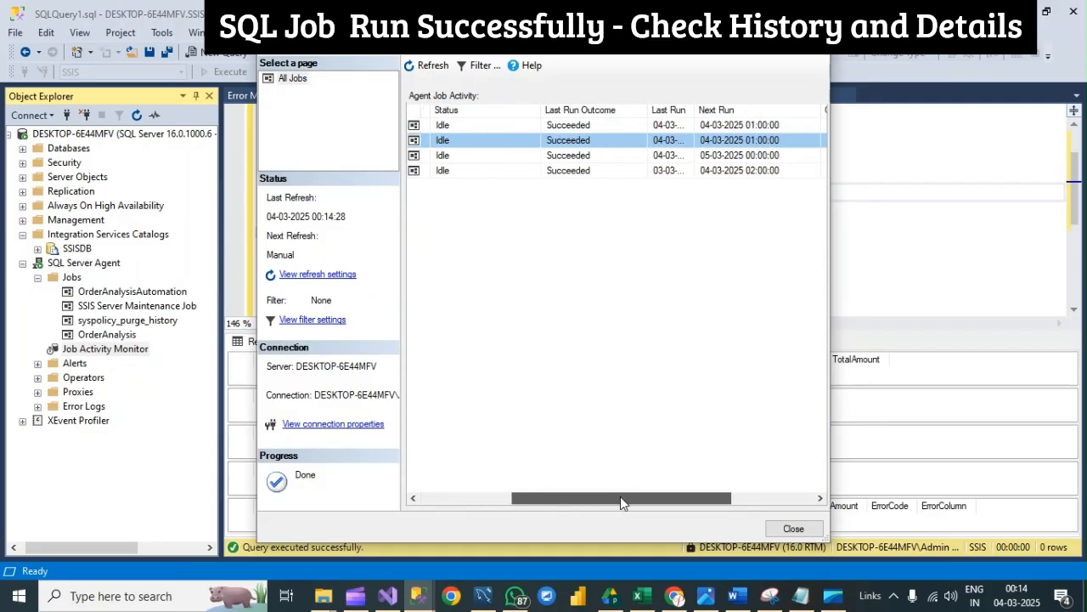
left_click(558, 141)
left_click(753, 143)
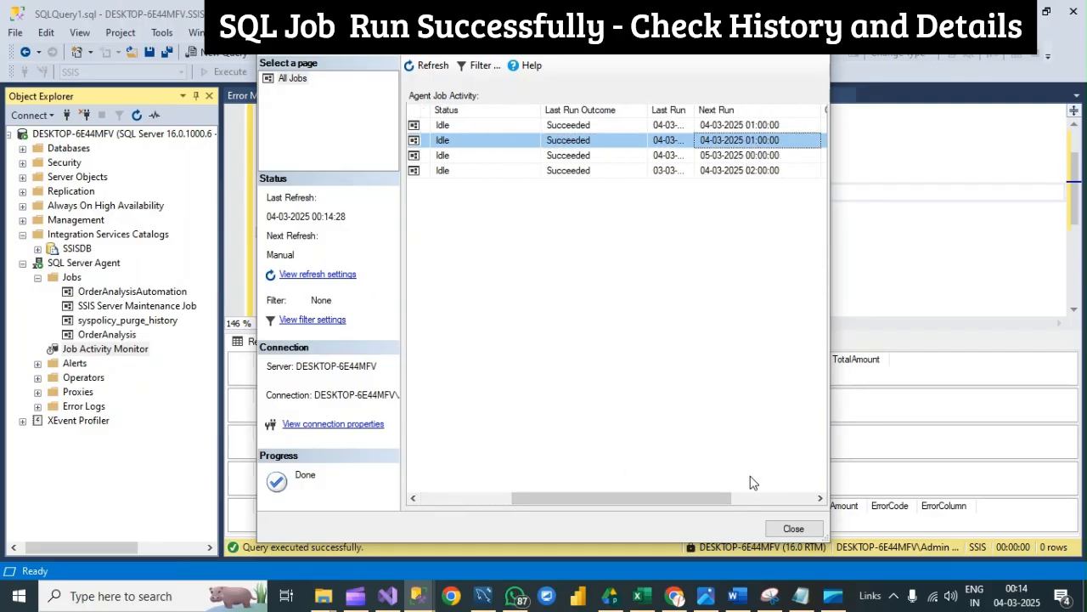
left_click(812, 529)
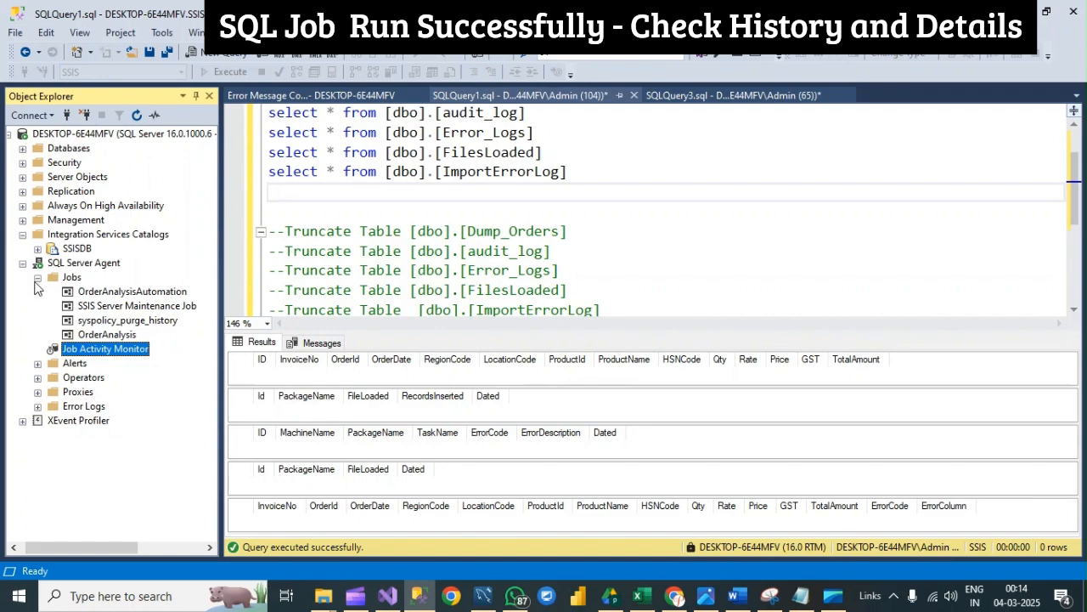
Step: Reopen the Job Activity Monitor maximized, widen the Last Run column to compare each job's run times, and close it
right_click(98, 349)
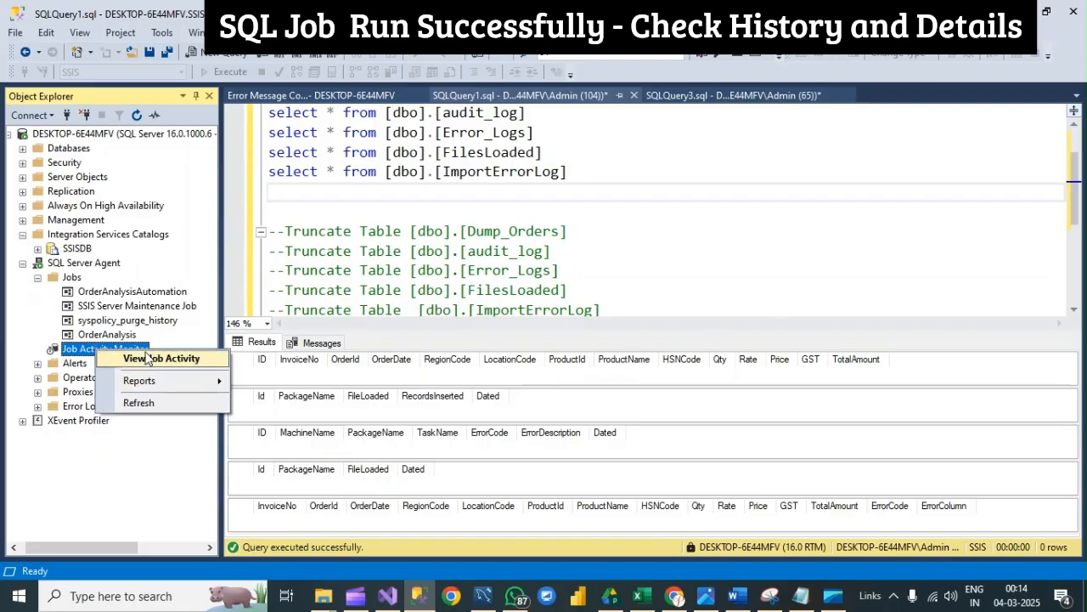
left_click(153, 359)
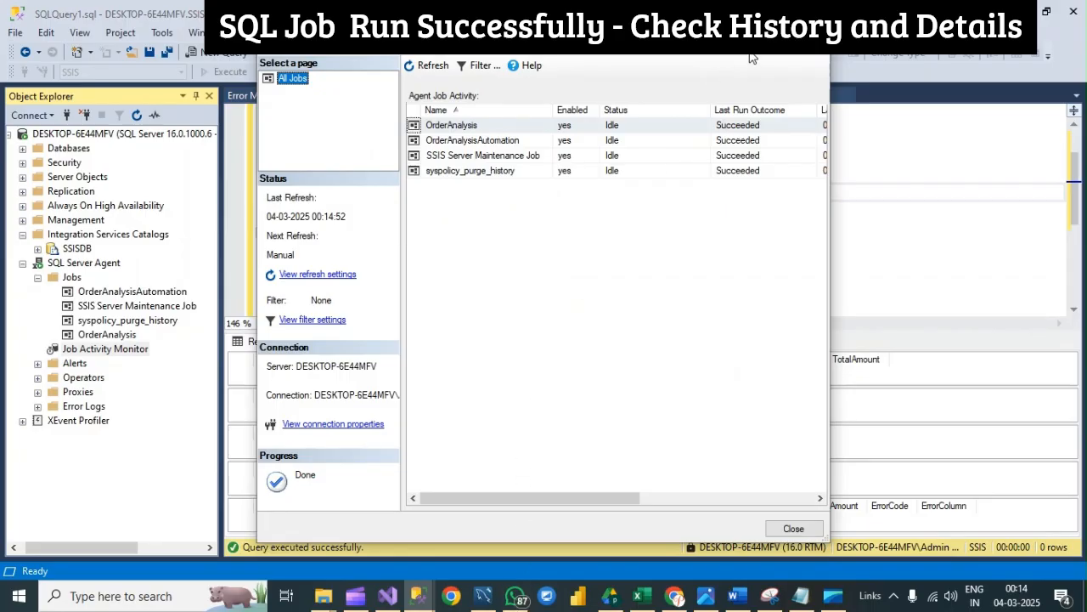
left_click(775, 44)
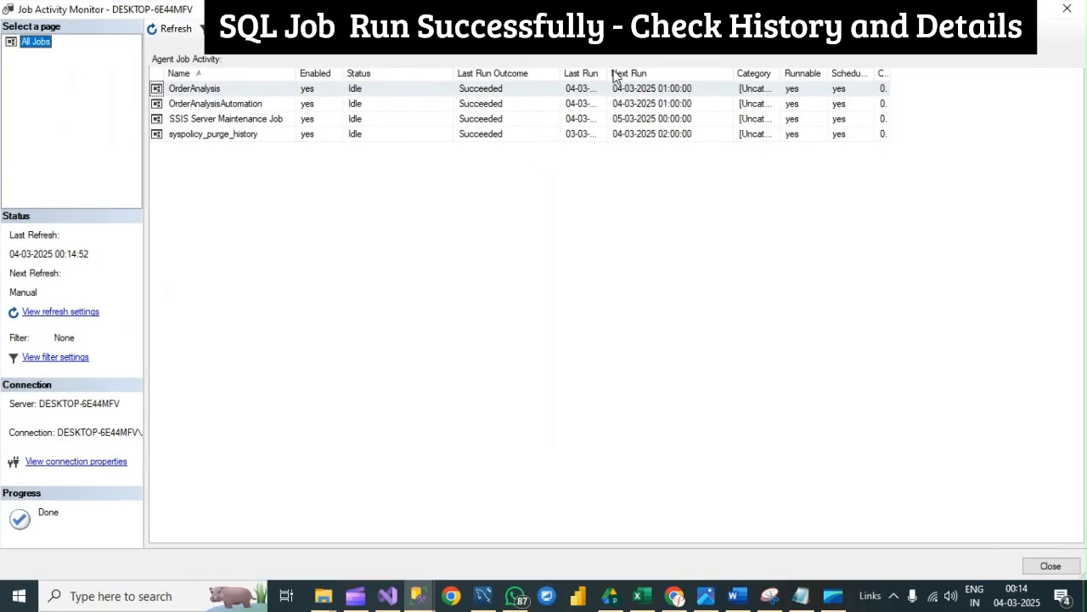
left_click_drag(609, 73, 669, 77)
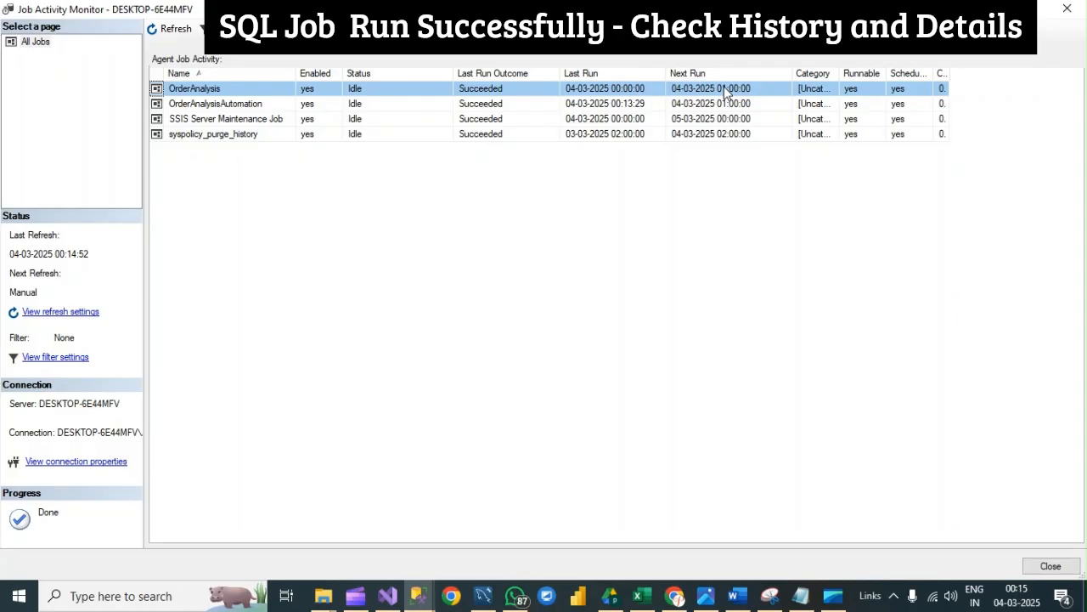
left_click(1051, 566)
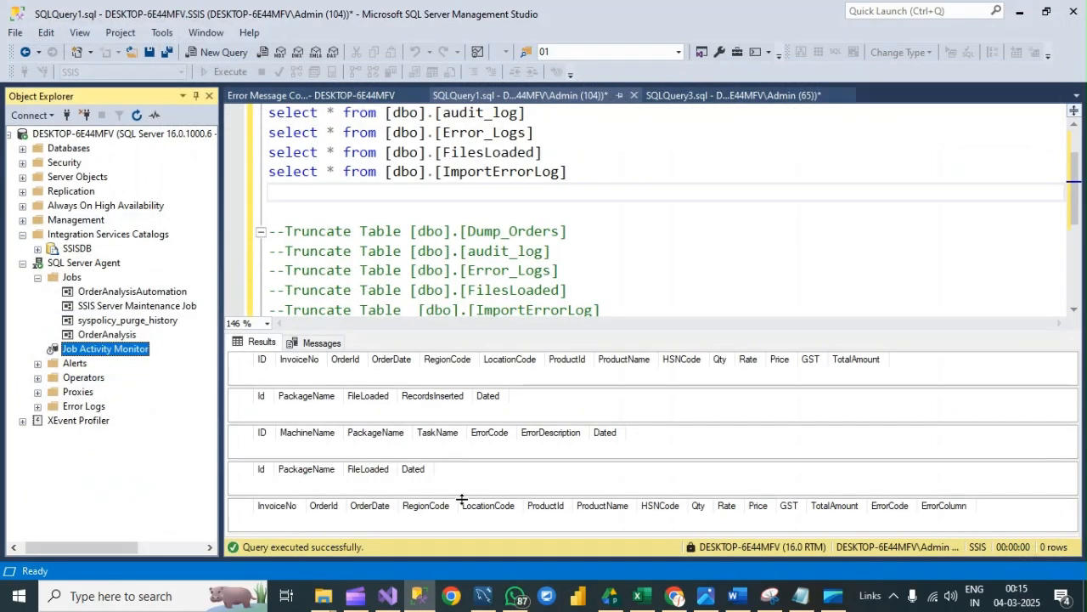